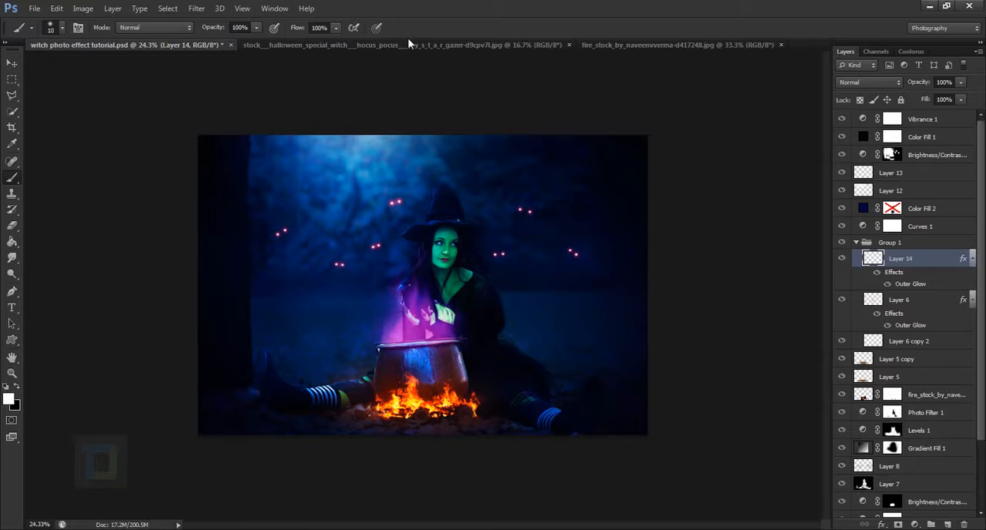
Look over the witch stock photo and the fire stock photo used for the effect.
left_click(410, 44)
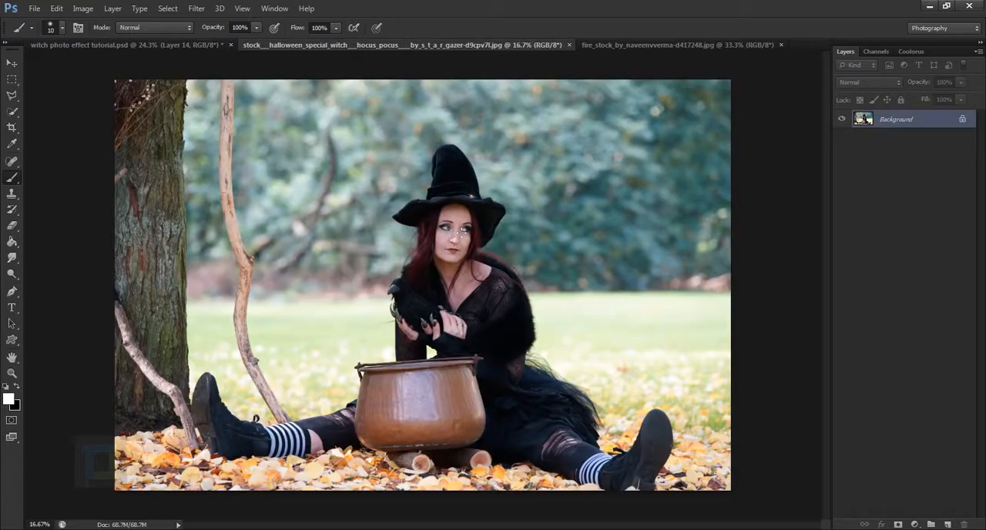
scroll(460, 231, "down", 1)
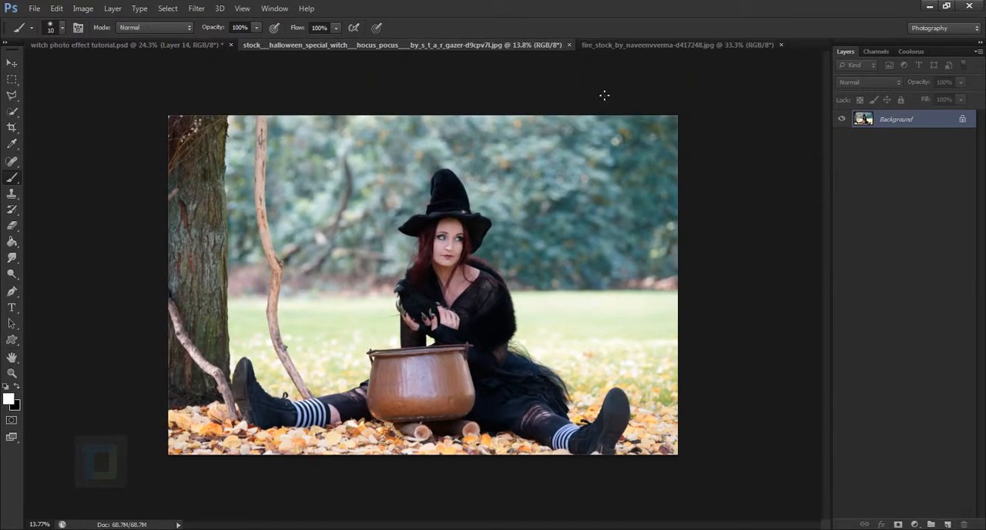
left_click(634, 47)
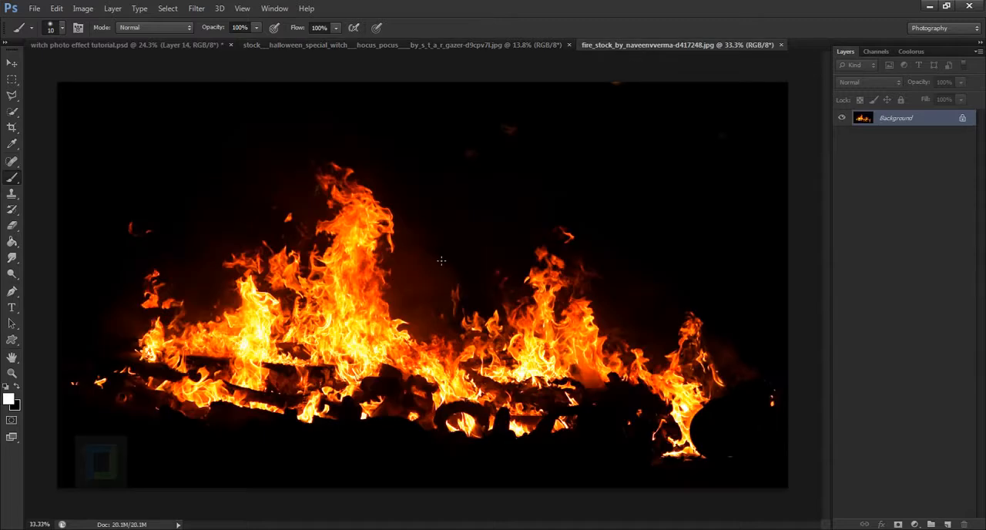
scroll(441, 260, "down", 1)
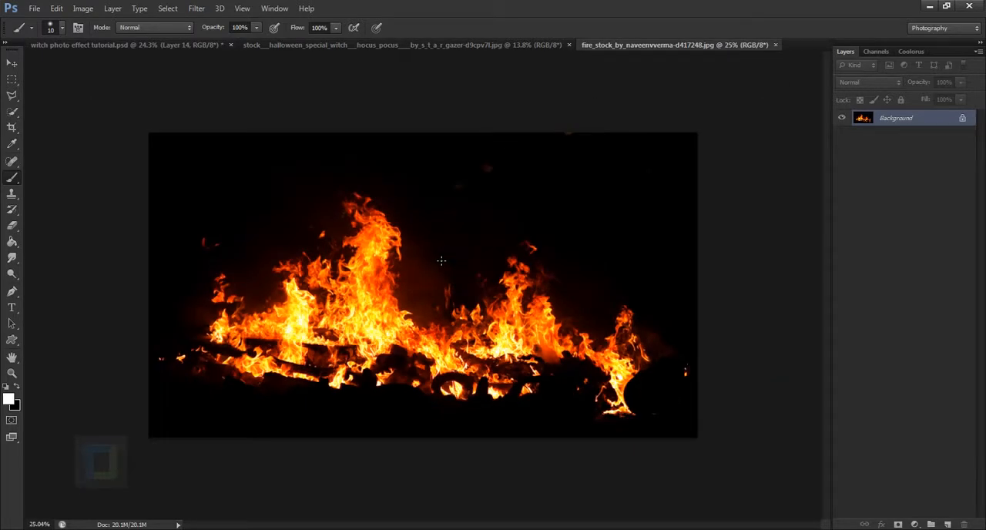
Go back to the witch stock photo and convert its locked Background into an editable Layer 0.
left_click(343, 48)
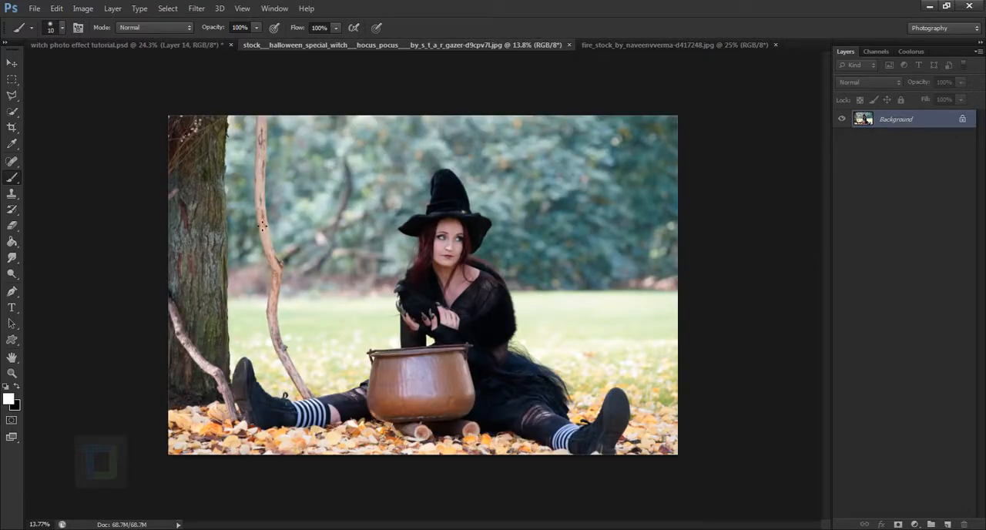
scroll(424, 334, "up", 1)
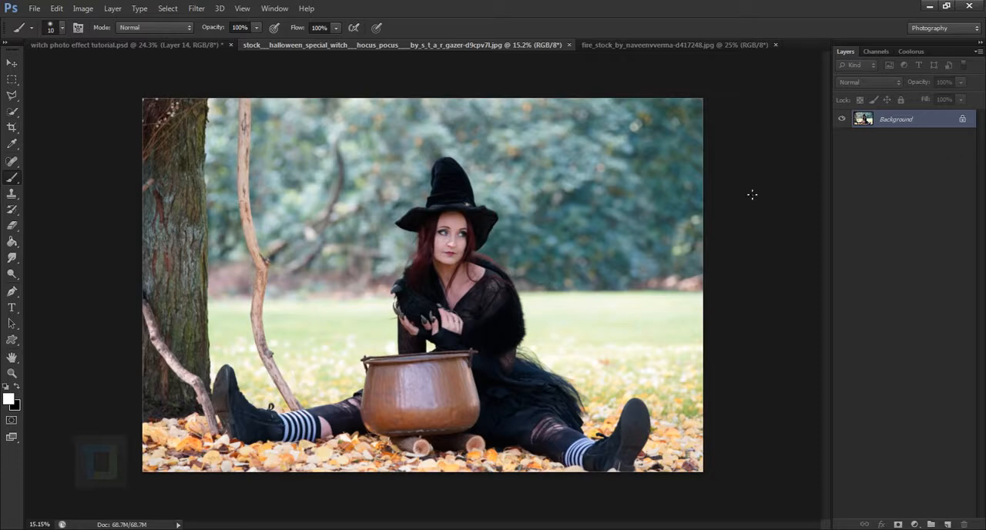
double_click(934, 128)
left_click(574, 174)
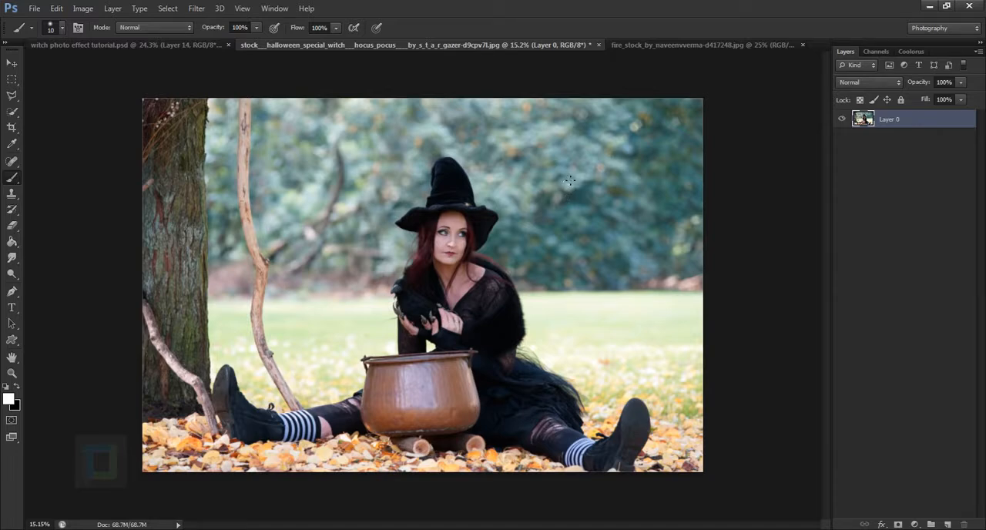
Resize the witch photo to a width of 3000 pixels with proportions constrained.
left_click(82, 10)
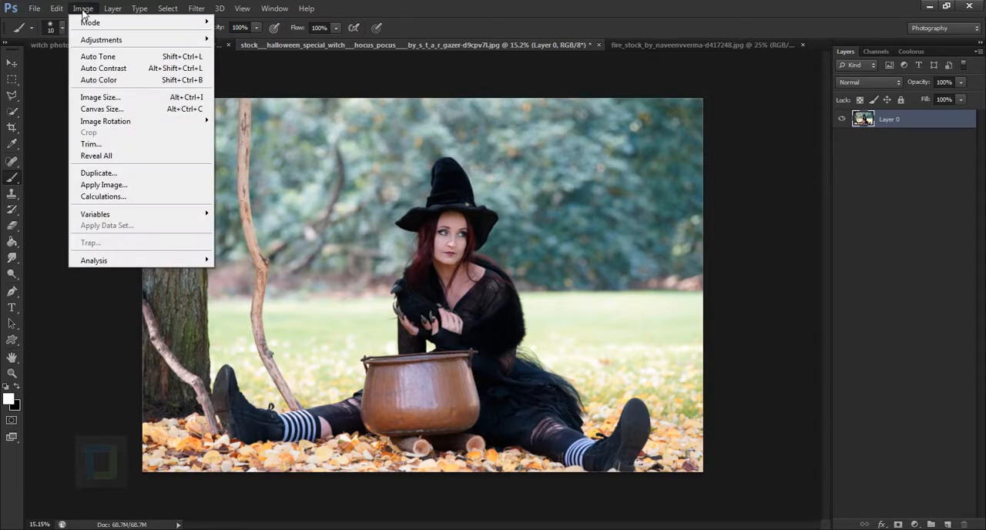
left_click(96, 97)
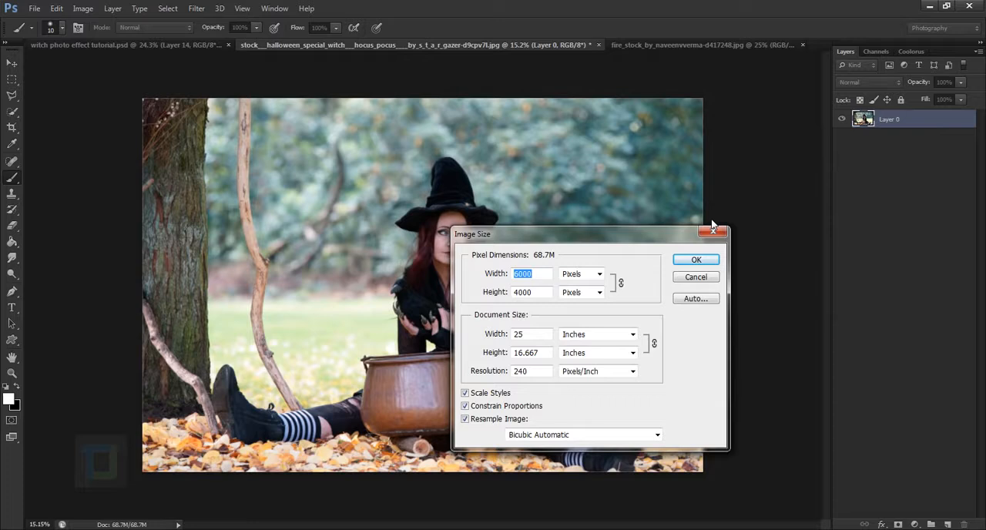
type("300")
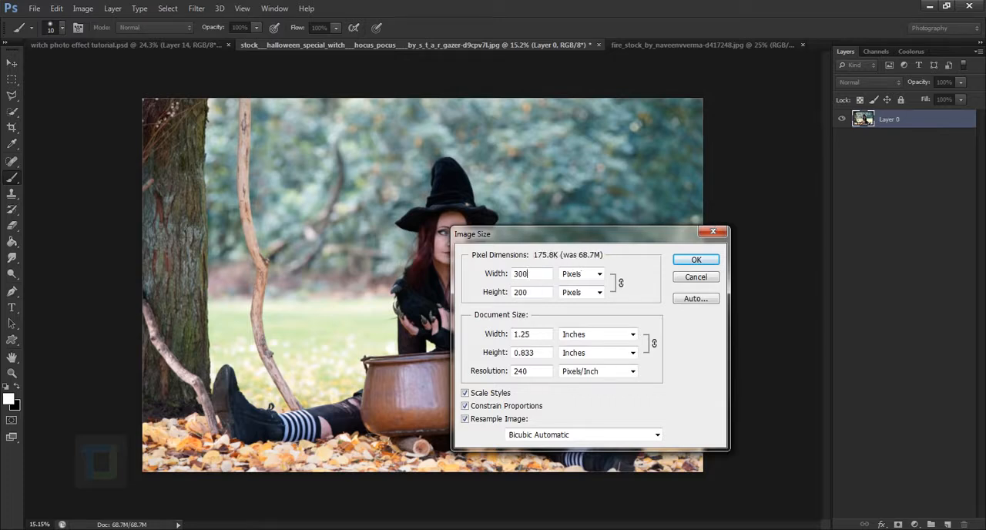
type("0")
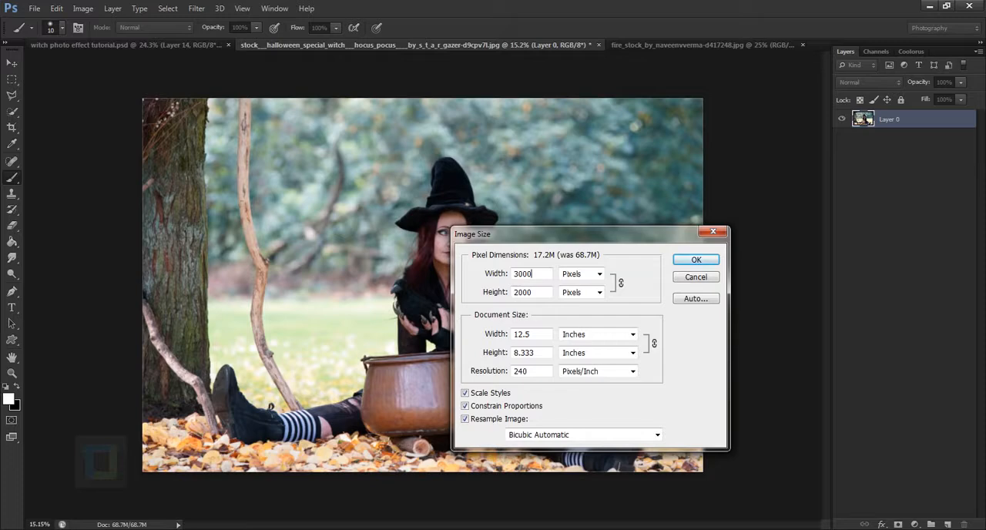
key("Return")
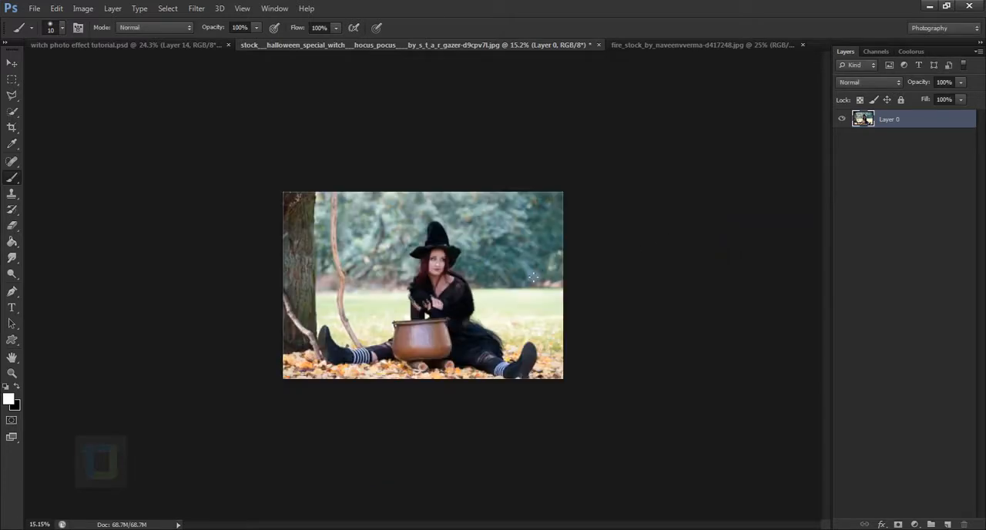
scroll(517, 285, "up", 6)
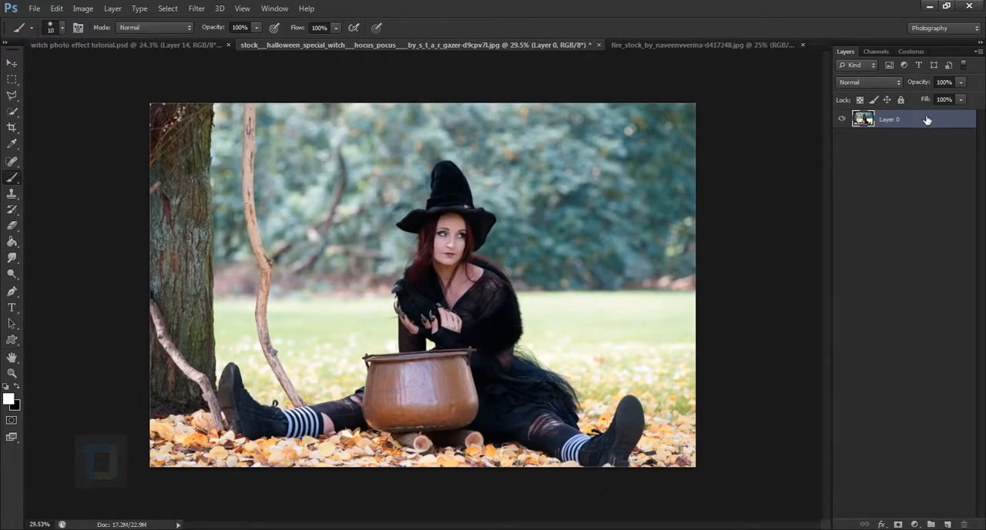
Duplicate Layer 0, apply Shadows/Highlights to the copy with shadows at 8% and highlights at 15%, and compare before and after.
key("ctrl+j")
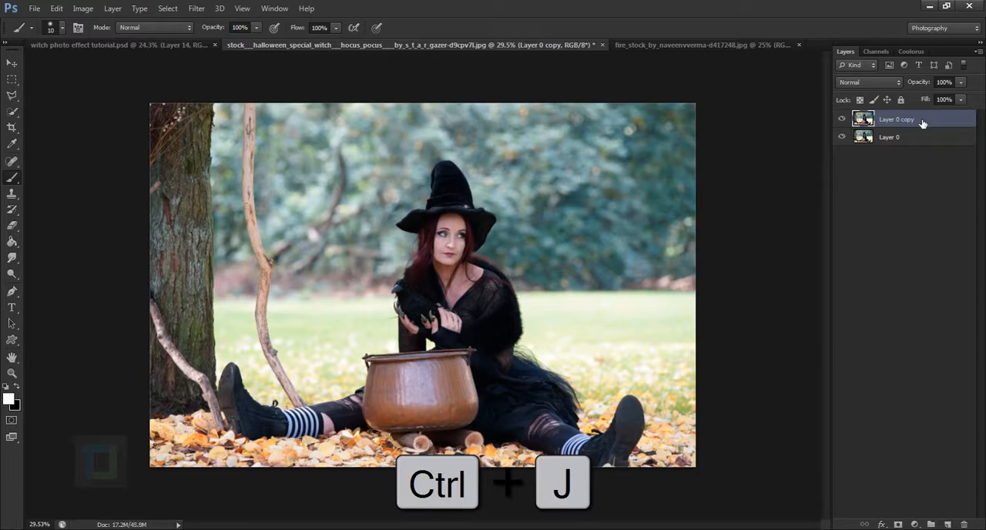
left_click(82, 8)
mouse_move(100, 39)
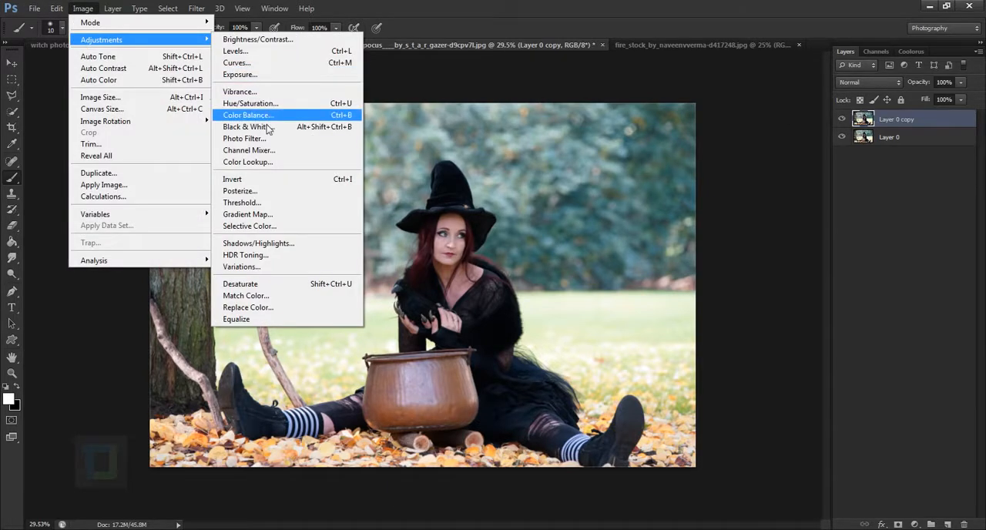
left_click(258, 243)
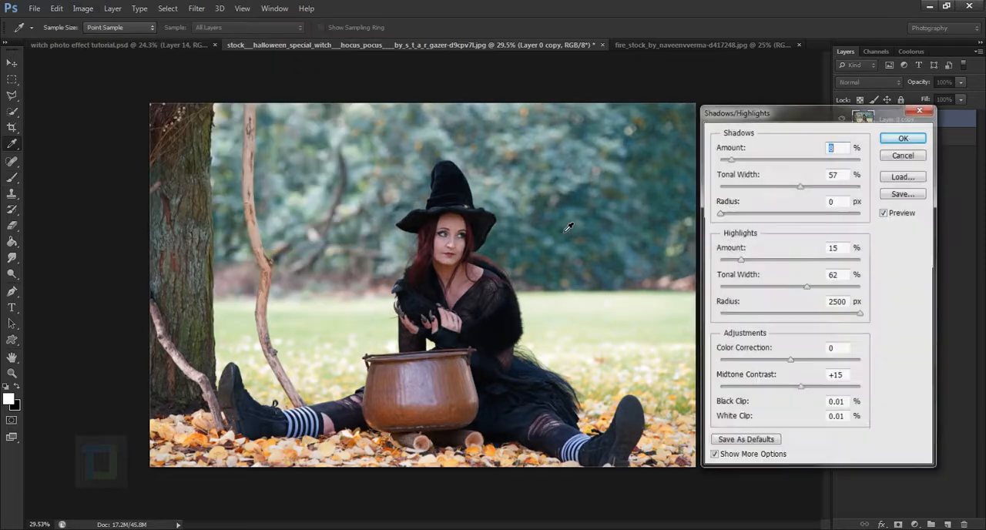
left_click(912, 139)
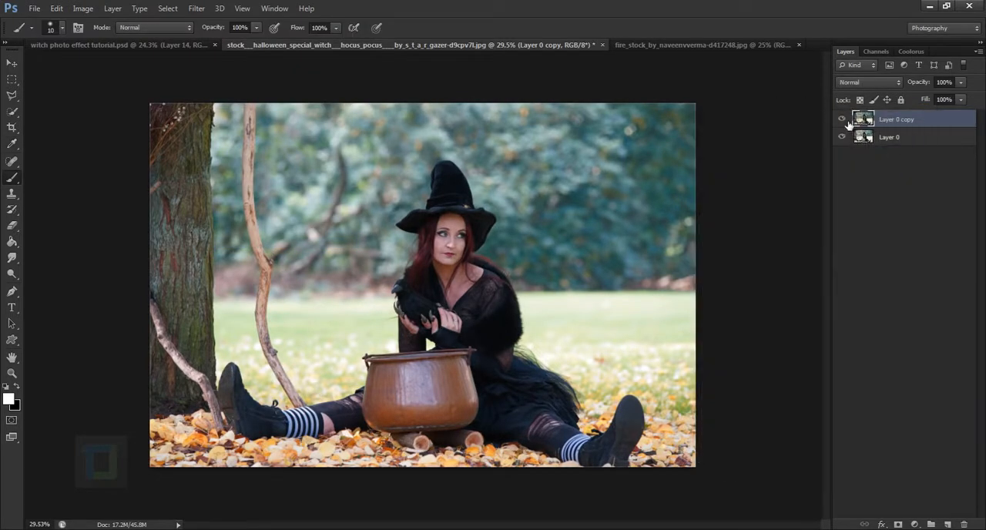
left_click(842, 121)
left_click(841, 121)
mouse_move(252, 110)
left_mouse_down()
mouse_move(261, 291)
mouse_move(285, 402)
mouse_move(251, 298)
mouse_move(243, 143)
mouse_move(286, 414)
left_mouse_up()
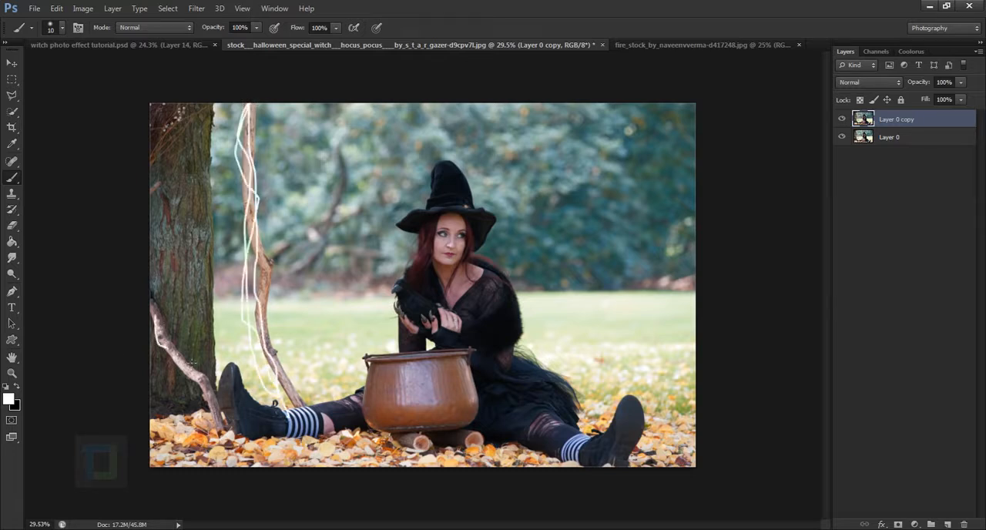
mouse_move(192, 362)
left_mouse_down()
mouse_move(210, 429)
mouse_move(140, 278)
mouse_move(168, 376)
left_mouse_up()
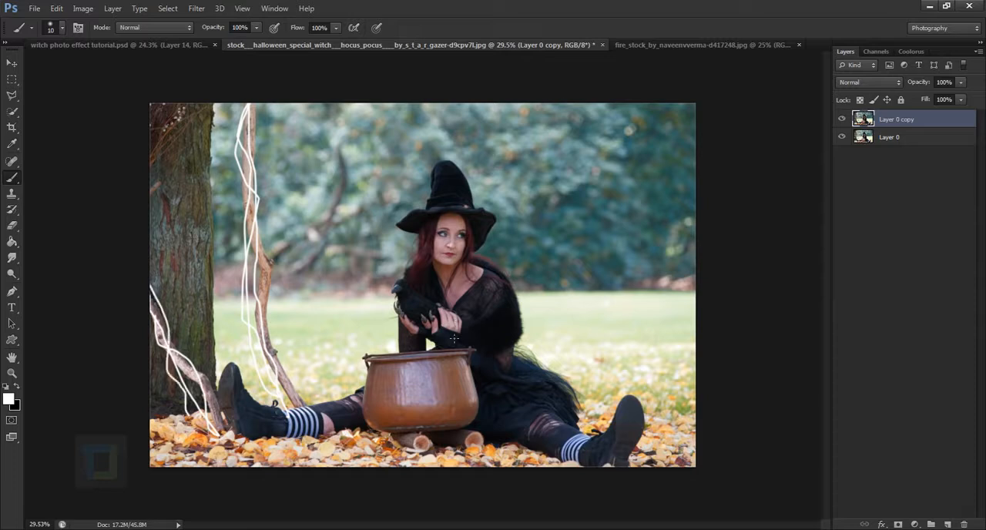
key("ctrl+alt+z")
key("ctrl+alt+z")
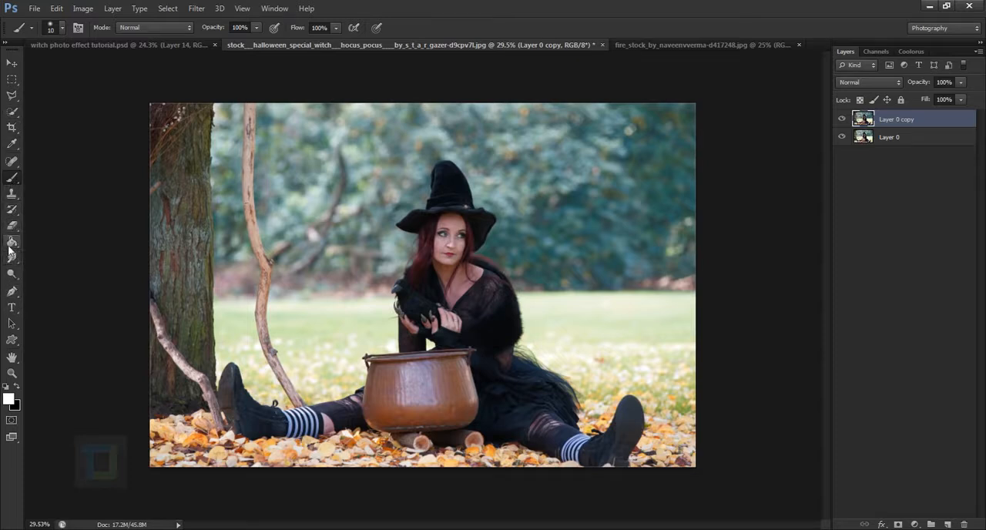
Use the Clone Stamp with a 125 px brush to cover the upper part of the tall branch beside the tree with foliage.
left_click_drag(10, 194, 81, 202)
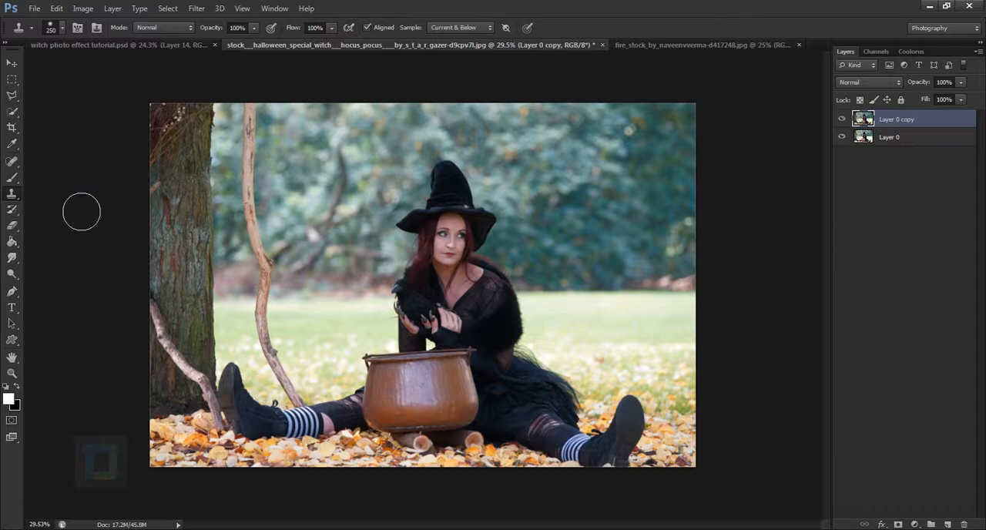
left_click(73, 204)
left_click(495, 213)
key("bracketleft")
key("bracketleft")
key("bracketleft")
scroll(277, 142, "up", 1)
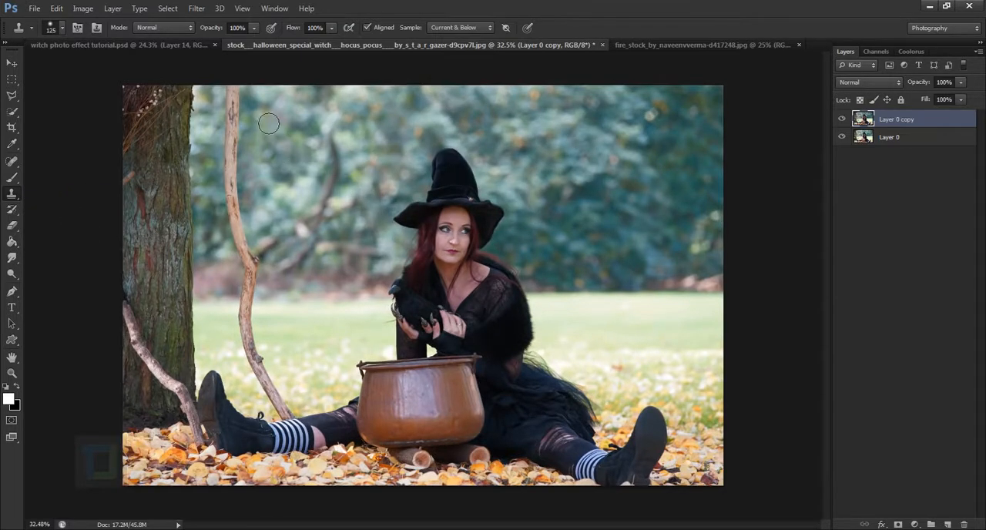
key("bracketleft")
scroll(266, 126, "up", 1)
scroll(348, 213, "up", 1)
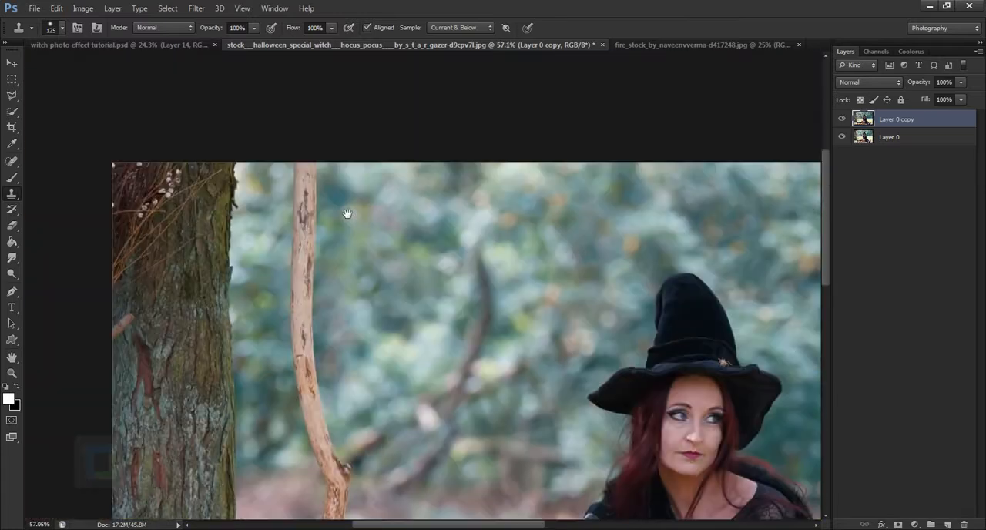
key("alt")
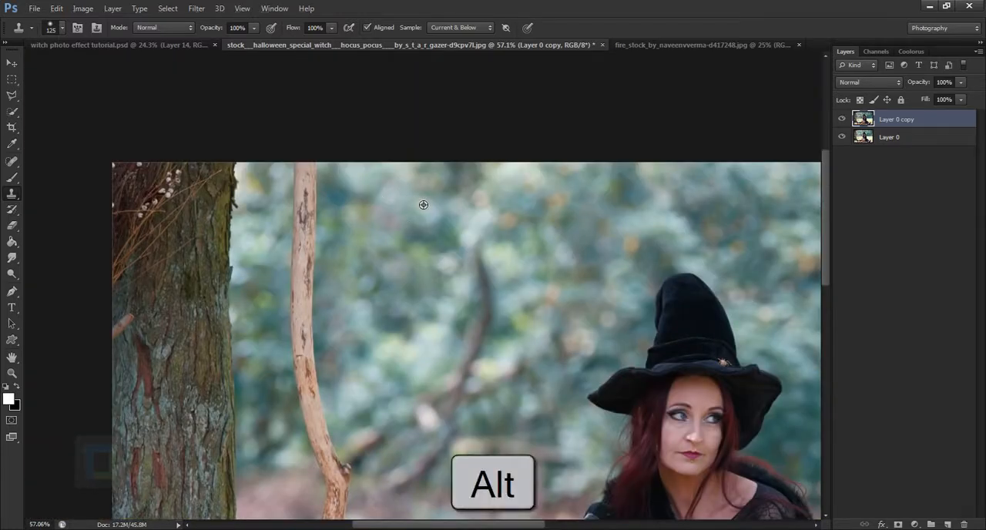
left_click(424, 204, "alt")
mouse_move(324, 194)
left_mouse_down()
mouse_move(317, 246)
mouse_move(323, 232)
mouse_move(324, 380)
left_mouse_up()
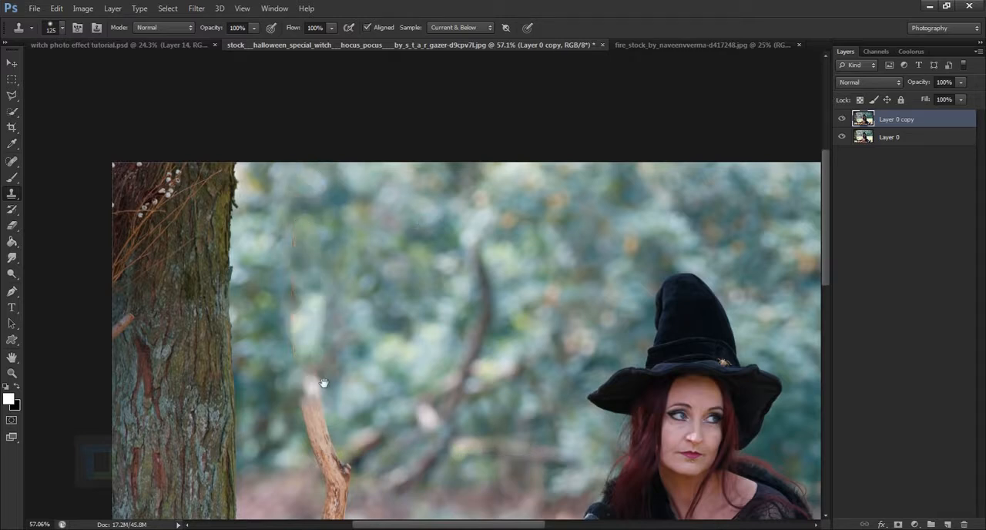
Clone background foliage over the middle section of the tall branch, down to the edge of the grass.
left_click_drag(385, 346, 332, 282)
left_click(265, 183, "alt")
mouse_move(251, 209)
left_mouse_down()
mouse_move(265, 217)
mouse_move(260, 255)
left_mouse_up()
left_click_drag(267, 289, 263, 327)
left_click_drag(355, 338, 336, 218)
scroll(337, 218, "down", 5)
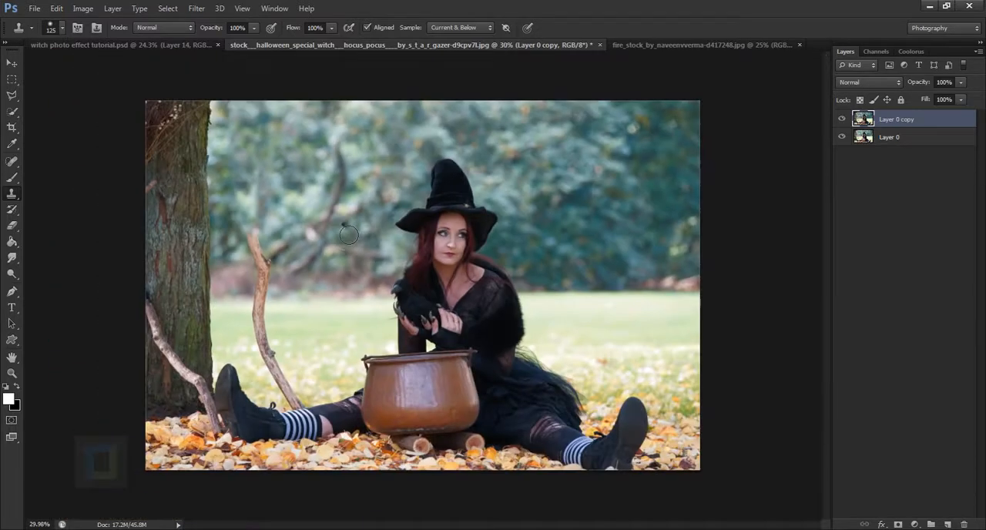
mouse_move(261, 238)
left_mouse_down()
mouse_move(269, 263)
mouse_move(240, 281)
mouse_move(264, 283)
mouse_move(264, 296)
left_mouse_up()
left_click(308, 291, "alt")
key("ctrl+z")
left_click(242, 285, "alt")
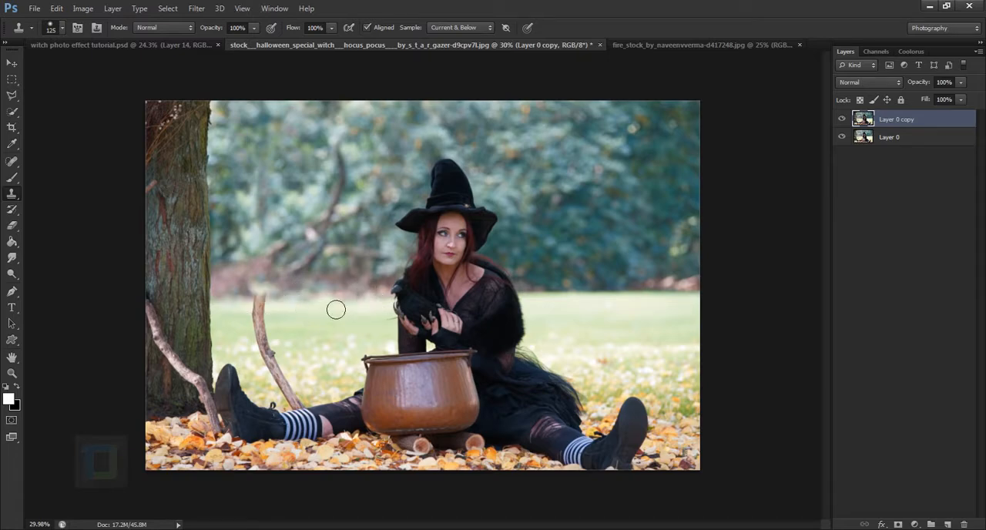
Enlarge the clone brush to 200 px and clone grass over the lower part of the tall branch.
key("bracketright")
key("bracketright")
key("bracketright")
left_click(337, 301, "alt")
left_click_drag(268, 301, 274, 306)
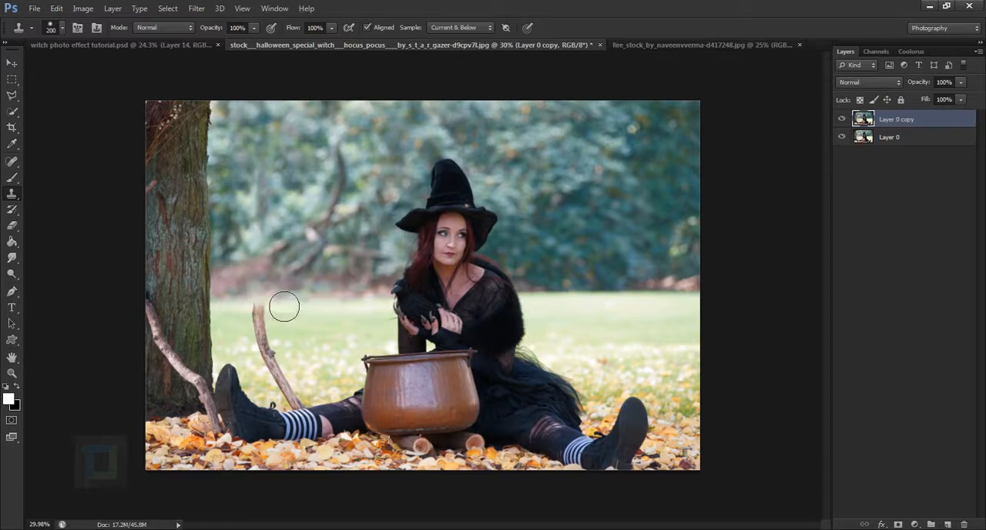
left_click(320, 331, "alt")
mouse_move(274, 340)
left_mouse_down()
mouse_move(291, 370)
mouse_move(281, 377)
mouse_move(306, 405)
mouse_move(323, 407)
mouse_move(394, 235)
left_mouse_up()
left_click(264, 358, "alt")
Undo the last clone strokes over the end of the branch above the striped sock.
scroll(322, 405, "up", 3)
scroll(315, 266, "up", 2)
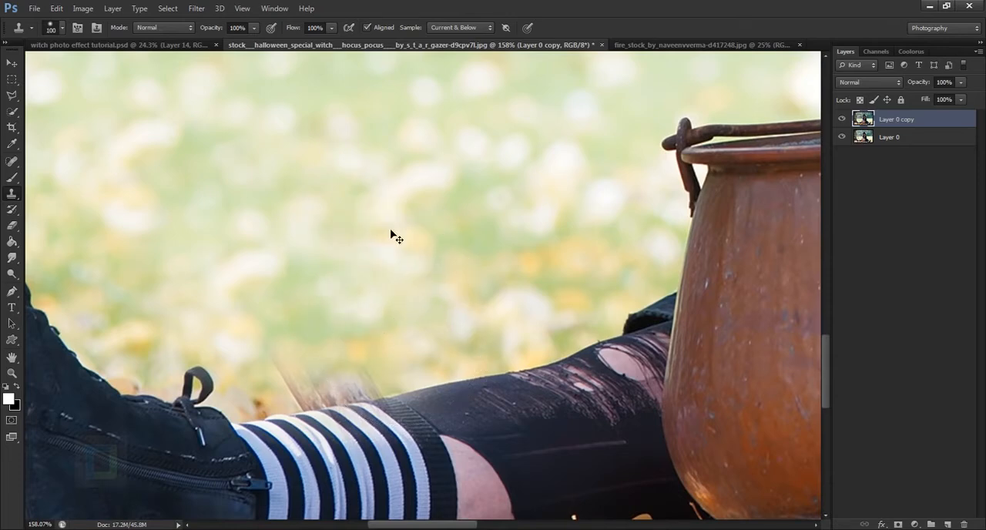
key("ctrl+alt+z")
key("ctrl+alt+z")
key("ctrl+alt+z")
scroll(392, 236, "down", 2)
Clone grass over the remaining branch stub behind the striped sock, cleaning the edge along the leg with a 60 px brush.
left_click(269, 206, "alt")
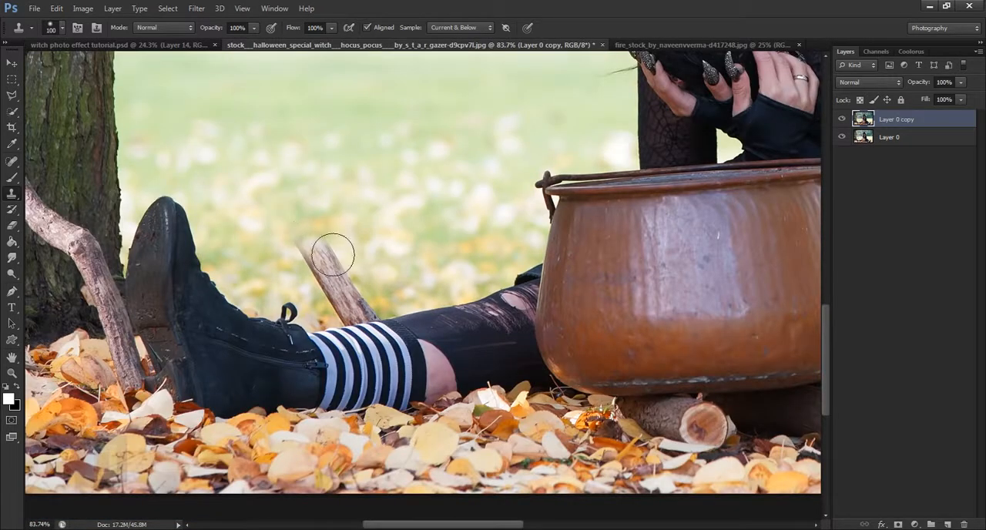
mouse_move(310, 243)
left_mouse_down()
mouse_move(351, 292)
mouse_move(347, 308)
mouse_move(378, 316)
mouse_move(369, 304)
left_mouse_up()
left_click(246, 207, "alt")
key("bracketleft")
key("bracketleft")
key("bracketleft")
key("bracketleft")
left_click(369, 313)
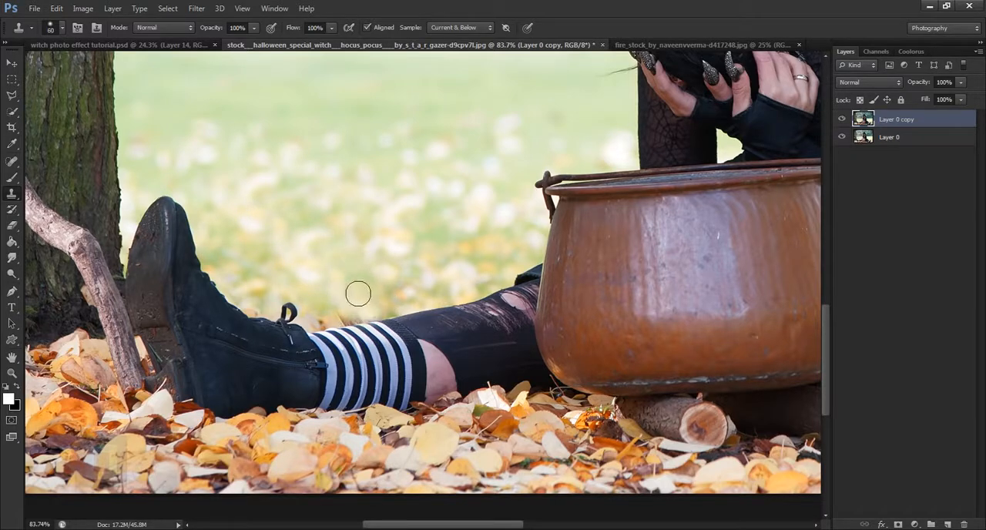
key("ctrl+z")
left_click(323, 267, "alt")
mouse_move(376, 328)
left_mouse_down()
mouse_move(396, 313)
mouse_move(351, 318)
mouse_move(394, 308)
mouse_move(339, 329)
left_mouse_up()
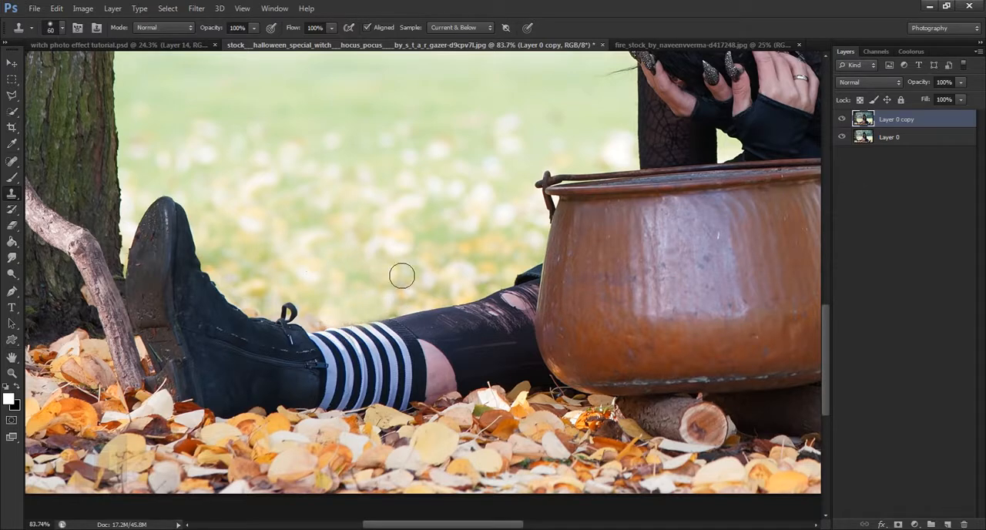
scroll(379, 275, "down", 3)
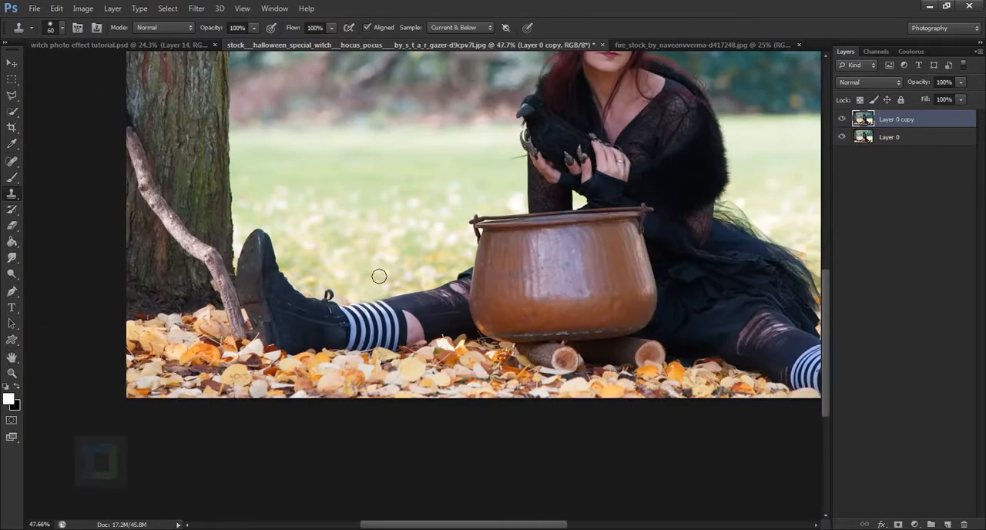
Clone tree bark over the branch leaning across the trunk, enlarging the clone brush to 150 px.
left_click_drag(175, 161, 282, 260)
scroll(212, 246, "up", 4)
left_click_drag(354, 222, 399, 216)
left_click(355, 193, "alt")
mouse_move(323, 208)
left_mouse_down()
mouse_move(320, 185)
mouse_move(319, 221)
left_mouse_up()
left_click(373, 211, "alt")
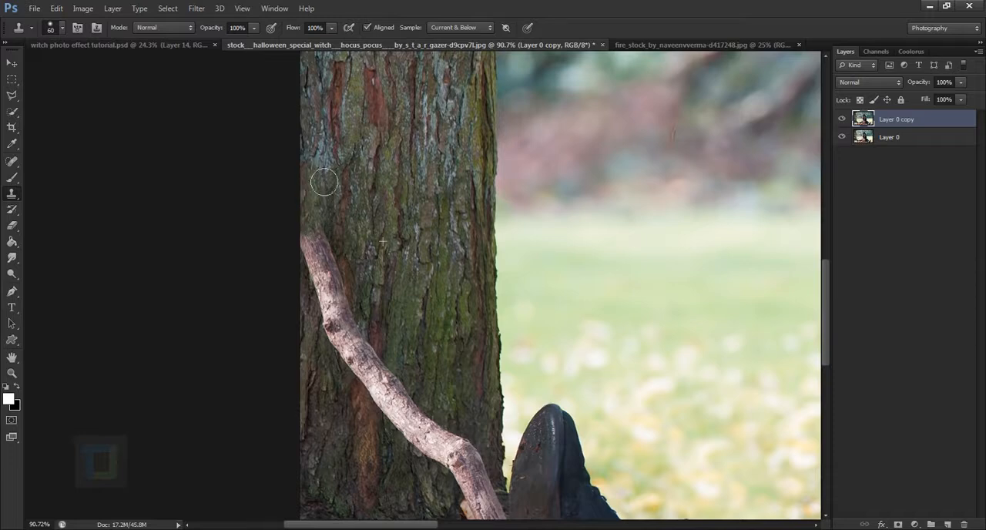
scroll(338, 204, "down", 3)
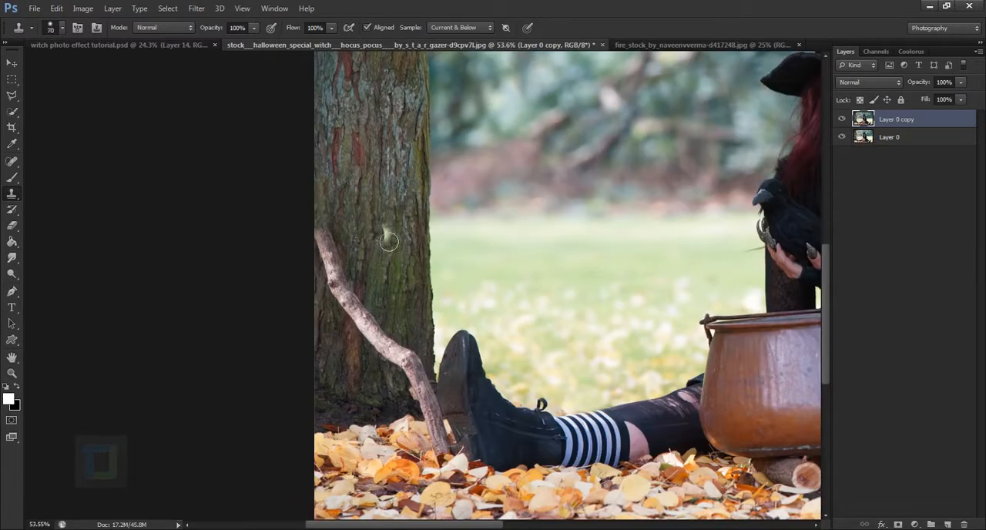
key("bracketright")
key("bracketright")
key("bracketright")
key("bracketright")
key("bracketright")
key("bracketright")
left_click(375, 209, "alt")
mouse_move(327, 240)
left_mouse_down()
mouse_move(380, 335)
mouse_move(442, 379)
mouse_move(438, 406)
left_mouse_up()
left_click(345, 220, "alt")
left_click(334, 236, "alt")
left_click(338, 255, "alt")
Reduce the clone brush to 80 px, try cloning bark over the branch stub beside the boot, and undo it.
scroll(438, 407, "up", 3)
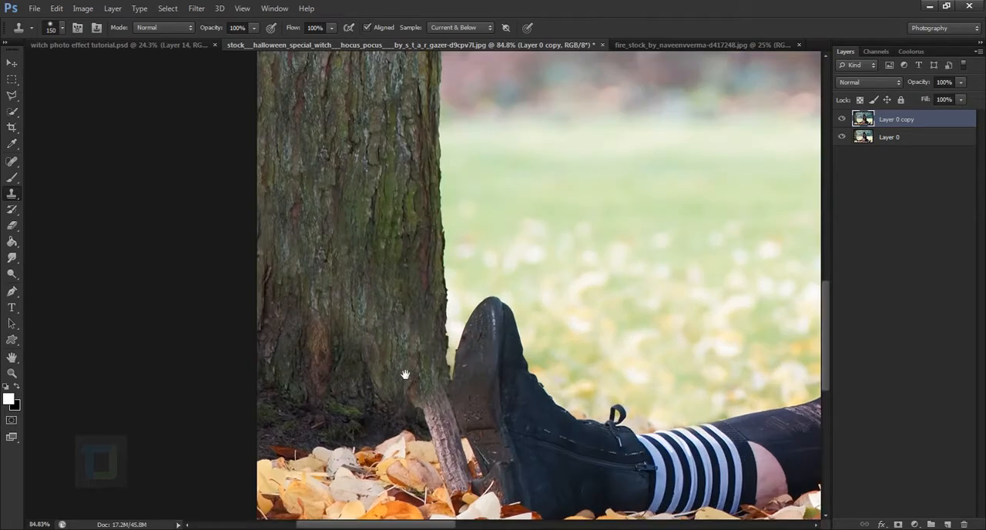
key("bracketleft")
key("bracketleft")
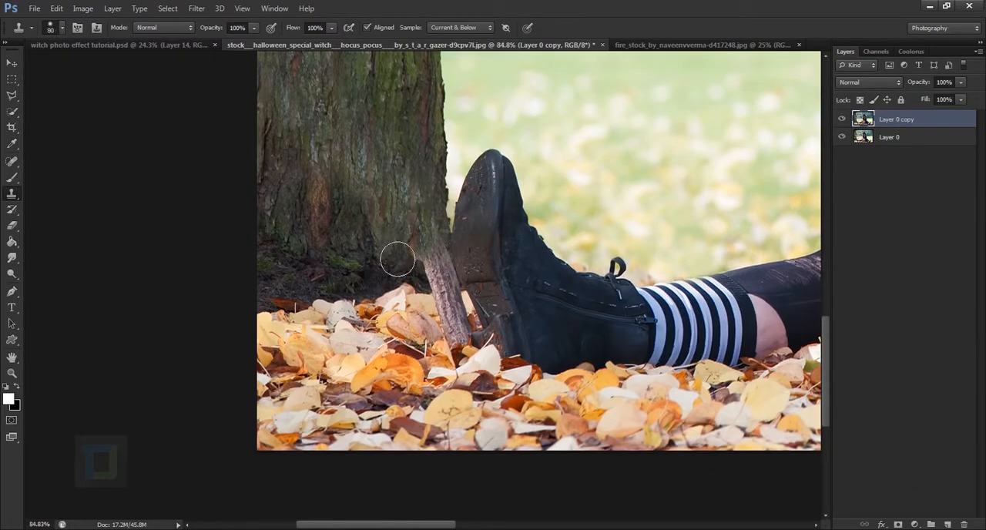
key("bracketleft")
left_click(363, 241, "alt")
mouse_move(440, 245)
left_mouse_down()
mouse_move(447, 279)
mouse_move(443, 271)
mouse_move(453, 268)
mouse_move(431, 286)
mouse_move(457, 295)
mouse_move(449, 271)
left_mouse_up()
key("ctrl+alt+z")
Clone bark and fallen leaves over the remaining branch stub between the trunk base and the boot sole.
left_click(373, 213, "alt")
left_click(363, 278, "alt")
left_click(394, 328, "alt")
mouse_move(436, 327)
left_mouse_down()
mouse_move(450, 341)
mouse_move(470, 331)
mouse_move(467, 308)
mouse_move(469, 334)
mouse_move(453, 362)
mouse_move(452, 310)
mouse_move(471, 342)
mouse_move(465, 300)
left_mouse_up()
left_click(429, 345, "alt")
left_click(427, 310, "alt")
left_click(422, 277, "alt")
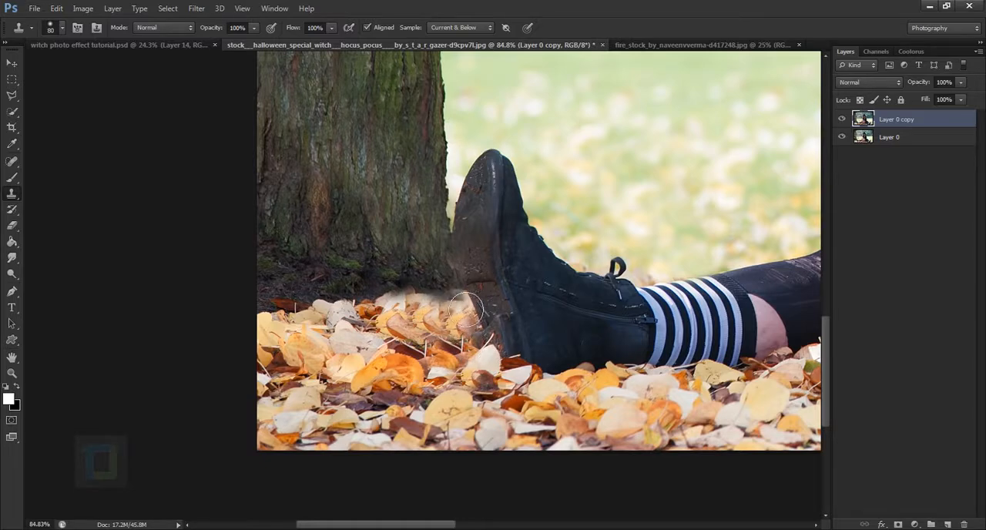
Inspect the cloned areas across the photo and compare Layer 0 copy with the original layer.
scroll(600, 254, "down", 3)
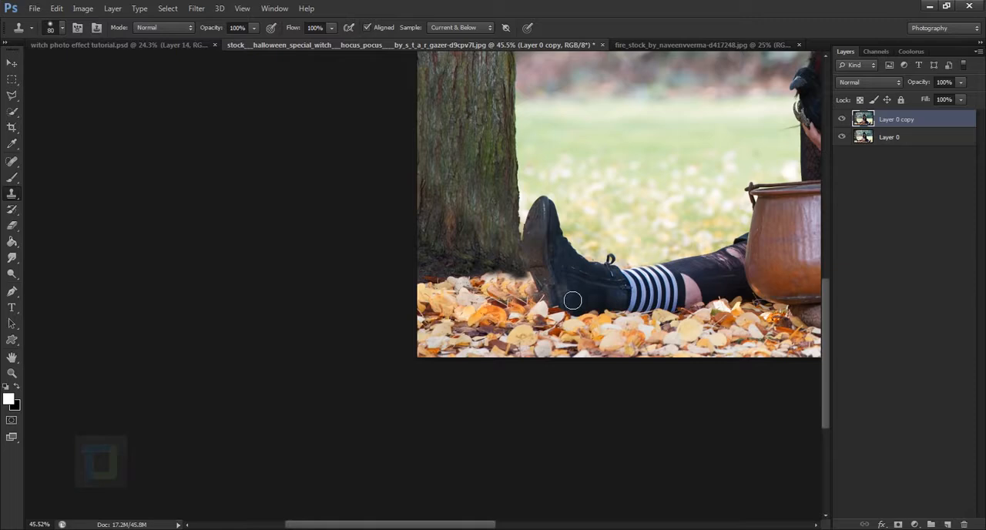
scroll(555, 308, "down", 4)
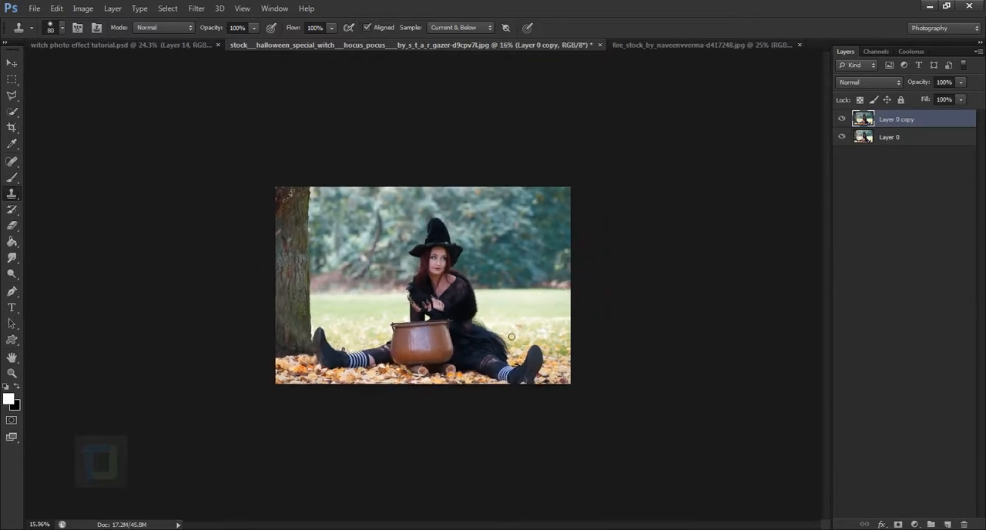
scroll(488, 348, "up", 2)
scroll(137, 359, "up", 2)
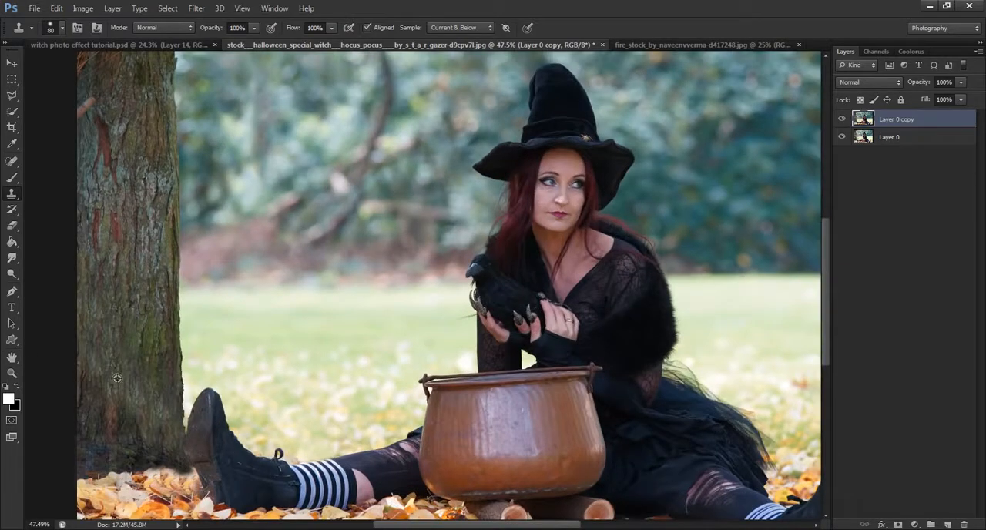
scroll(166, 398, "down", 5)
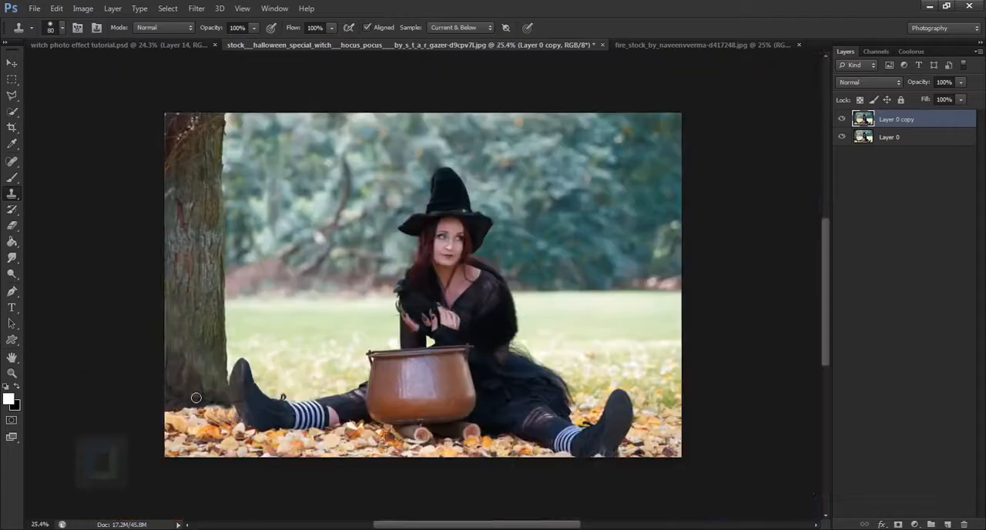
scroll(385, 361, "up", 2)
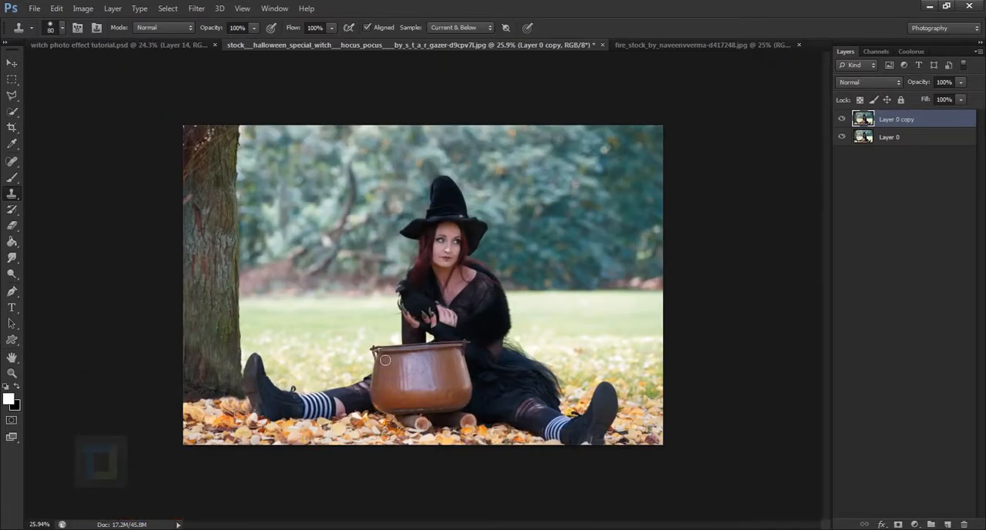
left_click(842, 119)
left_click(841, 120)
Switch to the Brush tool with a 500 px size and check its size and hardness settings.
left_click_drag(12, 177, 51, 179)
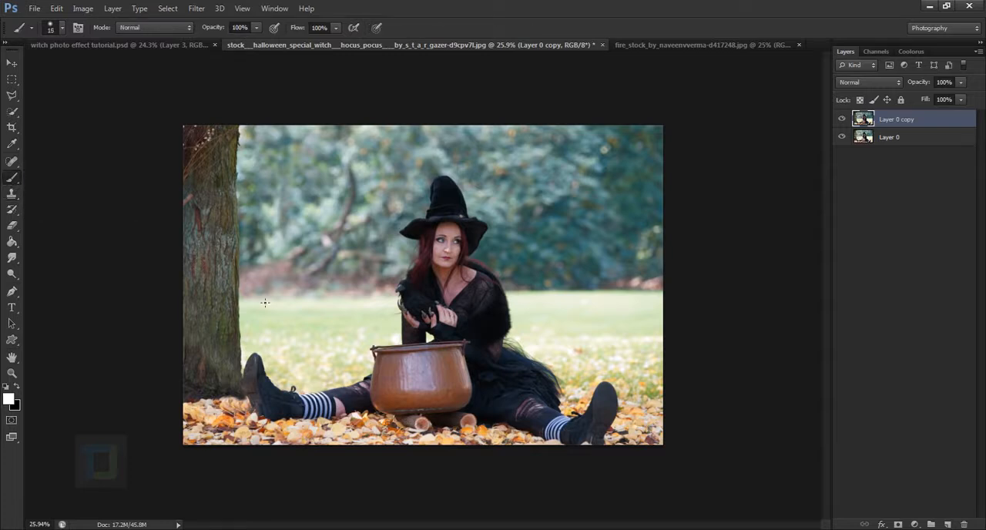
key("bracketright")
key("bracketright")
key("bracketright")
key("bracketright")
key("bracketright")
key("bracketright")
key("bracketright")
key("bracketright")
key("bracketright")
key("bracketright")
key("bracketright")
key("bracketright")
right_click(406, 240)
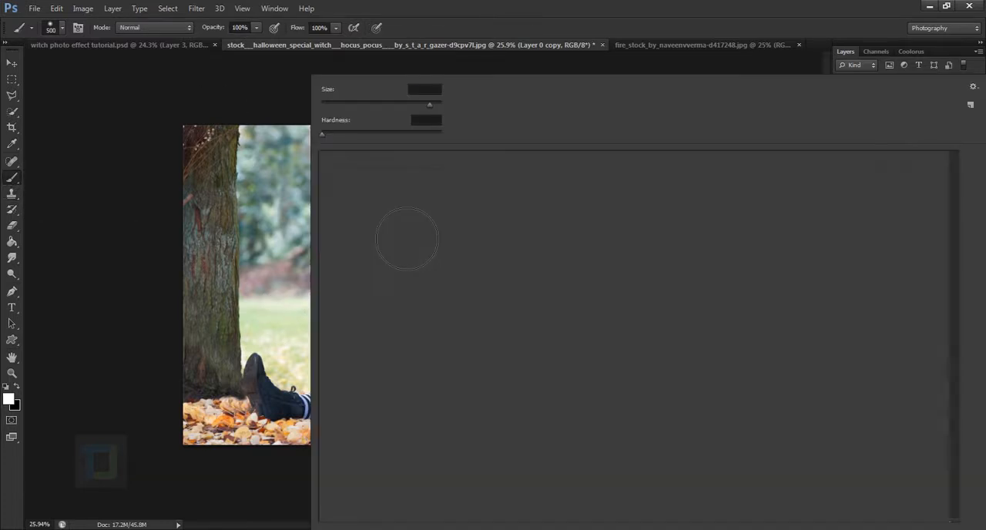
left_click(487, 5)
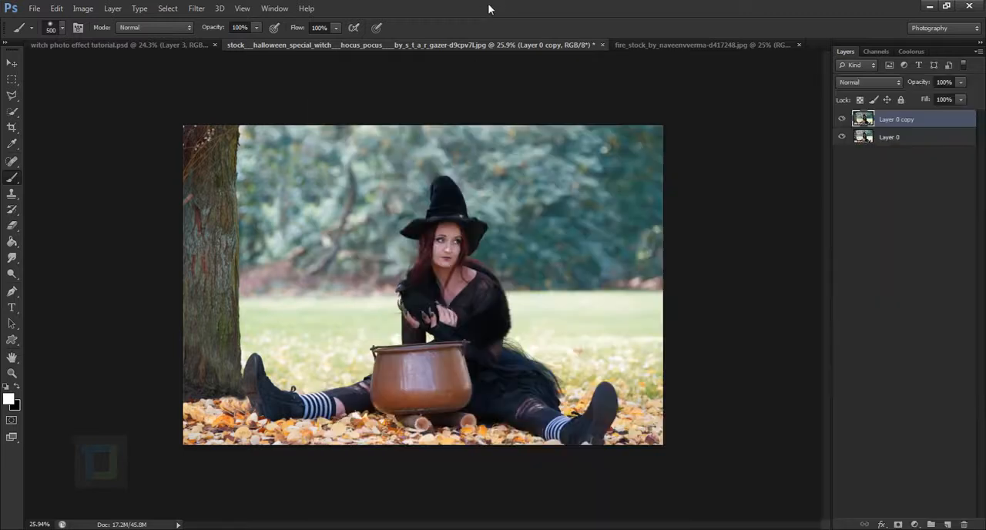
Add a new layer above Layer 0 copy and name it fog.
left_click(949, 524)
double_click(890, 120)
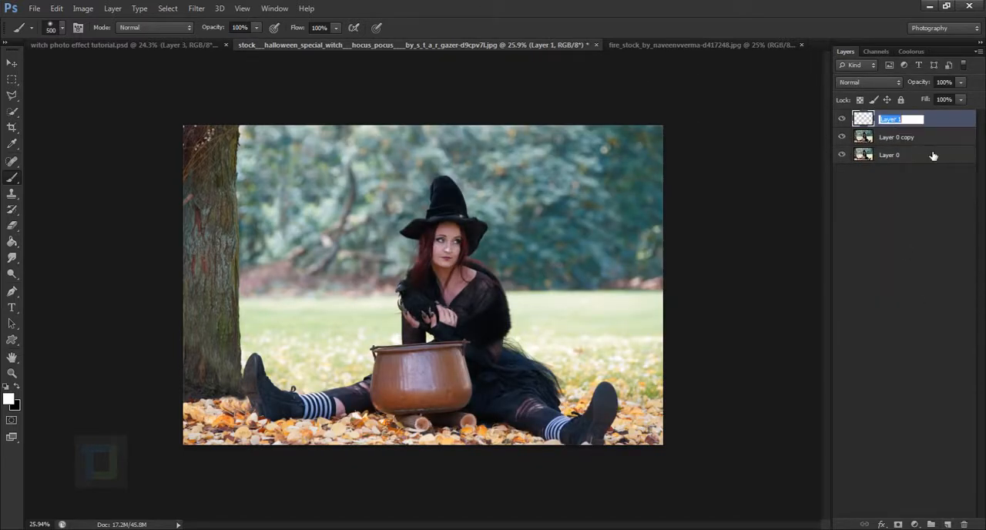
type("fog")
key("Return")
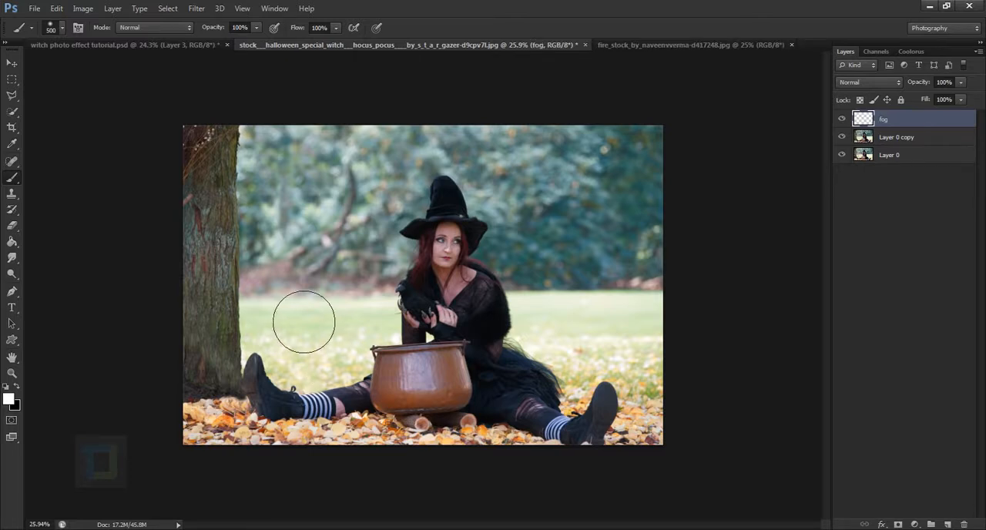
Paint white bands on the fog layer behind the witch on both sides, using a 300 px brush.
left_click_drag(301, 321, 383, 322)
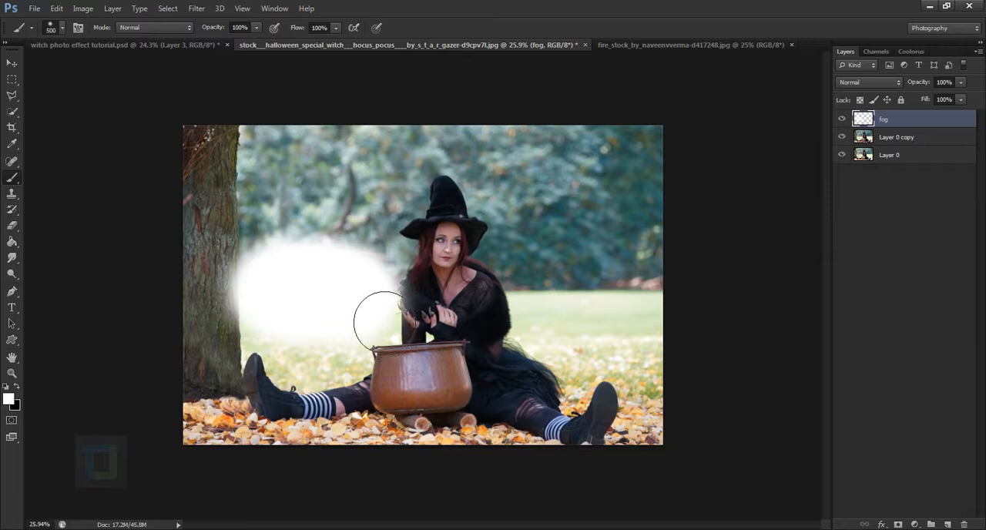
key("ctrl+z")
key("bracketleft")
key("bracketleft")
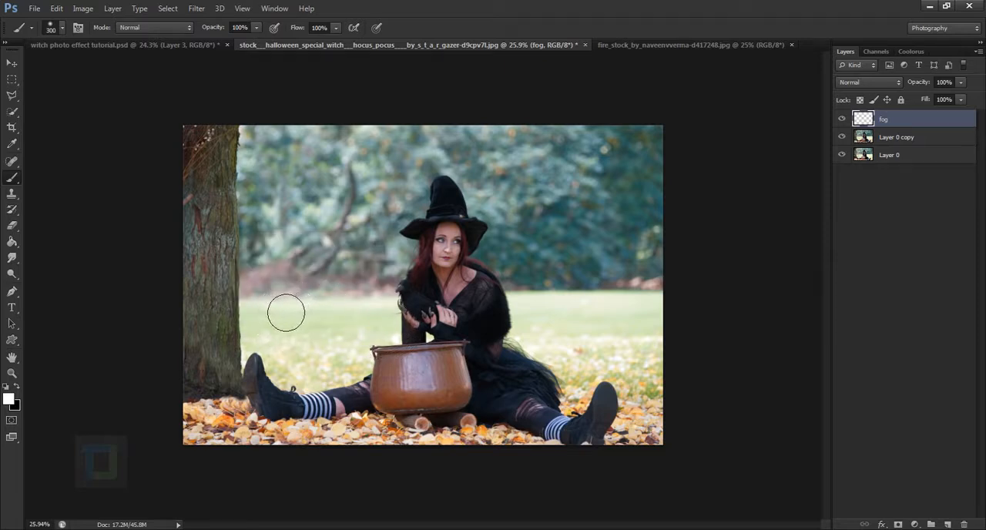
left_click_drag(265, 312, 401, 314)
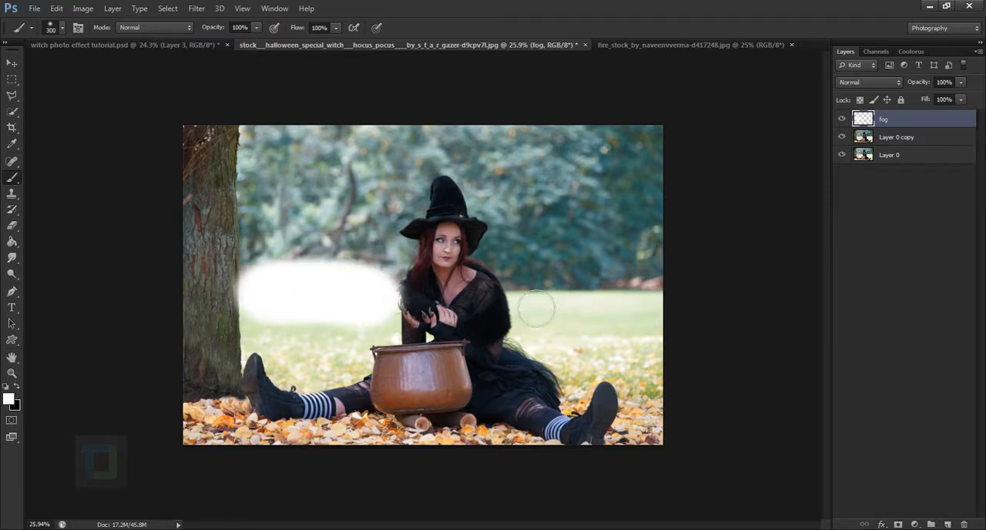
mouse_move(536, 308)
left_mouse_down()
mouse_move(574, 291)
mouse_move(681, 304)
left_mouse_up()
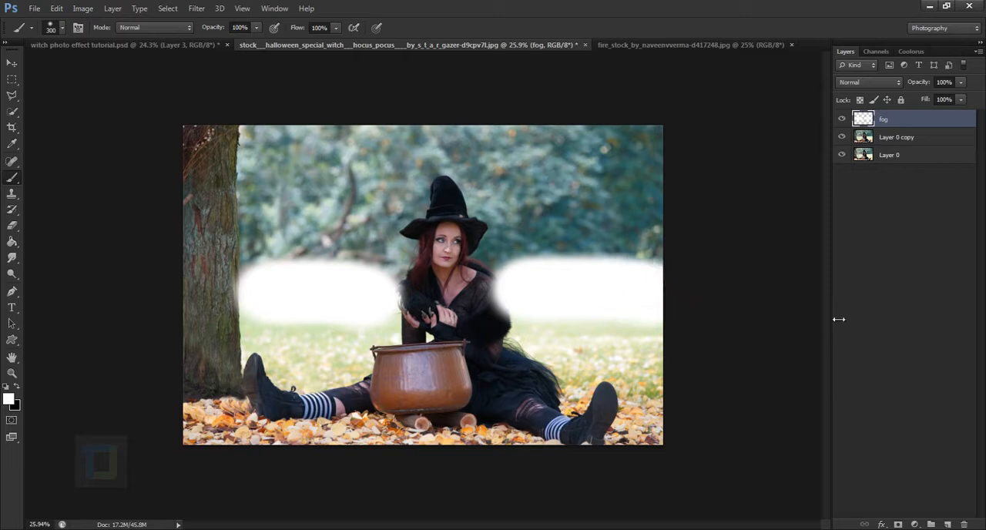
Set the fog layer's blend mode to Soft Light and compare the image with and without it.
left_click(873, 83)
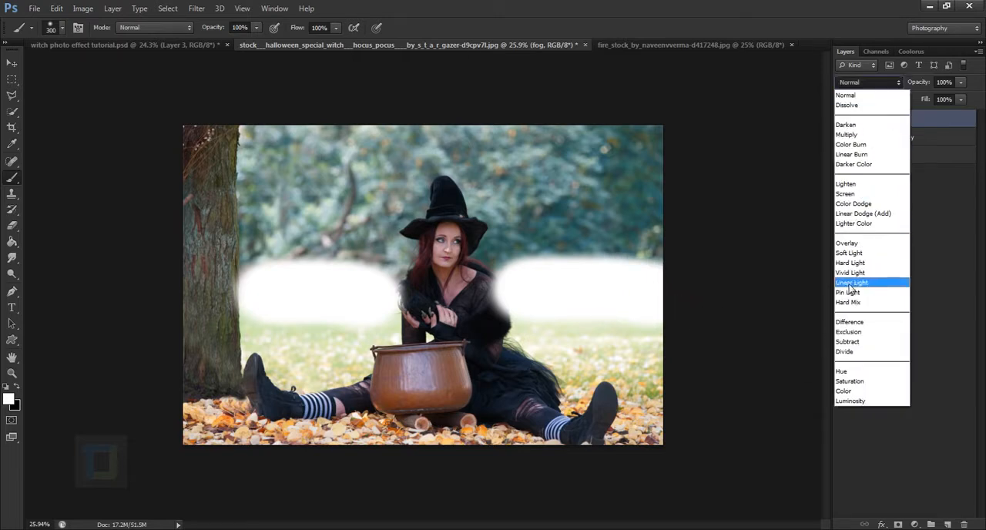
left_click(870, 254)
left_click(841, 120)
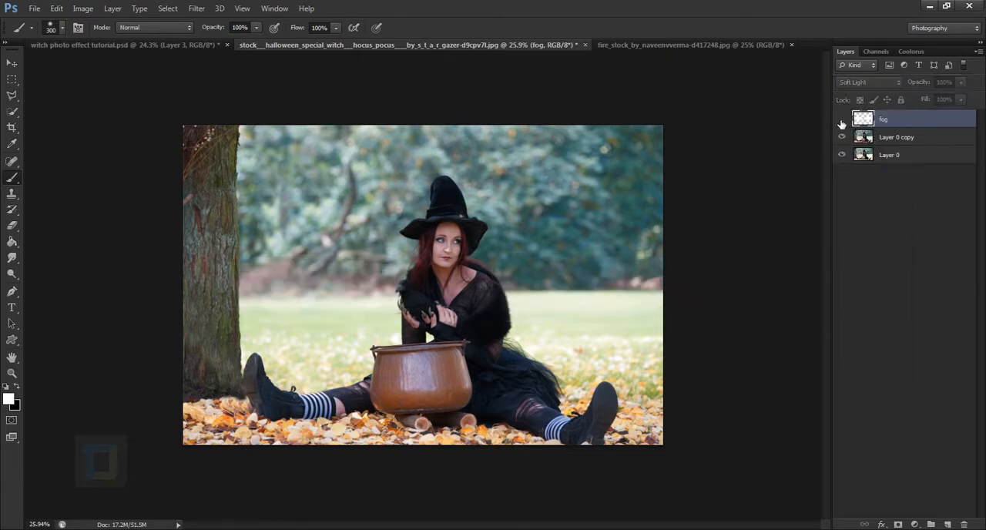
left_click(841, 119)
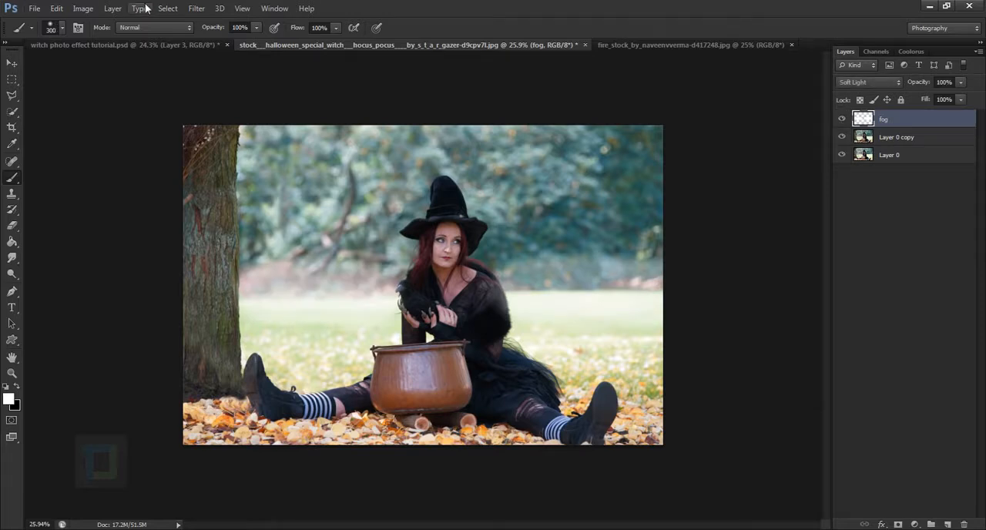
Apply a Gaussian Blur with a 38.7 pixel radius to the fog layer.
left_click(196, 9)
mouse_move(210, 135)
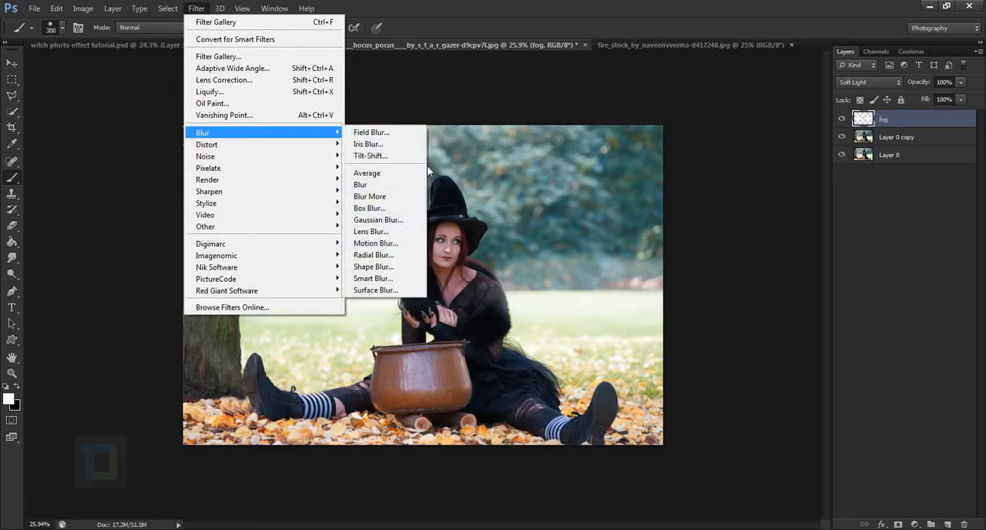
left_click(381, 216)
left_click_drag(811, 384, 841, 383)
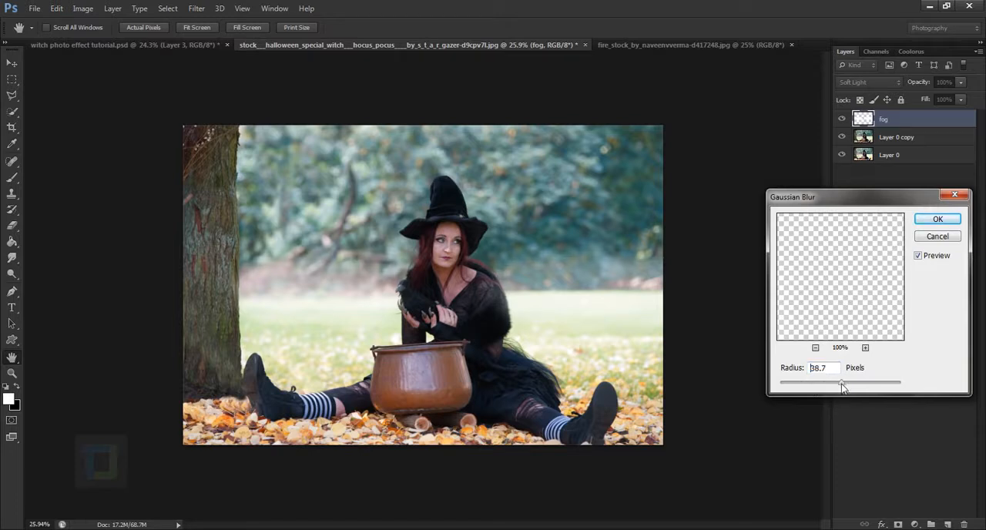
left_click(937, 220)
key("b")
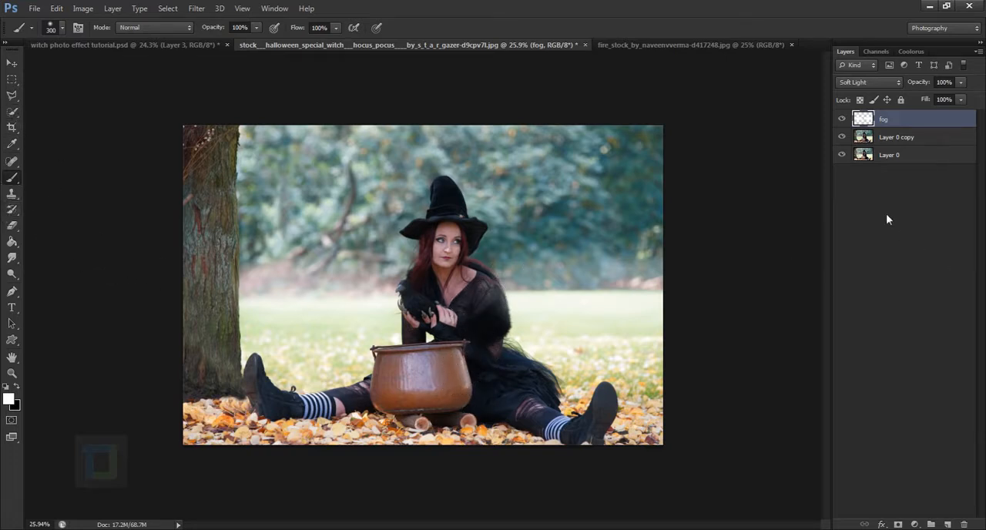
Select the Eraser tool and check the fog effect by comparing the image with and without the layer.
right_click(12, 227)
left_click(47, 222)
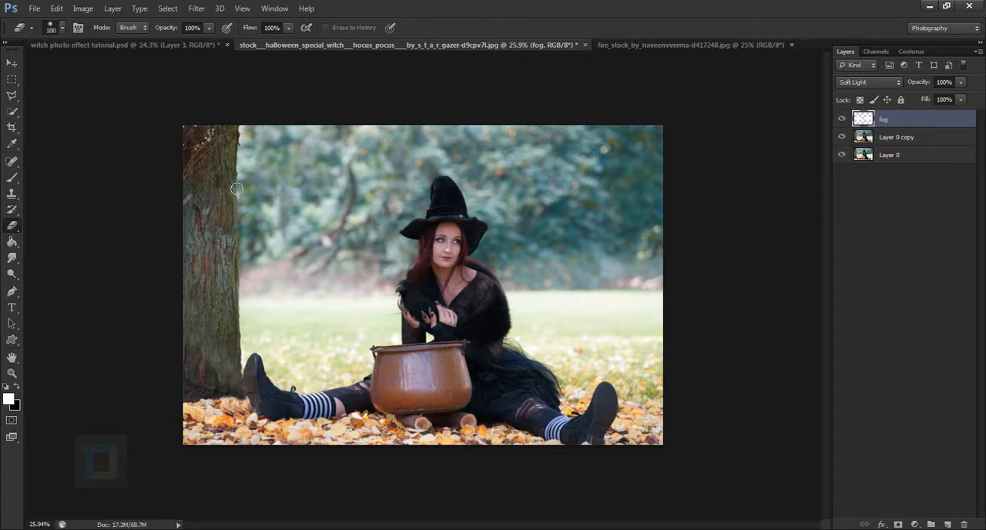
left_click(842, 120)
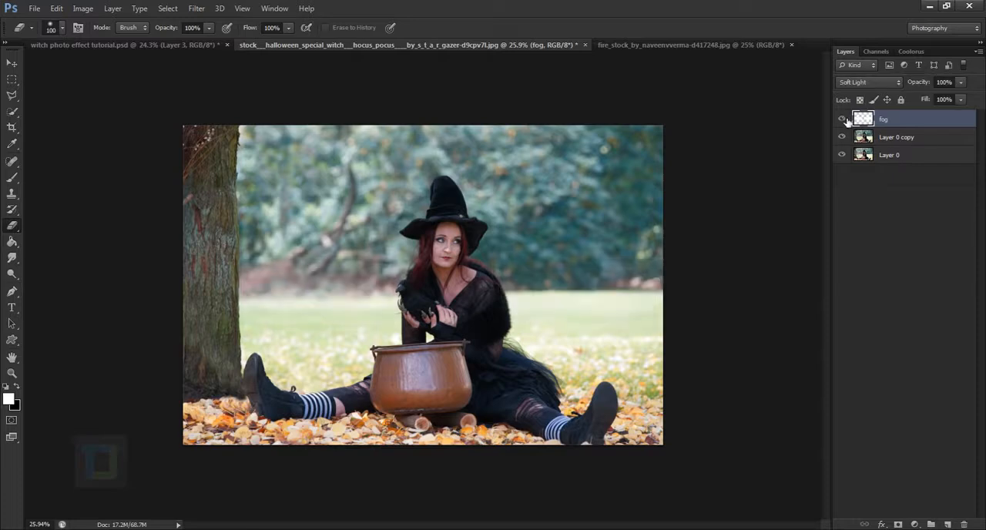
scroll(371, 257, "down", 2)
scroll(414, 298, "up", 6)
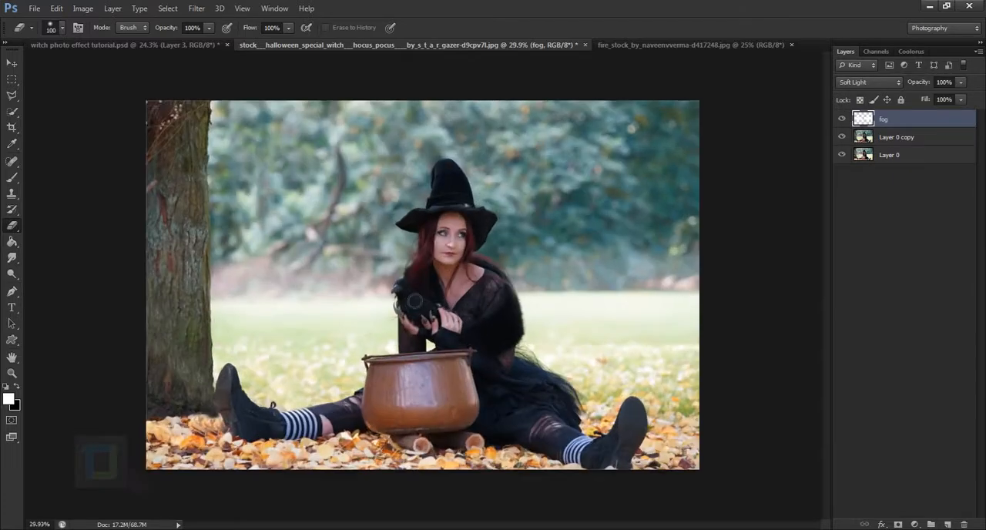
scroll(417, 298, "down", 4)
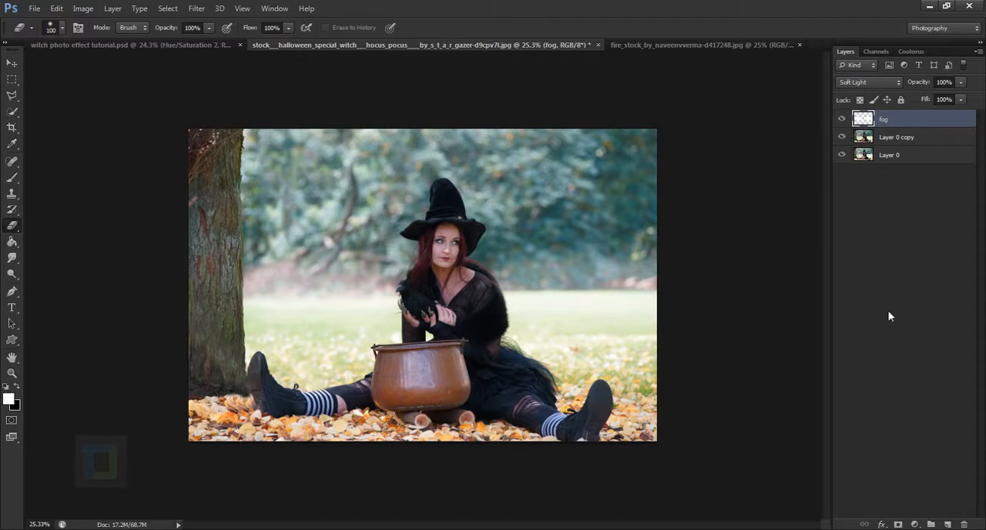
Add a Hue/Saturation adjustment layer with Colorize on, hue 94, saturation 33 and lightness -14.
left_click(915, 524)
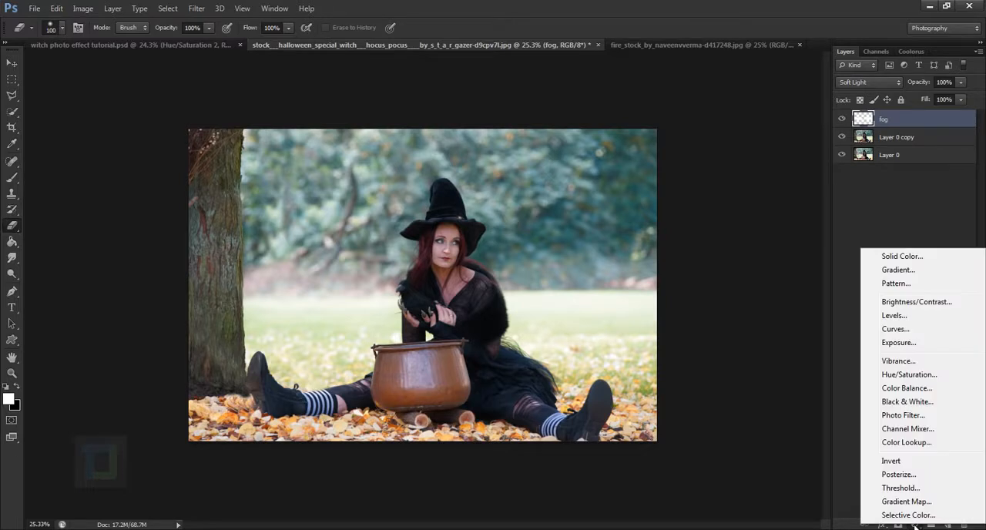
left_click(915, 375)
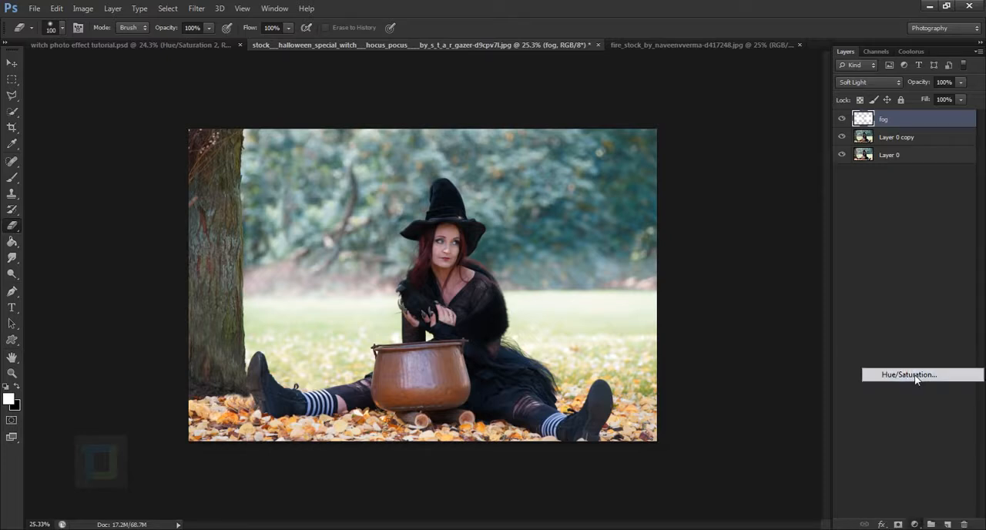
left_click(761, 367)
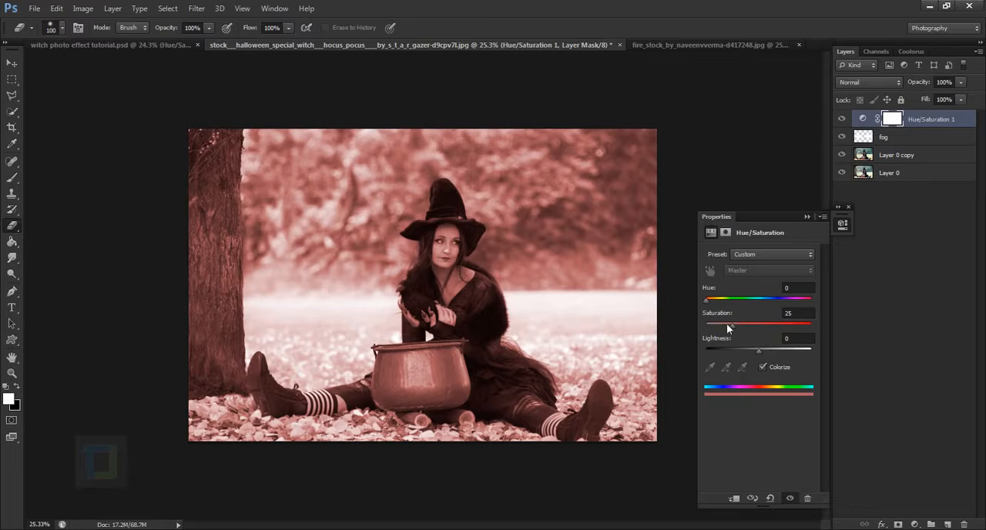
left_click_drag(707, 305, 733, 307)
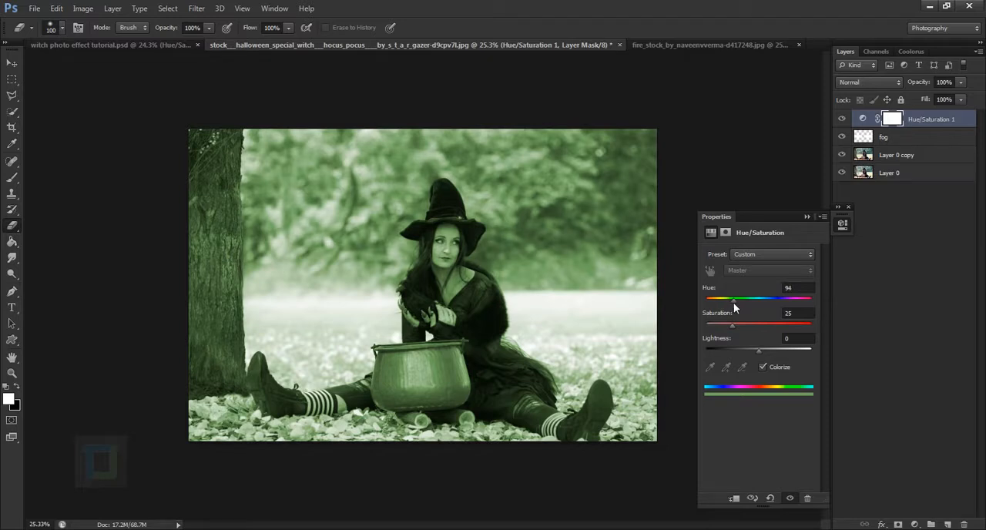
left_click_drag(734, 325, 750, 347)
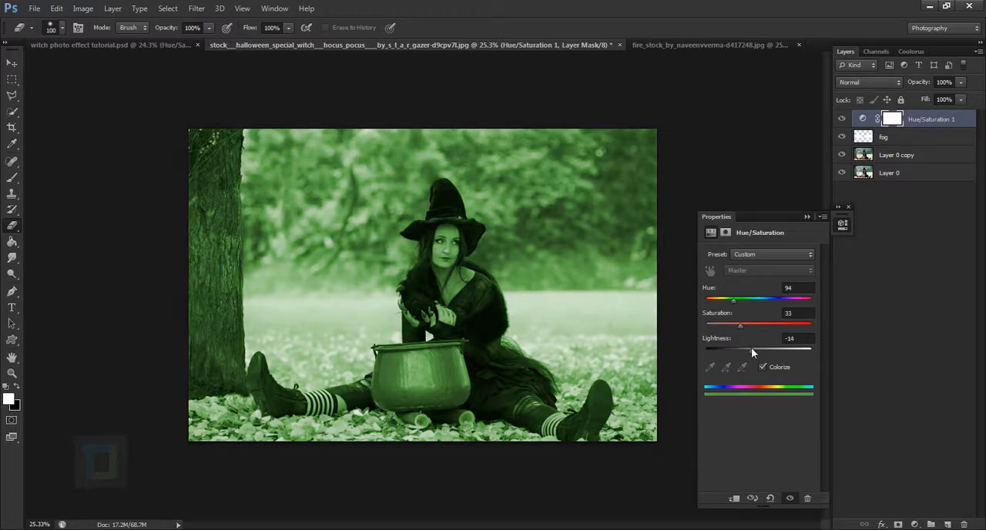
Close the adjustment settings and invert the Hue/Saturation layer's mask.
left_click(805, 216)
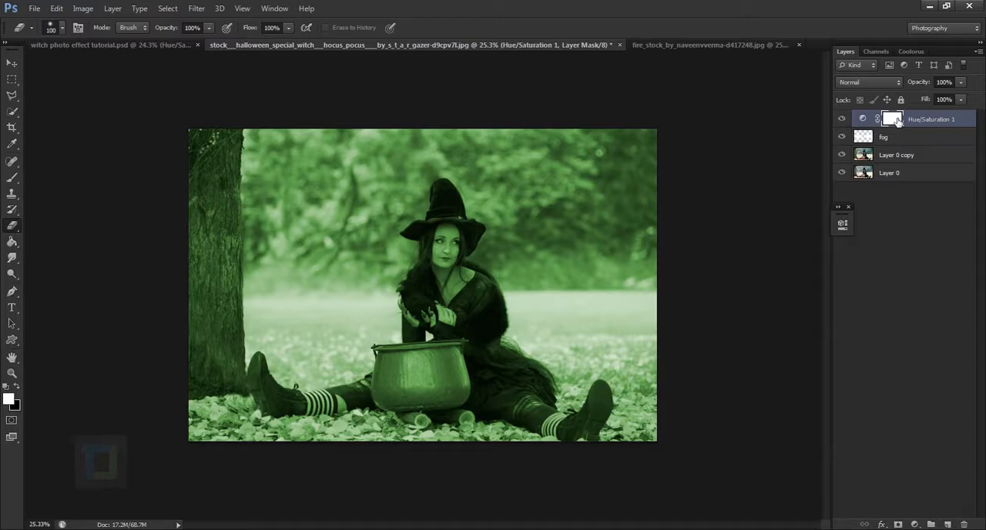
key("ctrl+i")
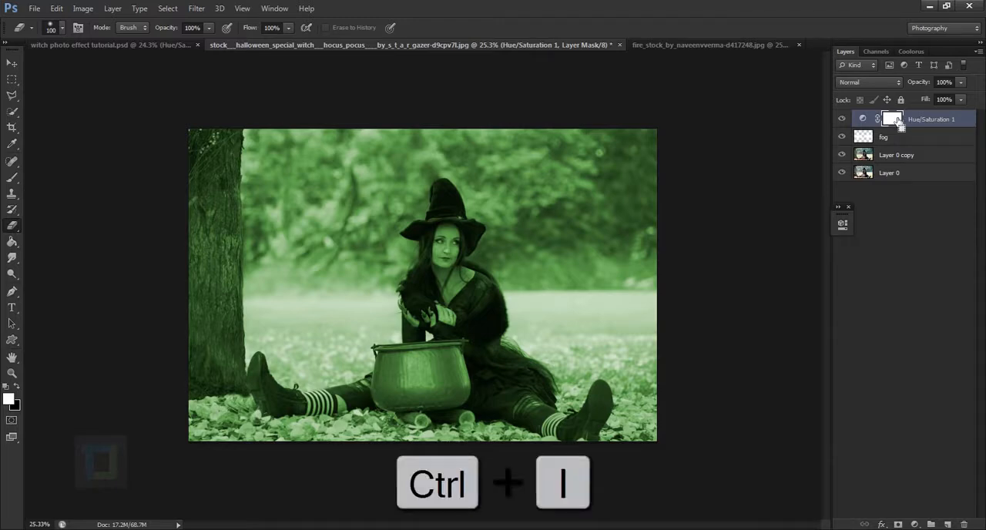
Paint white on the Hue/Saturation mask with a 40 px brush to reveal green on the cheek beside the nose.
scroll(386, 237, "up", 5)
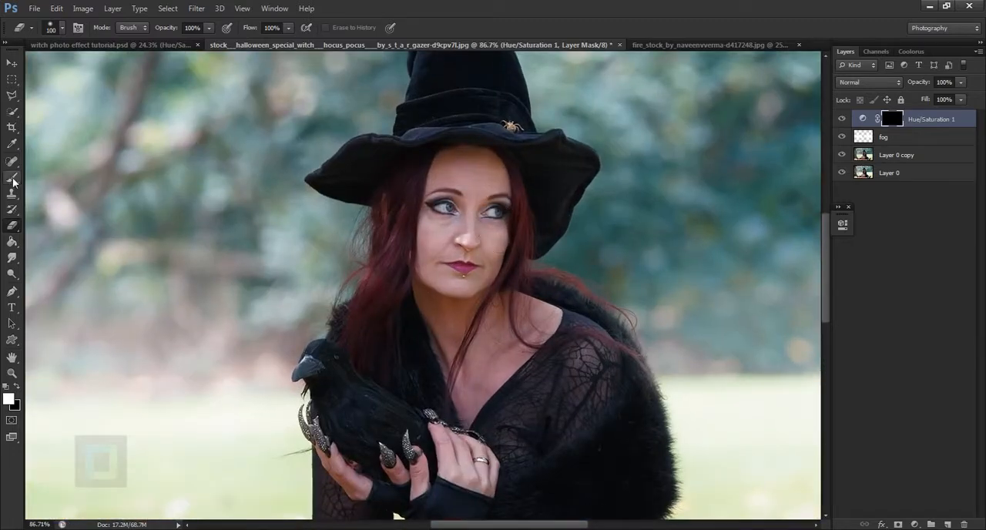
left_click_drag(11, 177, 59, 179)
key("bracketleft")
key("bracketleft")
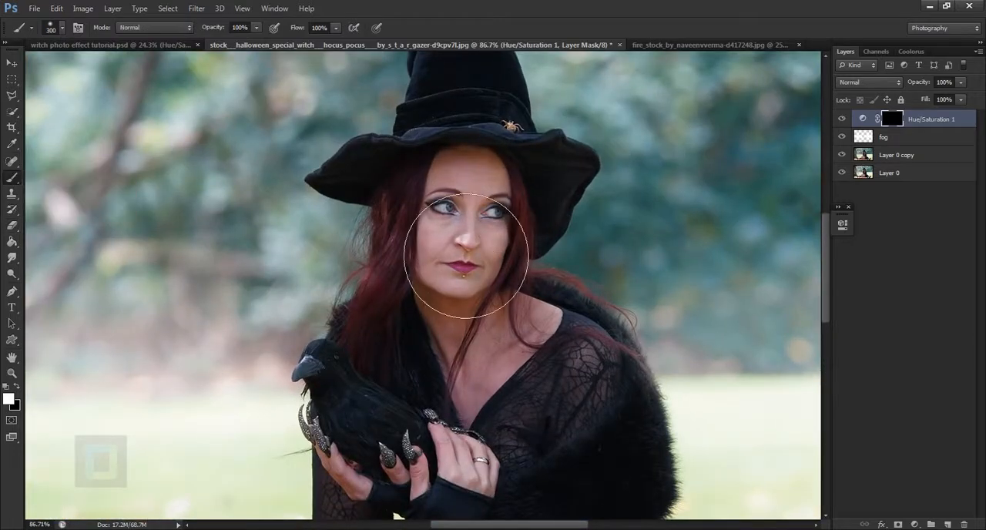
scroll(465, 266, "up", 4)
key("bracketleft")
key("bracketleft")
key("bracketleft")
key("bracketleft")
key("bracketleft")
key("bracketleft")
key("bracketleft")
key("bracketleft")
key("bracketleft")
key("bracketleft")
key("bracketleft")
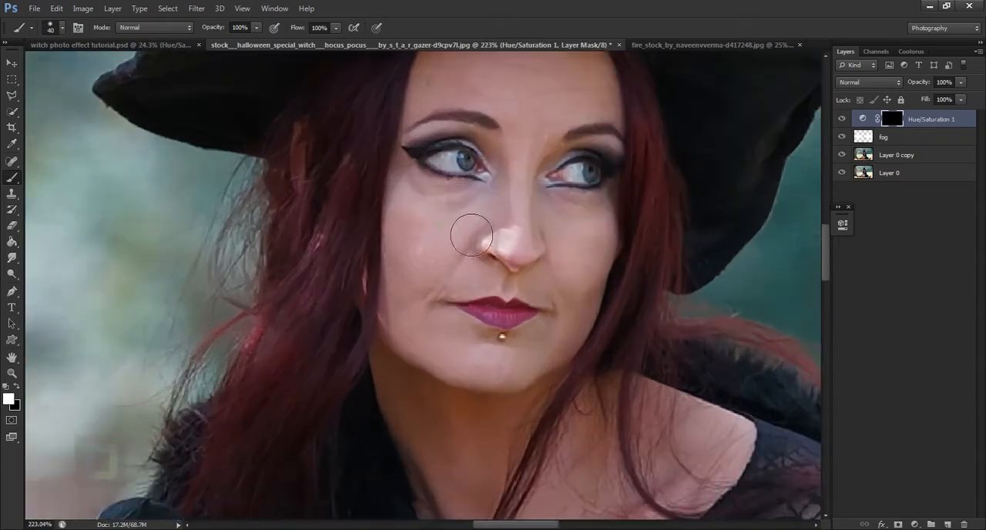
mouse_move(462, 226)
left_mouse_down()
mouse_move(469, 267)
mouse_move(451, 285)
mouse_move(440, 224)
mouse_move(441, 256)
mouse_move(458, 233)
left_mouse_up()
Paint the rest of that cheek, the chin, nose tip, mouth area and upper neck green with a 25 px white brush on the mask.
key("bracketleft")
key("bracketleft")
key("bracketleft")
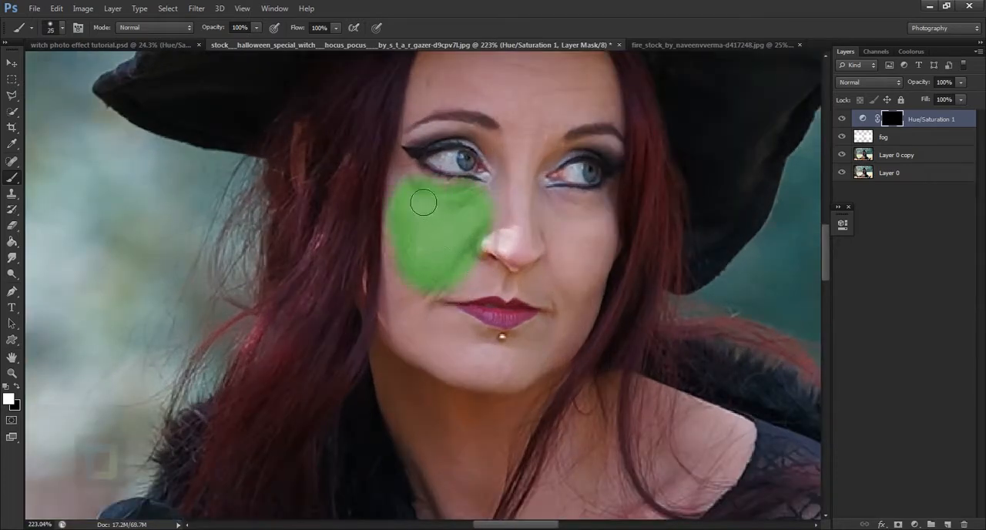
mouse_move(423, 201)
left_mouse_down()
mouse_move(408, 325)
mouse_move(476, 370)
mouse_move(404, 295)
mouse_move(437, 335)
mouse_move(431, 308)
mouse_move(454, 361)
mouse_move(420, 339)
mouse_move(484, 364)
mouse_move(429, 339)
mouse_move(521, 364)
mouse_move(465, 341)
mouse_move(479, 346)
mouse_move(462, 367)
mouse_move(413, 365)
mouse_move(429, 443)
mouse_move(399, 365)
mouse_move(427, 446)
left_mouse_up()
left_click_drag(486, 440, 450, 295)
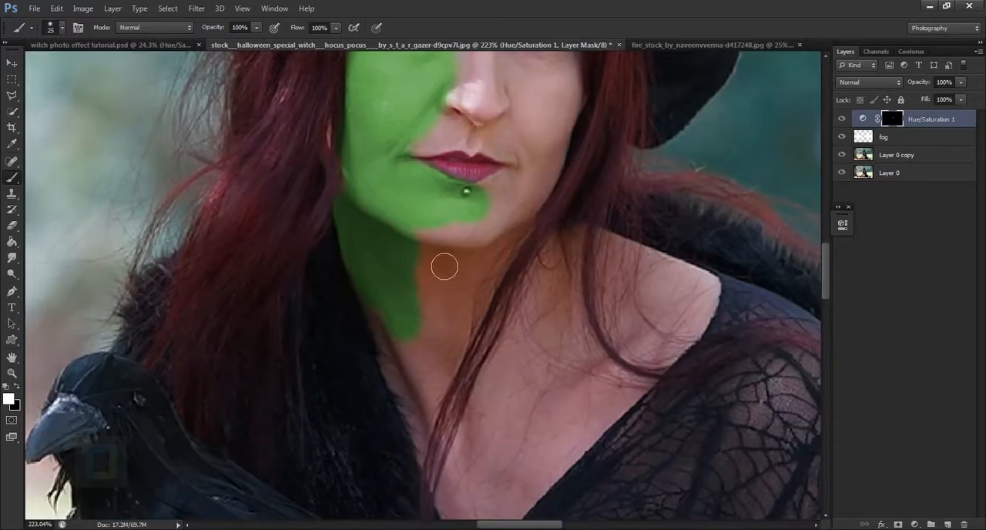
mouse_move(432, 235)
left_mouse_down()
mouse_move(453, 344)
mouse_move(443, 283)
mouse_move(471, 231)
mouse_move(515, 221)
mouse_move(535, 187)
mouse_move(506, 211)
mouse_move(548, 176)
mouse_move(519, 237)
mouse_move(564, 162)
mouse_move(527, 259)
left_mouse_up()
mouse_move(528, 259)
left_mouse_down()
mouse_move(419, 212)
mouse_move(449, 250)
left_mouse_up()
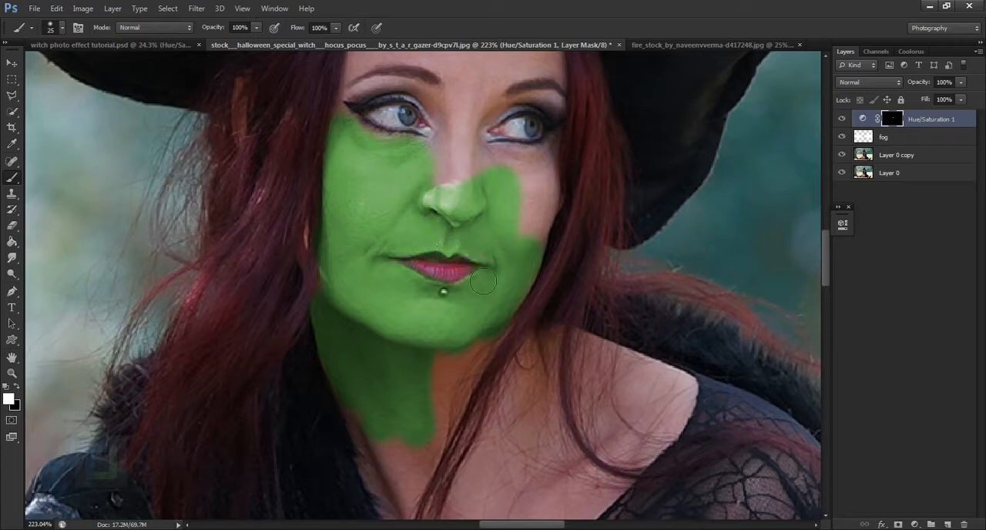
Paint black on the mask with a small brush to restore the original colors of the lips and the lip piercing.
scroll(467, 325, "up", 5)
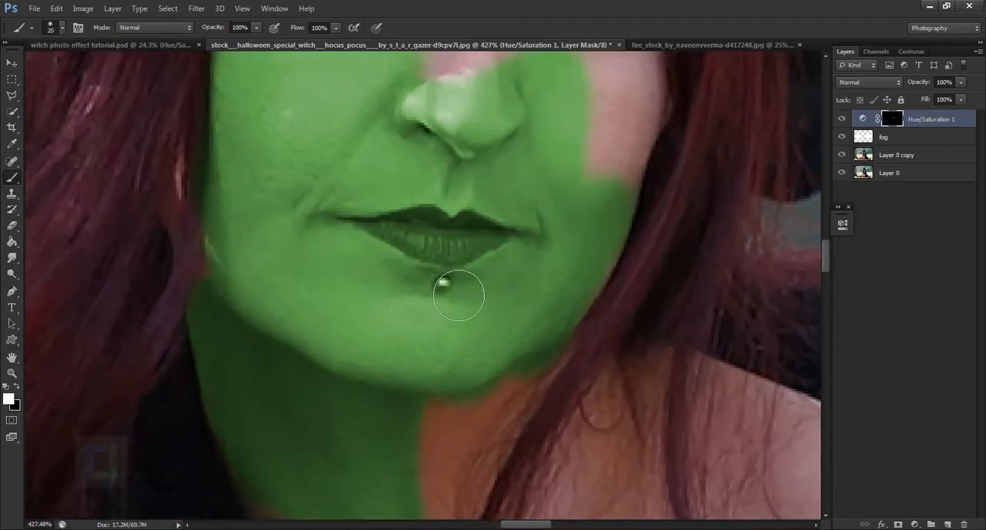
key("bracketleft")
key("bracketleft")
key("bracketleft")
scroll(436, 237, "up", 1)
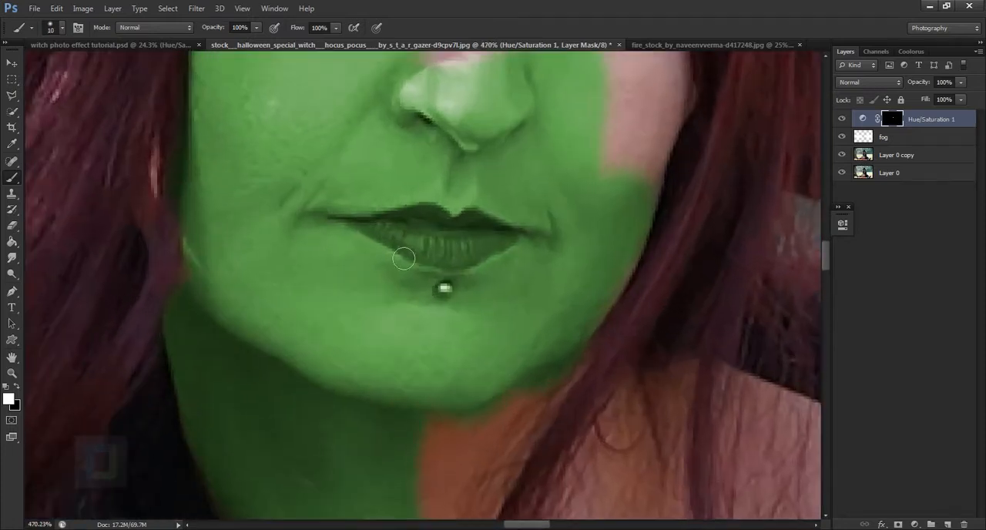
left_click(17, 387)
mouse_move(473, 247)
left_mouse_down()
mouse_move(417, 233)
mouse_move(448, 232)
mouse_move(427, 228)
mouse_move(380, 236)
mouse_move(462, 270)
mouse_move(495, 262)
mouse_move(481, 231)
mouse_move(524, 247)
mouse_move(593, 225)
mouse_move(590, 213)
mouse_move(585, 248)
mouse_move(577, 216)
mouse_move(548, 211)
mouse_move(551, 245)
mouse_move(533, 221)
left_mouse_up()
key("x")
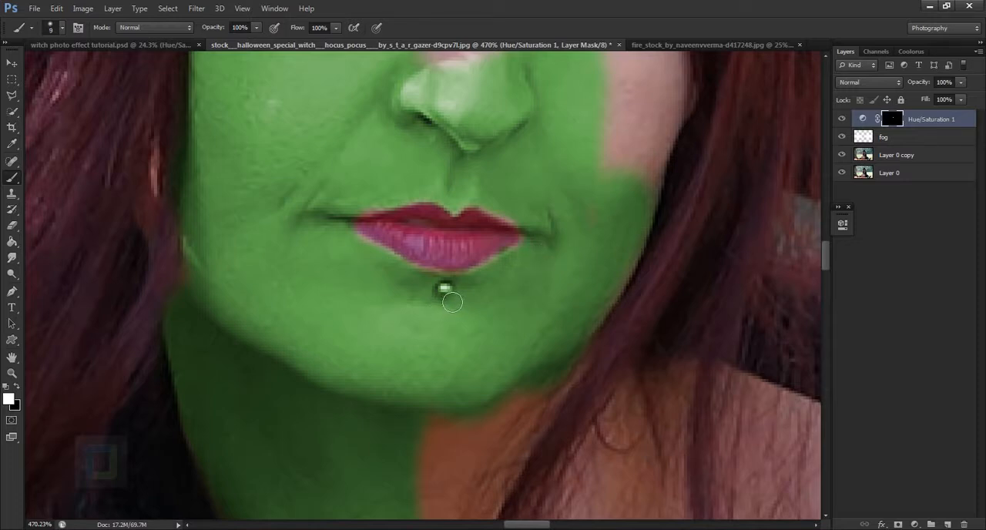
key("x")
scroll(462, 305, "down", 3)
scroll(534, 265, "up", 4)
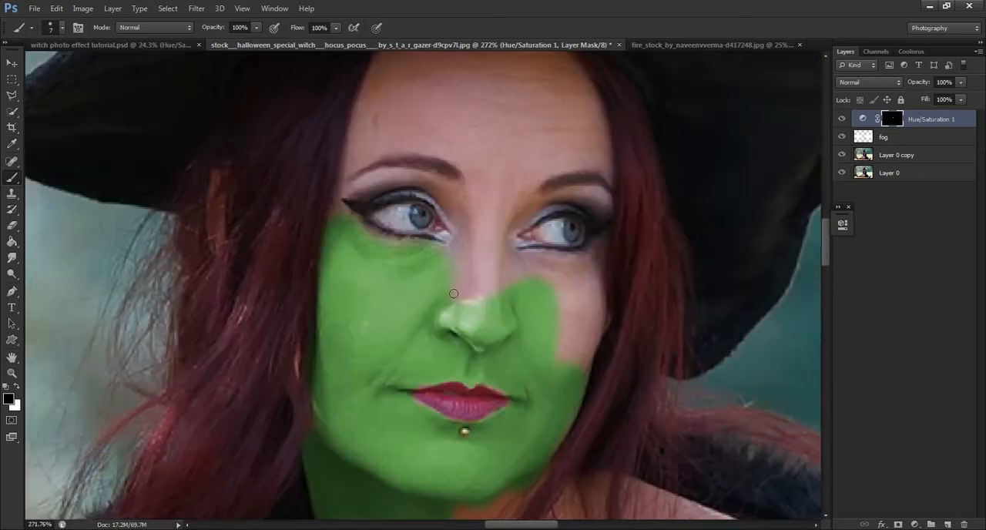
Paint white on the mask with a 7 px brush to turn the nose bridge and the skin around the nearby eye green.
key("x")
mouse_move(459, 293)
left_mouse_down()
mouse_move(462, 326)
mouse_move(482, 285)
mouse_move(495, 193)
mouse_move(492, 322)
left_mouse_up()
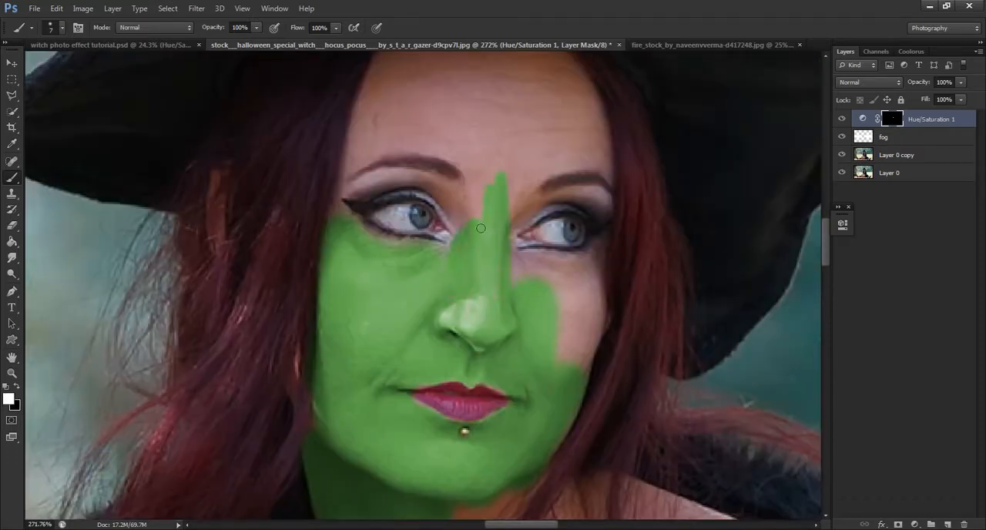
scroll(418, 250, "down", 4)
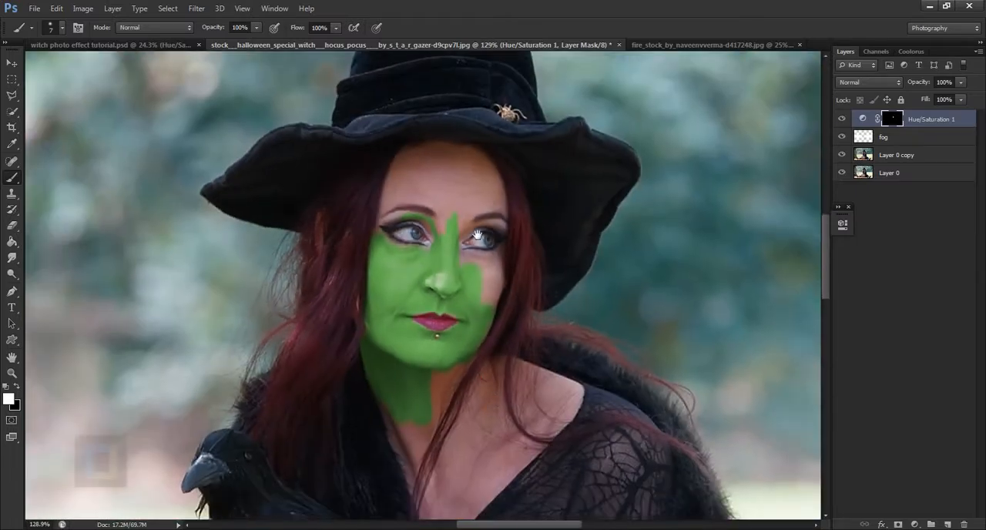
Set the brush opacity to 60% and paint green along the hair strand on the chest with a 40 px brush.
left_click_drag(460, 439, 440, 234)
scroll(432, 259, "up", 4)
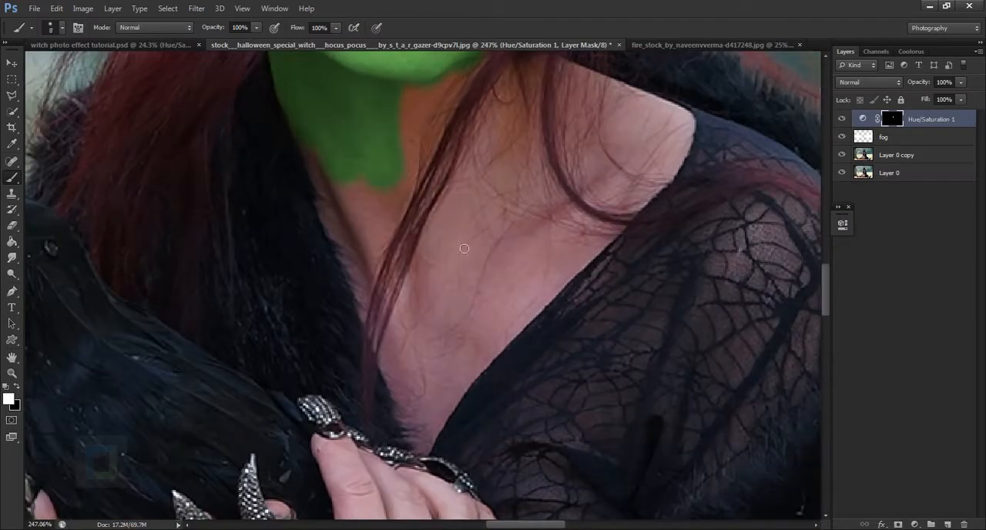
key("bracketright")
key("bracketright")
key("bracketright")
scroll(513, 249, "down", 2)
left_click_drag(227, 29, 214, 27)
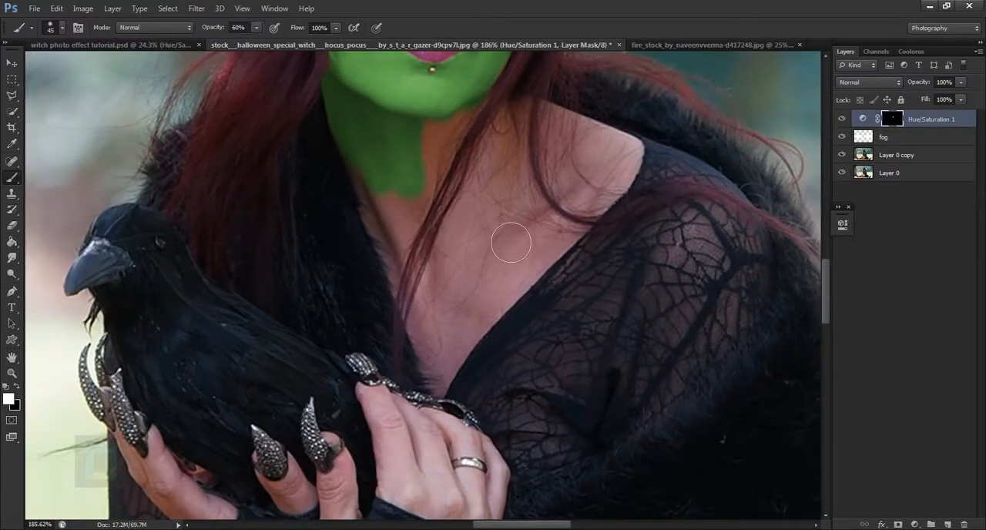
key("bracketleft")
mouse_move(480, 152)
left_mouse_down()
mouse_move(433, 276)
mouse_move(431, 346)
left_mouse_up()
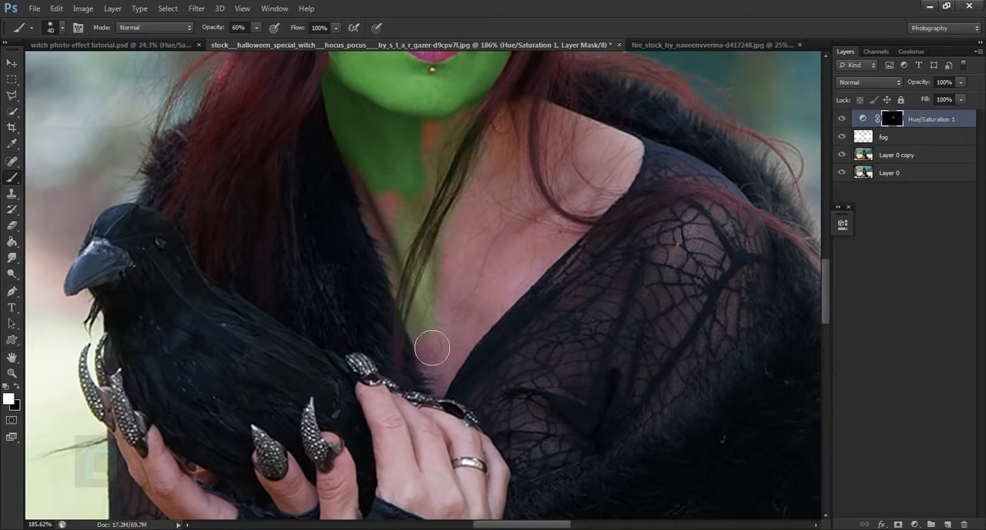
Paint black on the mask with a 15 px brush to restore the hair strand hanging over the chest.
key("bracketleft")
key("bracketleft")
left_click(16, 387)
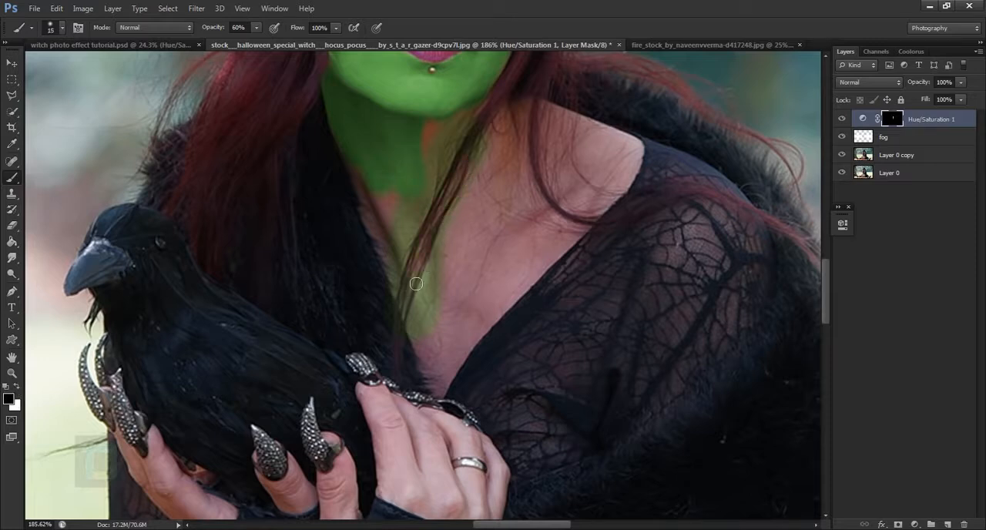
Paint the chest skin beside the hair strand green with a 60 px brush at 60% opacity, alternating white and black on the mask.
key("x")
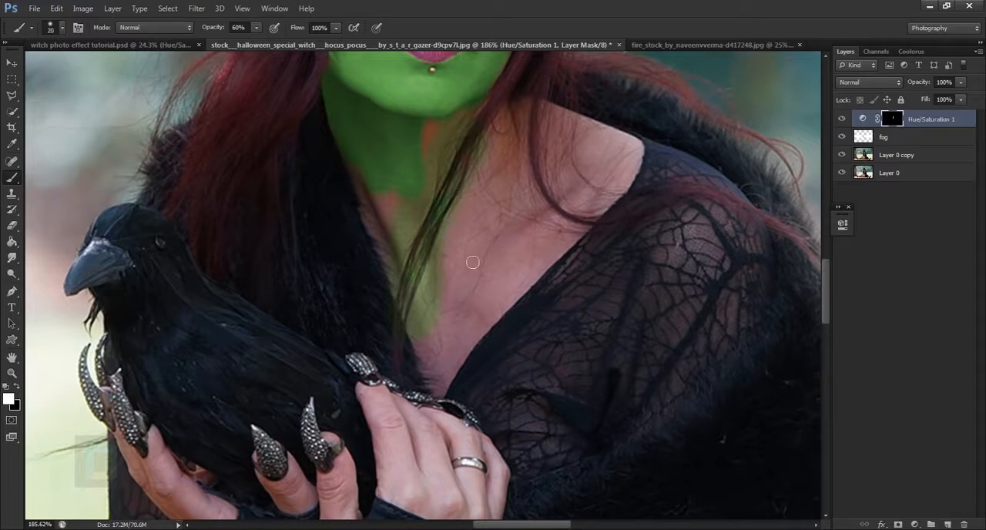
key("bracketright")
key("bracketright")
key("bracketright")
key("bracketright")
mouse_move(521, 218)
left_mouse_down()
mouse_move(480, 333)
mouse_move(521, 230)
mouse_move(542, 268)
mouse_move(521, 307)
left_mouse_up()
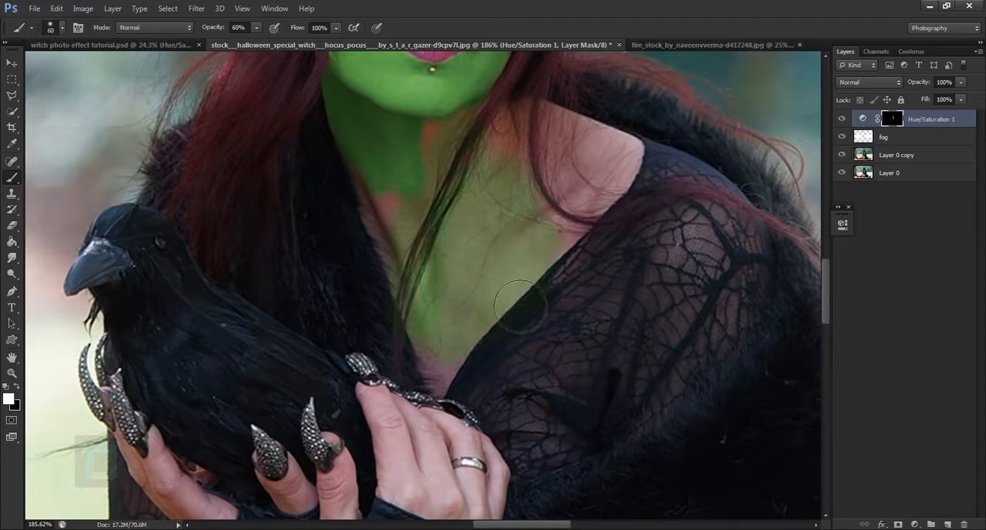
key("x")
mouse_move(527, 252)
left_mouse_down()
mouse_move(467, 366)
mouse_move(487, 318)
left_mouse_up()
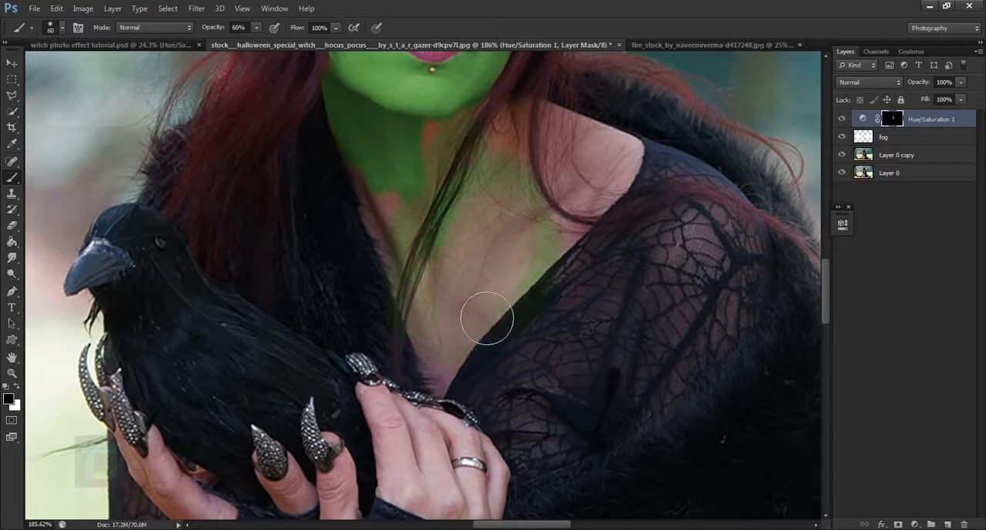
key("x")
mouse_move(472, 354)
left_mouse_down()
mouse_move(517, 278)
mouse_move(481, 352)
mouse_move(542, 274)
left_mouse_up()
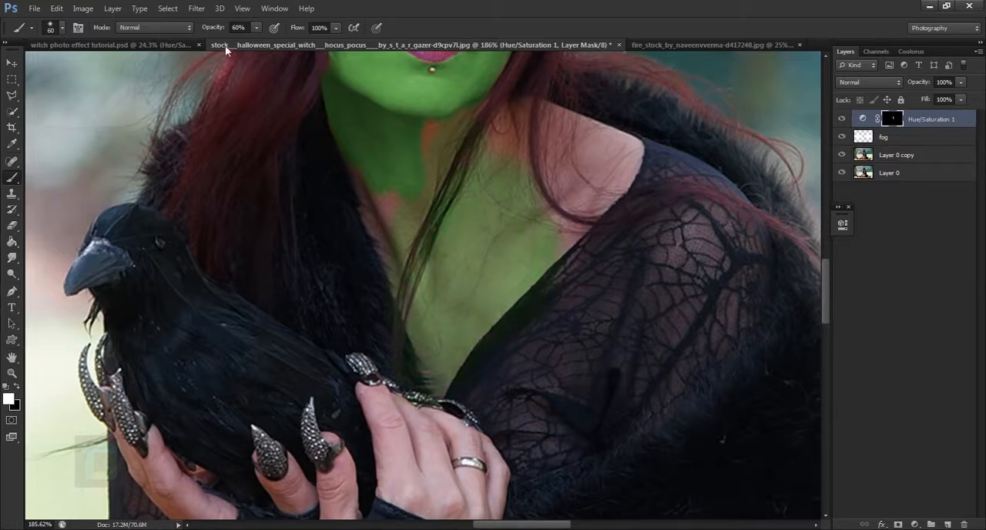
Set the brush opacity back to 100% and paint the lower neck and chest fully green on the mask.
left_click_drag(210, 33, 250, 31)
left_click_drag(428, 238, 403, 187)
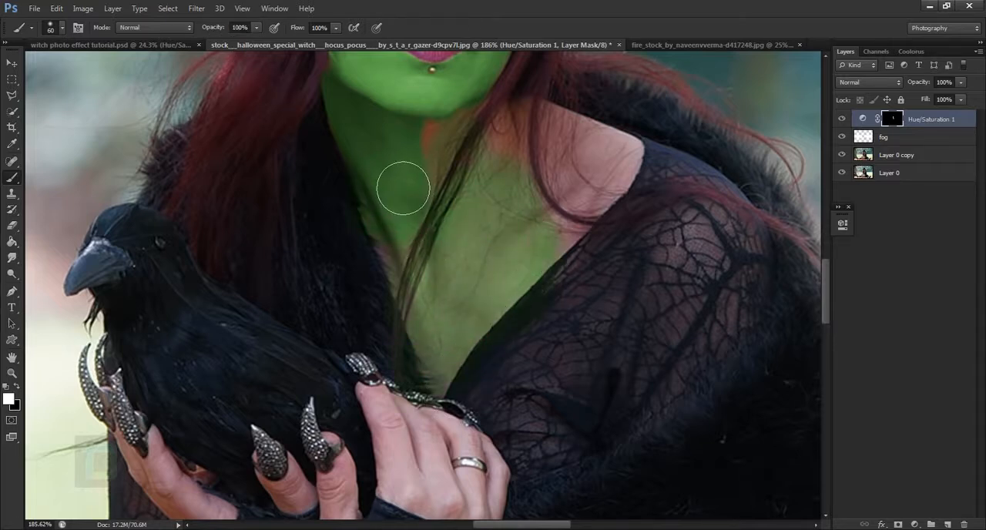
mouse_move(548, 289)
left_mouse_down()
mouse_move(480, 355)
mouse_move(465, 387)
mouse_move(520, 231)
left_mouse_up()
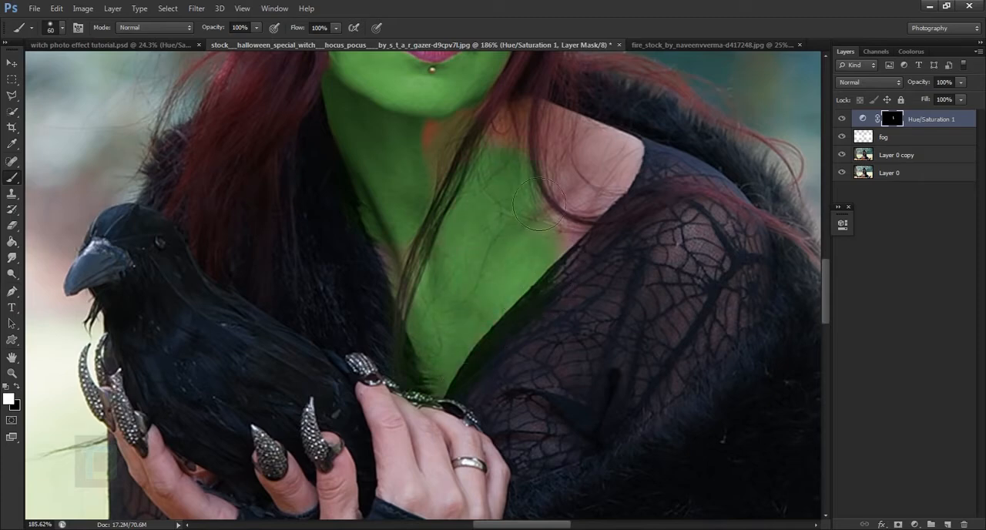
Examine the green painting on the face and chest and the remaining skin areas on the shoulder and hands.
scroll(556, 225, "down", 5)
scroll(556, 225, "down", 6)
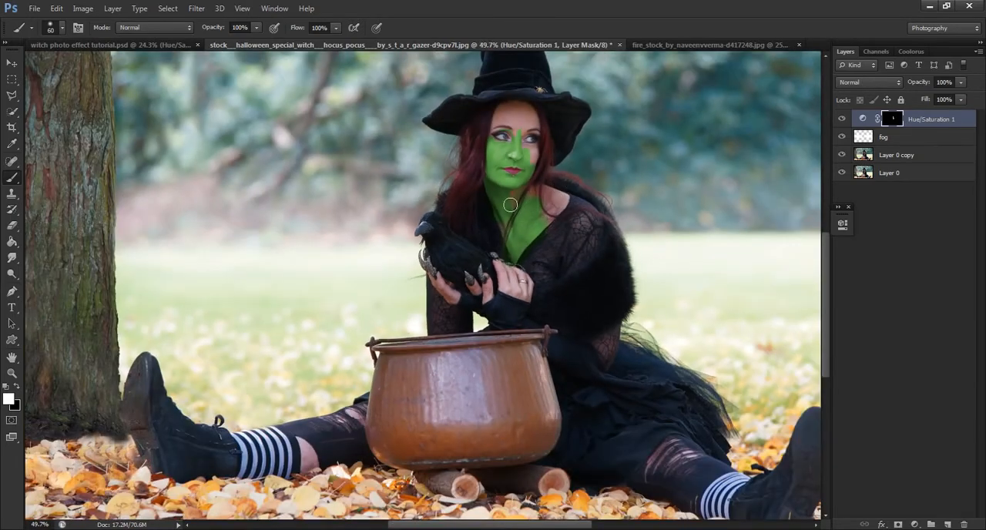
scroll(510, 204, "up", 6)
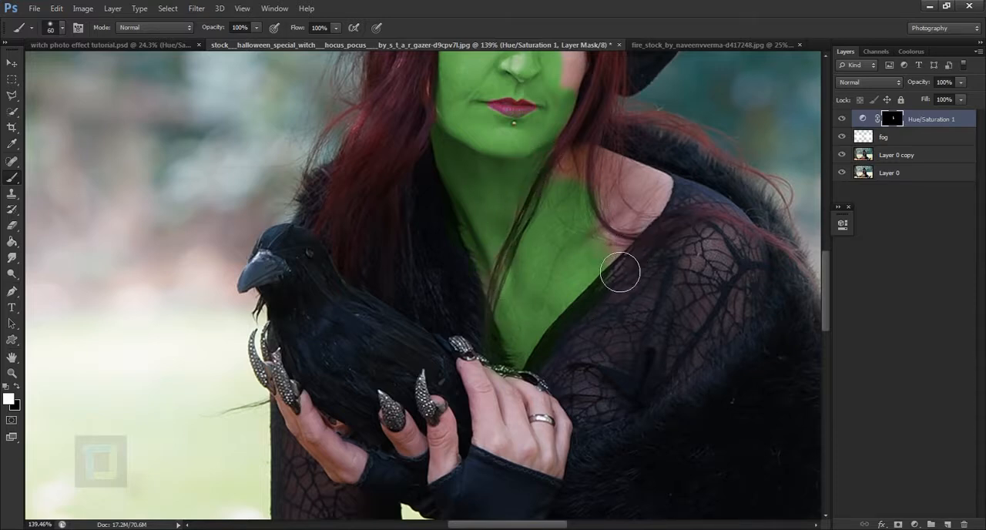
scroll(565, 251, "down", 3)
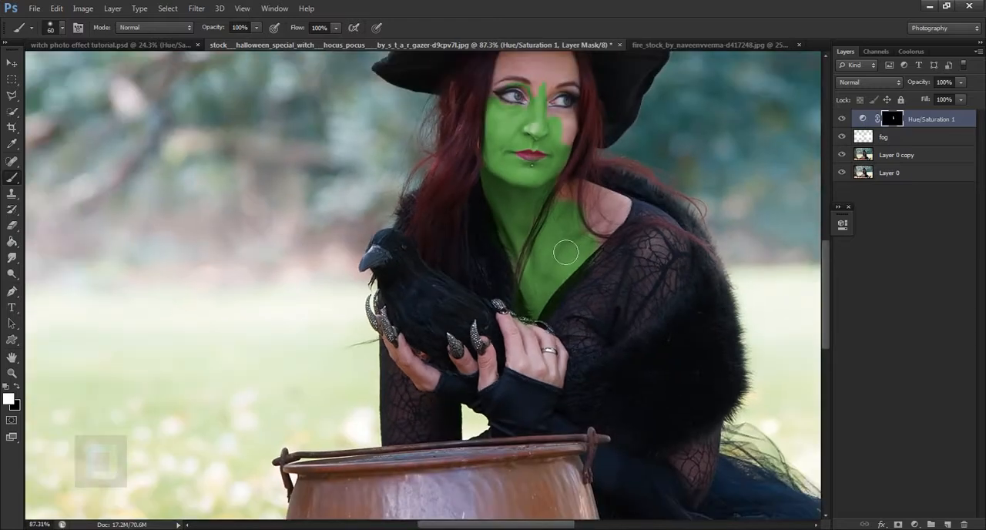
left_click_drag(571, 352, 545, 355)
scroll(543, 207, "down", 3)
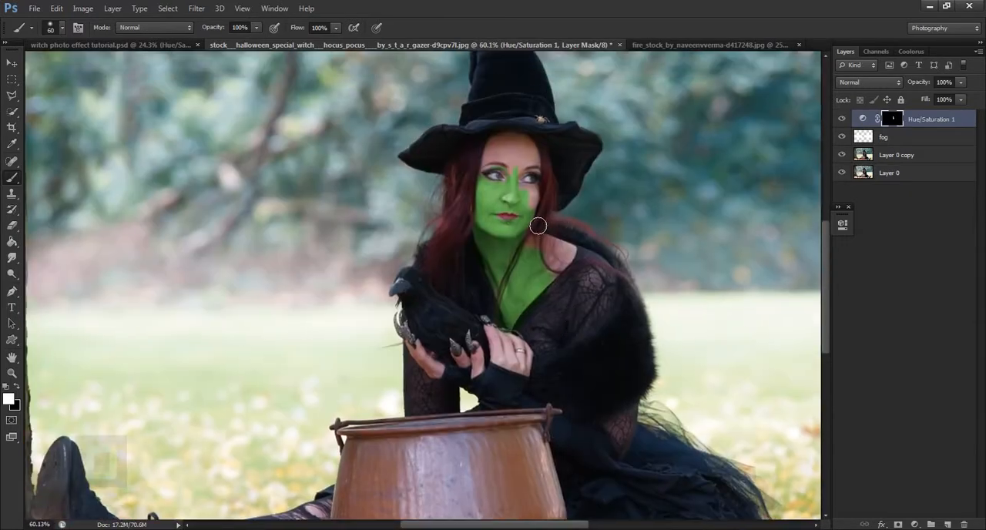
scroll(538, 225, "down", 3)
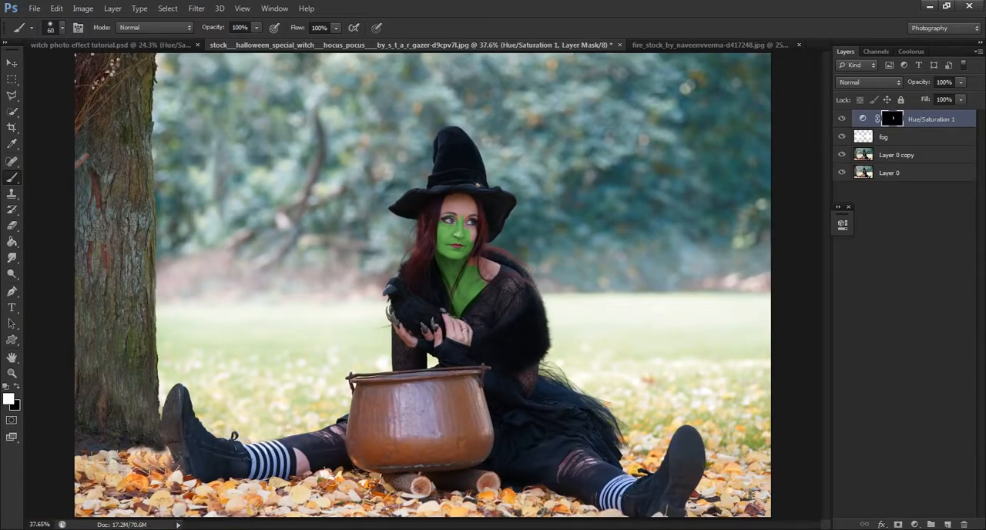
scroll(308, 459, "up", 2)
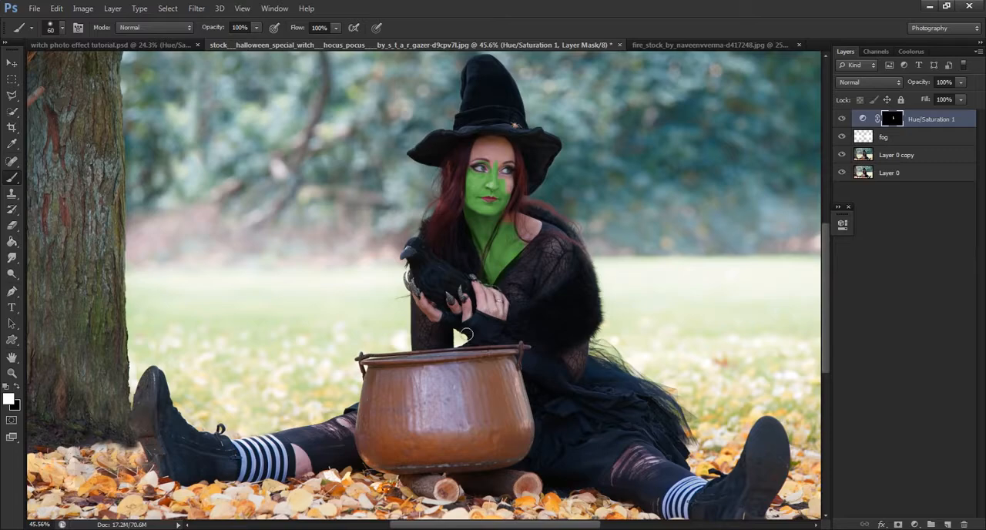
scroll(465, 337, "up", 10)
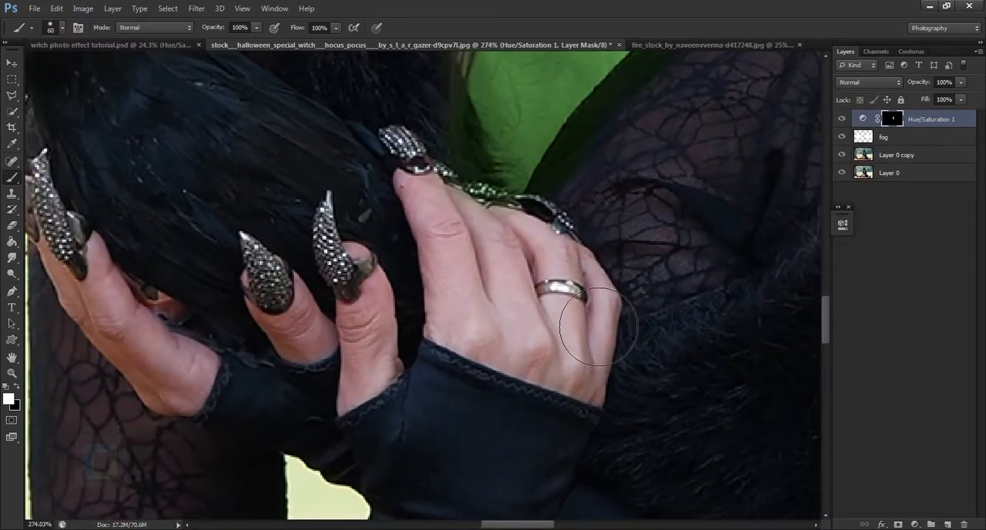
scroll(593, 320, "down", 4)
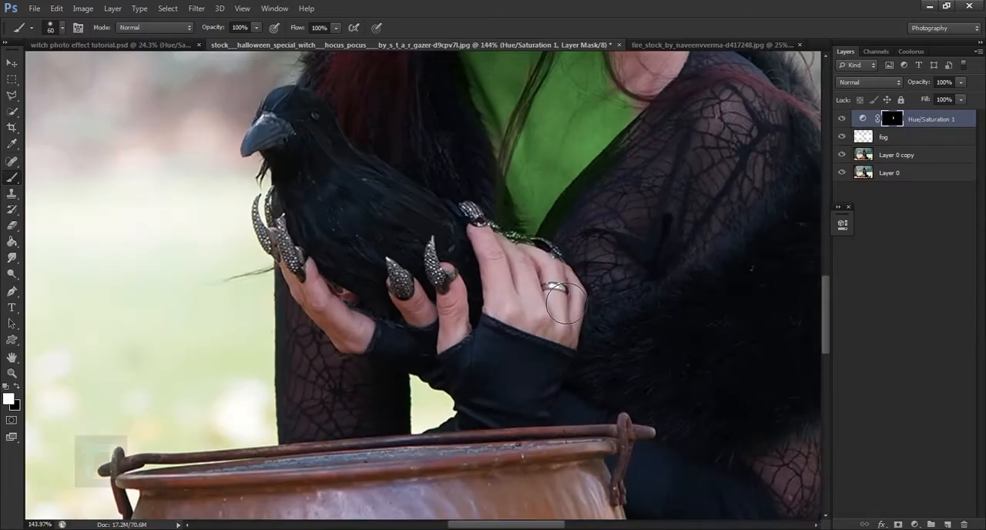
scroll(540, 287, "down", 6)
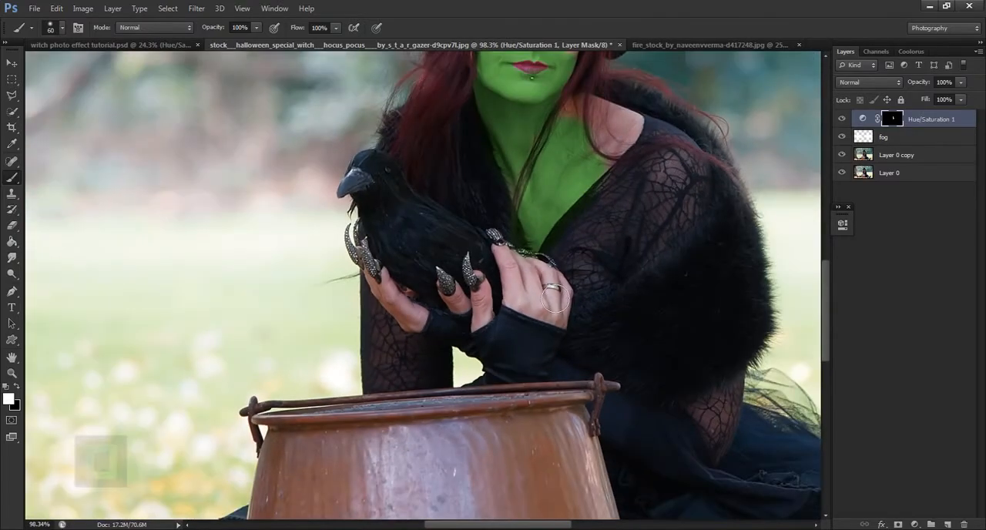
scroll(541, 288, "up", 2)
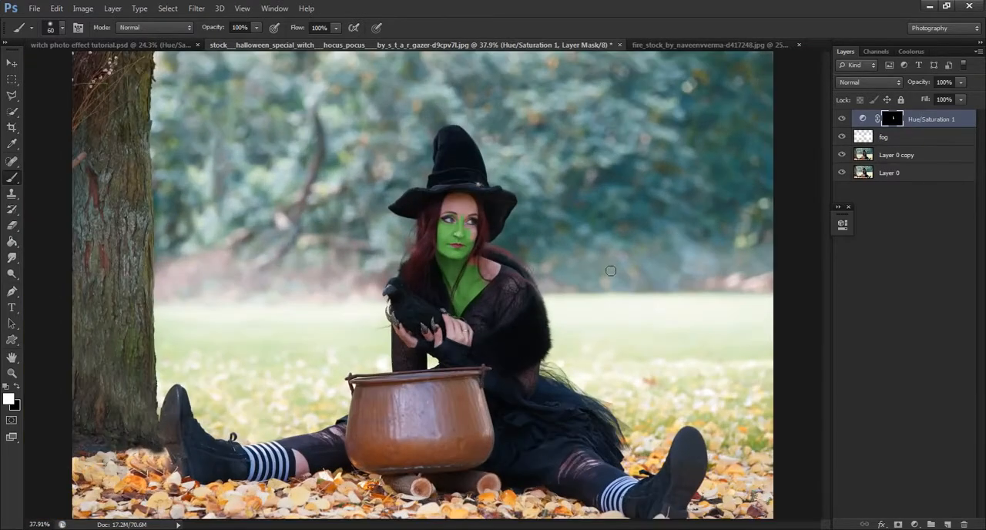
scroll(608, 271, "down", 1)
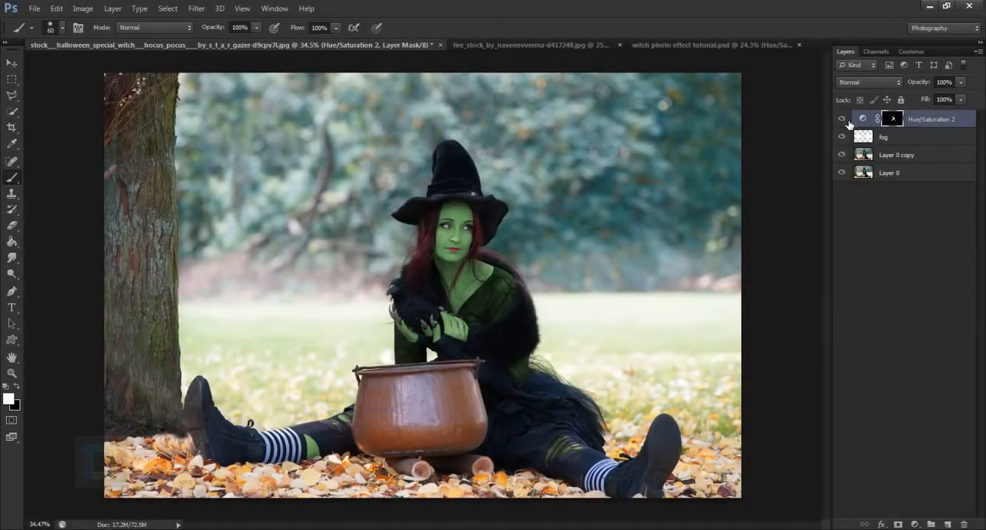
Compare the image with and without the Hue/Saturation 2 layer and inspect the green hands, chest and lace sleeves up close.
left_click(842, 119)
left_click(845, 121)
scroll(407, 411, "up", 5)
mouse_move(408, 389)
left_mouse_down()
mouse_move(579, 104)
mouse_move(425, 345)
left_mouse_up()
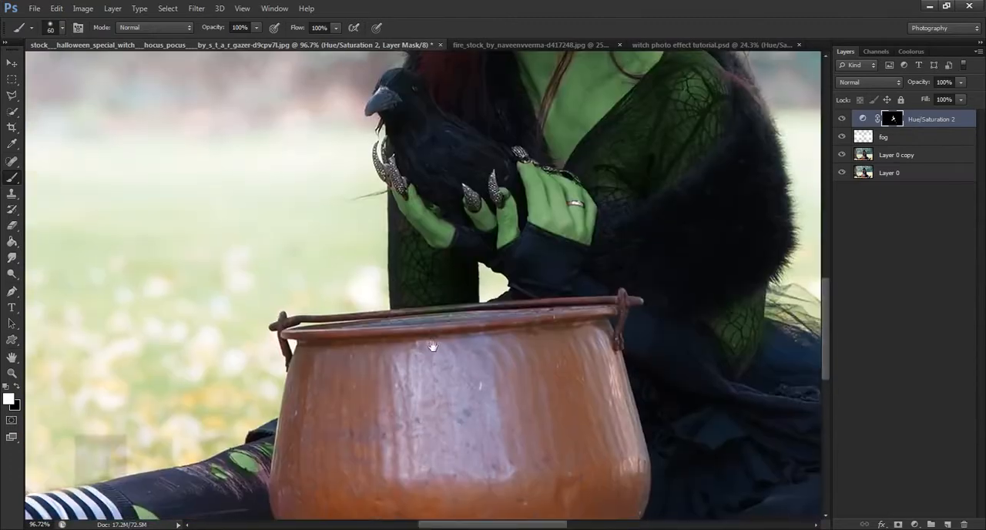
left_click_drag(655, 297, 460, 326)
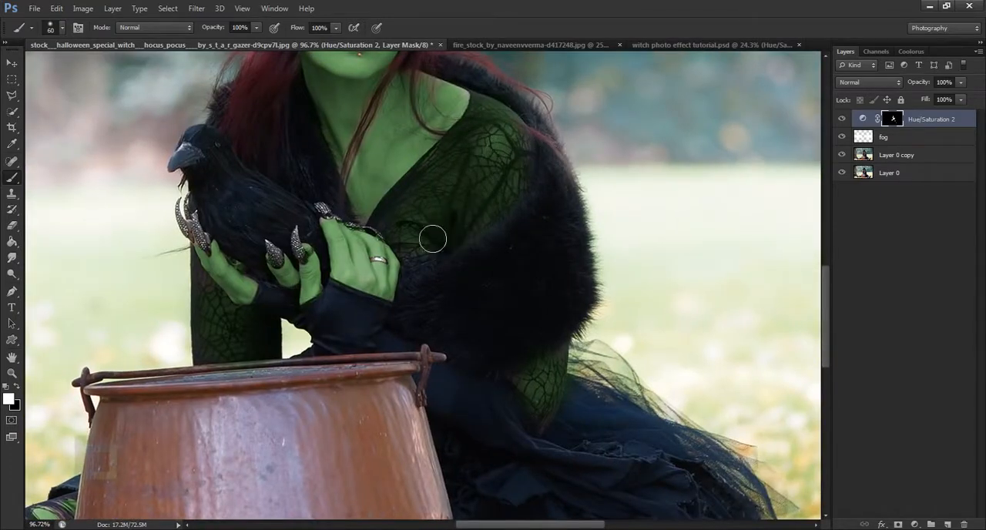
Check the green skin patches on the legs and shift the Hue/Saturation 2 adjustment's hue slightly further toward green.
left_click_drag(534, 404, 409, 193)
scroll(425, 231, "down", 2)
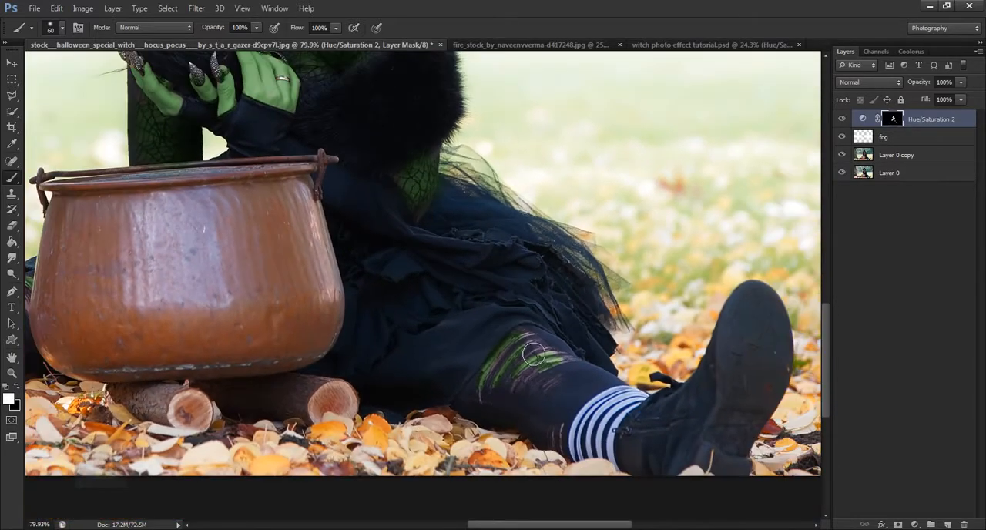
scroll(530, 373, "down", 3)
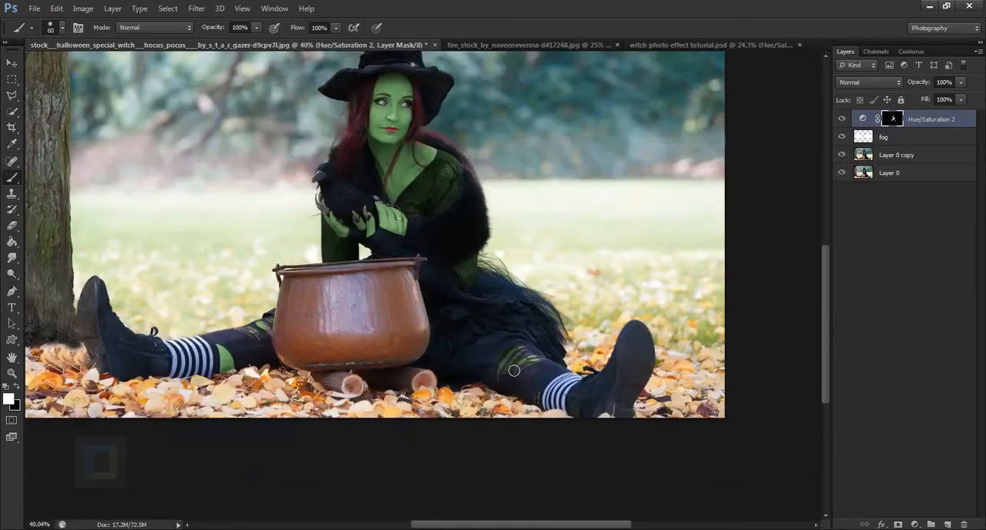
scroll(466, 333, "up", 2)
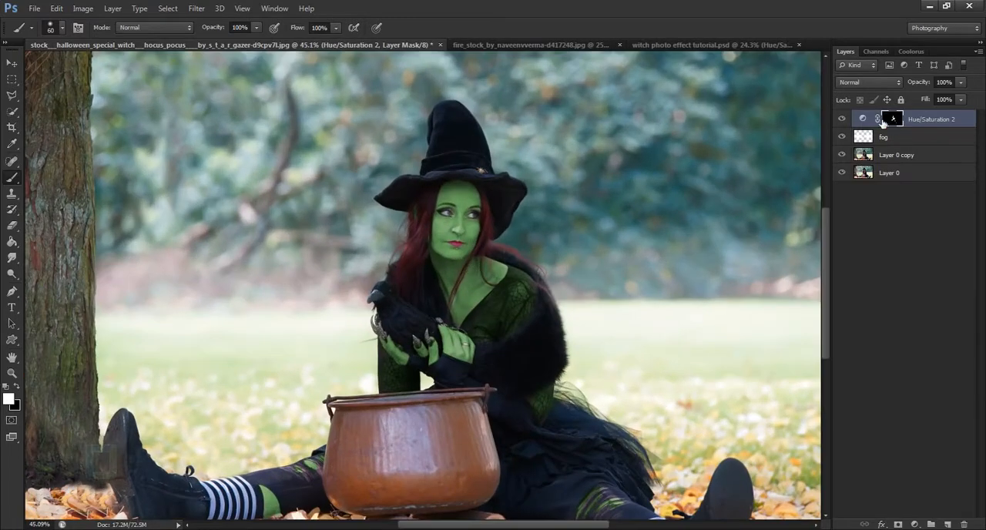
double_click(862, 118)
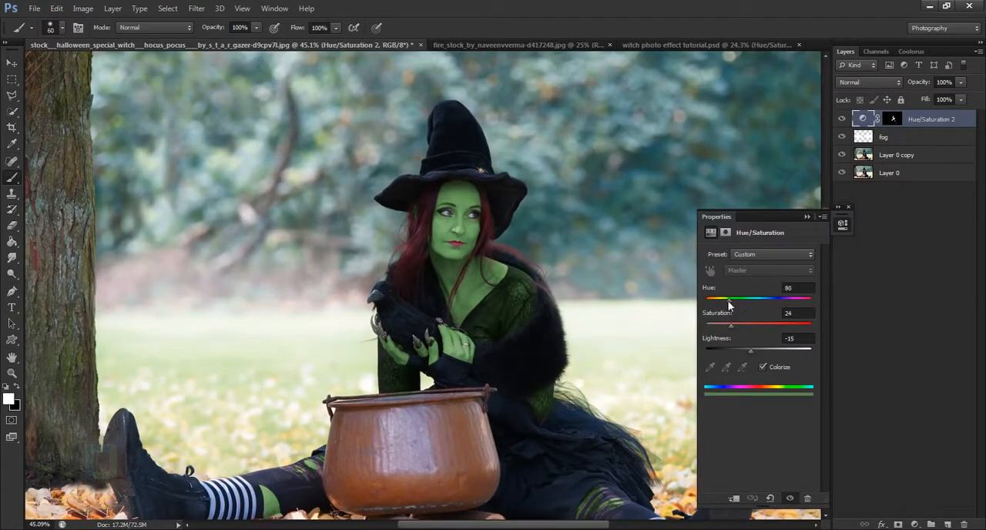
left_click_drag(728, 301, 736, 298)
left_click(808, 218)
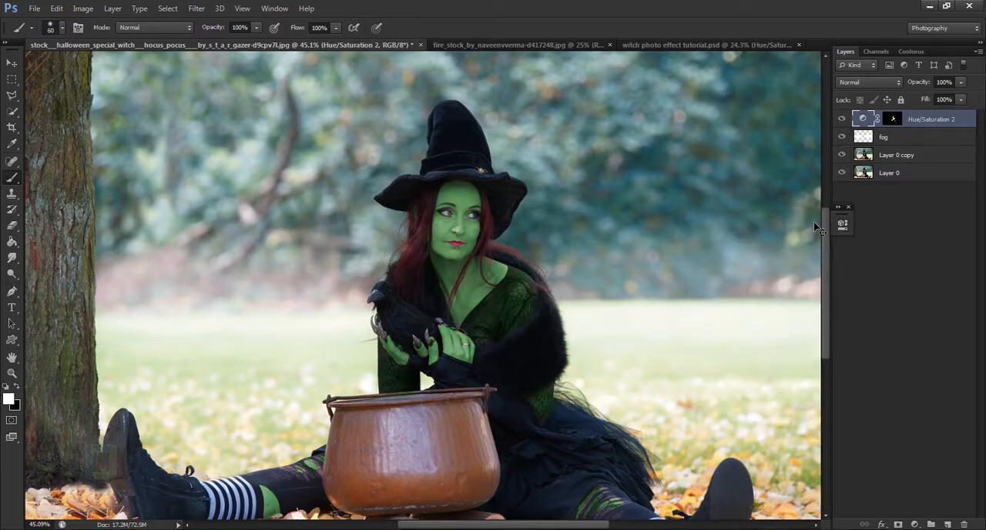
Add a Color Balance adjustment layer above Hue/Saturation 2 and shift its midtones slightly toward green.
key("ctrl+0")
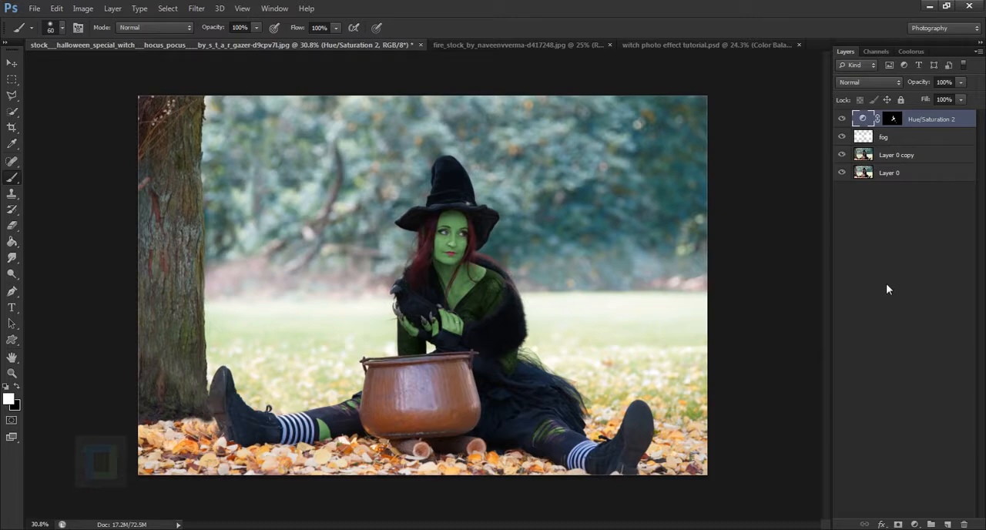
left_click(915, 523)
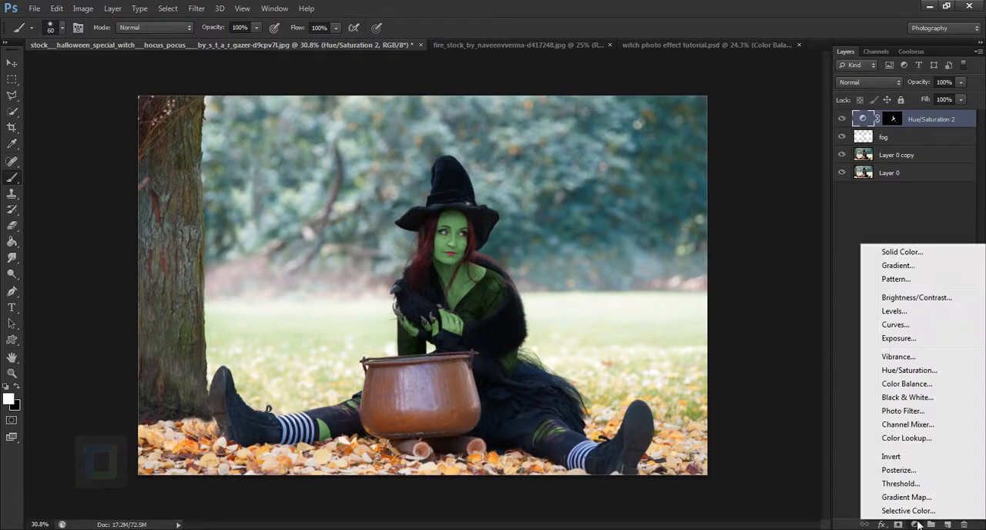
left_click(906, 384)
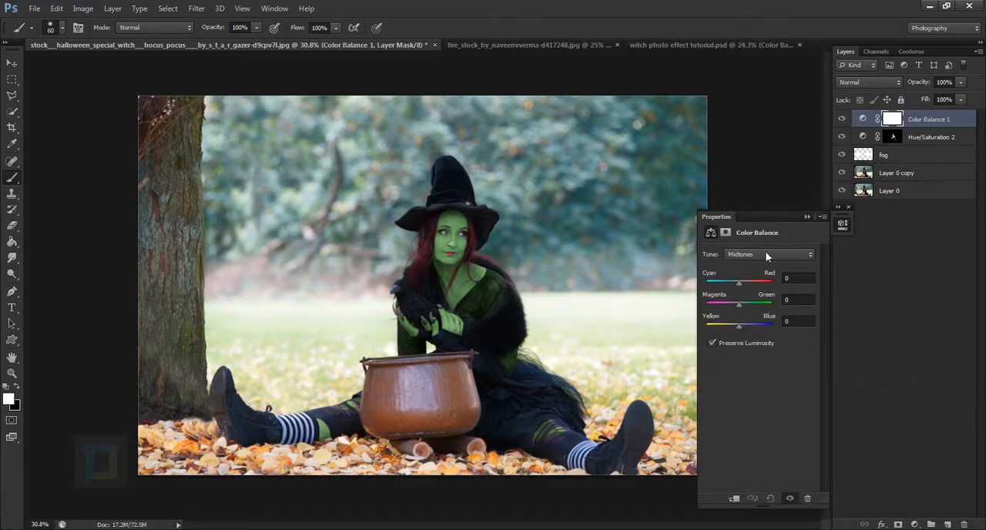
left_click(742, 303)
left_click(806, 217)
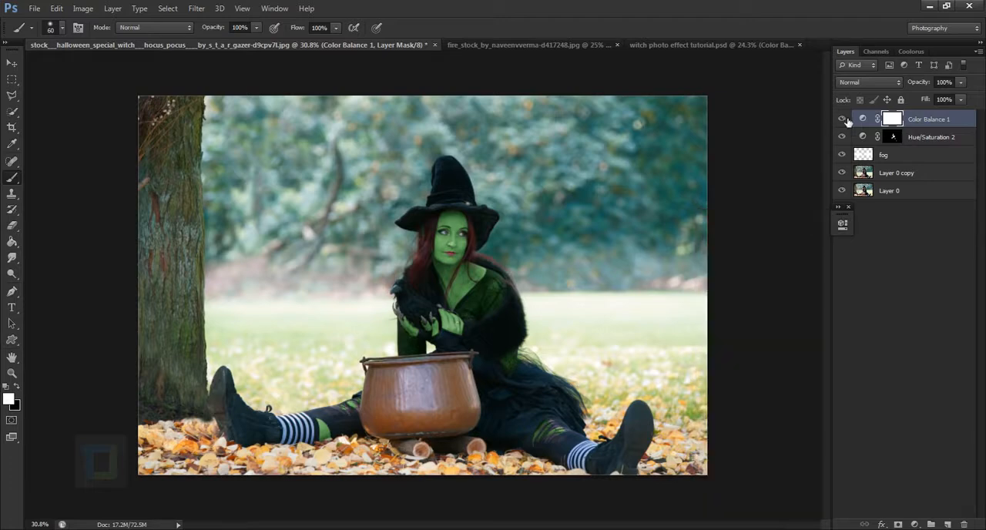
left_click(849, 208)
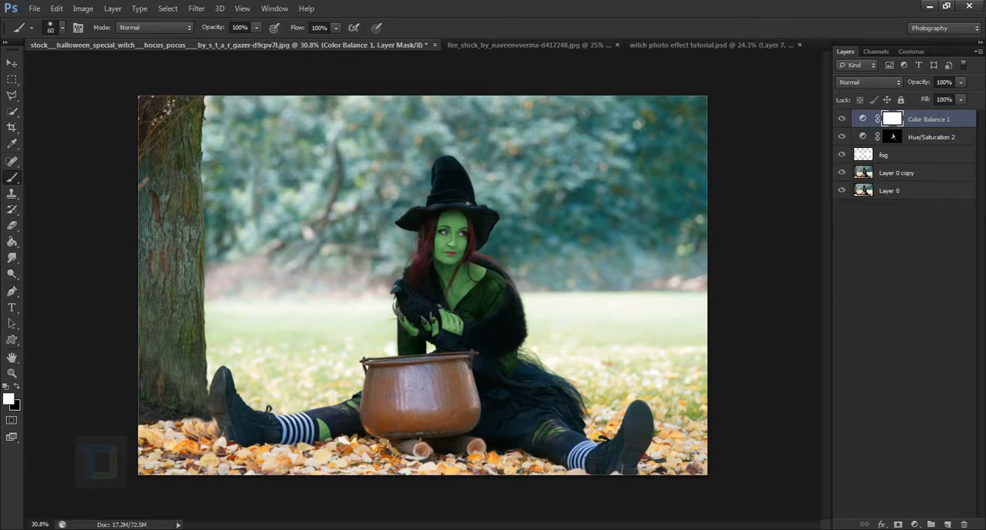
Add a Brightness/Contrast adjustment layer with contrast at 99 and invert its mask to black.
left_click(915, 523)
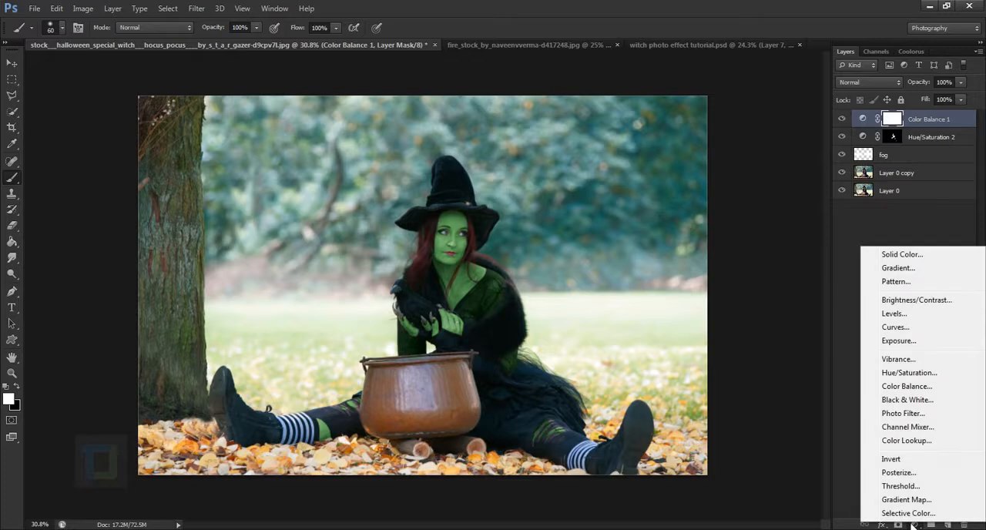
left_click(920, 301)
left_click_drag(753, 310, 799, 313)
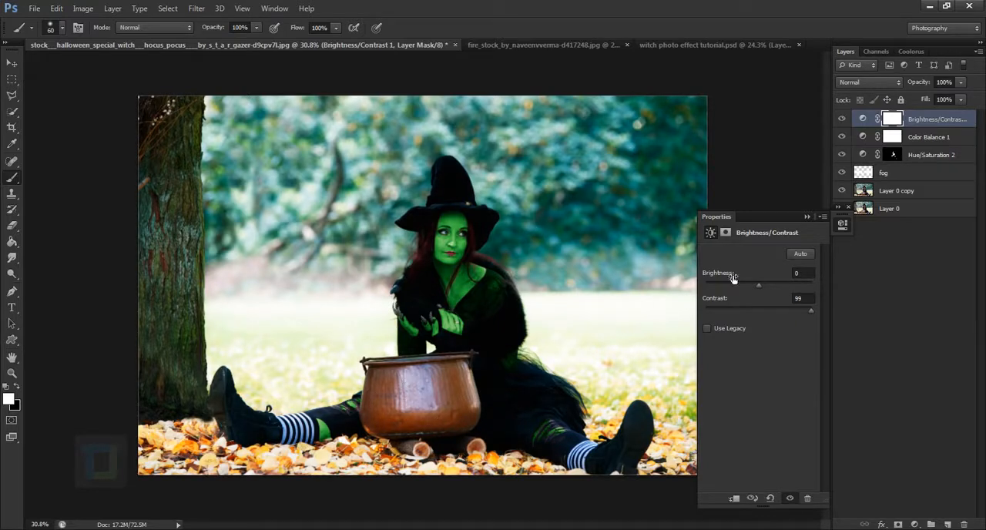
left_click(807, 218)
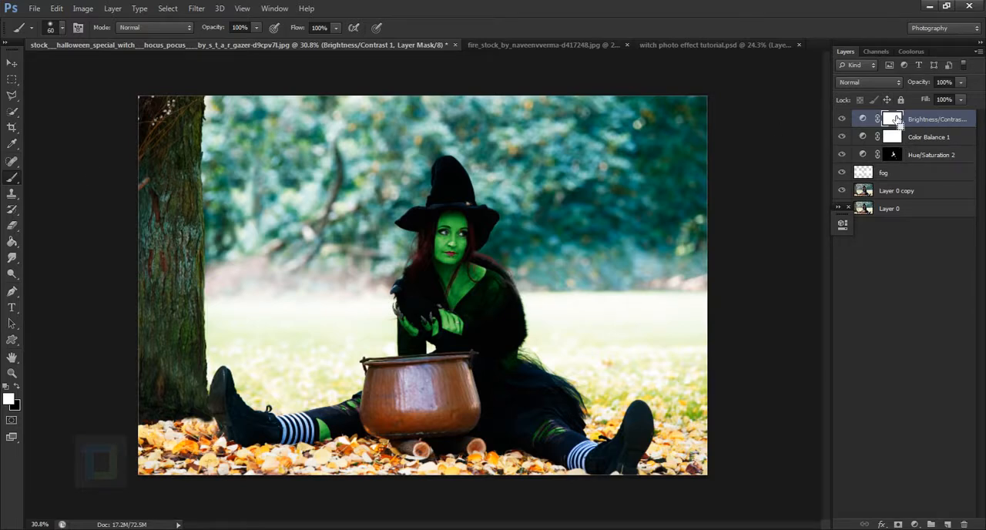
key("ctrl+i")
Paint white over the copper cauldron on the Brightness/Contrast mask with a 300 px and a 250 px brush.
scroll(436, 410, "up", 3)
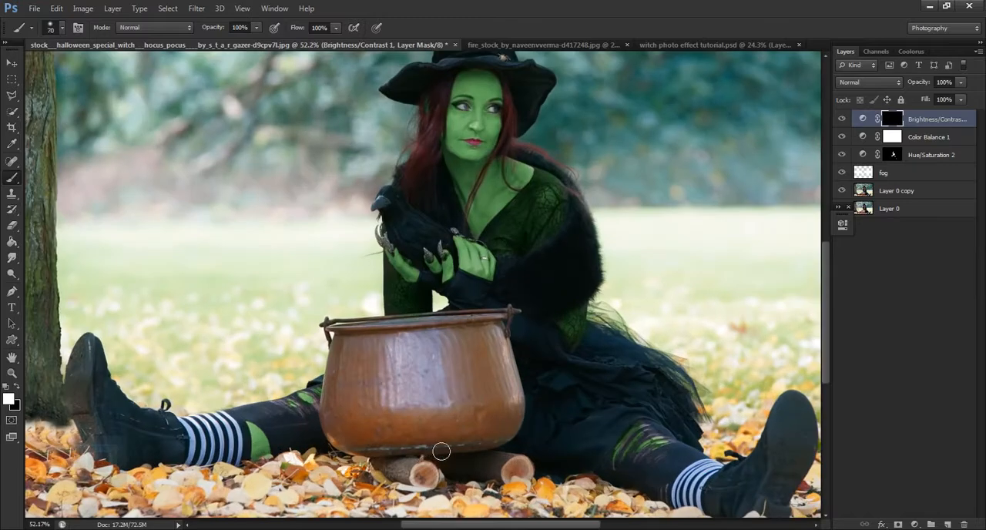
key("bracketright")
key("bracketright")
key("bracketright")
key("bracketright")
key("bracketright")
key("bracketright")
key("bracketright")
key("bracketright")
key("bracketright")
mouse_move(451, 399)
left_mouse_down()
mouse_move(420, 430)
mouse_move(448, 425)
mouse_move(423, 423)
left_mouse_up()
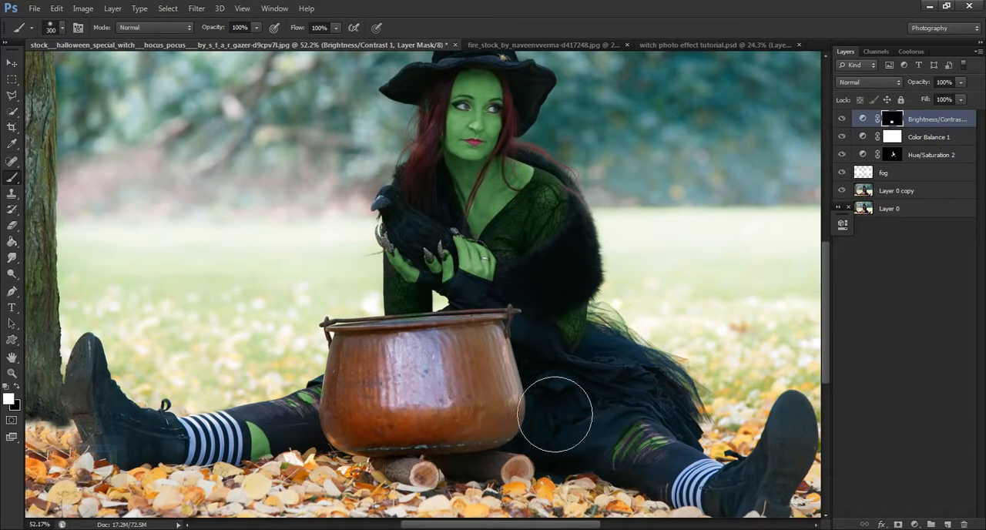
key("bracketleft")
mouse_move(486, 420)
left_mouse_down()
mouse_move(506, 462)
mouse_move(496, 394)
mouse_move(510, 409)
left_mouse_up()
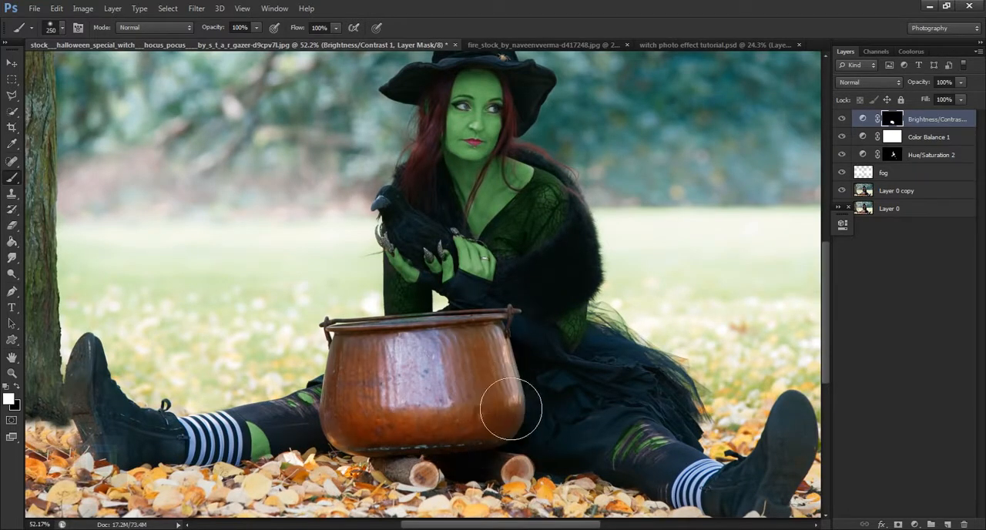
Refine the Brightness/Contrast mask around the cauldron's edges with a 125 px brush, using black on the dress and white on the copper.
key("bracketleft")
key("bracketleft")
key("bracketleft")
key("bracketleft")
key("bracketleft")
key("bracketleft")
key("bracketleft")
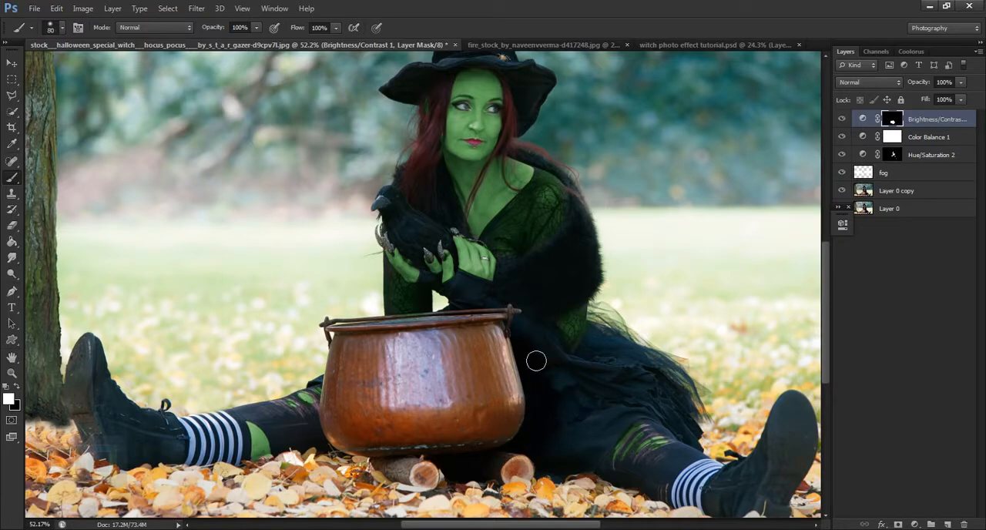
key("bracketright")
key("bracketright")
key("bracketright")
key("x")
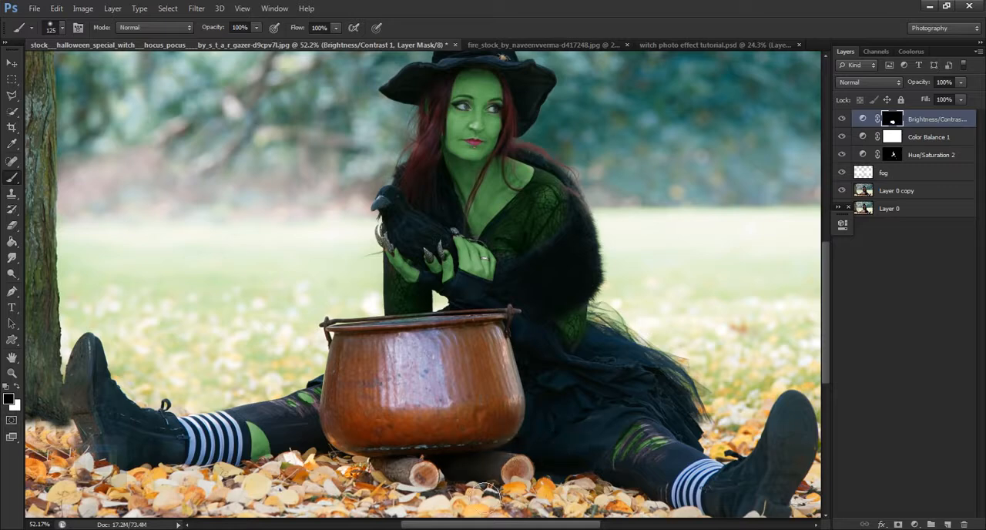
key("x")
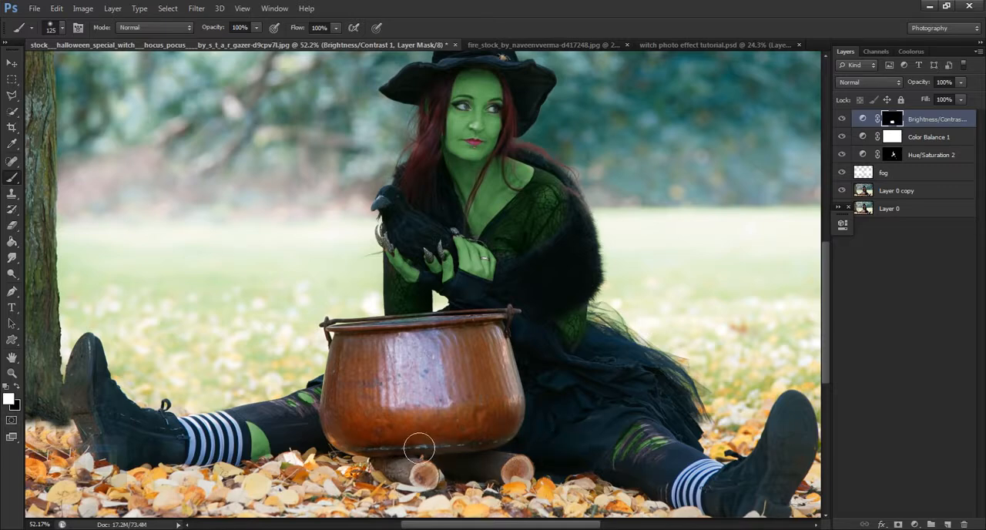
mouse_move(419, 448)
left_mouse_down()
mouse_move(486, 436)
mouse_move(513, 418)
mouse_move(514, 396)
left_mouse_up()
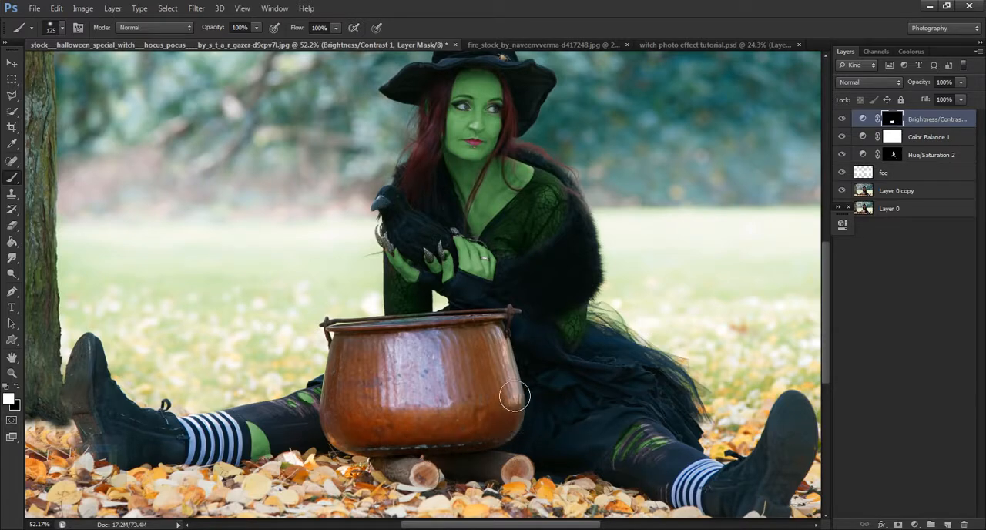
key("x")
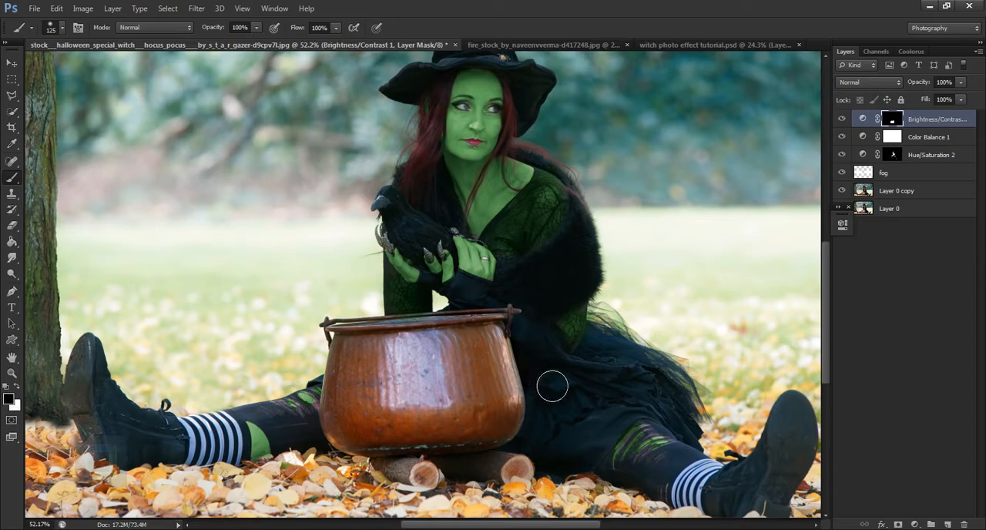
Compare the whole image with and without the Brightness/Contrast 1 layer.
scroll(573, 363, "down", 3)
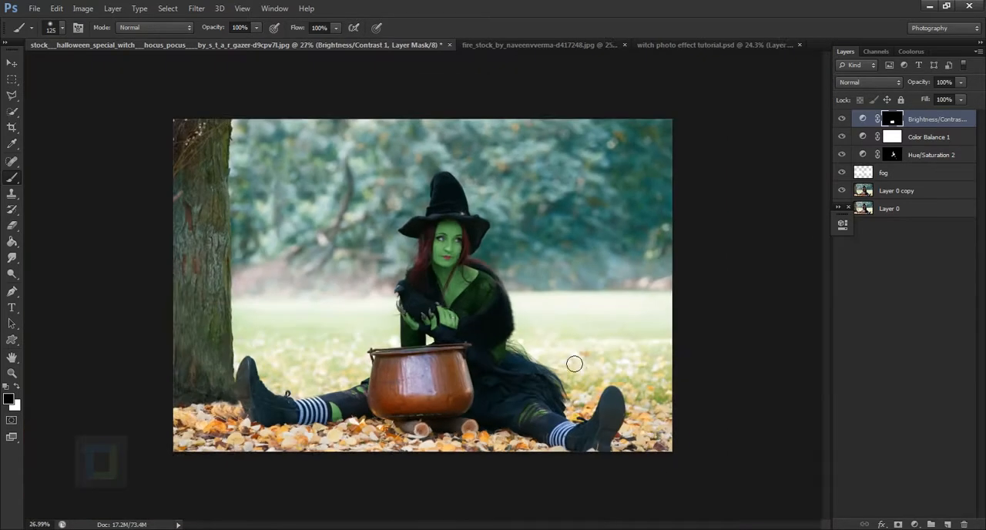
scroll(574, 362, "down", 1)
left_click(844, 118)
left_click(844, 119)
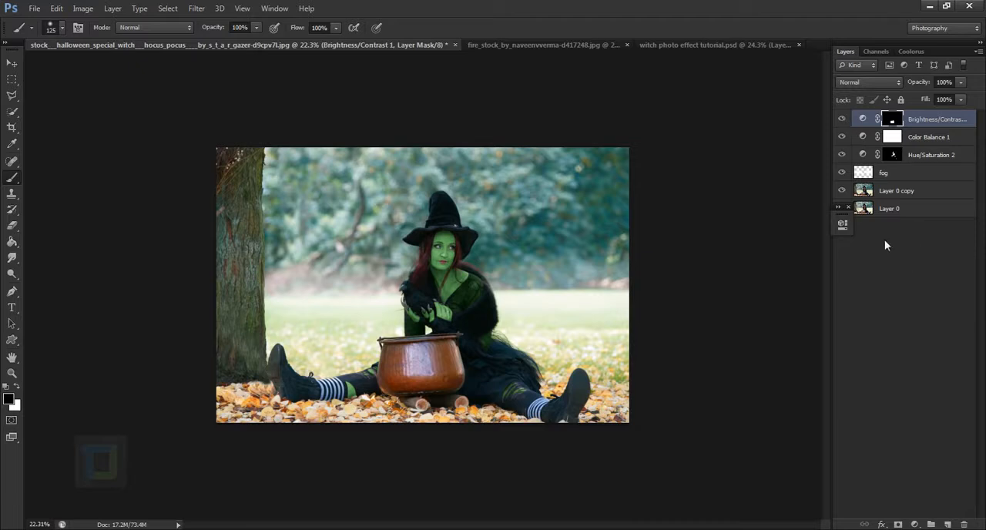
left_click(848, 207)
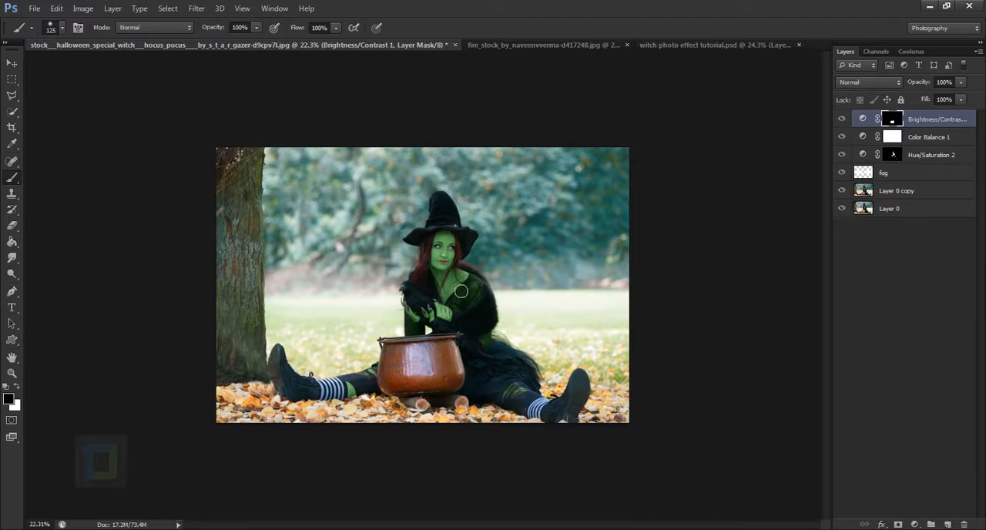
Select the witch's hat, face, hair and upper body with the Quick Selection tool at 80 px.
scroll(433, 353, "up", 1)
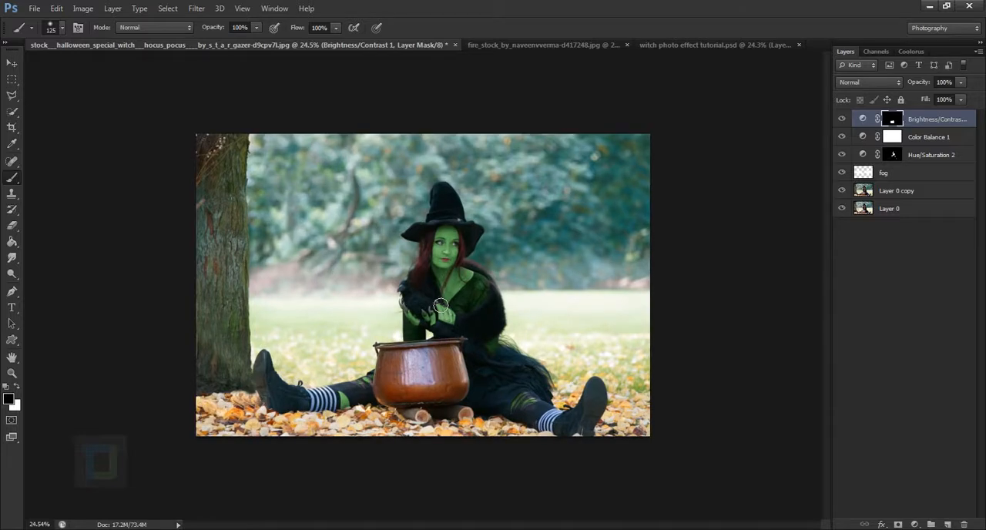
left_click(13, 113)
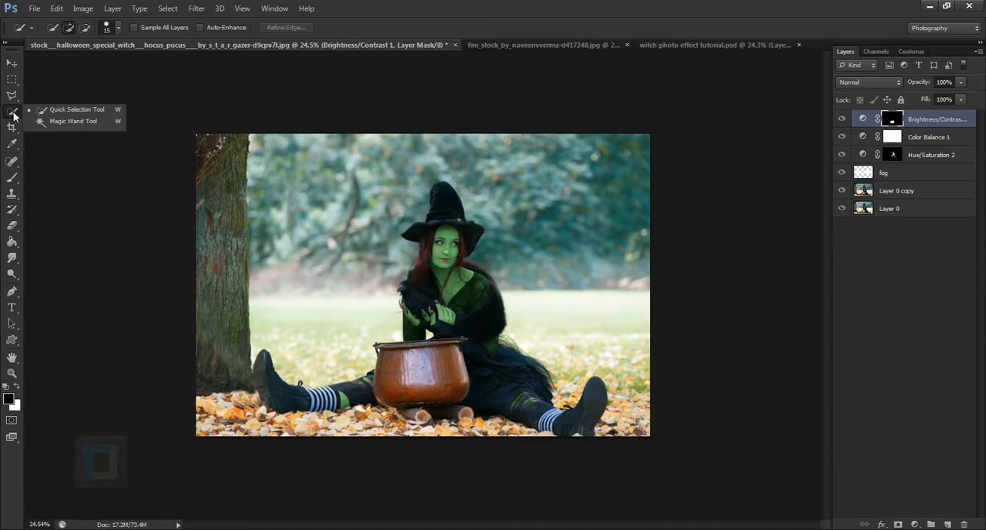
left_click(53, 110)
scroll(402, 203, "up", 5)
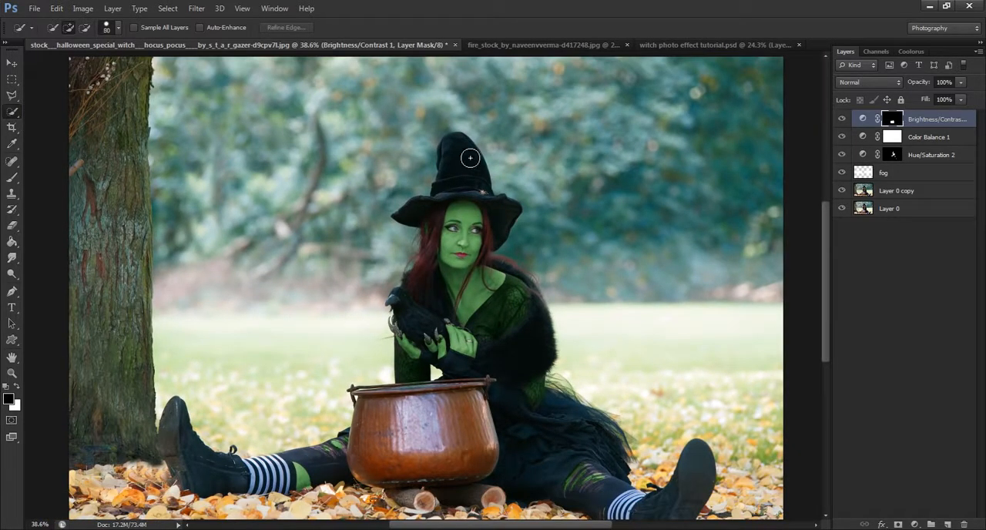
mouse_move(469, 157)
left_mouse_down()
mouse_move(469, 234)
mouse_move(448, 292)
mouse_move(478, 313)
mouse_move(493, 347)
mouse_move(500, 265)
left_mouse_up()
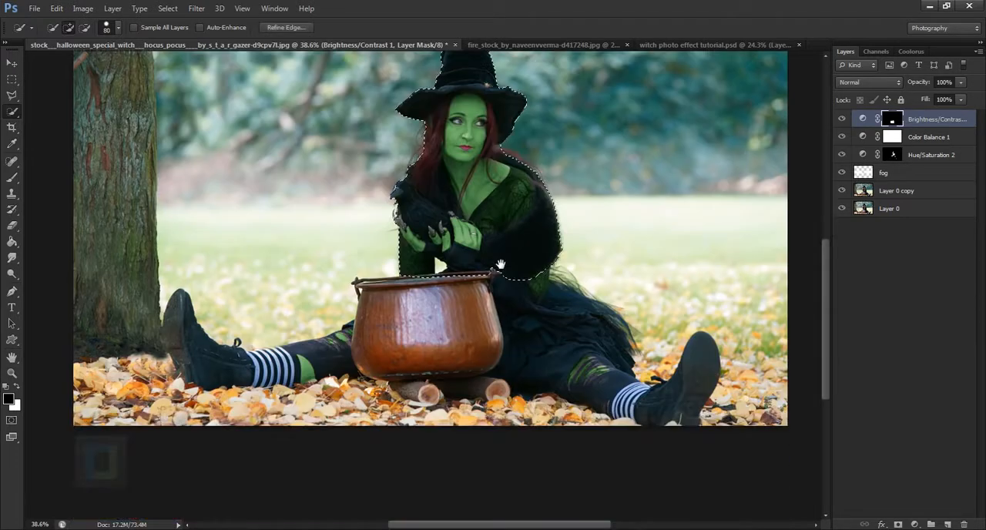
Extend the selection over the cauldron, skirt, both legs and boots, and check its edge around the crow and hands.
mouse_move(457, 322)
left_mouse_down()
mouse_move(536, 348)
mouse_move(663, 414)
mouse_move(640, 419)
mouse_move(675, 420)
mouse_move(690, 398)
left_mouse_up()
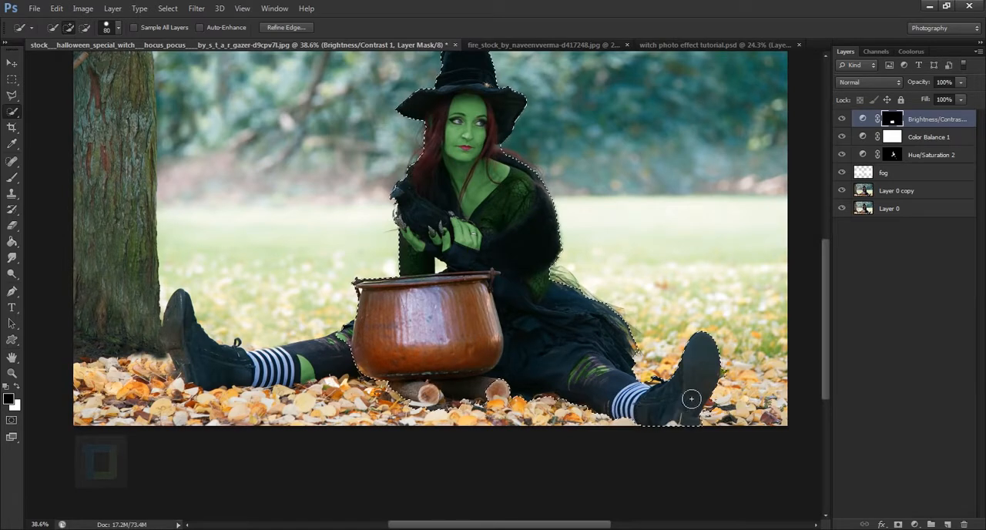
mouse_move(347, 355)
left_mouse_down()
mouse_move(257, 379)
mouse_move(215, 359)
mouse_move(294, 377)
mouse_move(282, 377)
mouse_move(278, 364)
mouse_move(283, 375)
left_mouse_up()
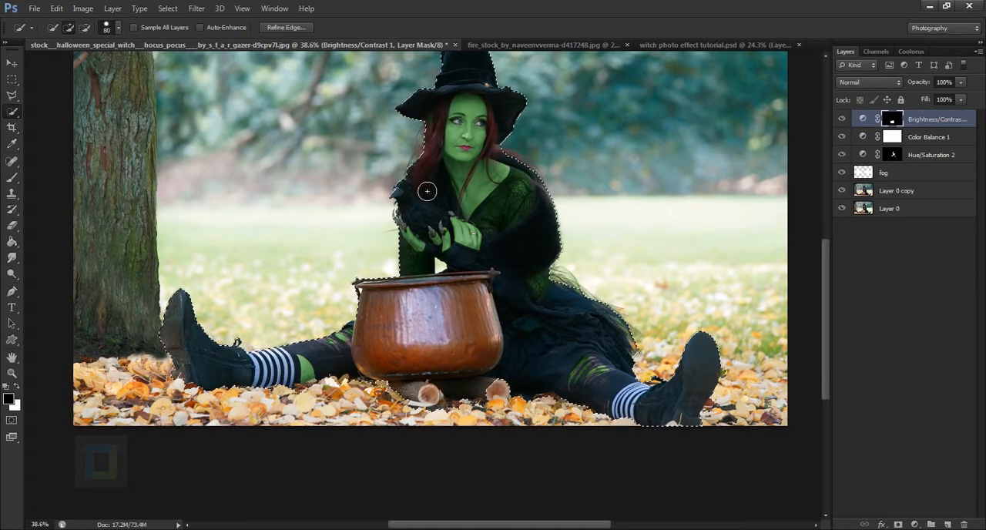
scroll(426, 191, "up", 5)
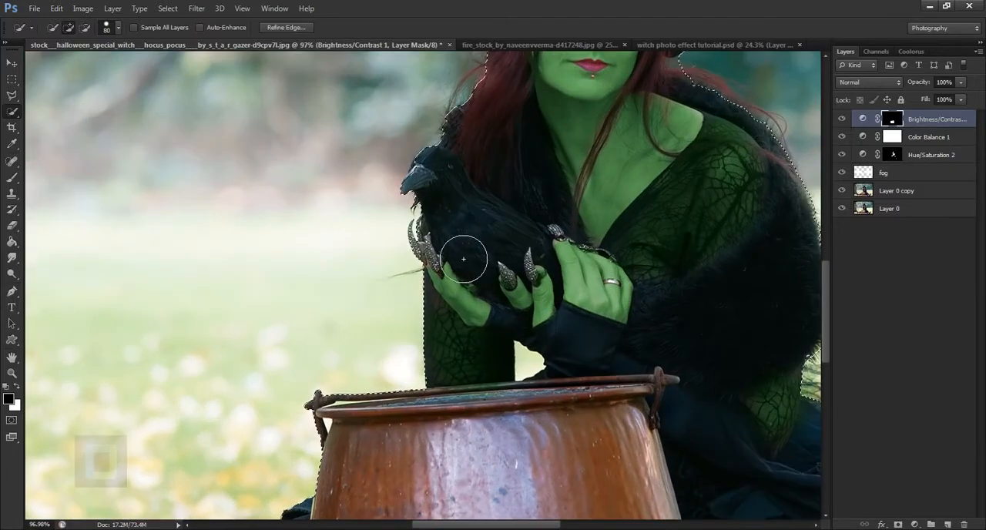
scroll(492, 236, "down", 6)
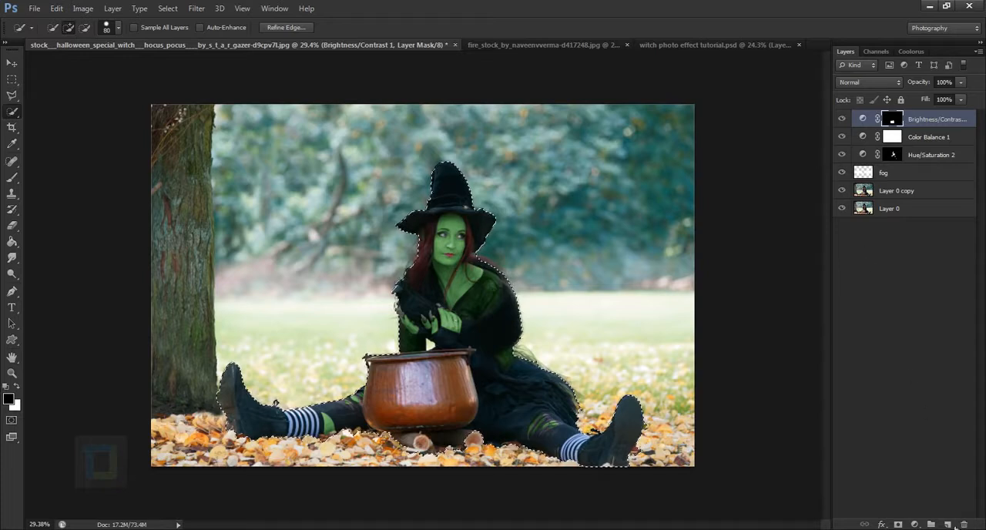
Add a new layer above Brightness/Contrast 1 and invert the selection so it covers the background.
left_click(947, 524)
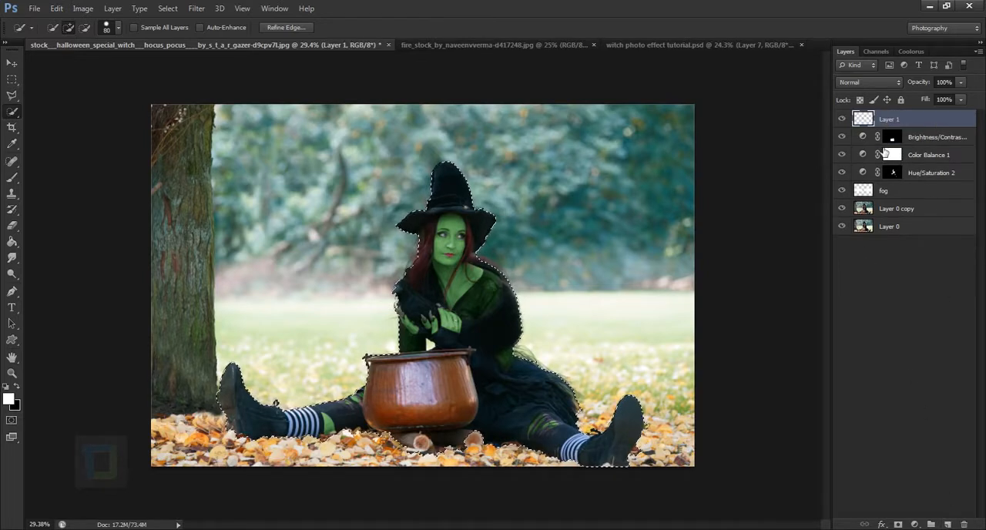
key("x")
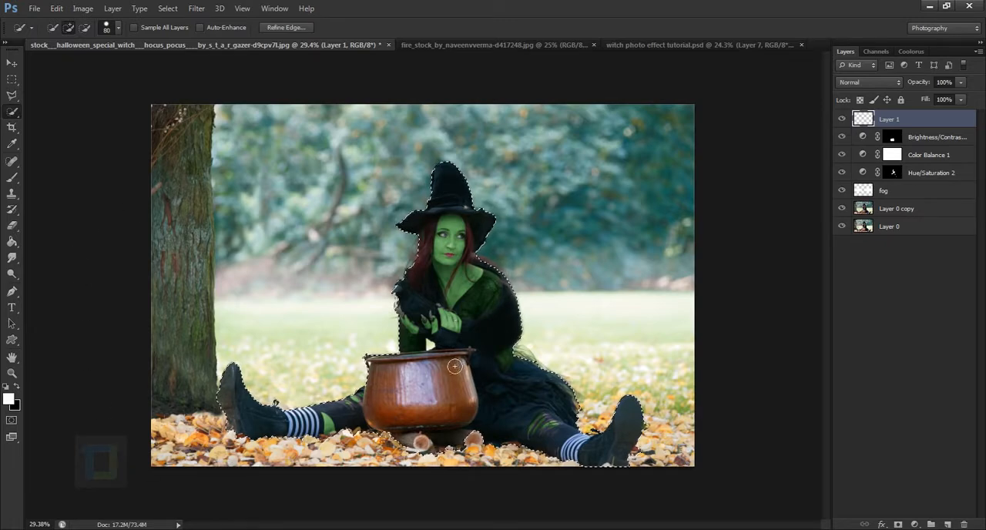
left_click(171, 9)
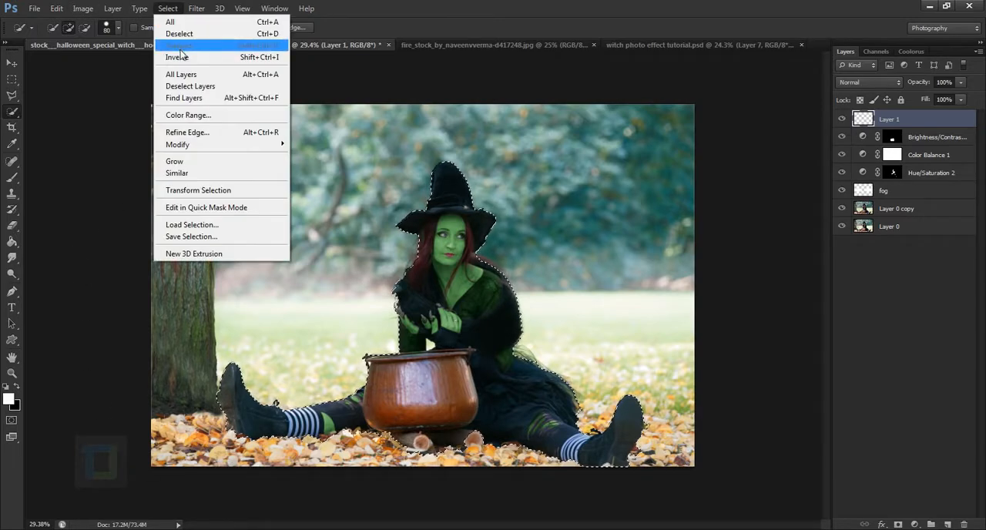
left_click(188, 60)
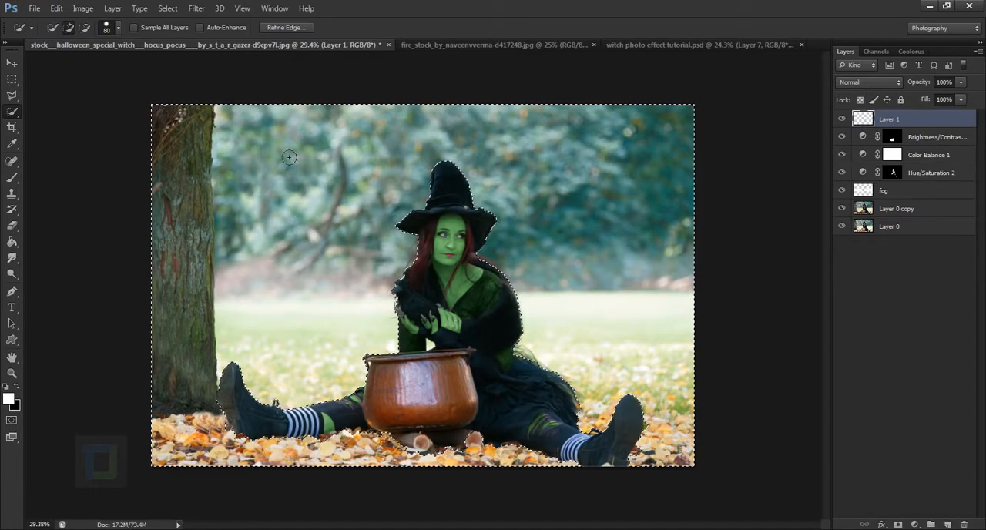
Fill the selected background on Layer 1 with black using the Paint Bucket tool and deselect.
left_click_drag(12, 241, 41, 242)
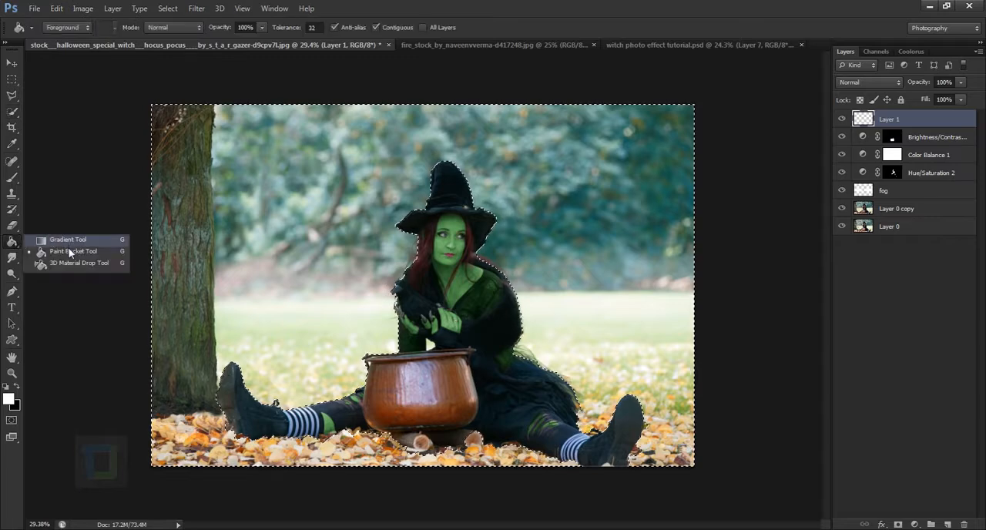
left_click(66, 253)
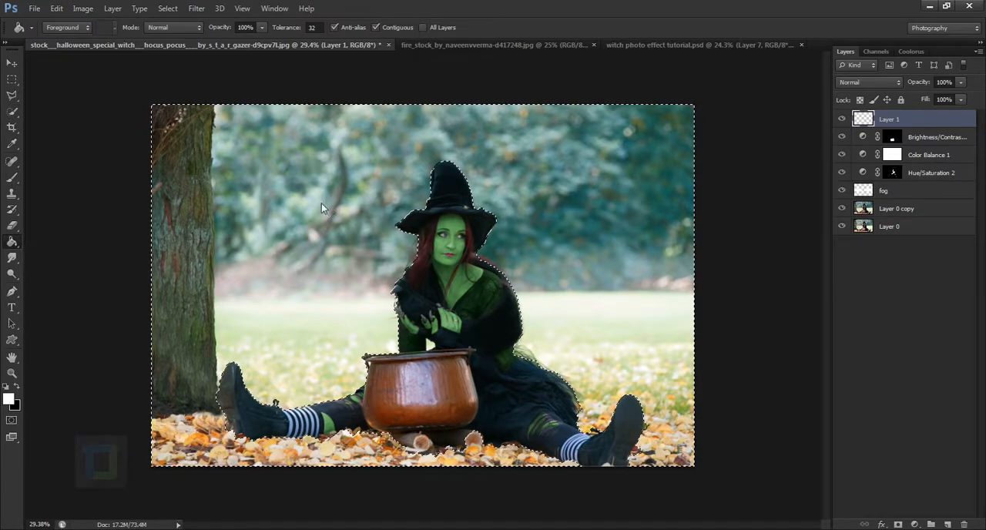
left_click(321, 204)
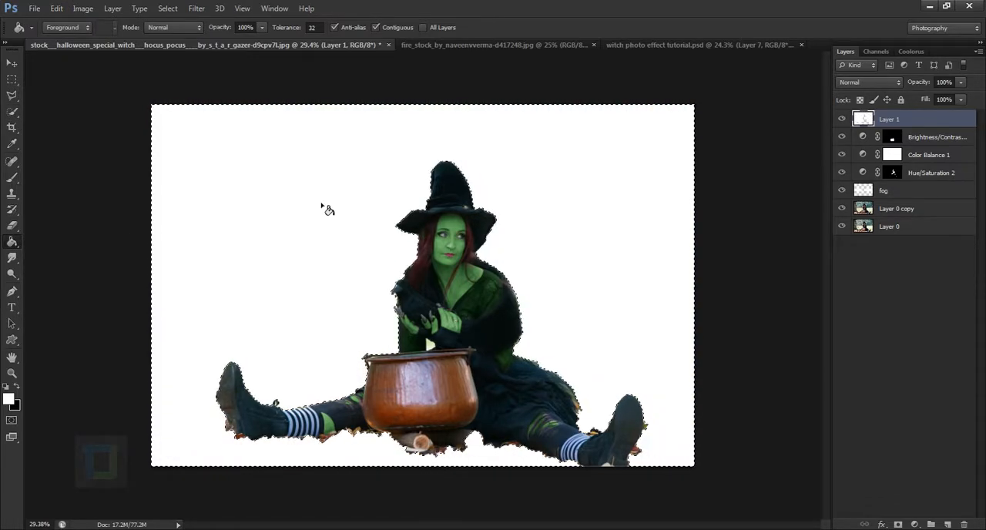
key("ctrl+z")
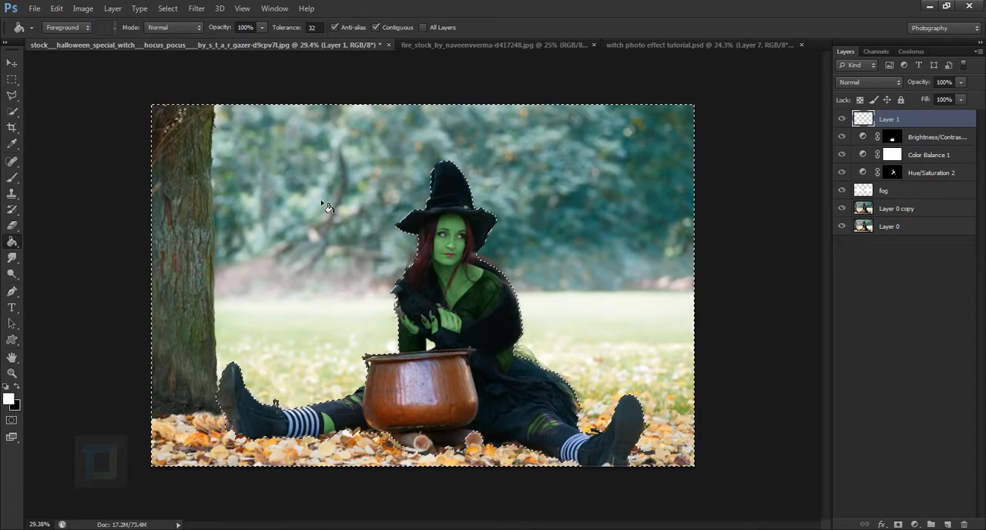
key("x")
left_click(323, 205)
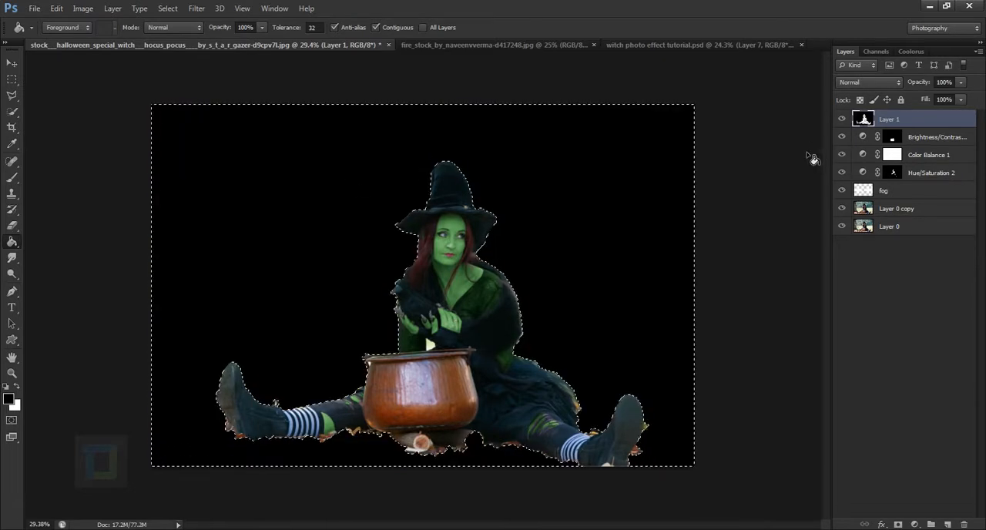
left_click(167, 8)
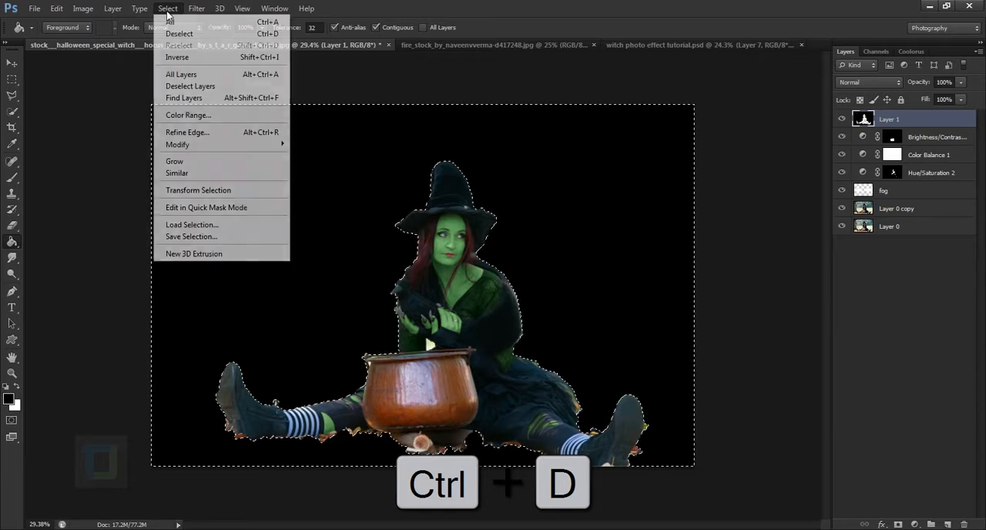
left_click(177, 33)
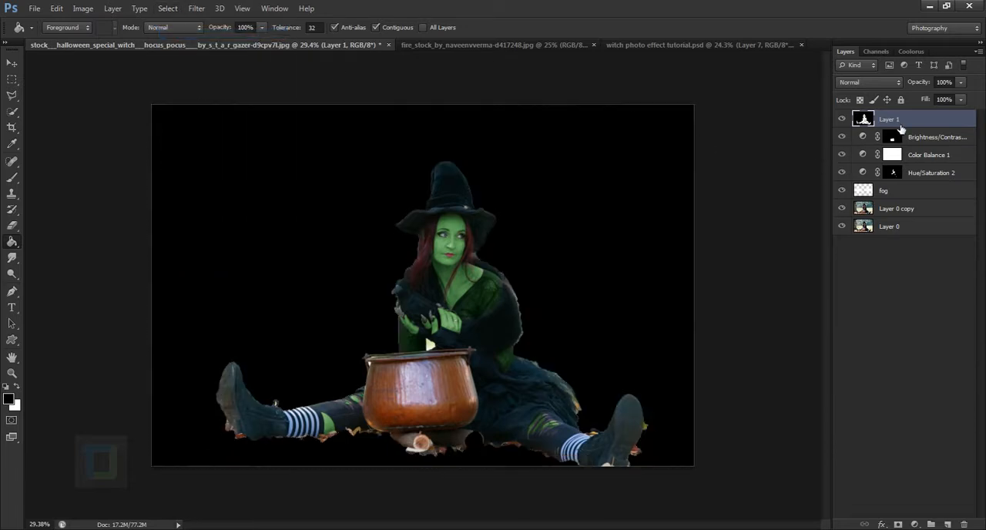
Set the opacity of Layer 1 to 64%.
left_click_drag(929, 87, 912, 84)
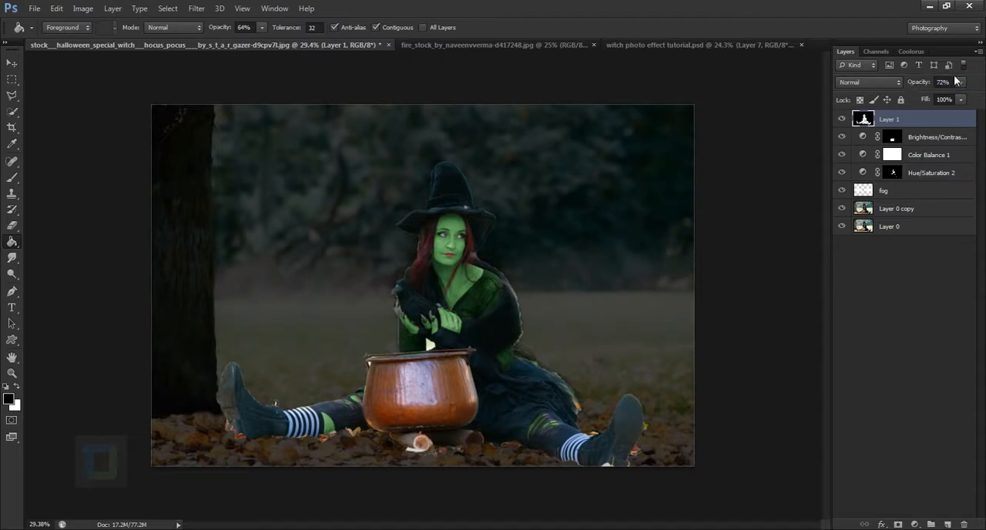
left_click(943, 81)
type("64")
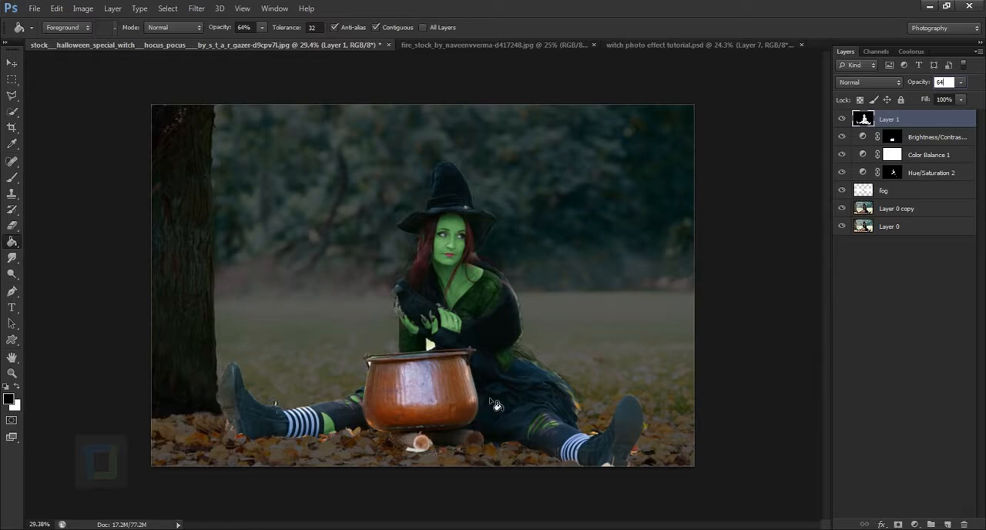
Inspect the cutout edges around the skirt, fur wrap and hands up close, and choose the Brush tool.
scroll(537, 382, "up", 6)
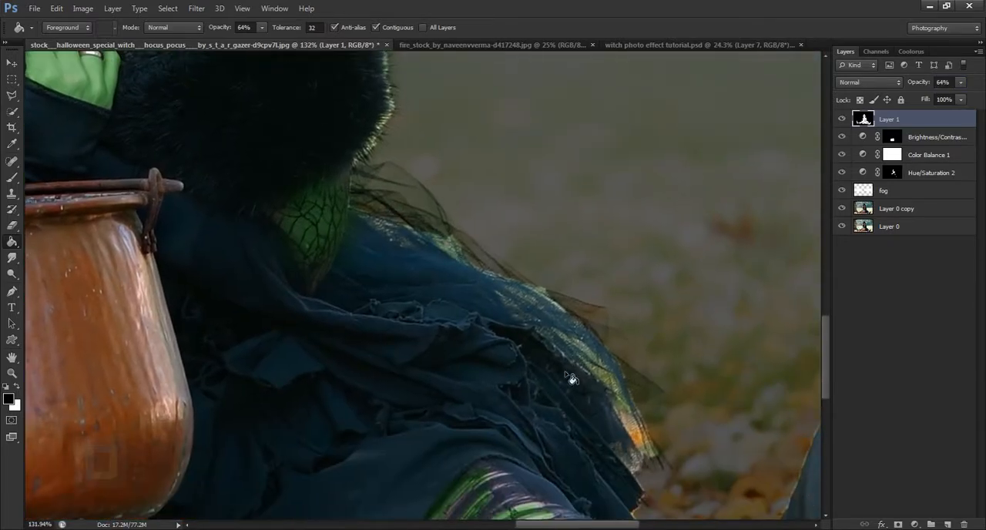
scroll(554, 378, "down", 2)
left_click_drag(432, 221, 488, 434)
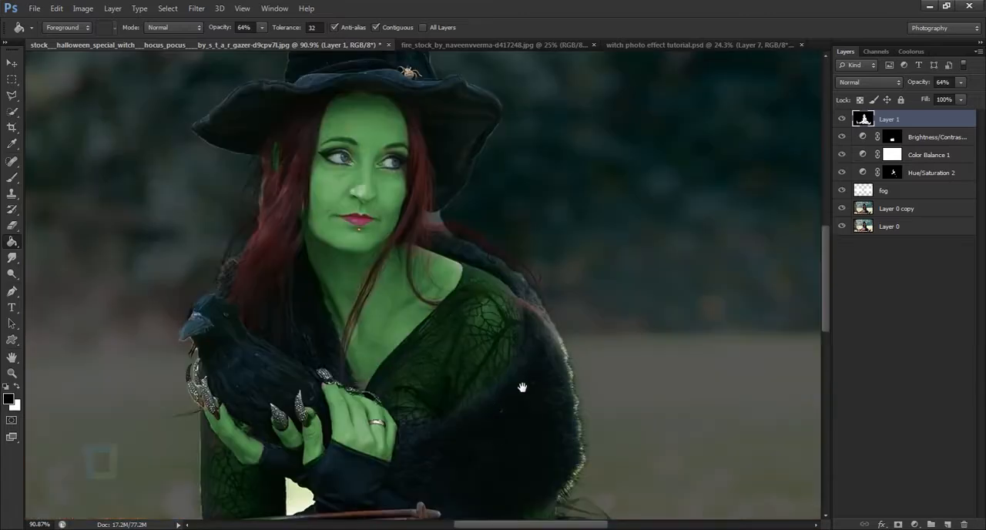
left_click_drag(575, 411, 589, 347)
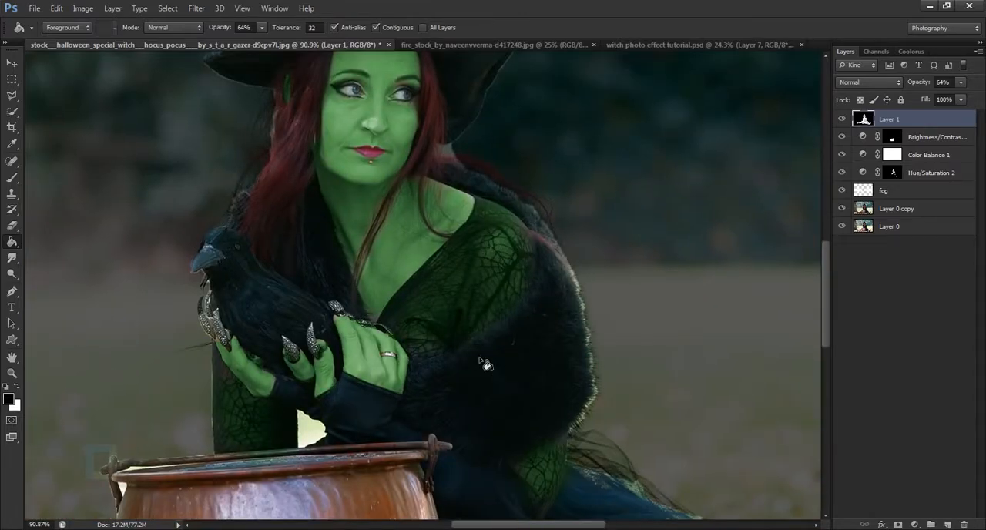
left_click(11, 177)
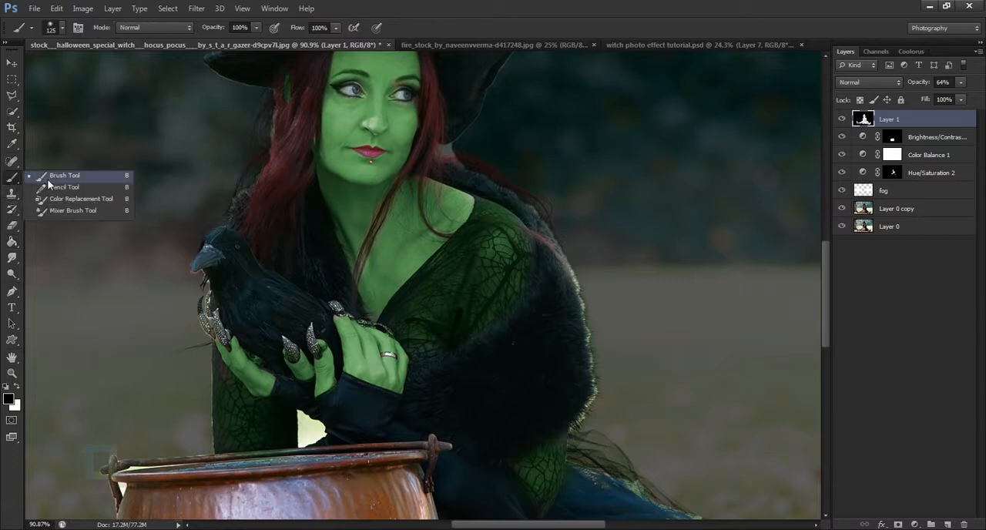
left_click(62, 176)
Try to darken the fur wrap's outer edge on Layer 1 with a black 70 px brush.
key("bracketleft")
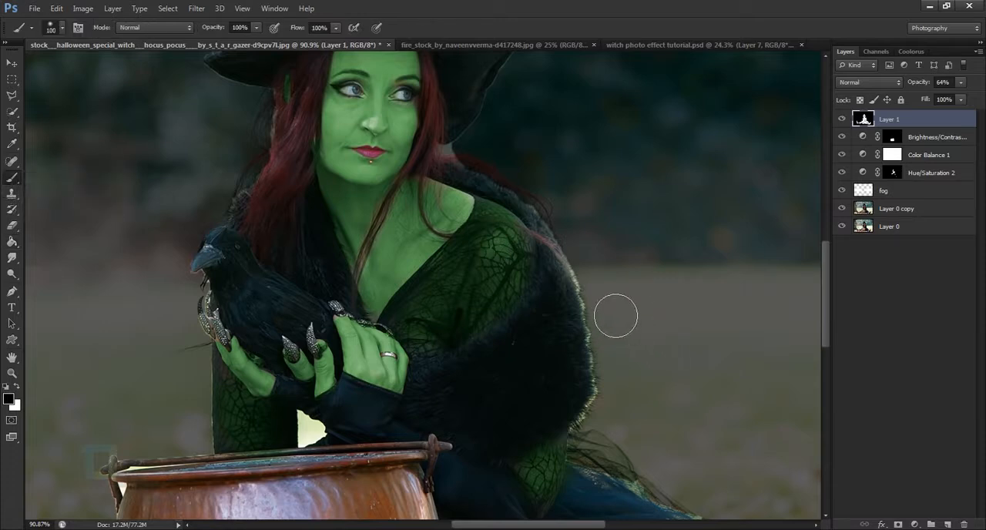
key("bracketleft")
key("bracketleft")
key("bracketleft")
left_click_drag(601, 292, 616, 423)
key("ctrl+z")
Darken the light fringe along the fur wrap's outer edge with a soft black 58 px brush at 39% opacity.
right_click(635, 294)
left_click_drag(226, 28, 207, 27)
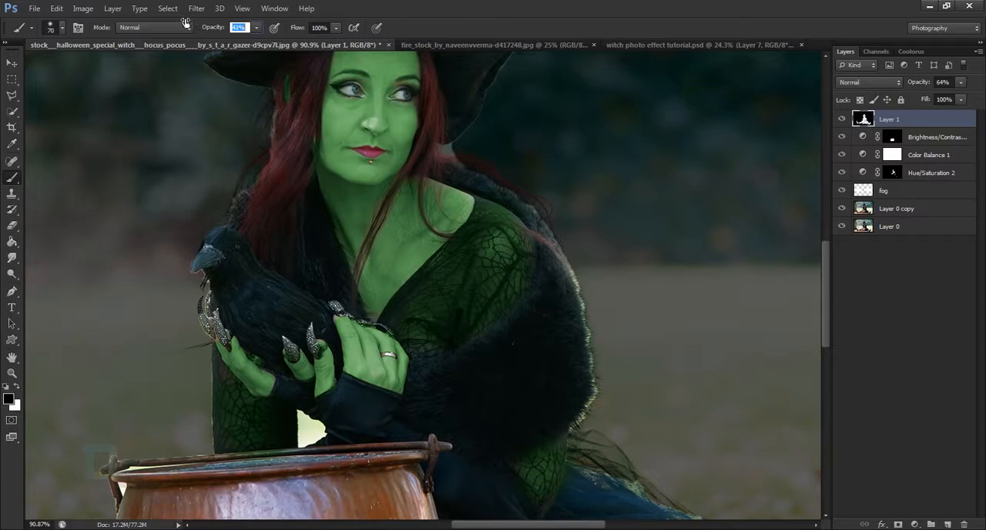
right_click(668, 175)
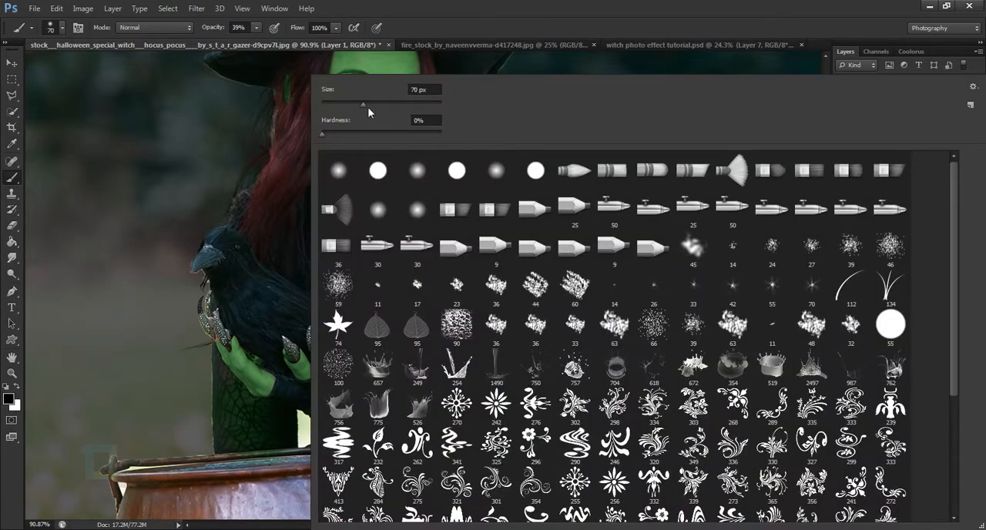
left_click_drag(364, 105, 356, 105)
left_click(485, 12)
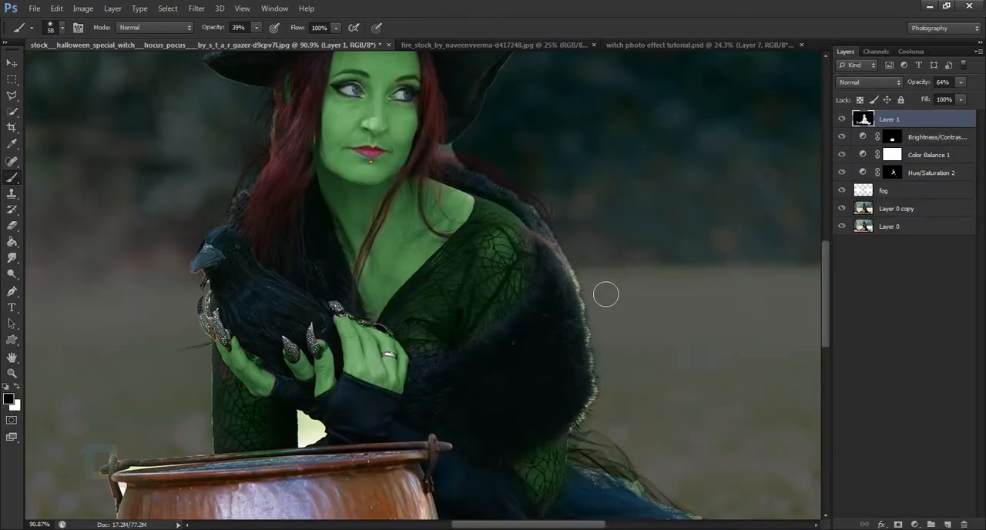
left_click_drag(612, 342, 600, 288)
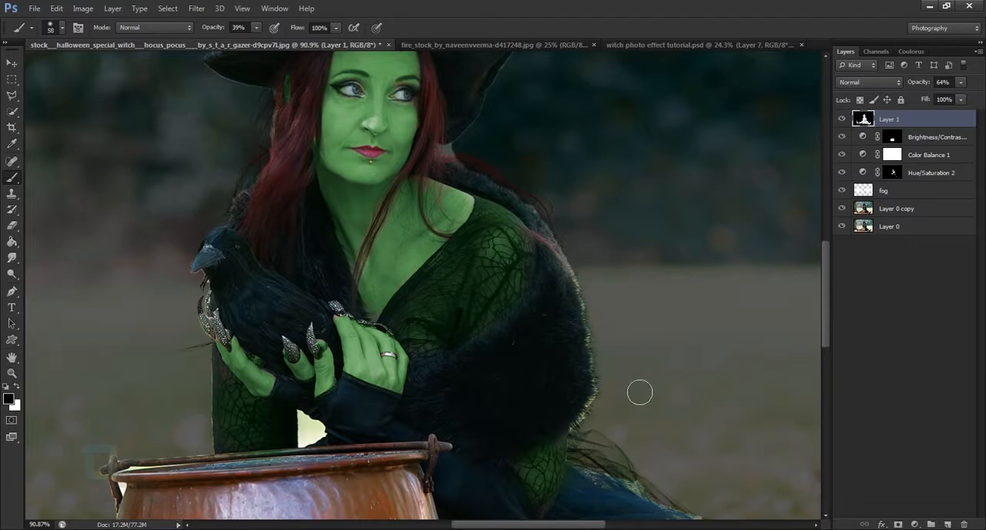
Darken the light fringes along the skirt's outer edge and around the witch's hat with the same brush.
scroll(594, 223, "down", 5)
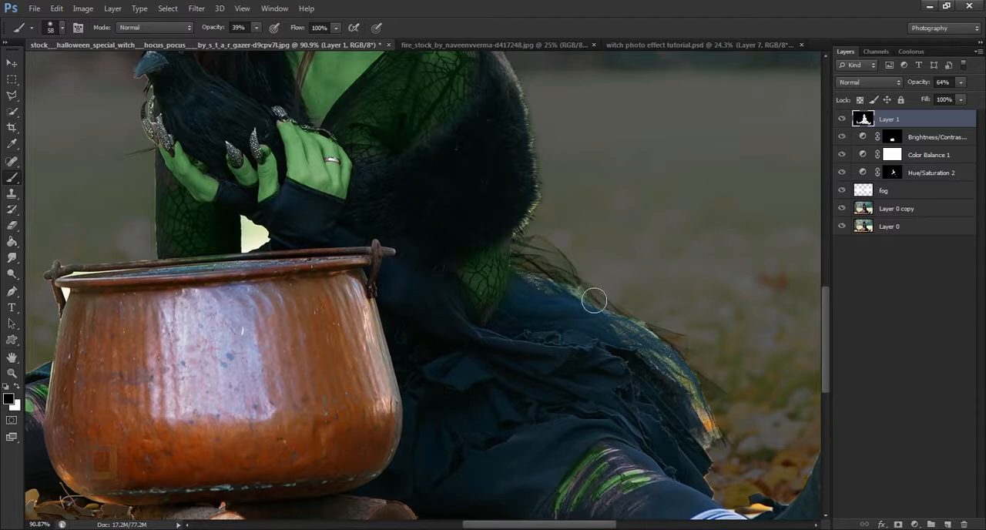
mouse_move(593, 300)
left_mouse_down()
mouse_move(662, 342)
mouse_move(732, 451)
left_mouse_up()
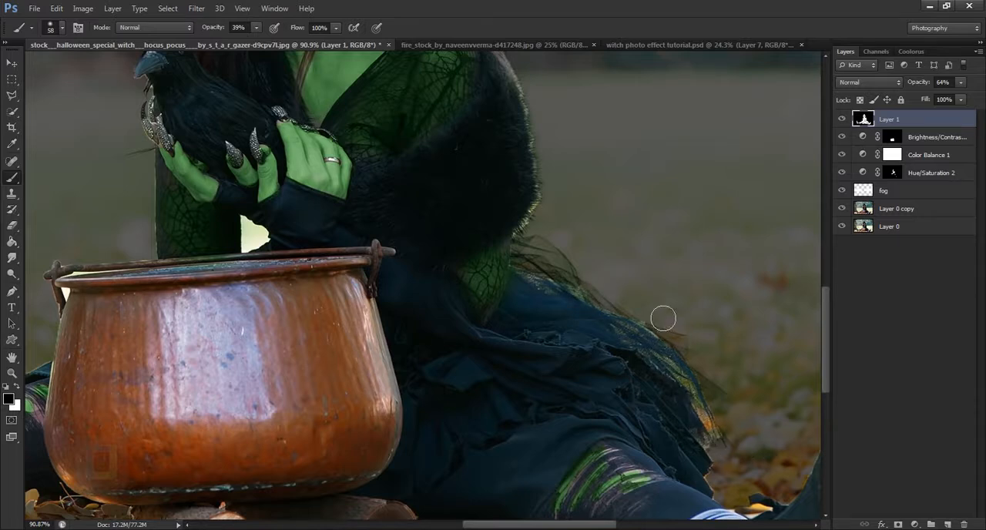
mouse_move(565, 294)
left_mouse_down()
mouse_move(528, 249)
mouse_move(556, 221)
left_mouse_up()
left_click_drag(574, 166, 598, 302)
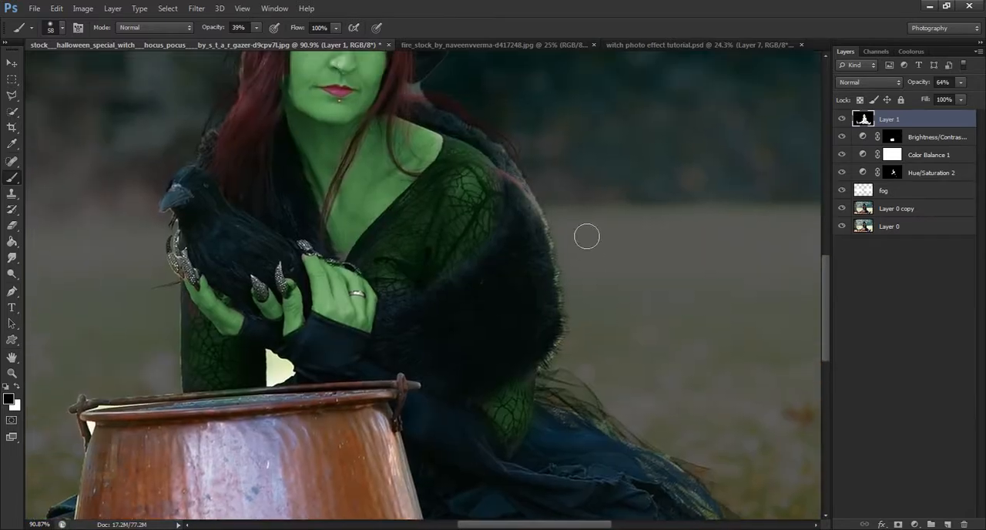
left_click_drag(568, 194, 698, 456)
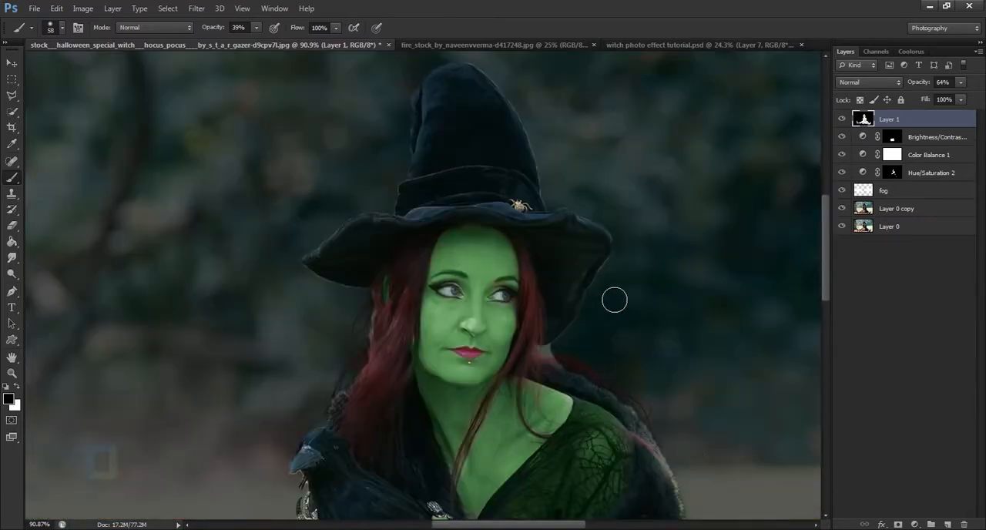
mouse_move(542, 134)
left_mouse_down()
mouse_move(479, 81)
mouse_move(438, 106)
left_mouse_up()
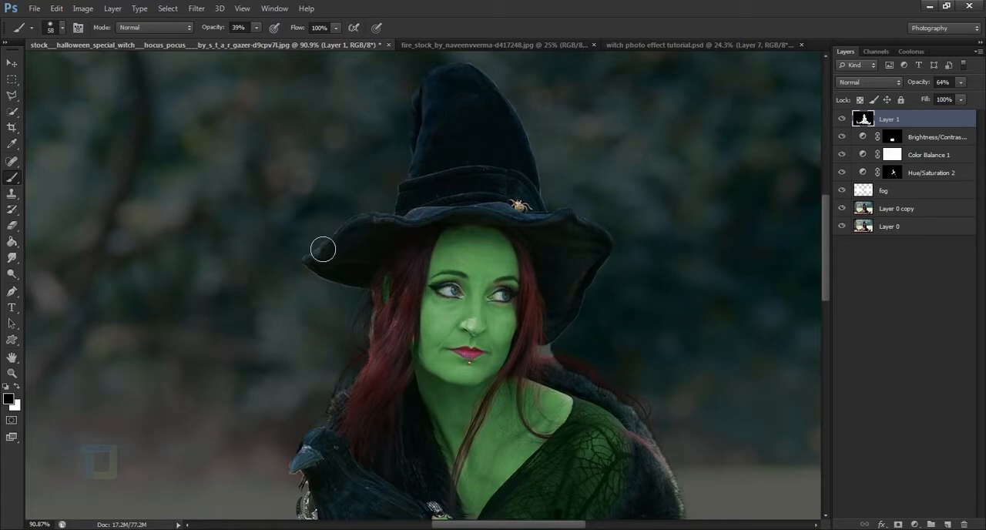
Darken the bright leftovers around the cauldron's handle beside the striped leg, and check the whole image and the gap under the hands.
left_click_drag(320, 382, 513, 157)
mouse_move(508, 251)
left_mouse_down()
mouse_move(499, 291)
mouse_move(515, 199)
mouse_move(503, 439)
left_mouse_up()
left_click_drag(523, 340, 612, 70)
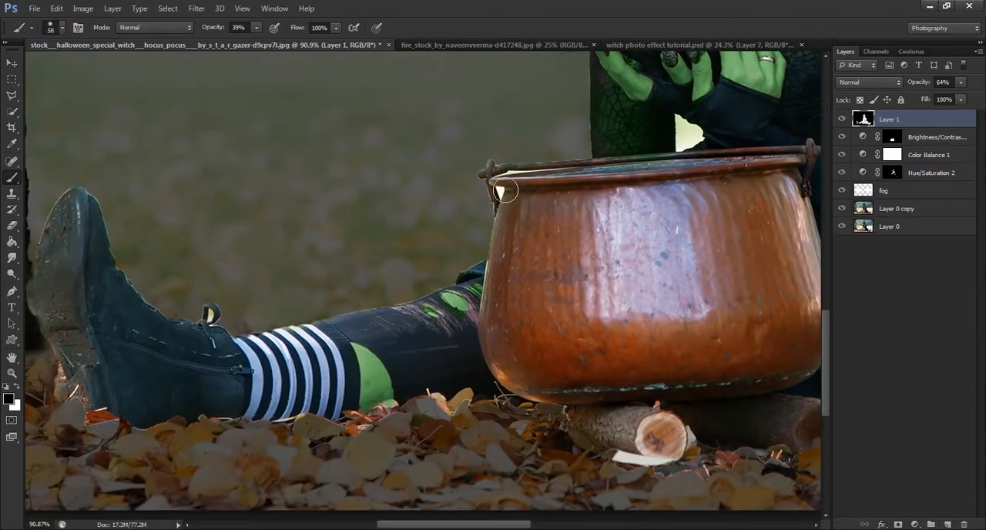
mouse_move(505, 191)
left_mouse_down()
mouse_move(487, 287)
mouse_move(370, 316)
mouse_move(224, 330)
mouse_move(121, 234)
mouse_move(347, 227)
left_mouse_up()
scroll(126, 234, "down", 3)
scroll(283, 267, "up", 3)
mouse_move(429, 223)
left_mouse_down()
mouse_move(432, 147)
mouse_move(446, 99)
mouse_move(453, 90)
mouse_move(443, 124)
mouse_move(477, 92)
left_mouse_up()
scroll(543, 181, "down", 6)
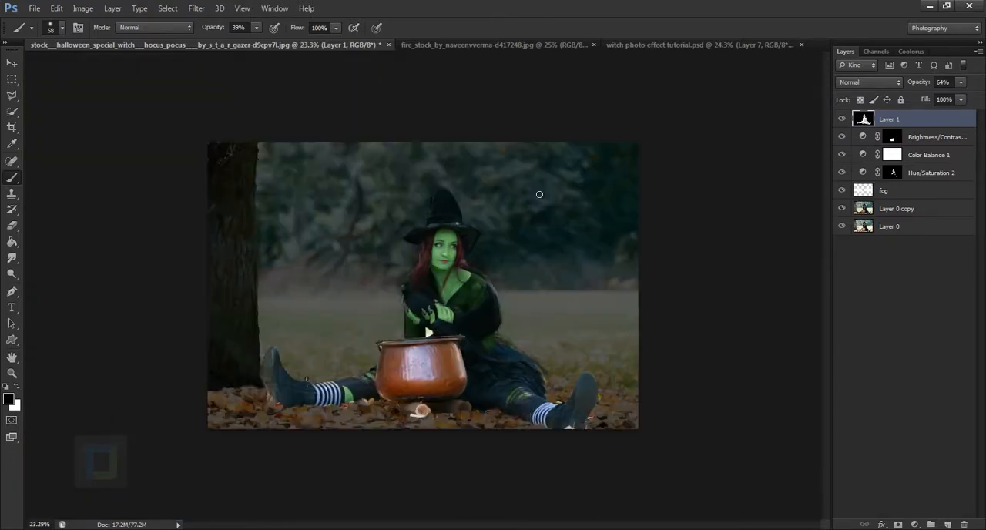
scroll(425, 298, "up", 1)
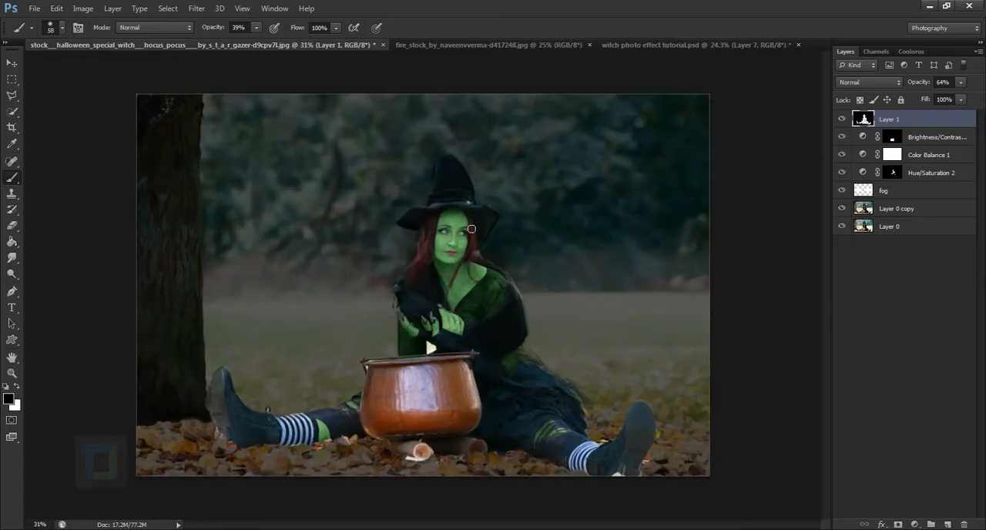
scroll(461, 384, "up", 5)
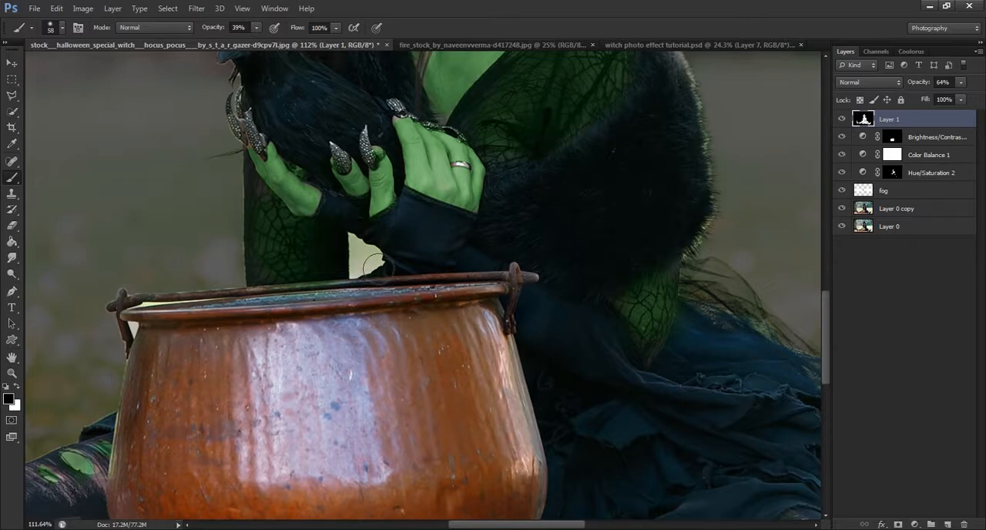
scroll(377, 286, "down", 5)
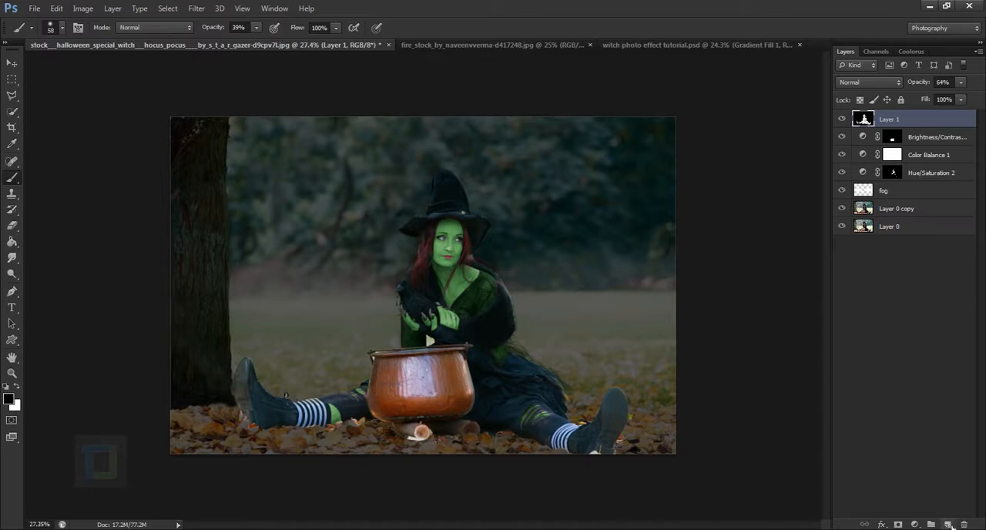
Add a new layer and darken the grass on the image's right side with a black 500 px brush at 18% opacity.
left_click(949, 524)
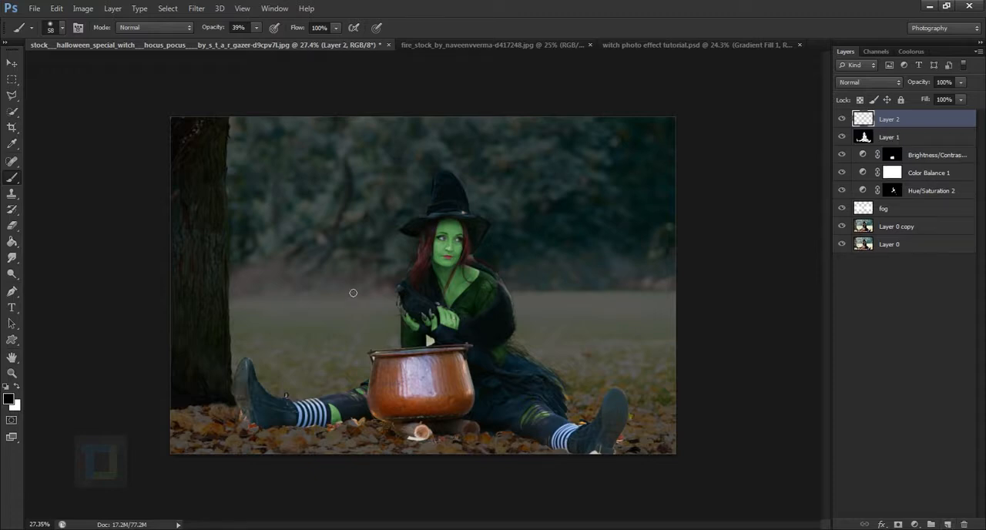
key("bracketright")
key("bracketright")
key("bracketright")
key("bracketright")
key("bracketright")
key("bracketright")
key("bracketright")
key("bracketright")
key("bracketright")
left_click_drag(219, 29, 208, 27)
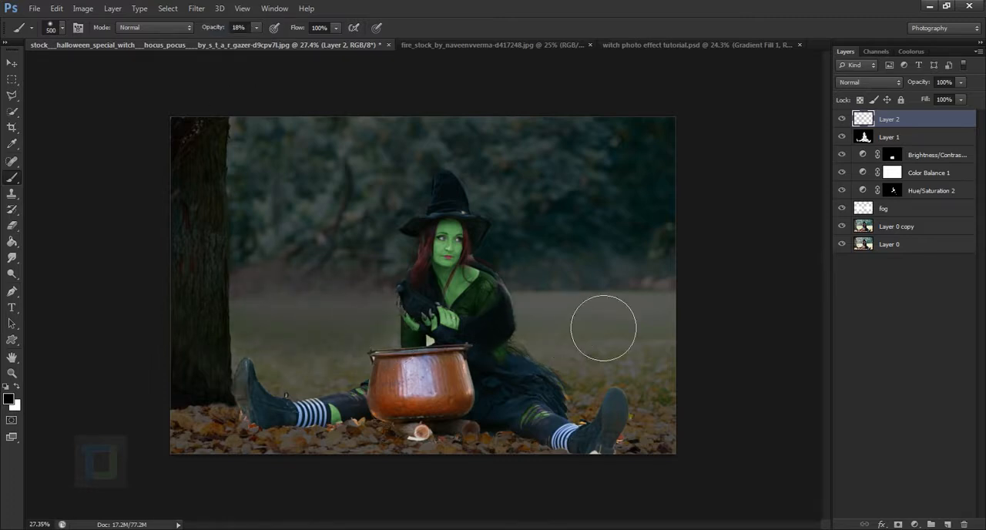
left_click_drag(577, 330, 690, 328)
scroll(801, 310, "down", 5)
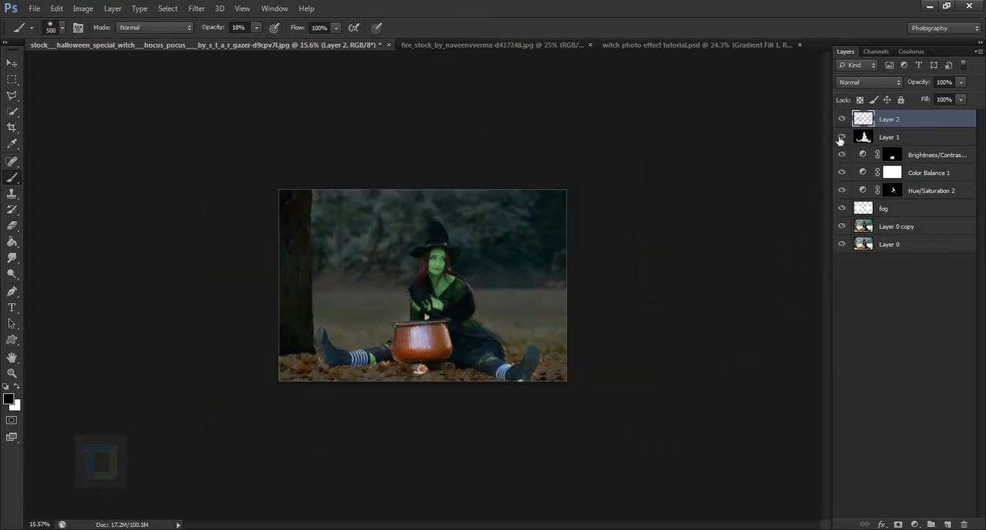
Compare the image without Layer 2 and the fog, and add a black-to-transparent gradient fill layer above Layer 2.
left_click(842, 119)
left_click(842, 119)
left_click(842, 211)
left_click(843, 211)
left_click(915, 524)
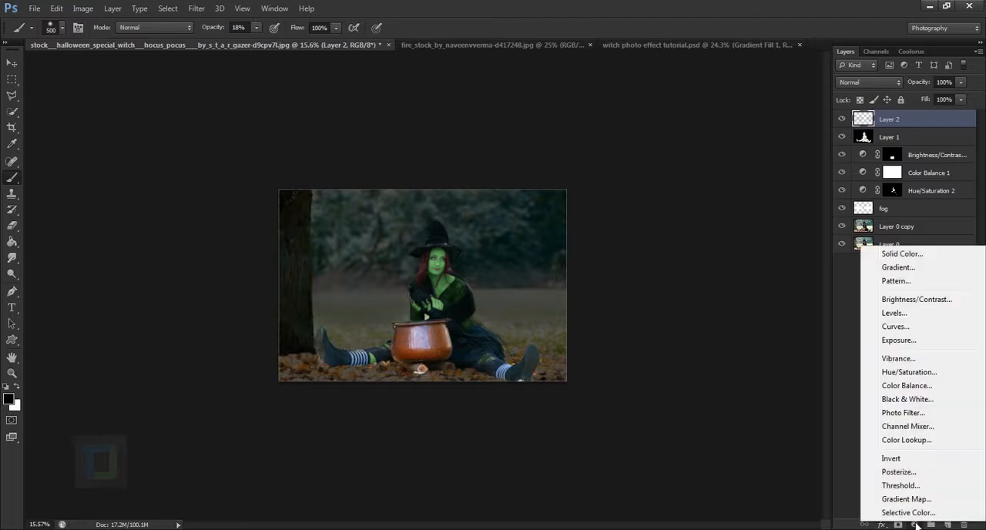
left_click(890, 267)
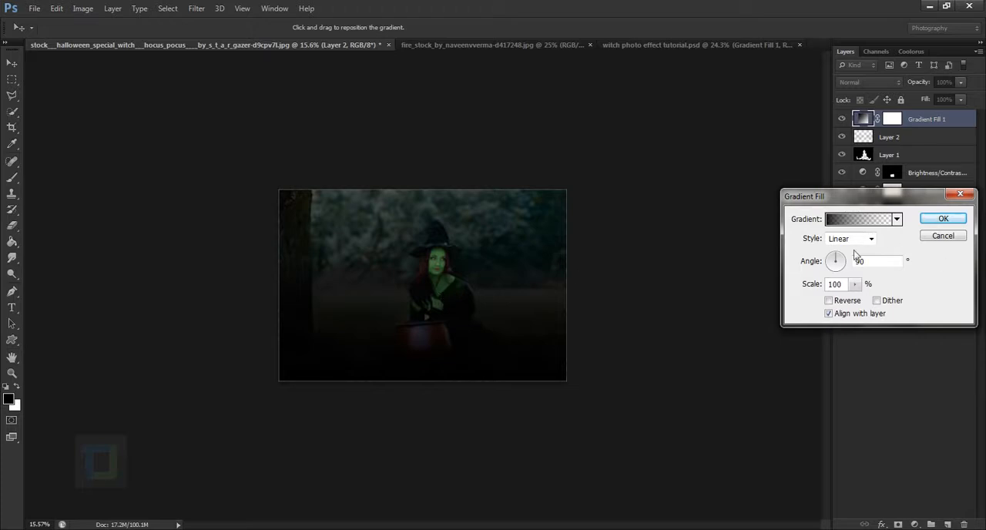
left_click(857, 222)
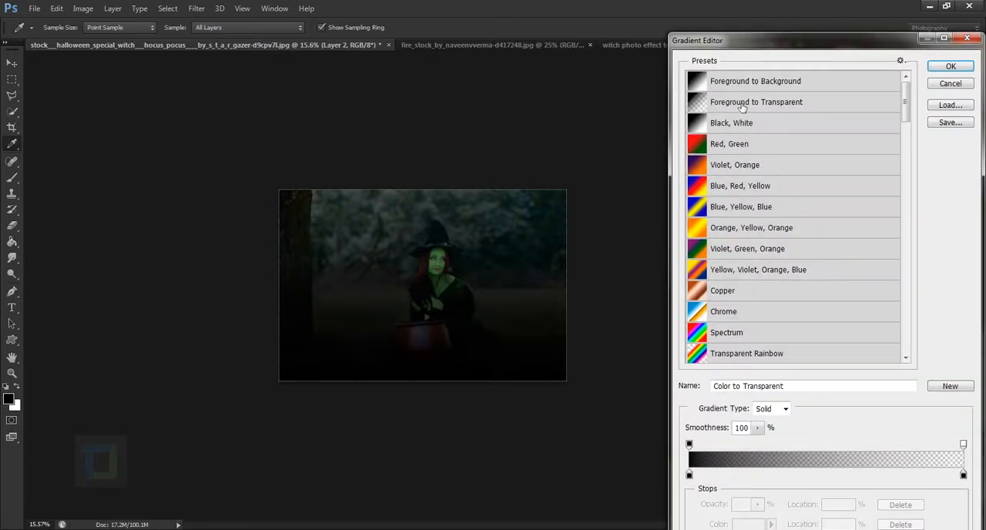
left_click(689, 476)
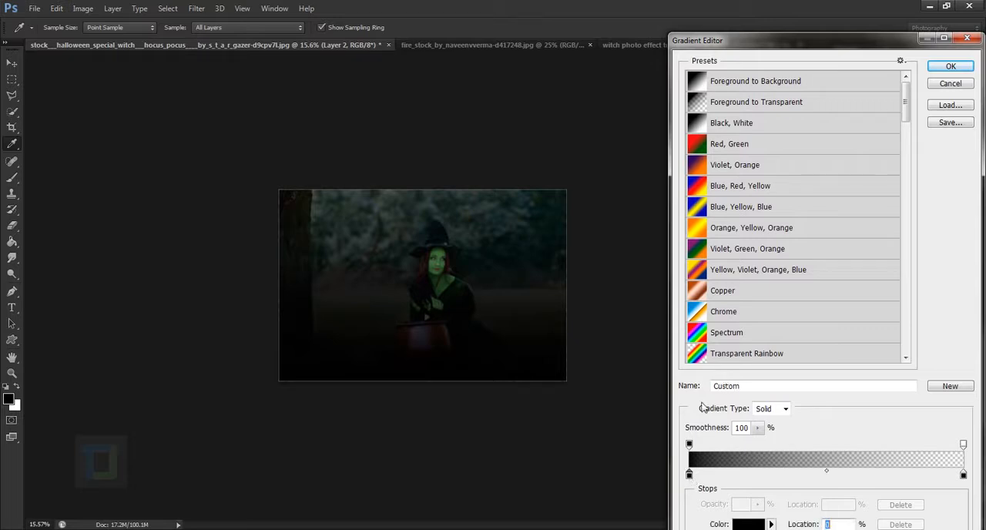
left_click(741, 525)
left_click(891, 231)
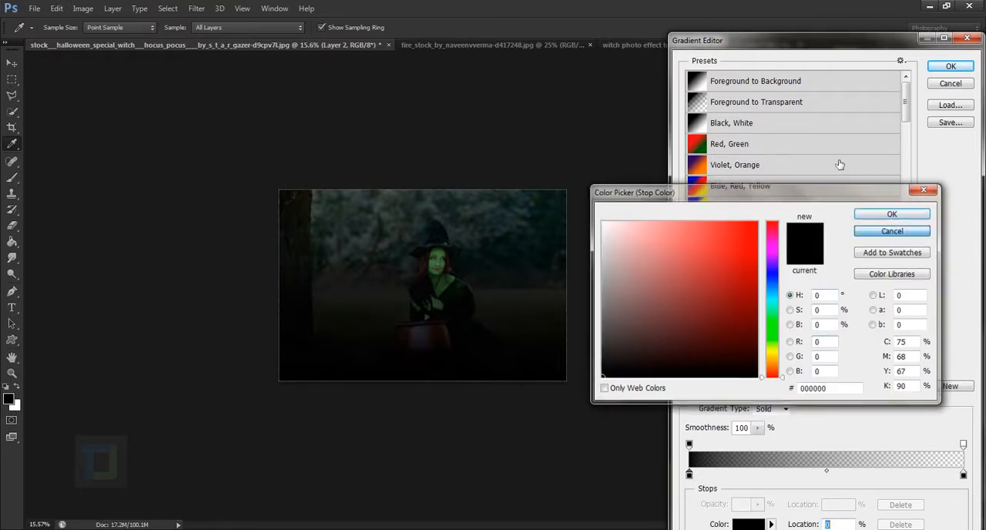
left_click_drag(759, 46, 690, 14)
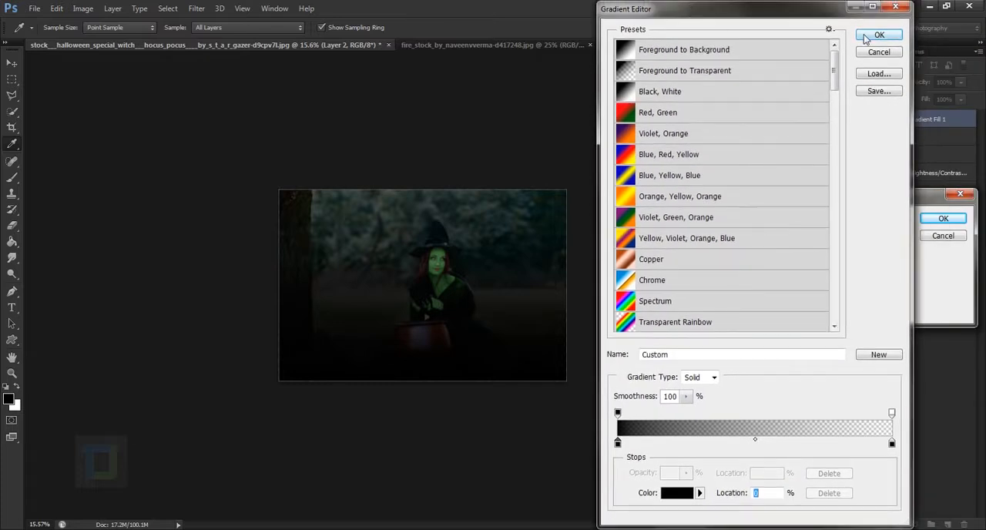
left_click(875, 37)
Make the gradient fill radial and reversed with a scale of 209% to darken the image's edges.
left_click(843, 240)
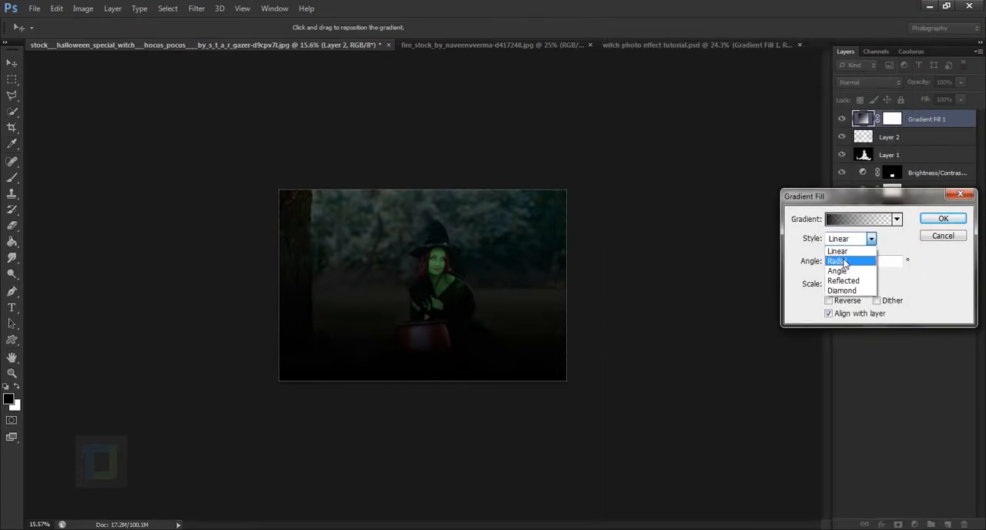
left_click(845, 262)
left_click(829, 301)
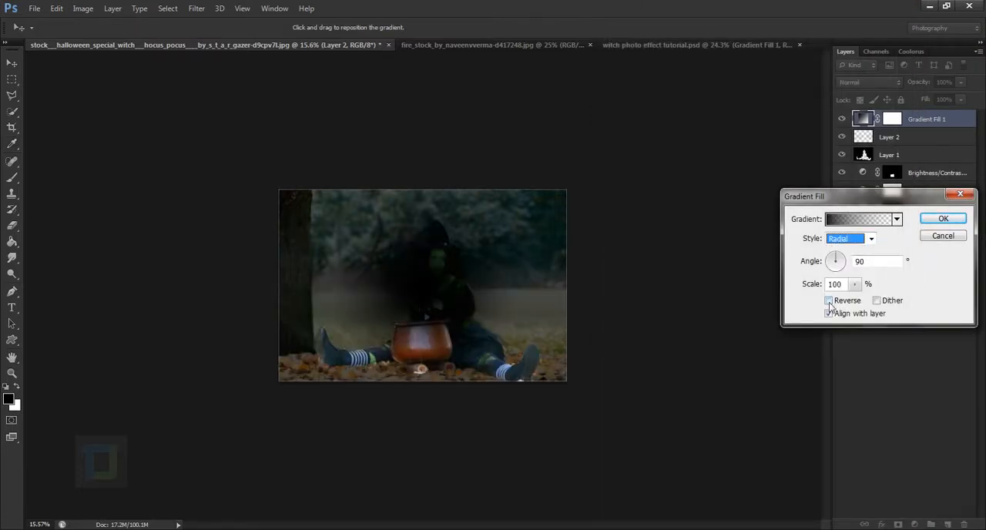
left_click(854, 284)
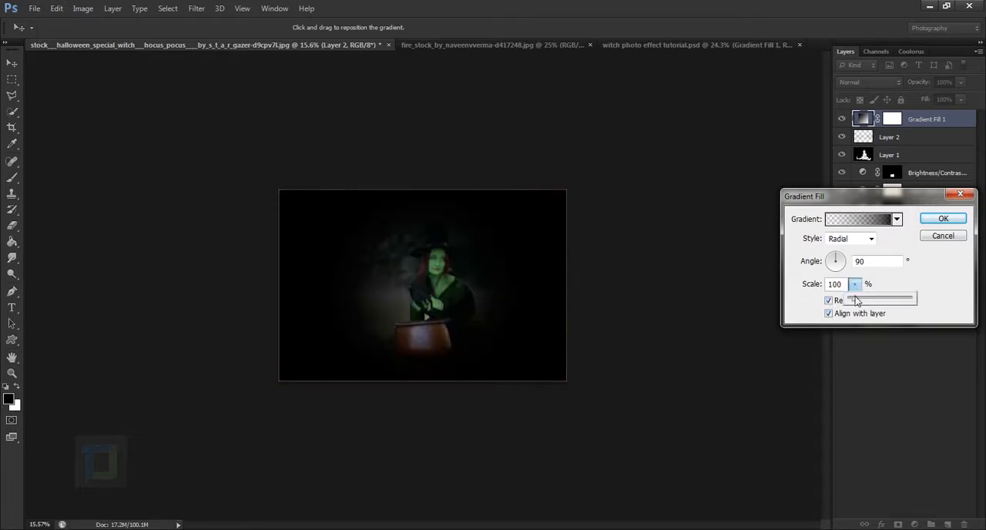
left_click_drag(857, 300, 862, 302)
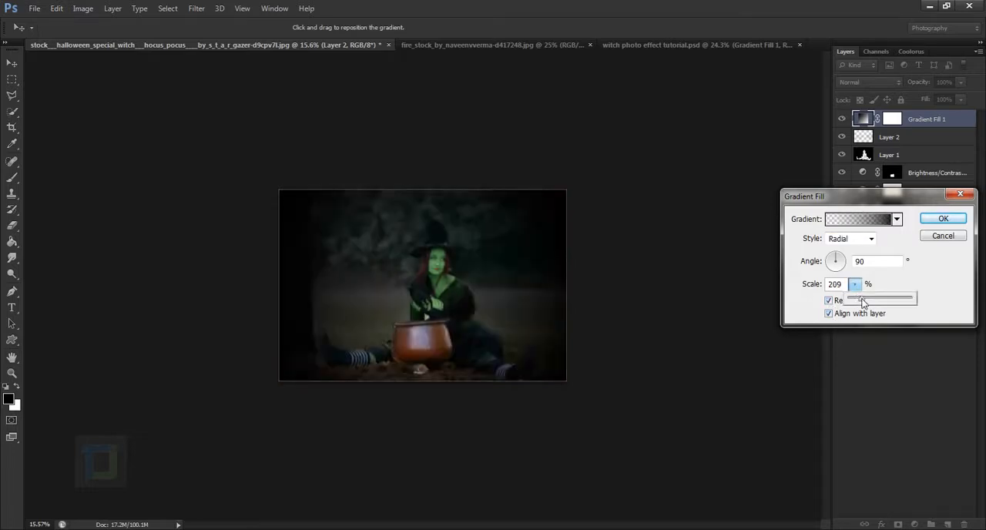
left_click(942, 219)
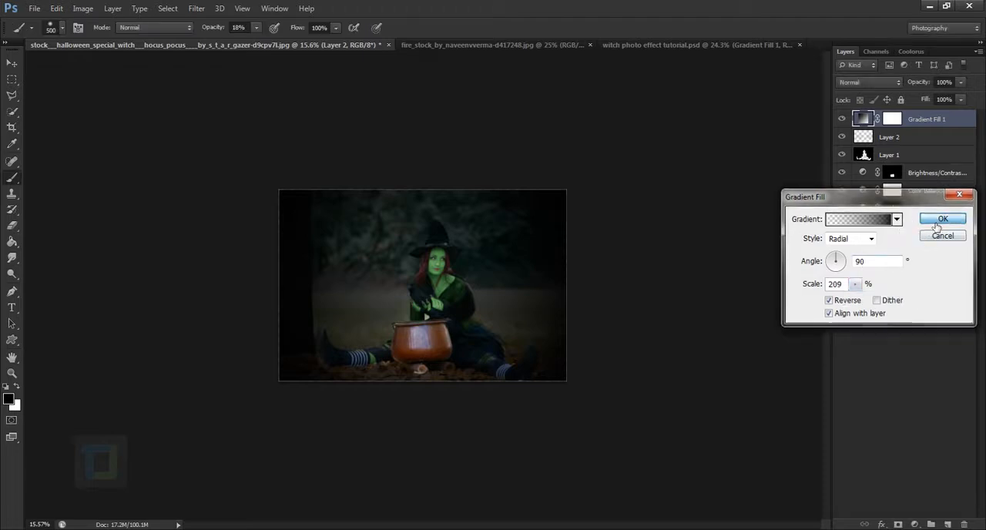
Try Soft Light on the gradient fill layer, settle on Multiply blending, and compare the image with and without it.
left_click(855, 83)
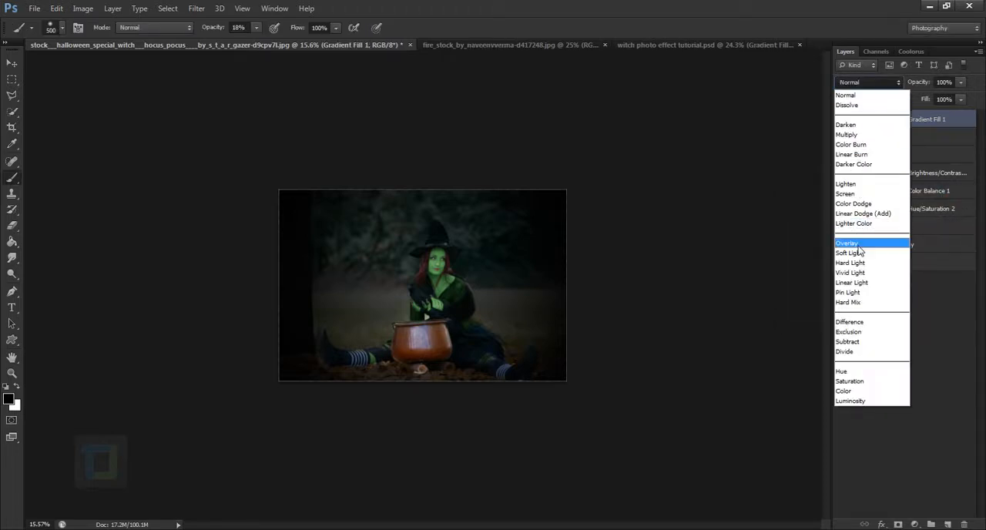
left_click(860, 253)
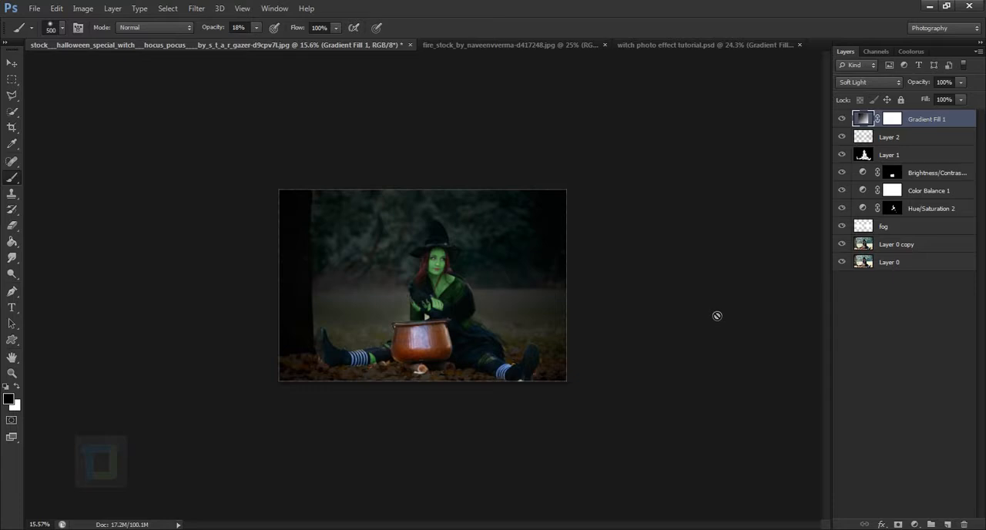
left_click(869, 82)
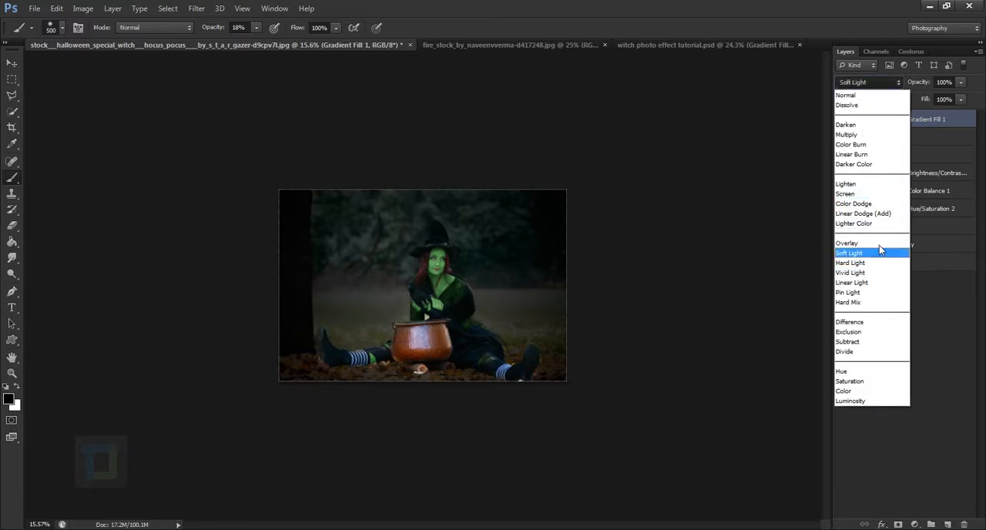
left_click(853, 134)
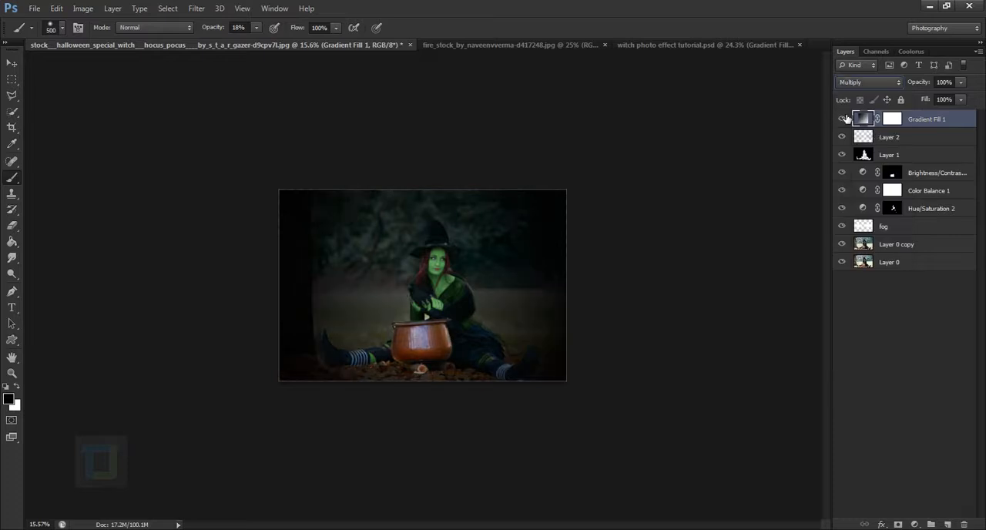
left_click(841, 118)
left_click(842, 118)
Mask the gradient fill off the witch and cauldron with a soft black 1100 px brush at 100% opacity, and compare the effect.
left_click(891, 120)
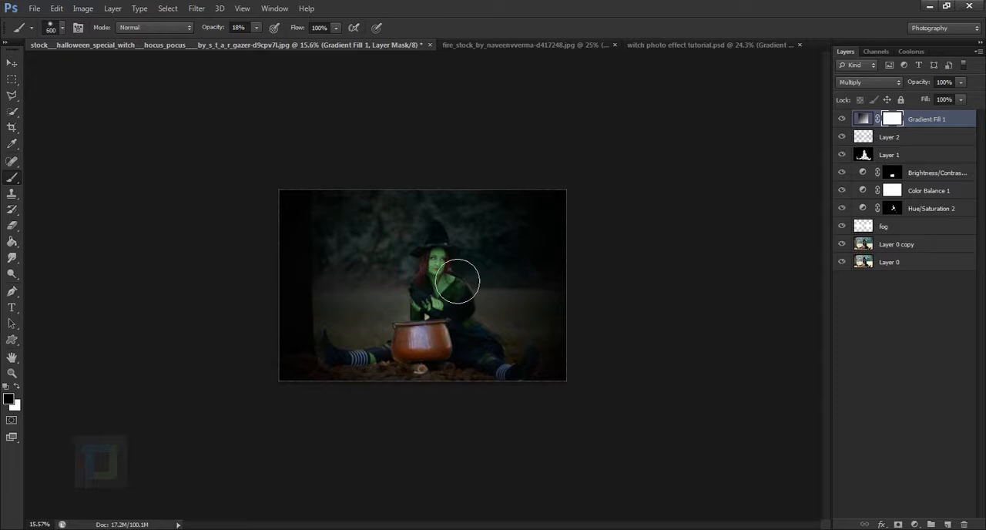
key("bracketright")
key("bracketright")
key("bracketright")
key("bracketright")
key("bracketright")
key("bracketright")
left_click_drag(214, 27, 291, 35)
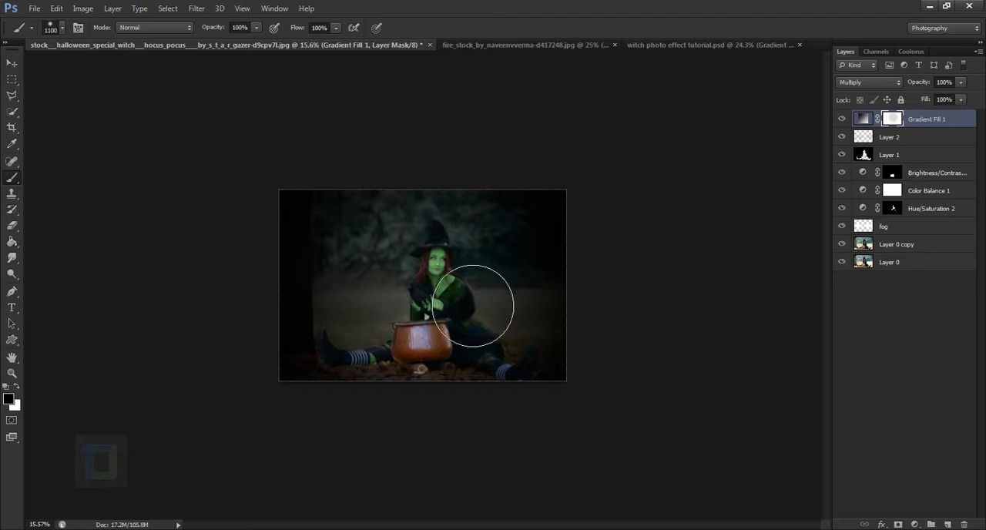
mouse_move(463, 341)
left_mouse_down()
mouse_move(478, 354)
mouse_move(471, 326)
left_mouse_up()
scroll(504, 376, "up", 5)
scroll(523, 393, "down", 3)
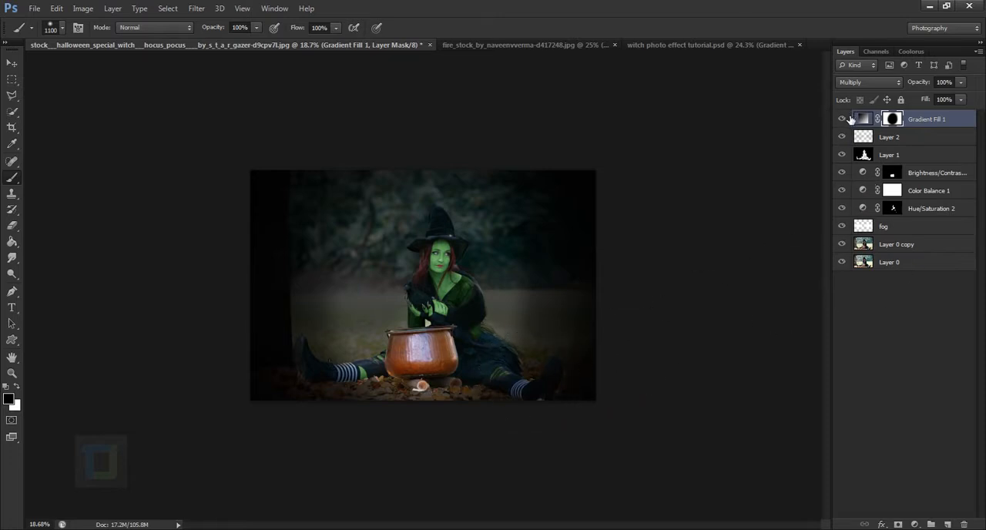
left_click(842, 118)
left_click(843, 119)
Increase the radial gradient fill's scale to 238% and compare the image with and without the vignette.
double_click(863, 118)
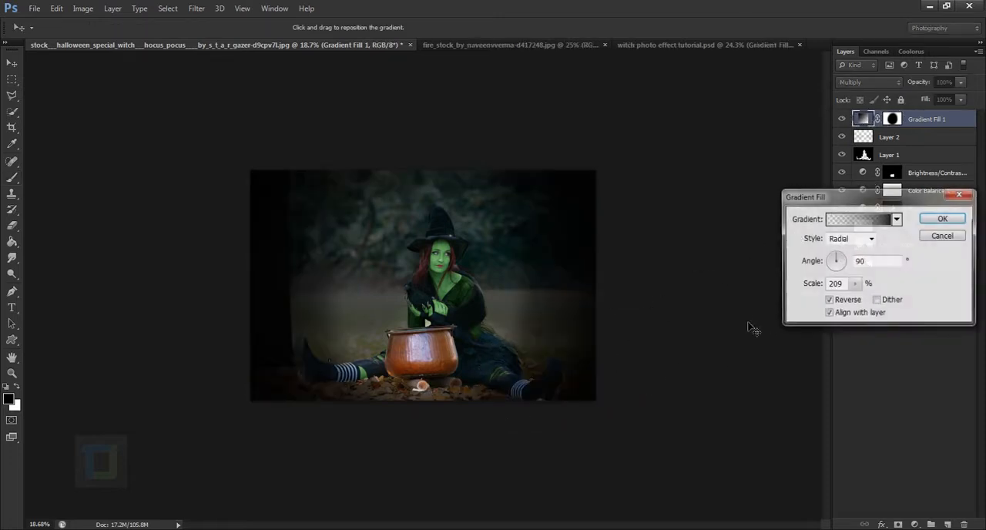
left_click(855, 284)
left_click_drag(857, 298, 858, 298)
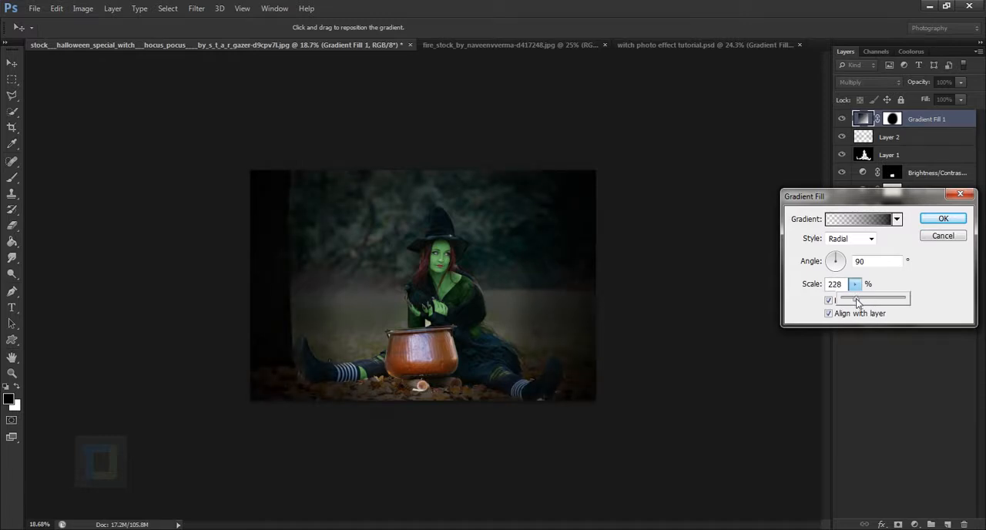
left_click(942, 218)
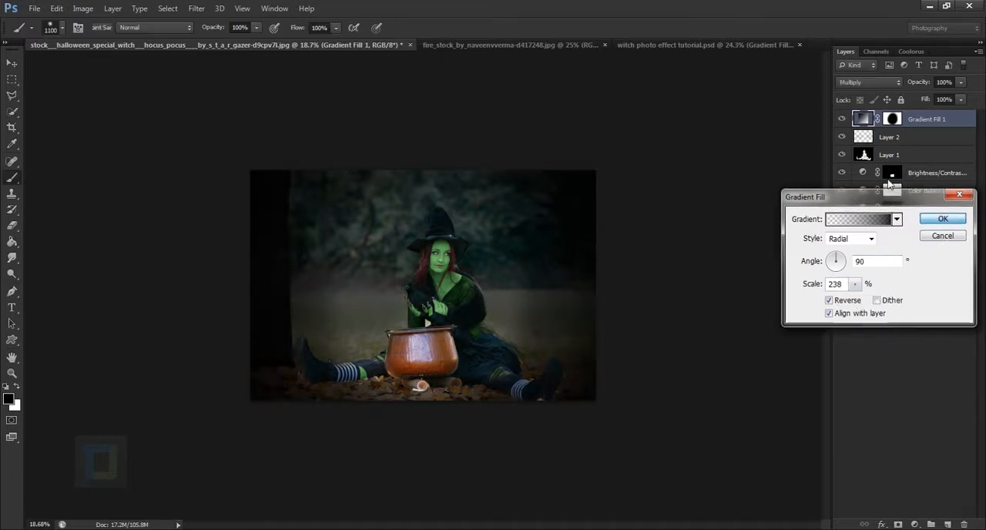
left_click(942, 218)
left_click(841, 122)
left_click(842, 121)
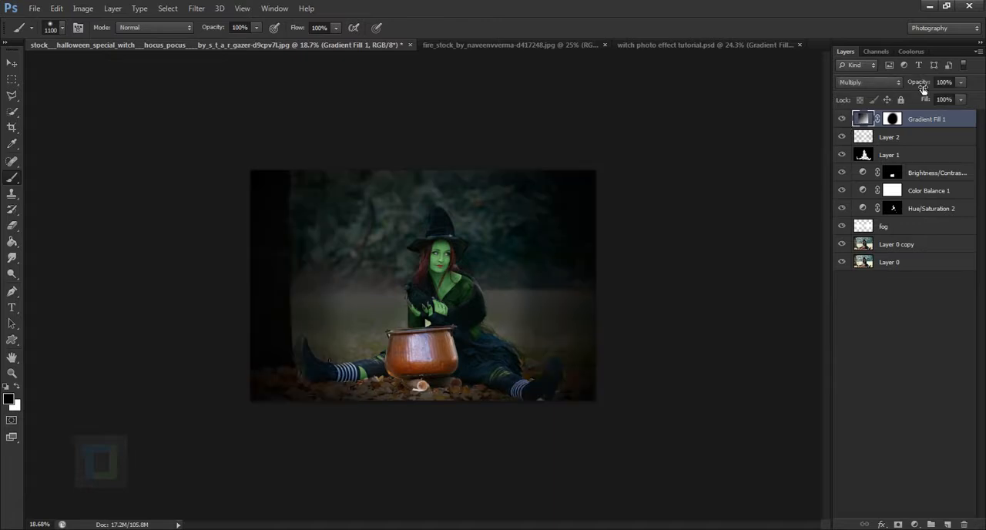
Lower the gradient fill layer's opacity to 86% and check the vignette over the whole image.
mouse_move(922, 89)
left_mouse_down()
mouse_move(903, 87)
mouse_move(915, 90)
left_mouse_up()
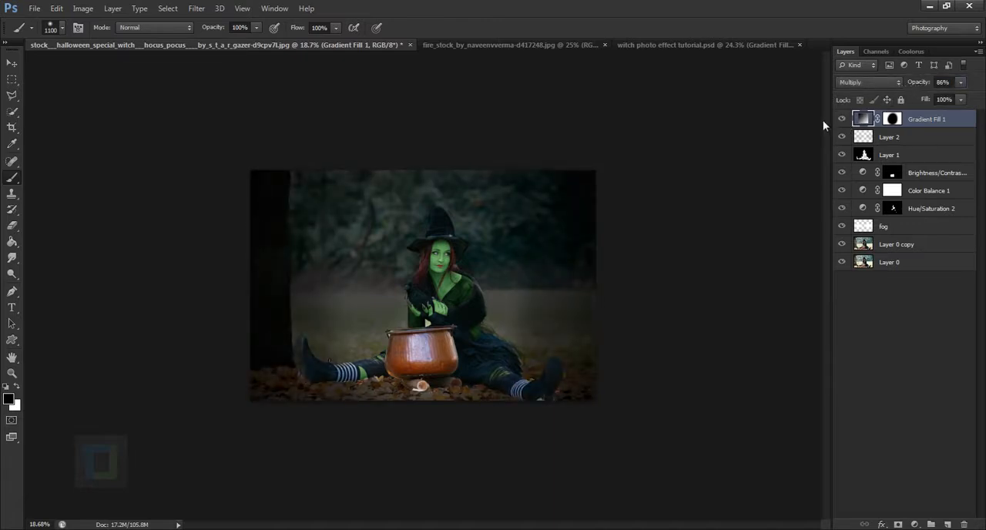
left_click(842, 120)
left_click(842, 121)
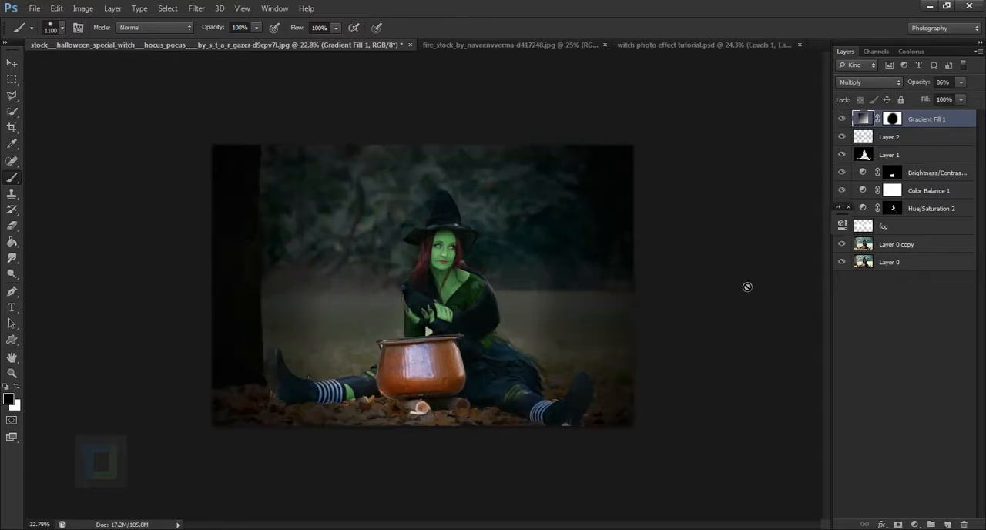
scroll(747, 287, "up", 8)
scroll(307, 305, "down", 5)
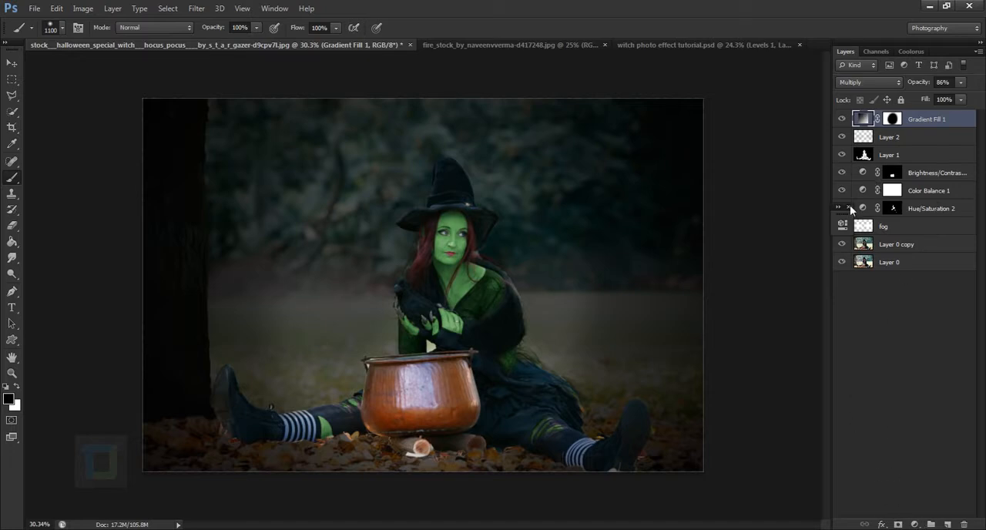
Add a Levels adjustment layer with midtones at about 0.89 and the white input at about 243, and compare its effect.
left_click(916, 524)
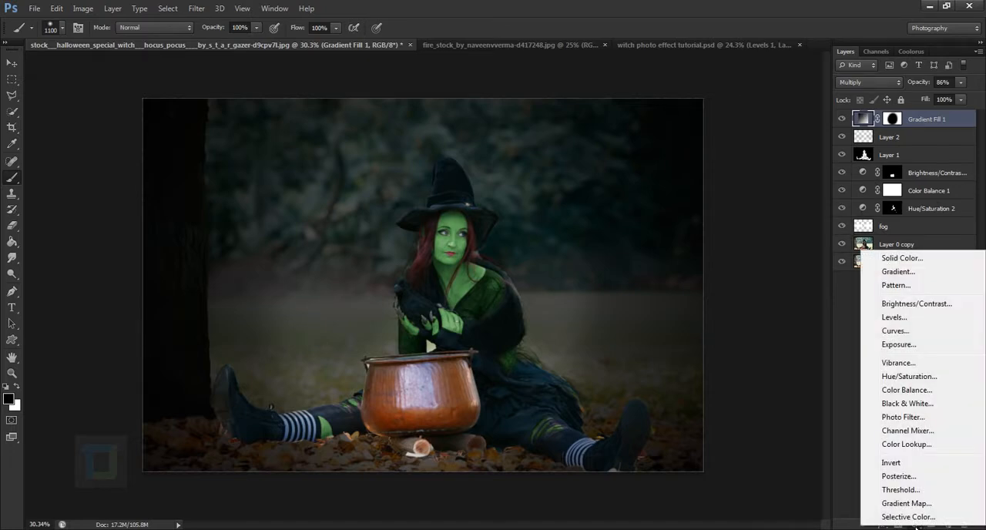
left_click(885, 318)
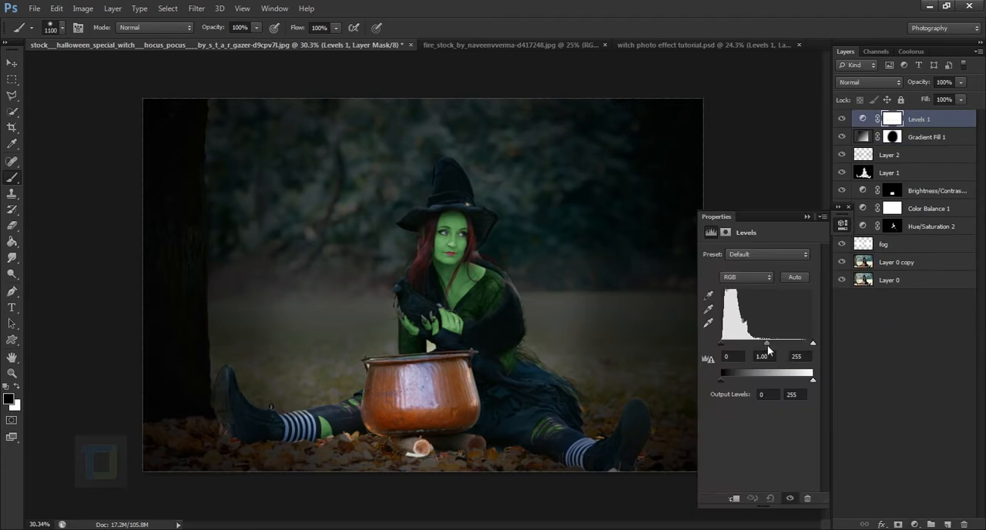
left_click_drag(767, 343, 770, 342)
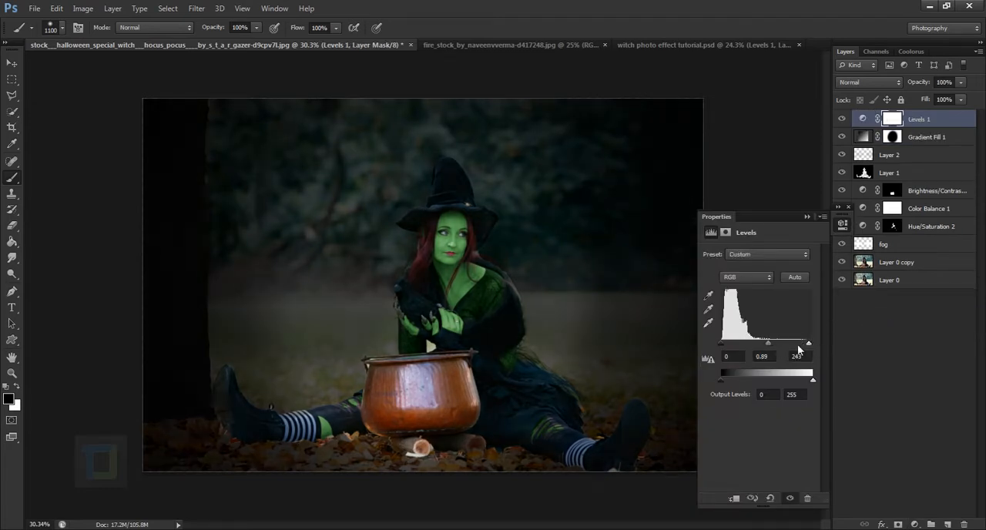
left_click_drag(767, 347, 805, 348)
left_click(806, 216)
left_click(841, 118)
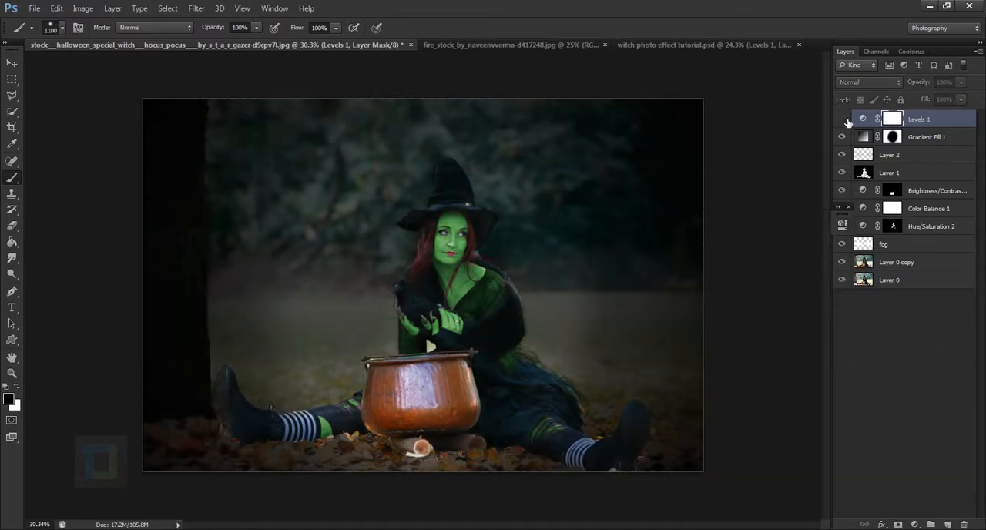
left_click(842, 118)
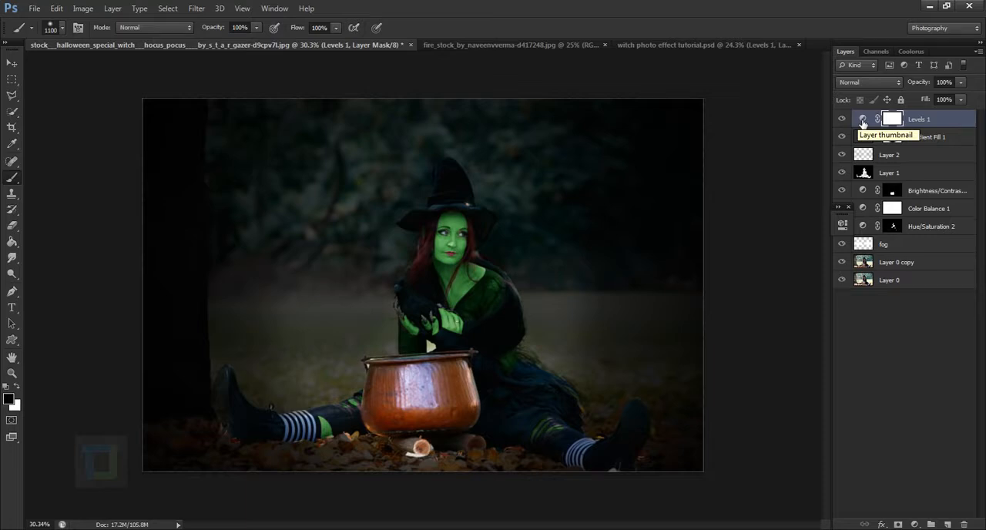
left_click(843, 120)
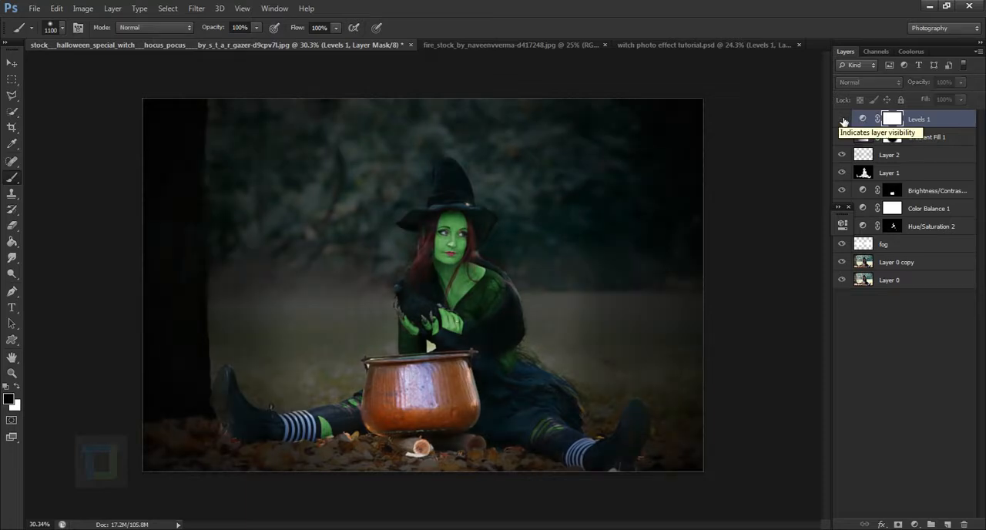
left_click(843, 120)
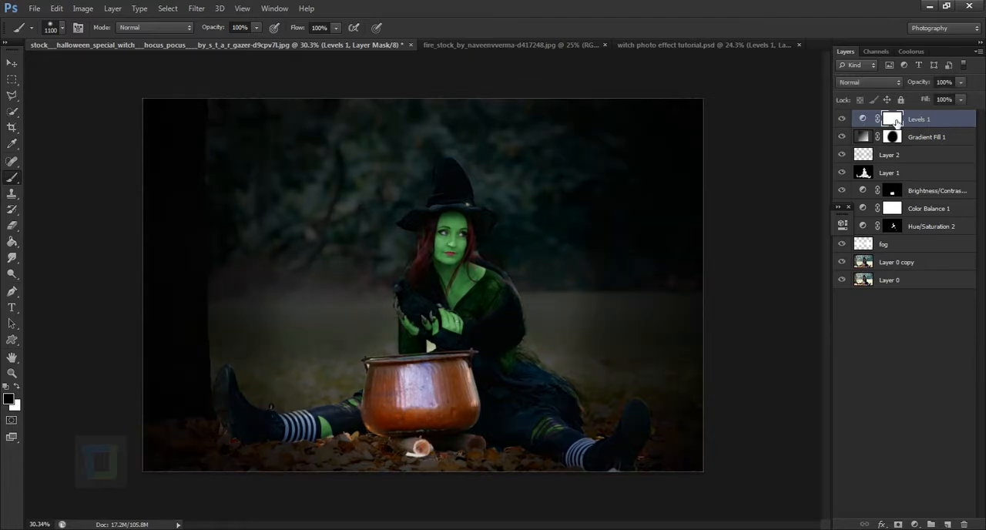
Invert the Levels mask to black and paint the effect back over the witch's face and upper body with a white 250 px brush.
key("ctrl+i")
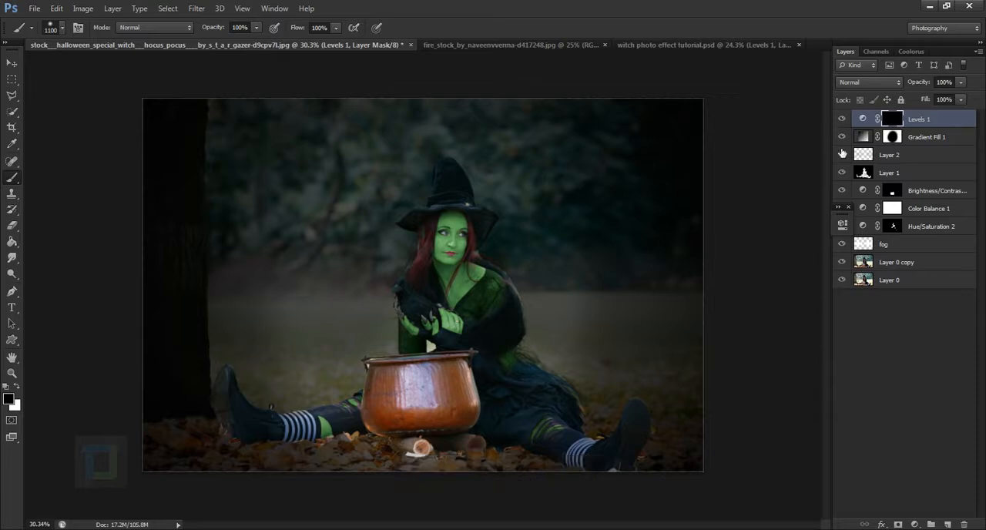
key("bracketleft")
key("bracketleft")
key("bracketleft")
key("bracketleft")
key("bracketleft")
key("bracketleft")
key("bracketleft")
key("bracketleft")
key("bracketleft")
scroll(465, 235, "up", 3)
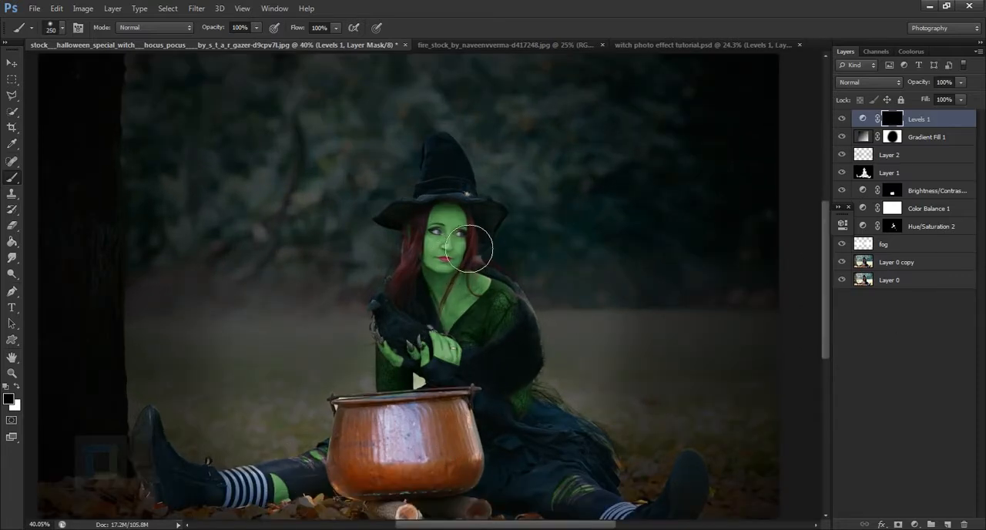
key("x")
mouse_move(440, 316)
left_mouse_down()
mouse_move(462, 258)
mouse_move(490, 260)
mouse_move(469, 326)
mouse_move(489, 256)
left_mouse_up()
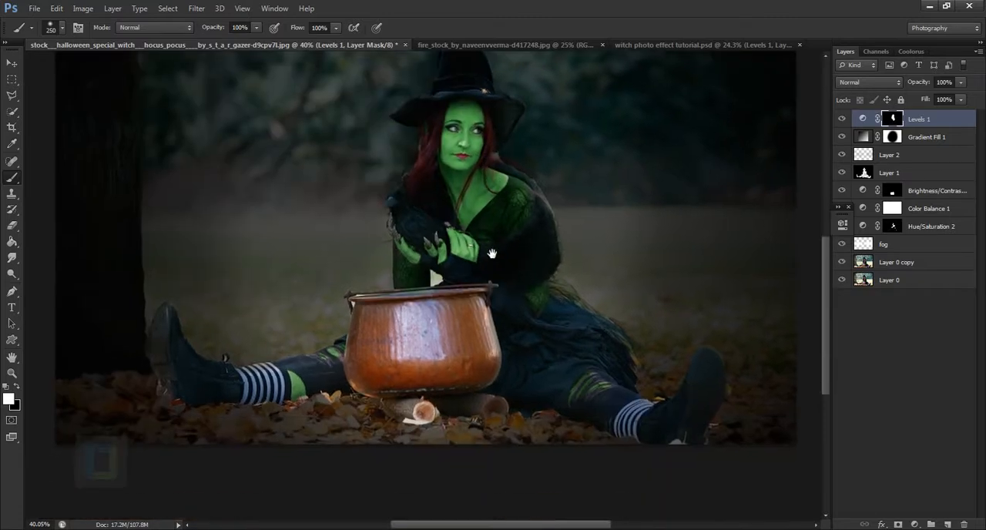
Paint the Levels effect onto the witch's sleeve above the cauldron and her skirt with a white 125 px brush.
key("bracketleft")
key("bracketleft")
key("bracketleft")
key("bracketleft")
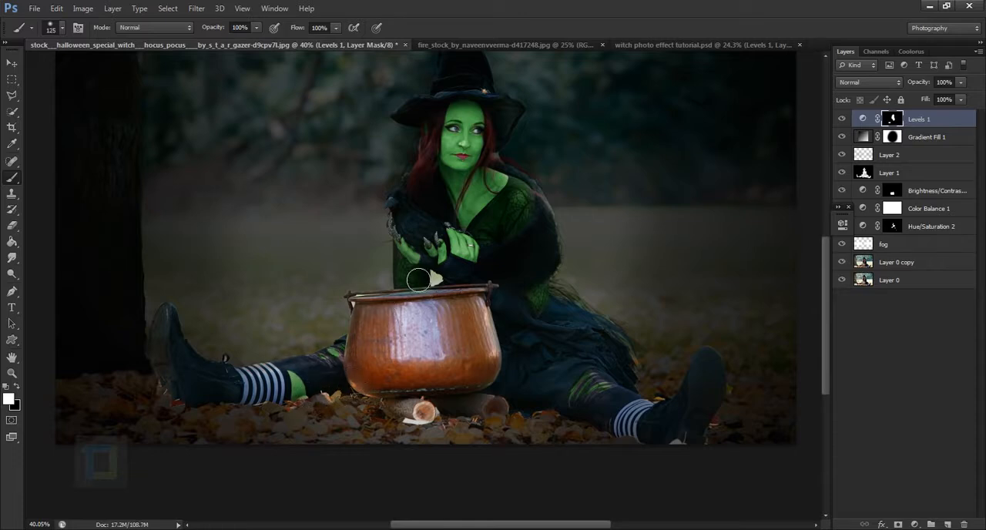
left_click_drag(421, 283, 427, 293)
left_click_drag(553, 301, 549, 316)
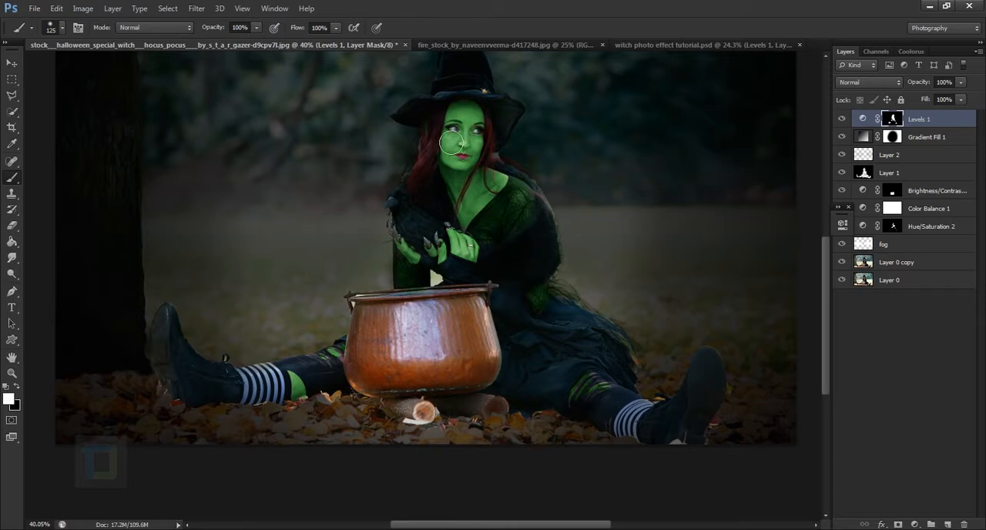
left_click_drag(525, 203, 562, 269)
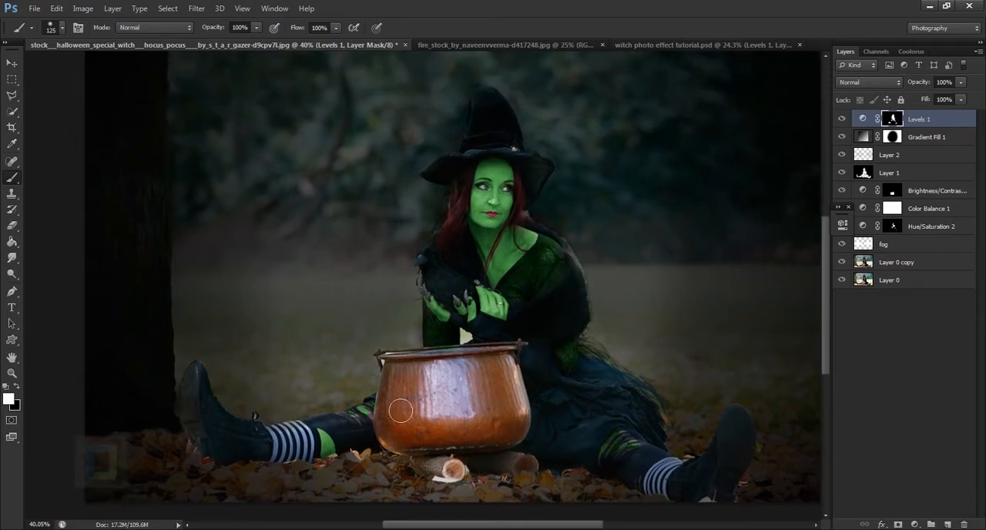
Reduce the Levels adjustment layer's opacity to 79% and check the whole image.
scroll(486, 421, "down", 3)
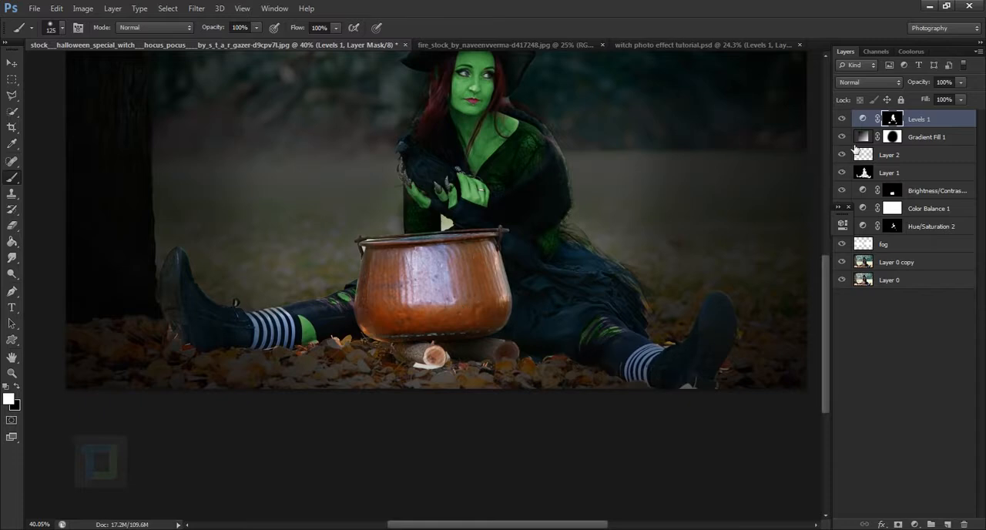
left_click_drag(927, 84, 916, 88)
scroll(389, 249, "down", 3)
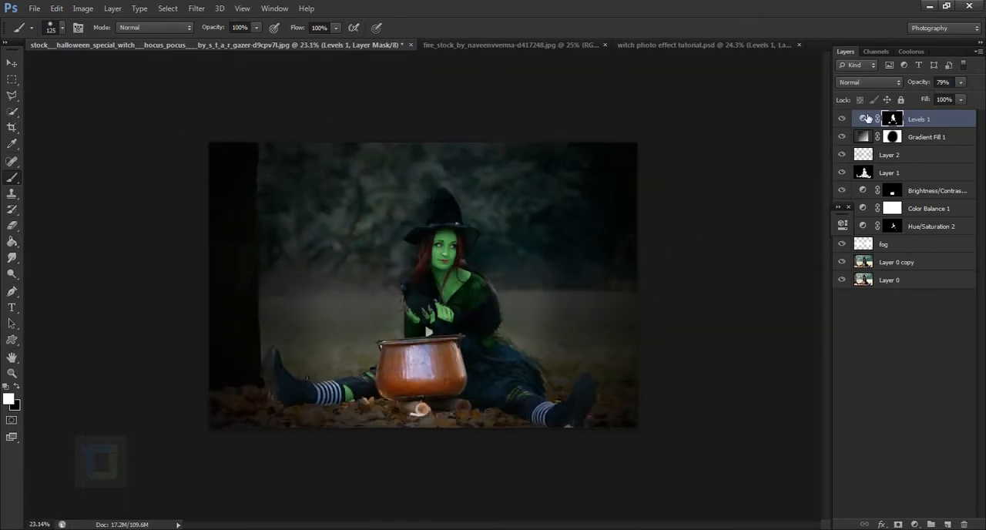
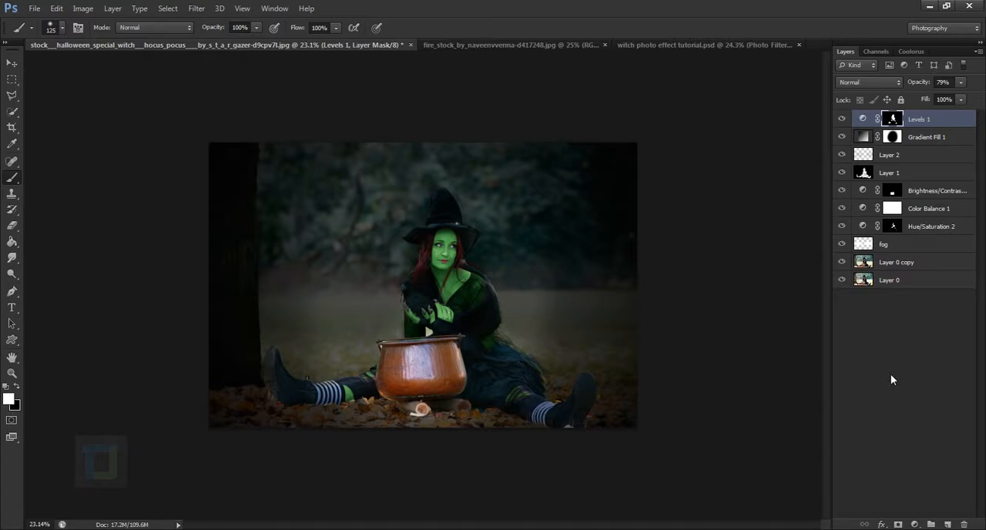
Add a Photo Filter adjustment layer using Cooling Filter (82), raise its density and compare its effect on the image.
left_click(914, 525)
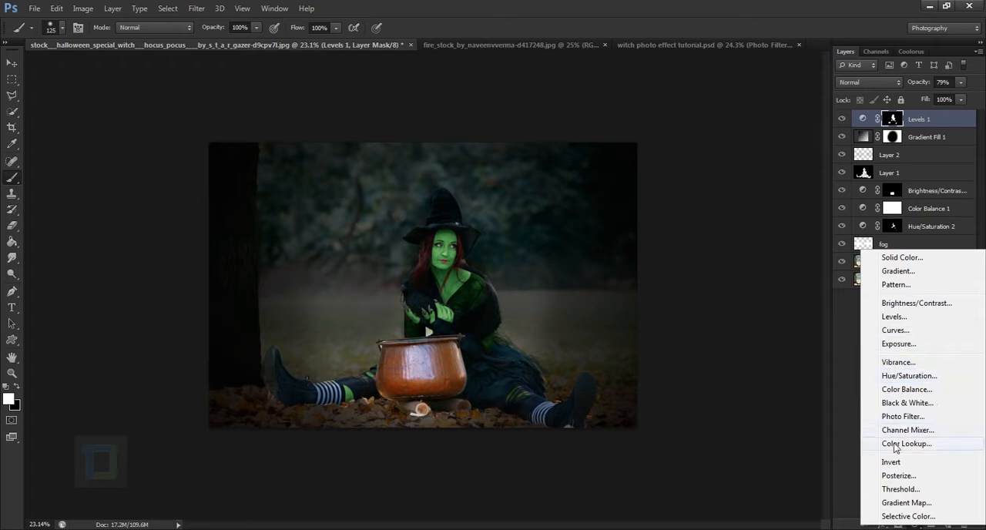
left_click(902, 416)
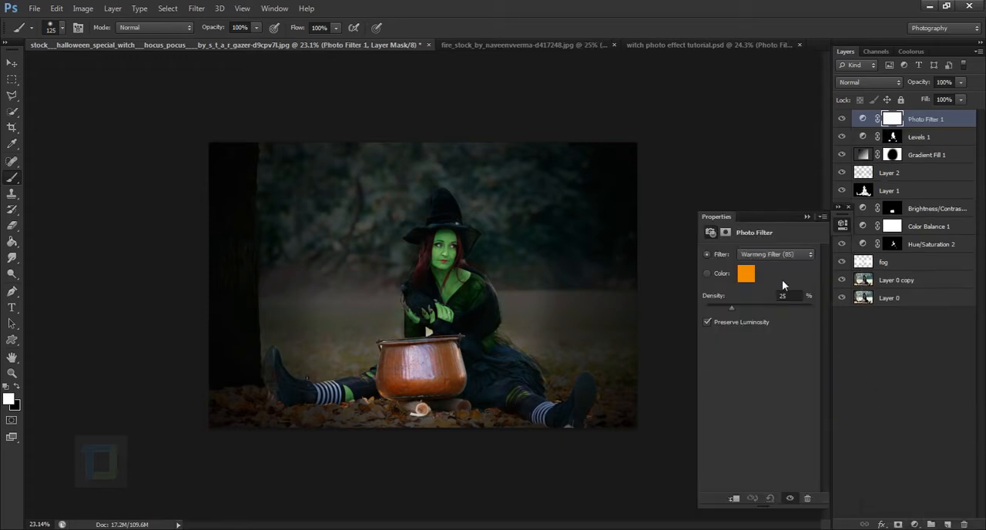
left_click(782, 253)
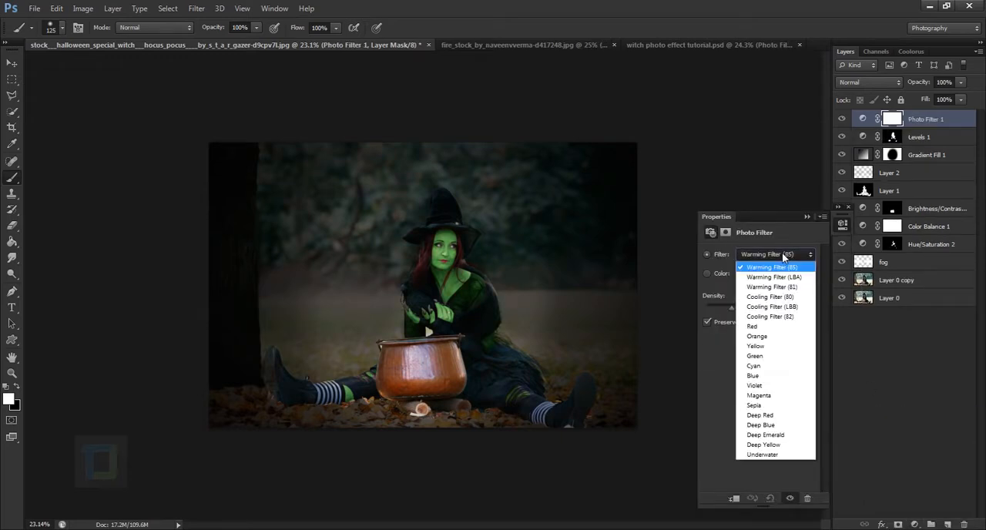
left_click(778, 316)
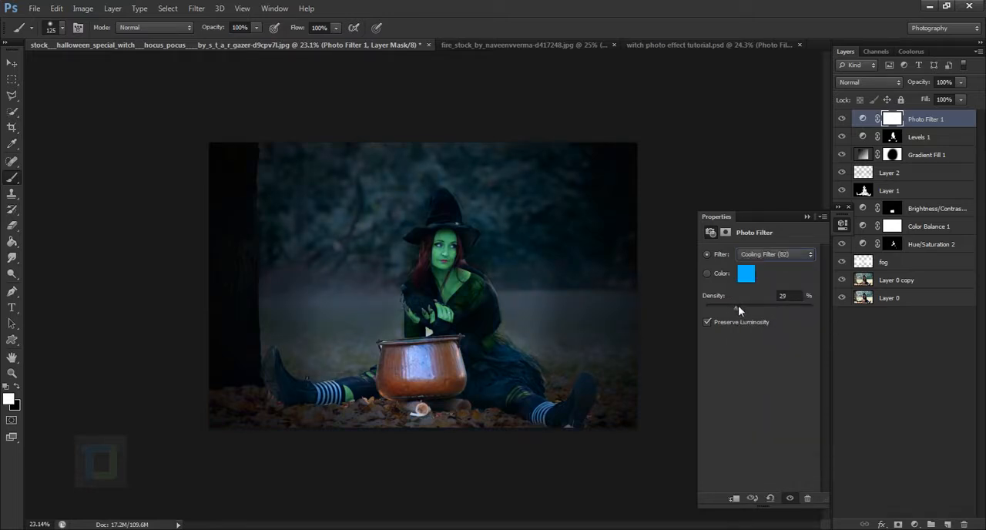
left_click_drag(737, 305, 746, 305)
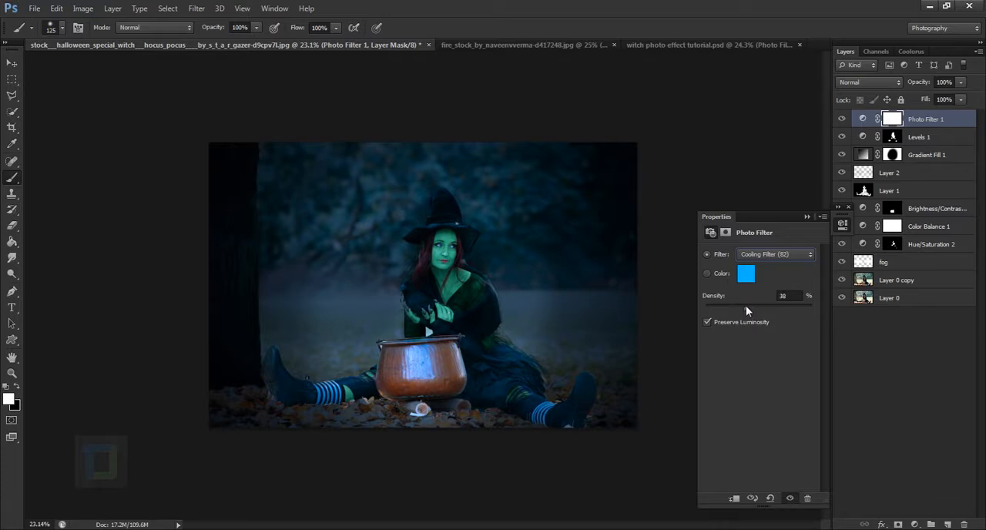
left_click(807, 216)
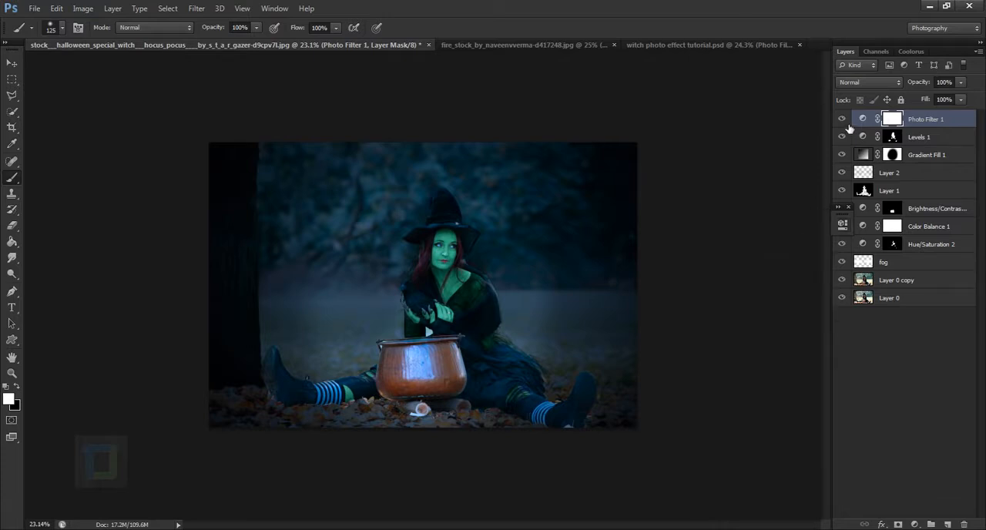
left_click(846, 123)
left_click(846, 124)
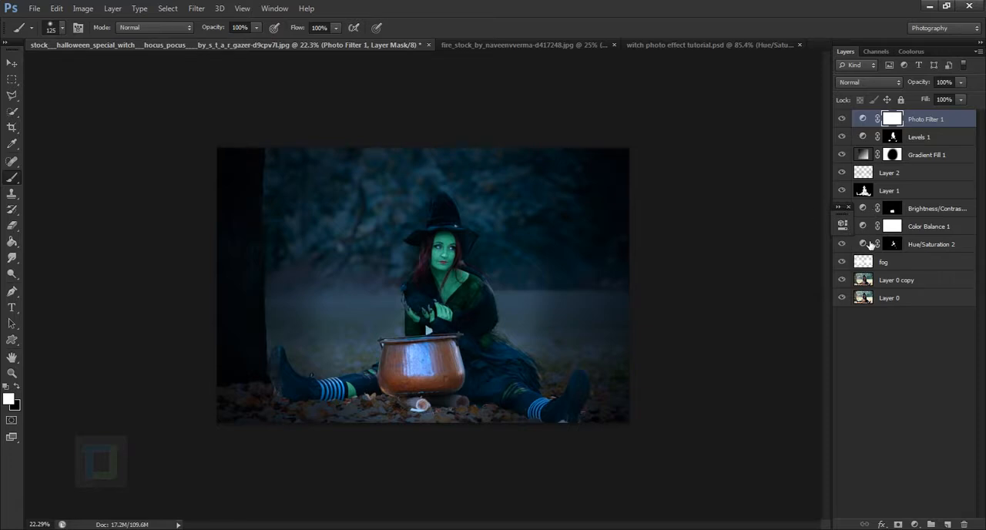
Increase the saturation of the Hue/Saturation adjustment layer that colors the witch's skin green.
double_click(870, 244)
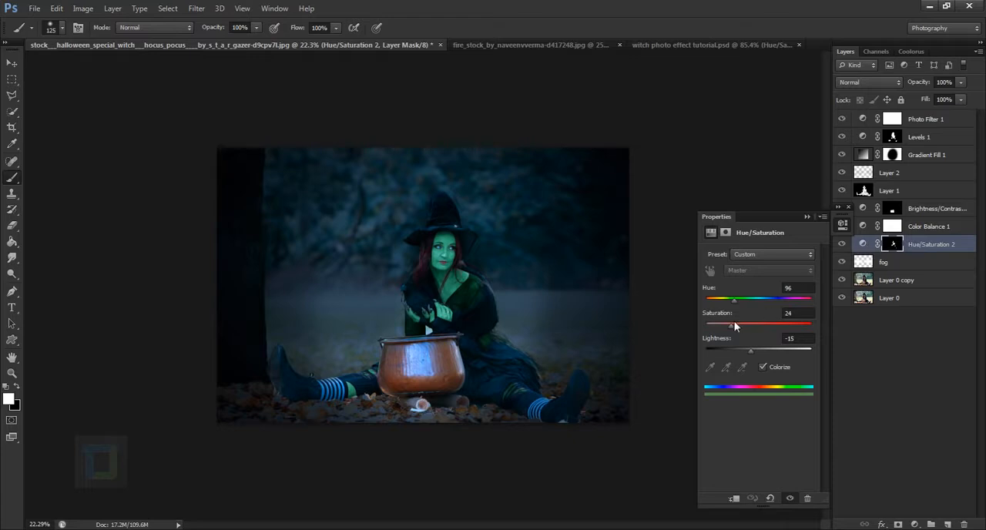
left_click_drag(750, 323, 742, 326)
left_click(806, 216)
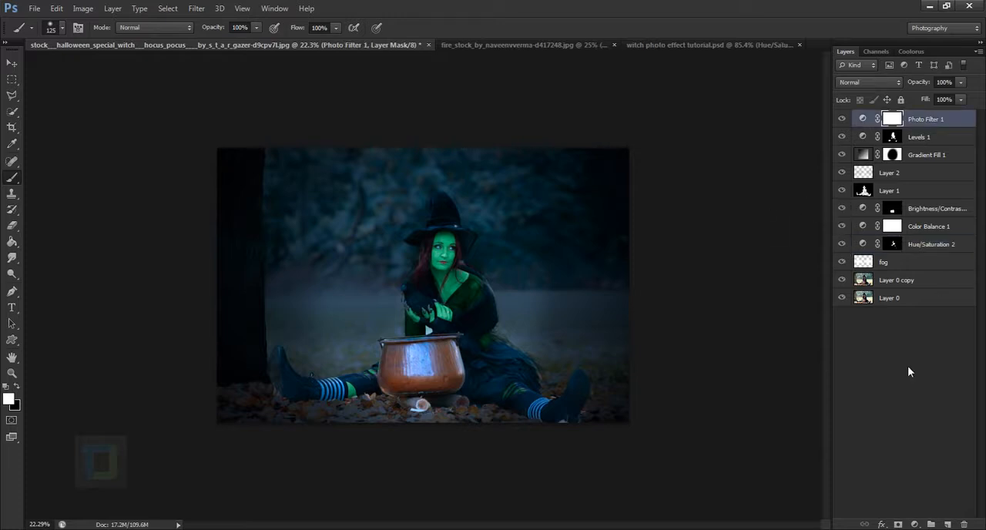
Copy the whole fire stock image and paste it as a new layer on top of the witch document.
left_click(447, 45)
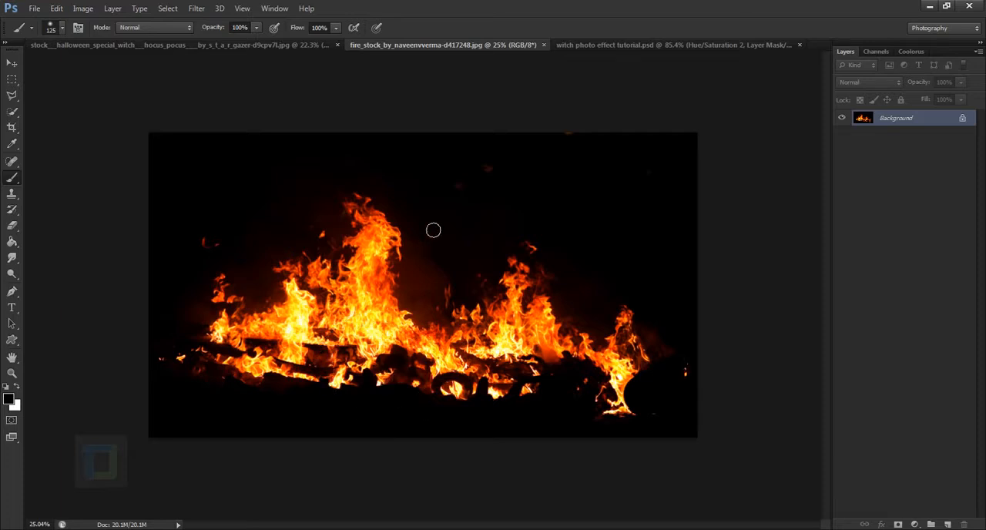
key("ctrl+a")
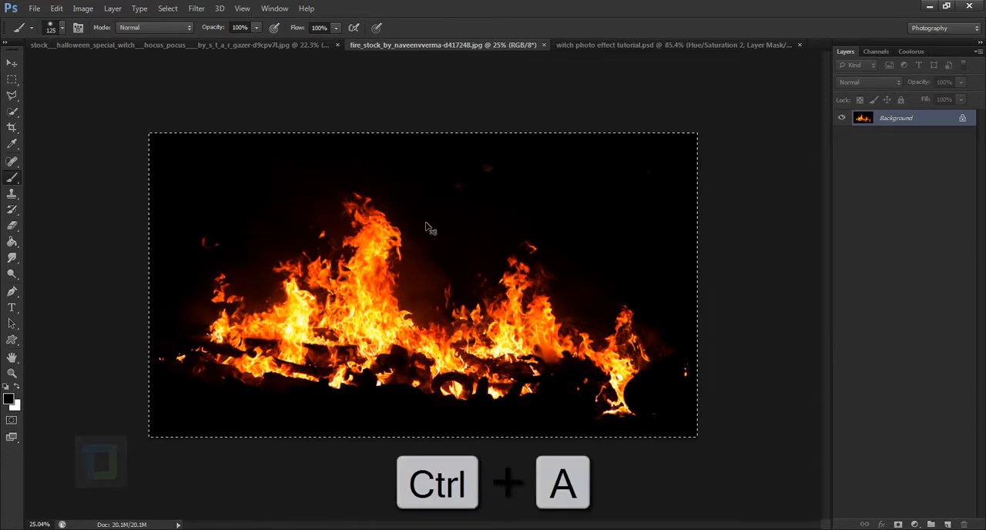
key("ctrl+c")
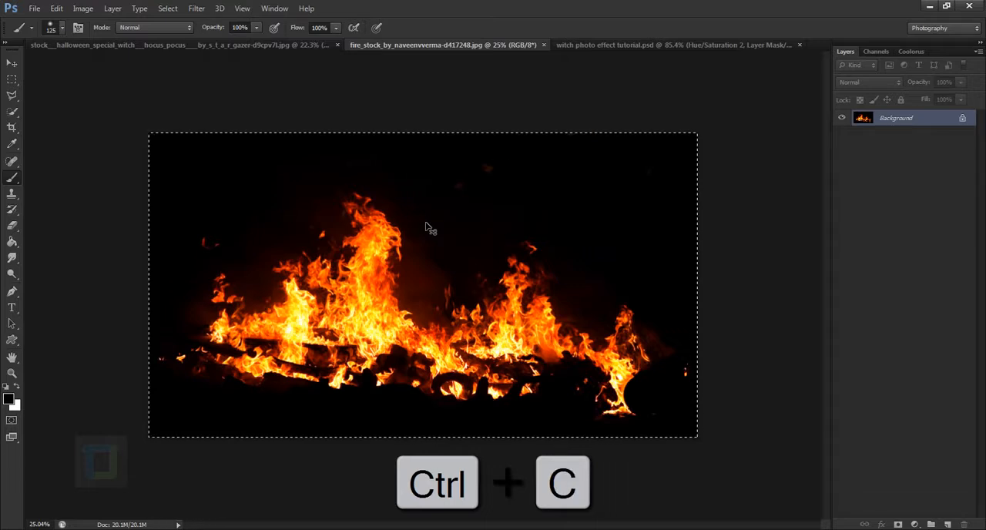
left_click(262, 45)
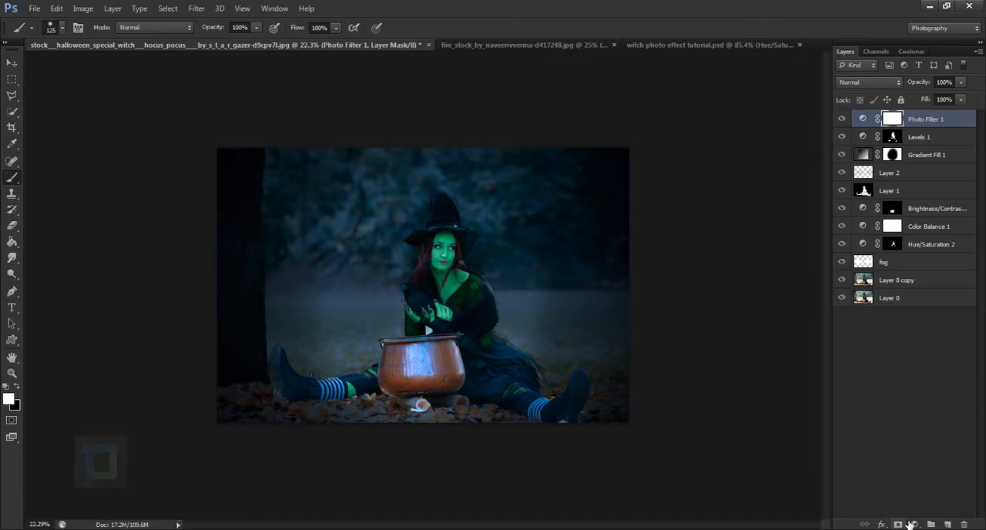
key("ctrl+v")
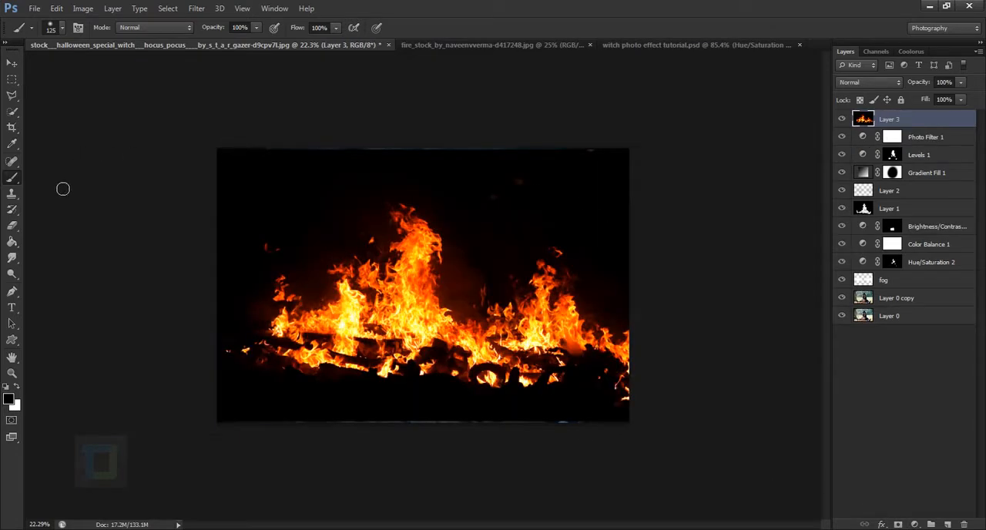
Scale the pasted fire to about 40%, rotate it about -4.7° and place it over the cauldron.
key("ctrl+t")
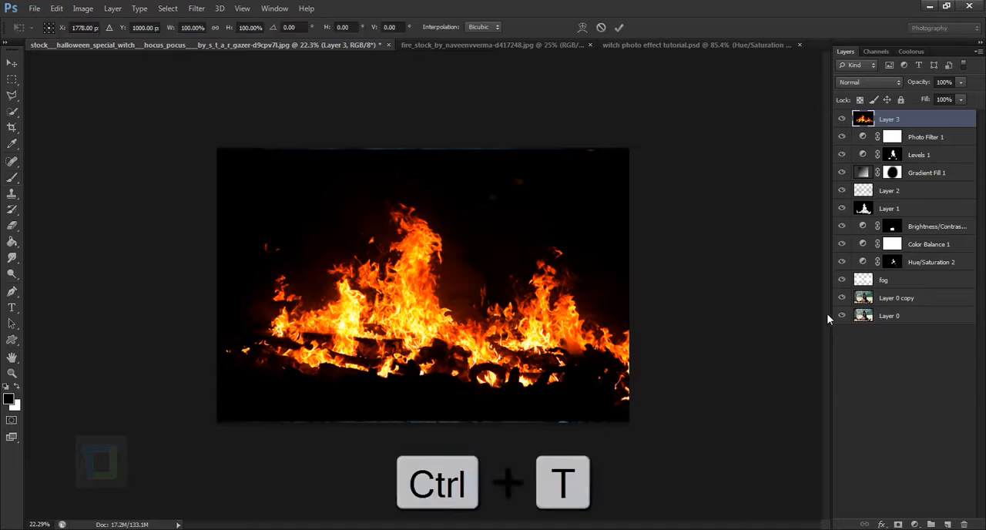
left_click_drag(706, 149, 463, 286)
left_click_drag(455, 338, 510, 339)
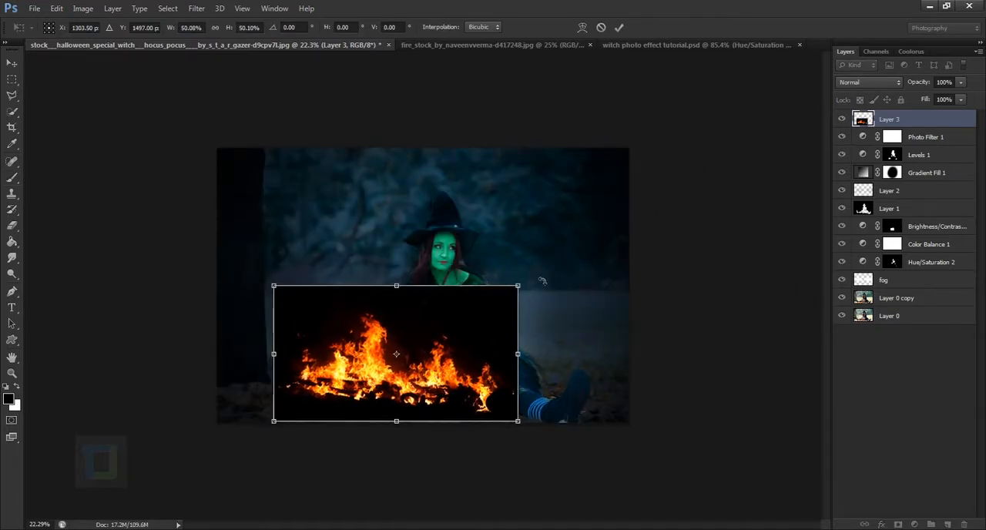
left_click_drag(542, 280, 550, 250)
left_click_drag(516, 280, 474, 306)
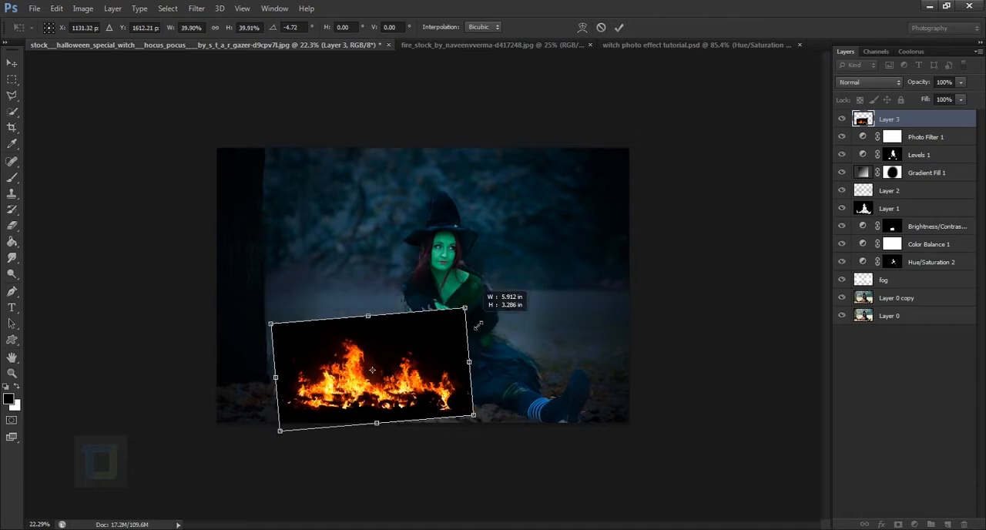
left_click_drag(431, 329, 486, 340)
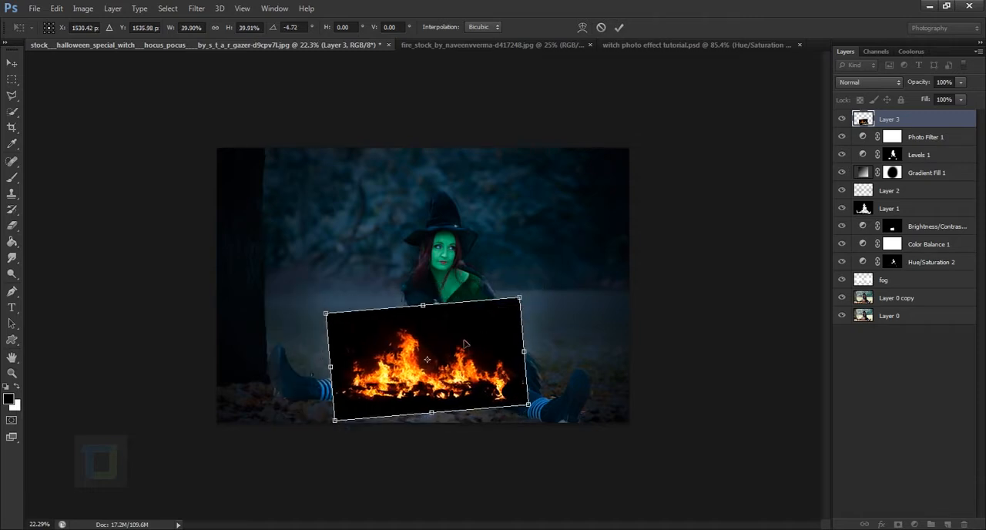
left_click(620, 29)
Set the fire layer's blend mode to Screen to drop its black background.
key("b")
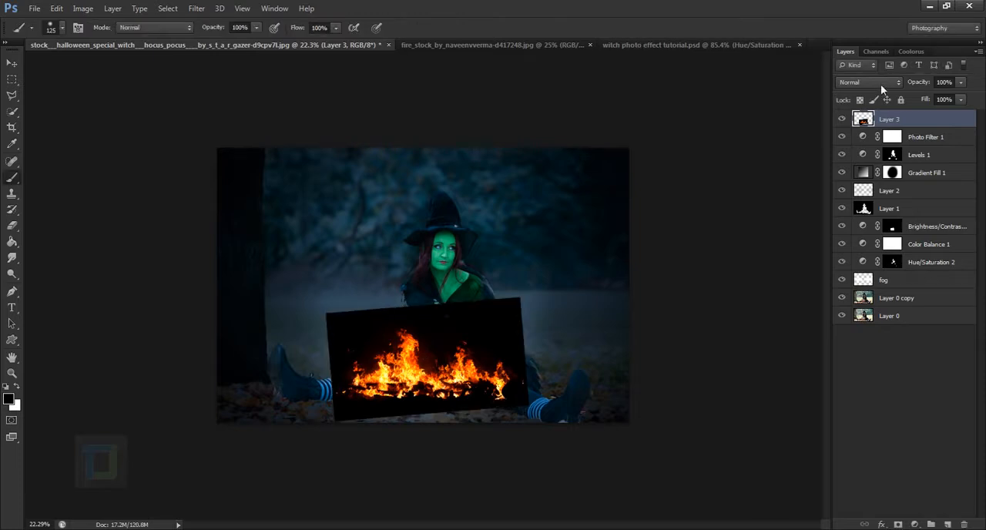
left_click(880, 84)
left_click(862, 194)
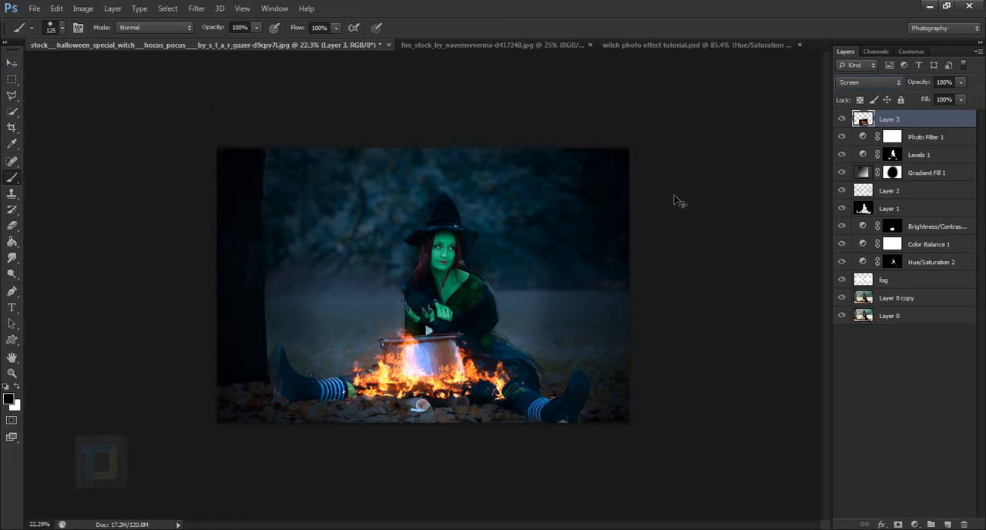
Scale the fire layer down to about 73% and position the flames around the base of the cauldron.
key("ctrl+t")
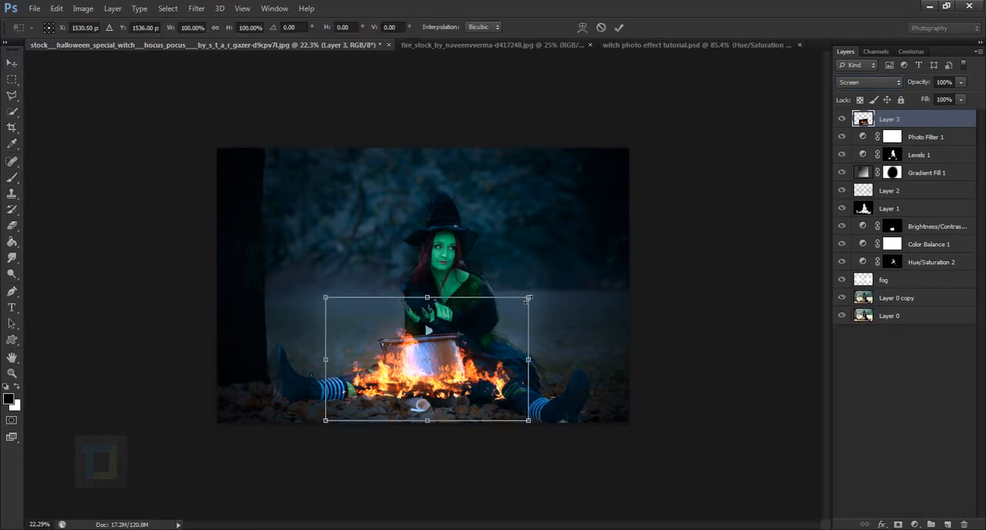
left_click_drag(528, 297, 464, 328)
left_click_drag(454, 362, 476, 363)
scroll(469, 399, "up", 5)
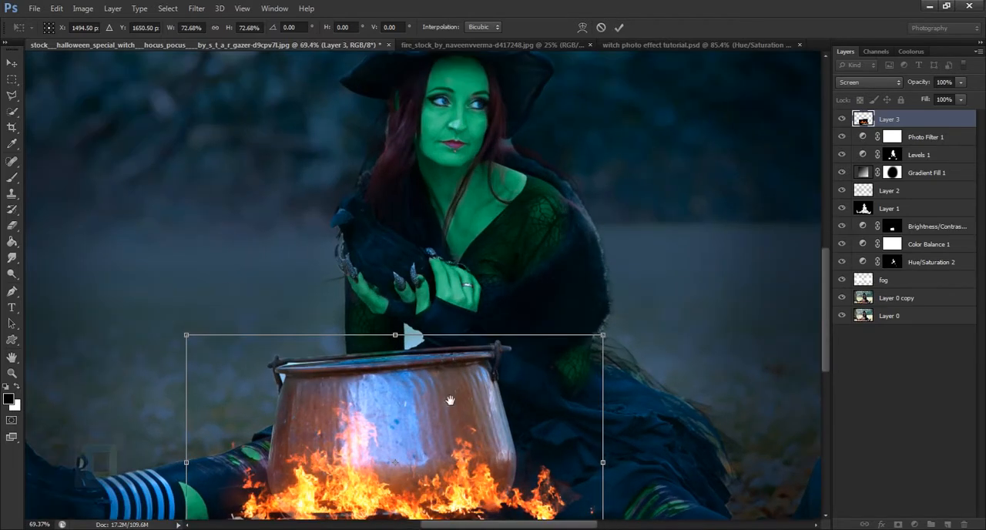
left_click_drag(450, 400, 479, 198)
scroll(473, 253, "up", 1)
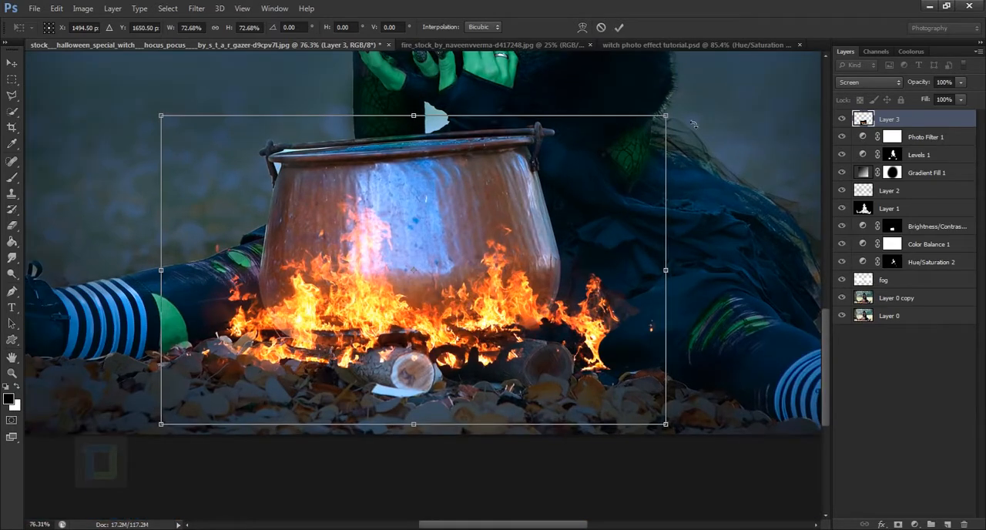
Fine-tune the fire's fit under the cauldron with about -0.4° rotation and 71% scale, apply the transform and nudge it into place.
left_click_drag(693, 123, 695, 82)
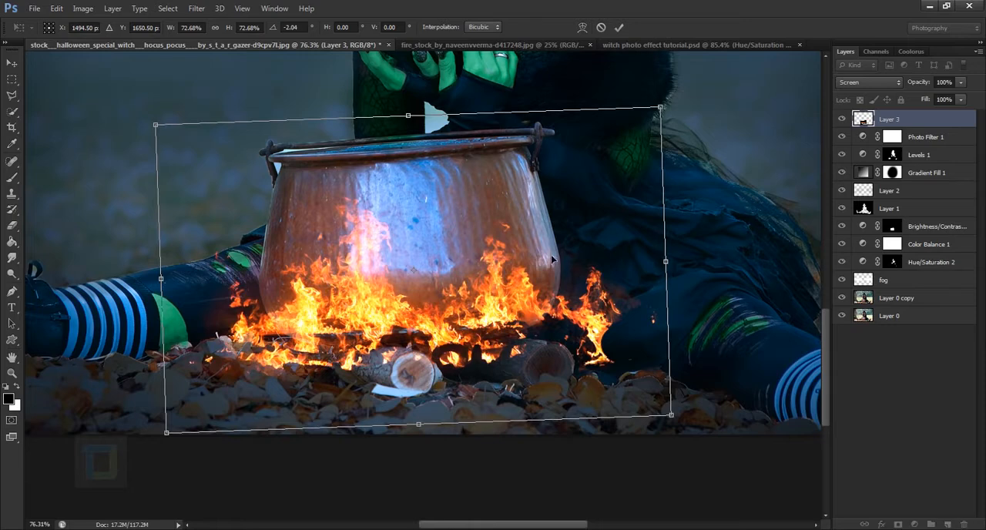
left_click_drag(551, 260, 543, 257)
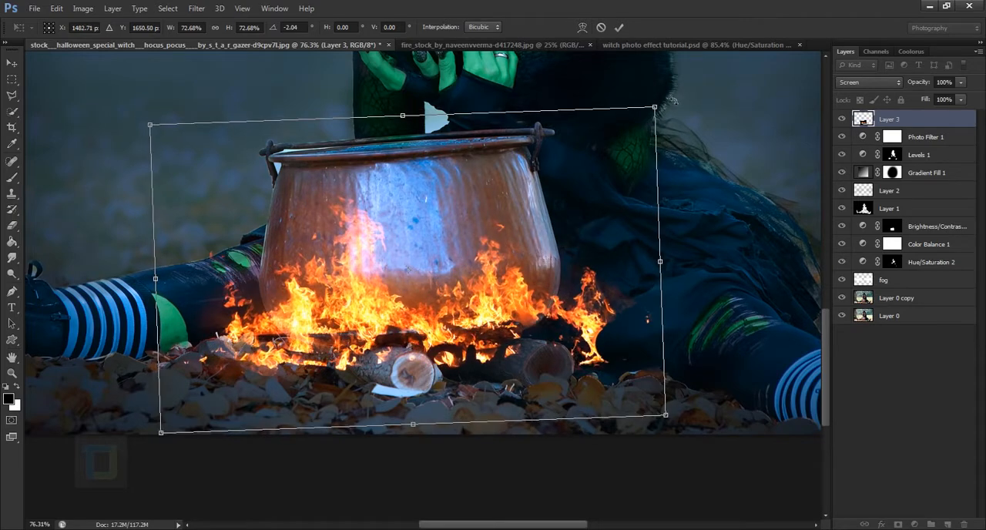
left_click_drag(672, 100, 684, 101)
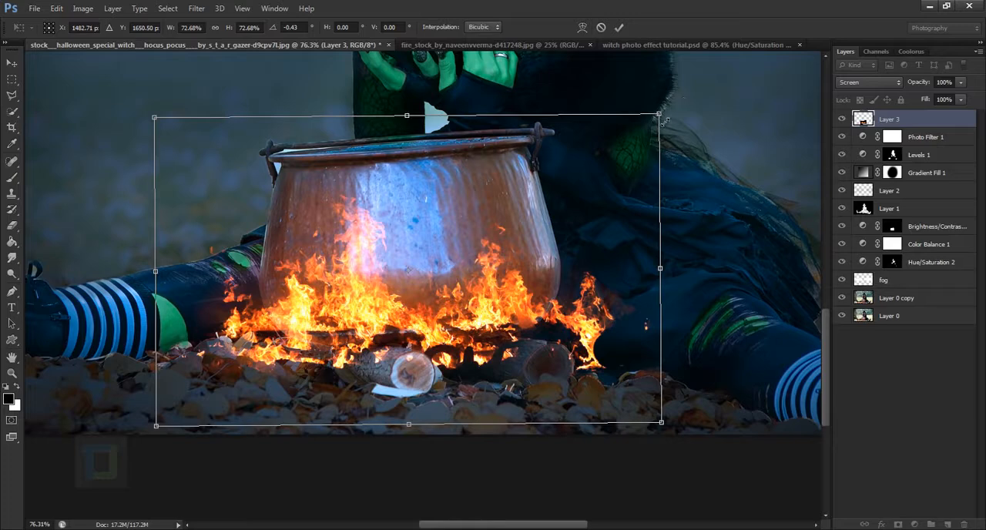
left_click_drag(661, 120, 650, 126)
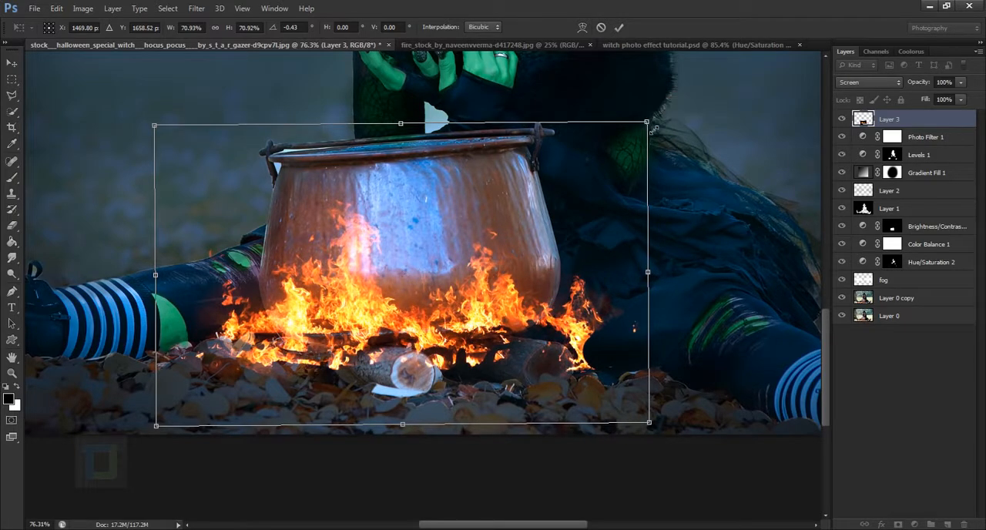
key("Return")
left_click(11, 63)
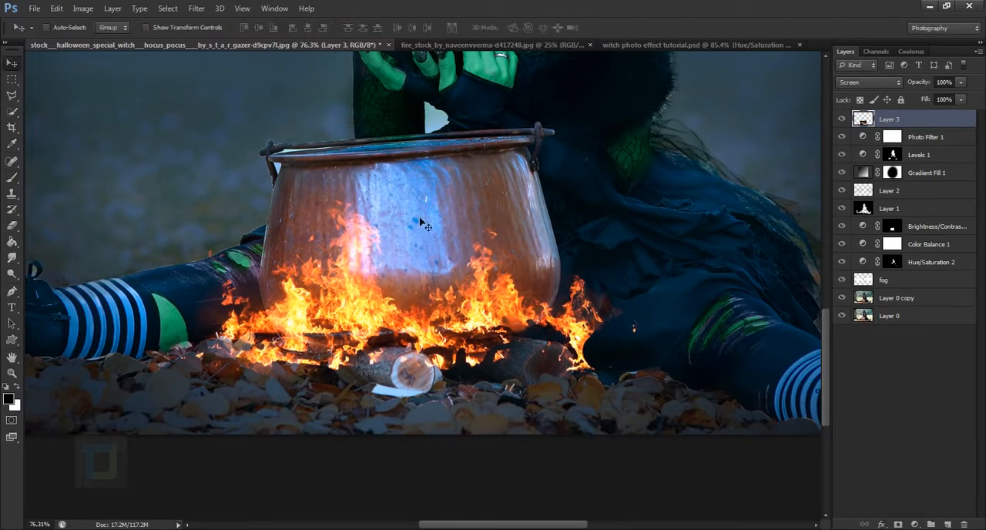
left_click_drag(420, 281, 425, 277)
scroll(425, 277, "down", 3)
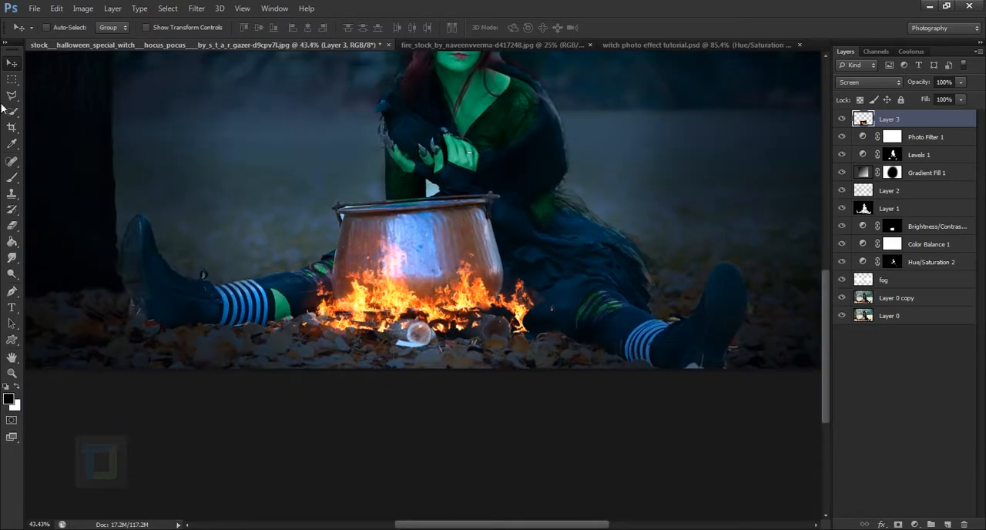
Apply Levels to the fire layer with midtones at 0.82 and white input at about 231, comparing the preview.
left_click(82, 8)
mouse_move(91, 40)
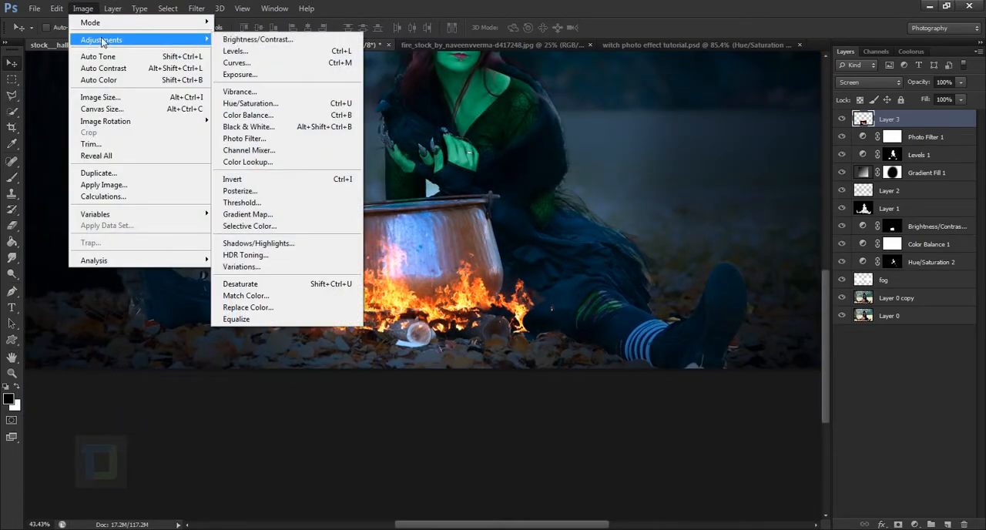
left_click(278, 52)
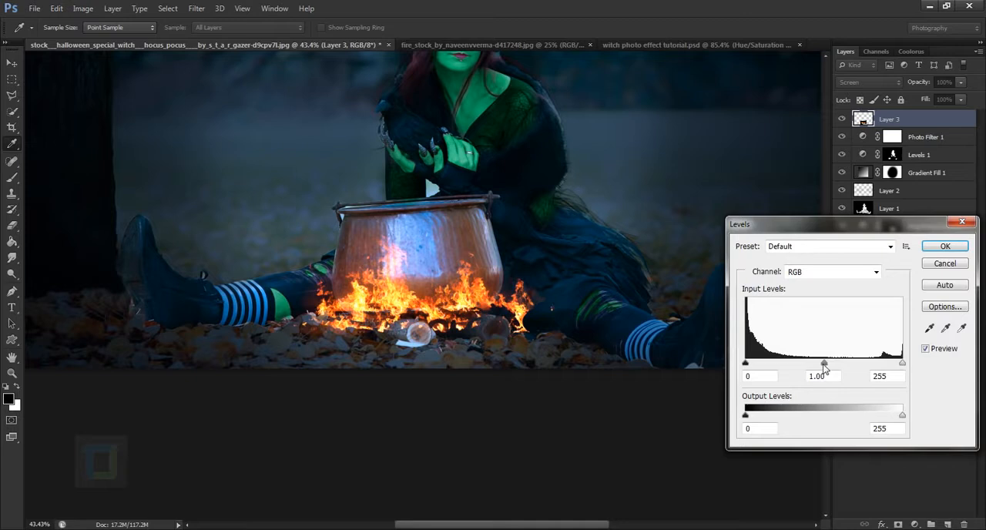
mouse_move(824, 366)
left_mouse_down()
mouse_move(808, 367)
mouse_move(835, 368)
left_mouse_up()
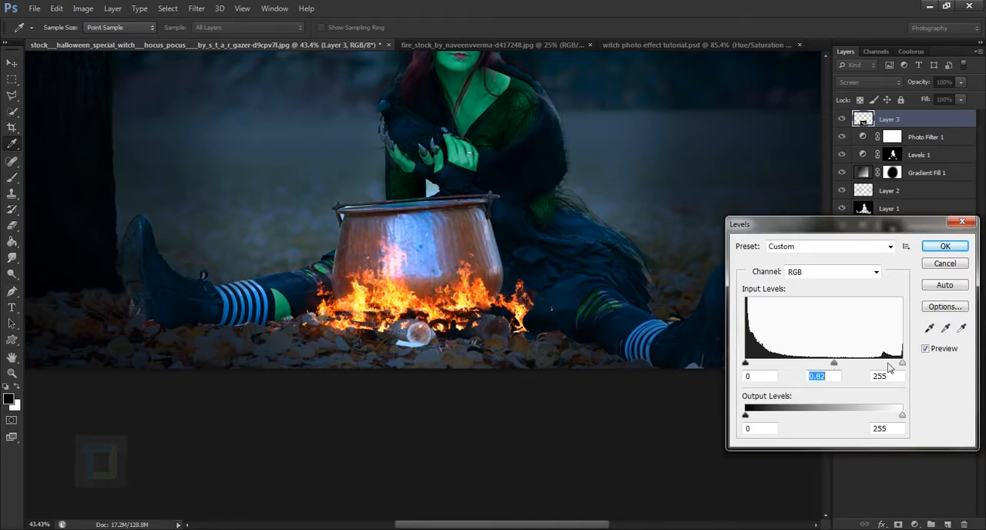
left_click_drag(902, 367, 890, 367)
left_click(888, 365)
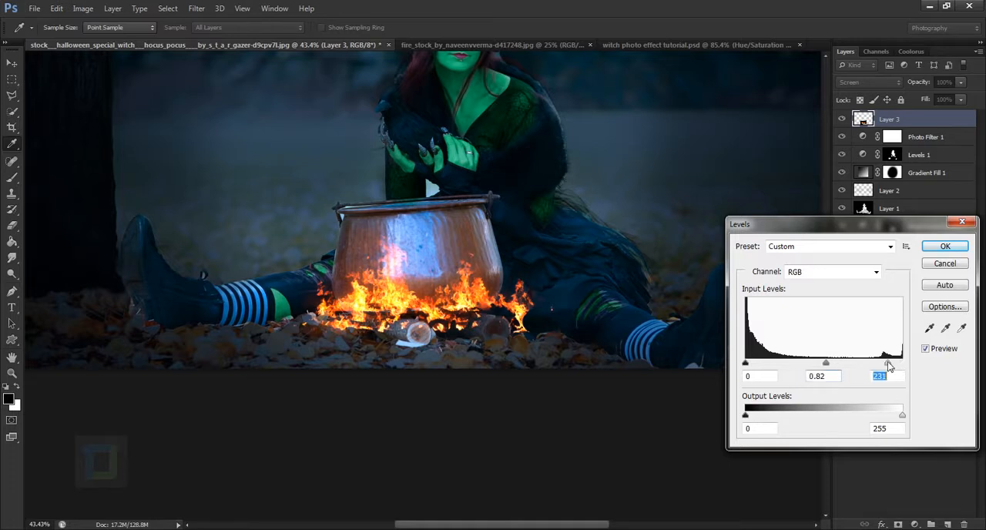
left_click(927, 350)
left_click(943, 249)
scroll(445, 301, "down", 5)
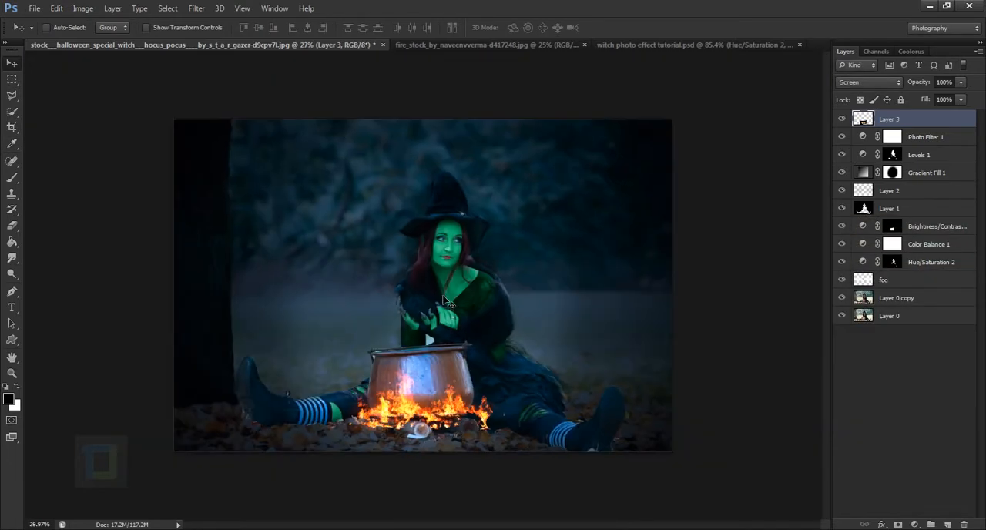
Create a new empty layer above the fire layer and ready the Brush tool at 100 px.
scroll(444, 302, "up", 1)
key("b")
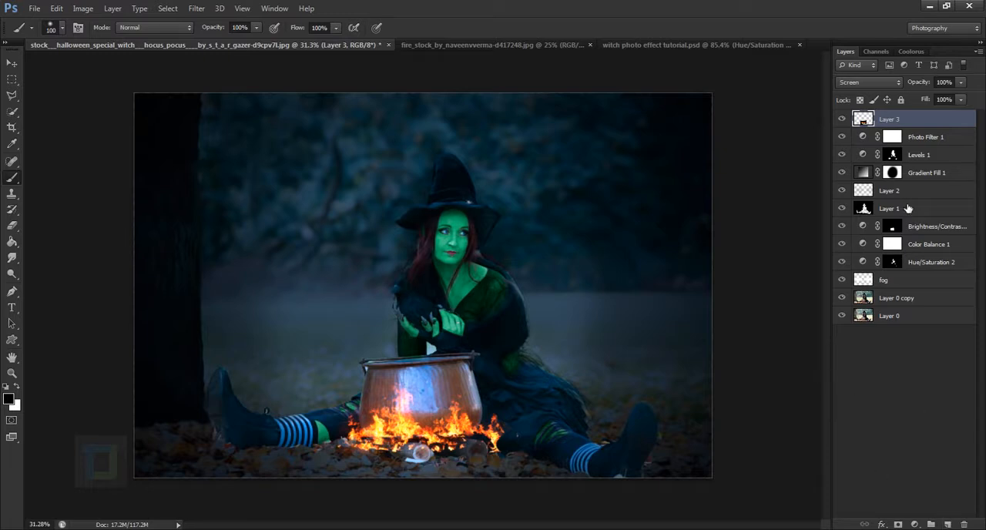
left_click(947, 524)
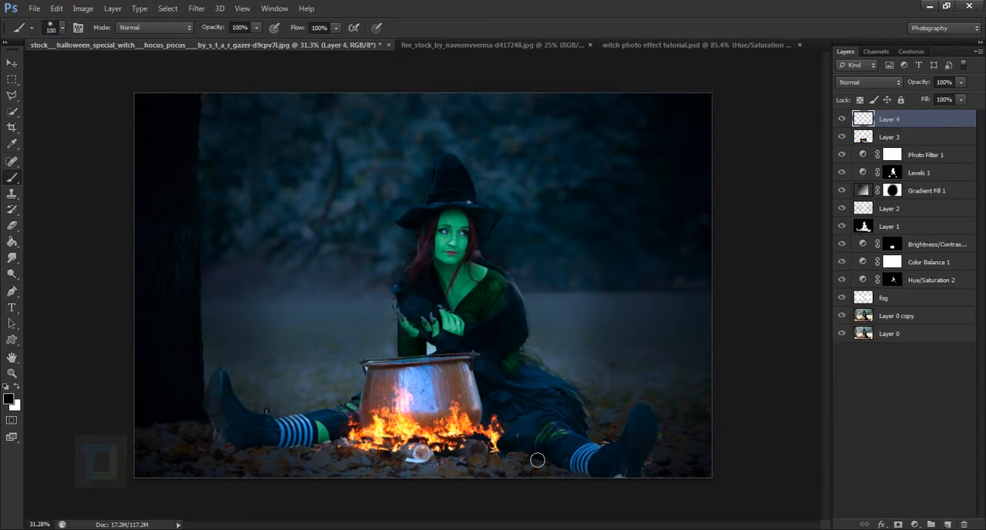
Set the foreground colour to dark orange-brown 502f0c for painting with the Brush tool.
left_click(9, 400)
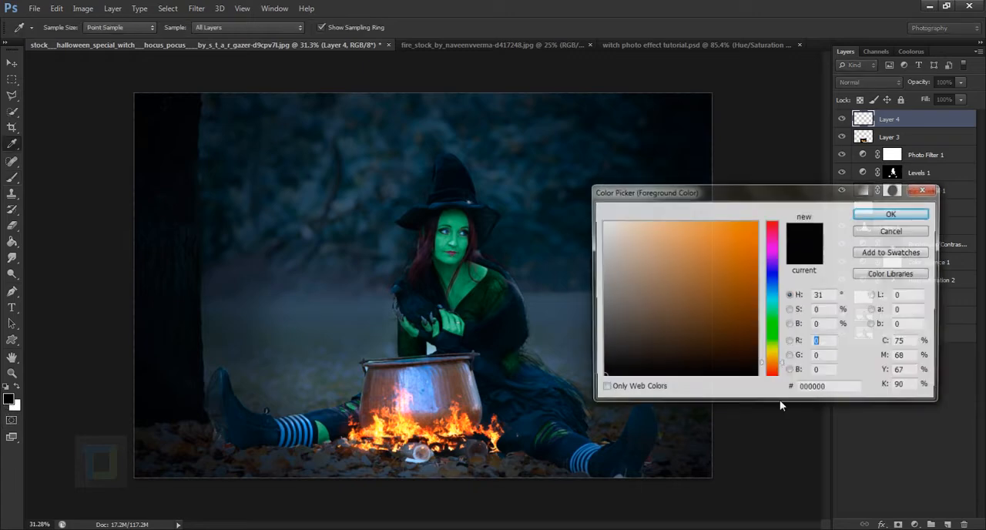
left_click(734, 329)
left_click(736, 332)
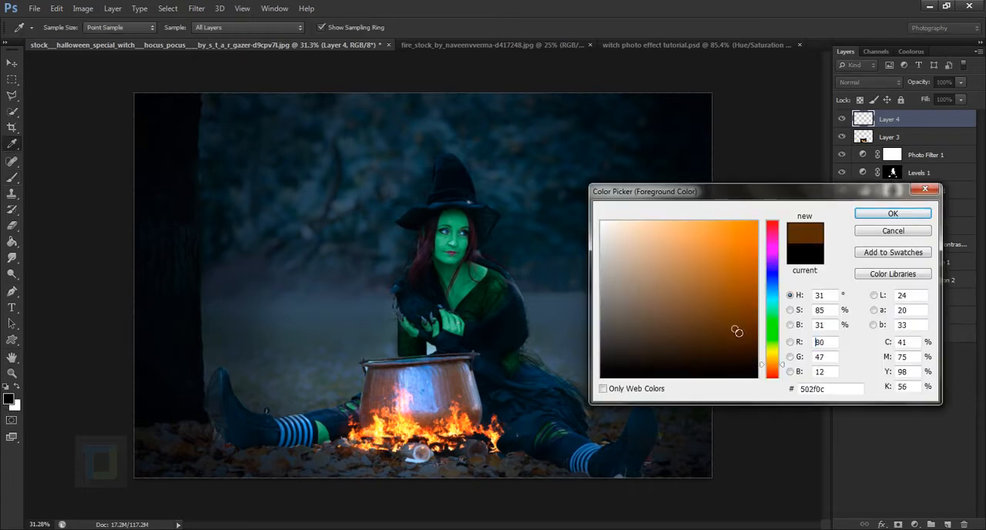
left_click(877, 214)
key("b")
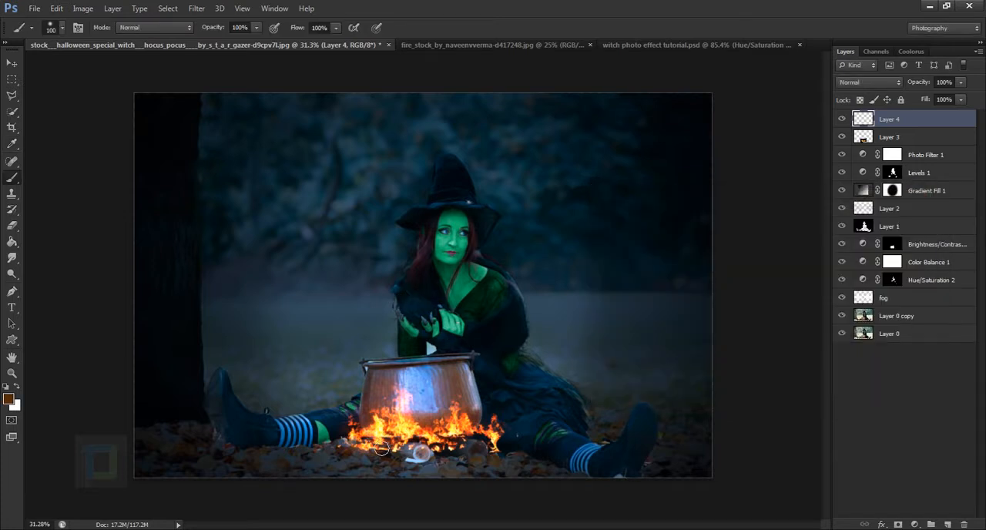
Paint over the flames at the cauldron's base with a 250 px brush and set the painted layer to Soft Light.
key("bracketright")
key("bracketright")
key("bracketright")
key("bracketright")
mouse_move(374, 448)
left_mouse_down()
mouse_move(383, 452)
mouse_move(385, 437)
mouse_move(493, 447)
mouse_move(479, 433)
mouse_move(460, 460)
mouse_move(380, 459)
left_mouse_up()
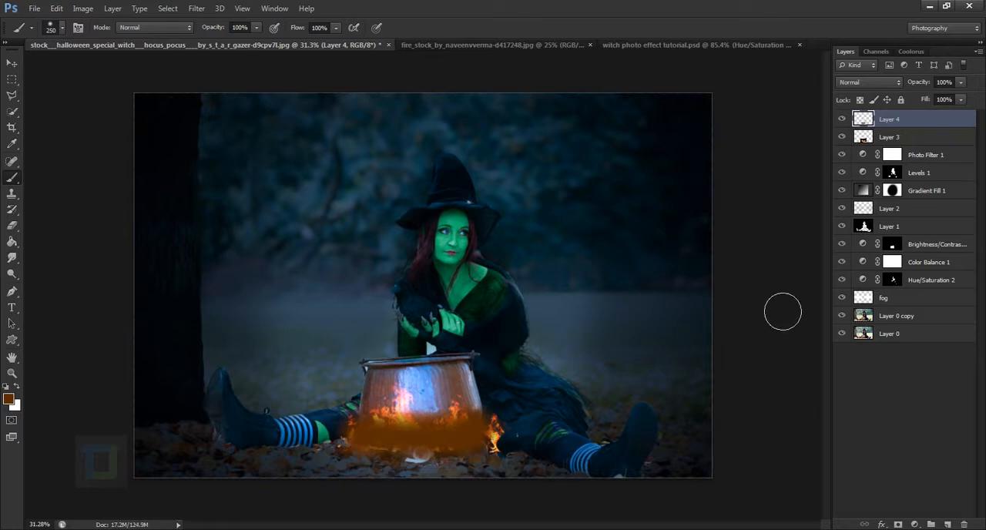
left_click(874, 86)
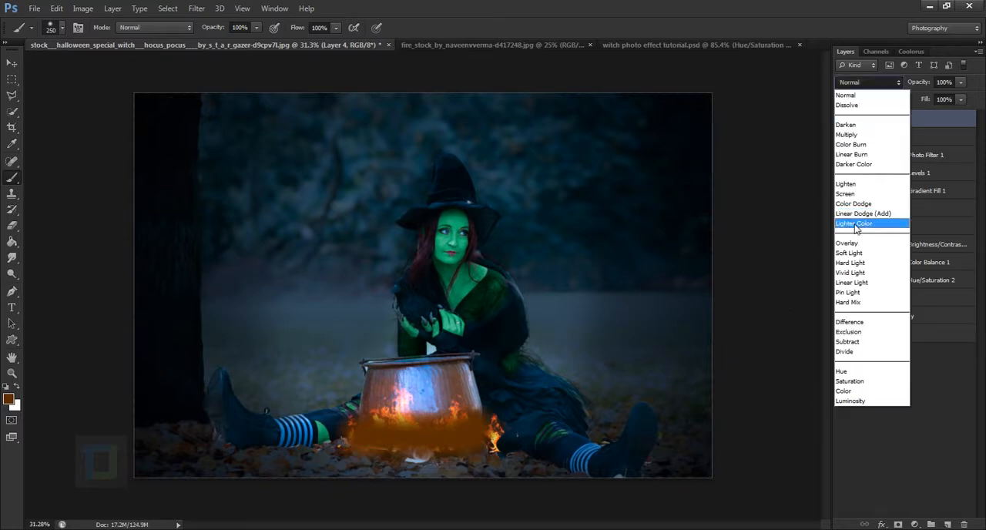
left_click(850, 254)
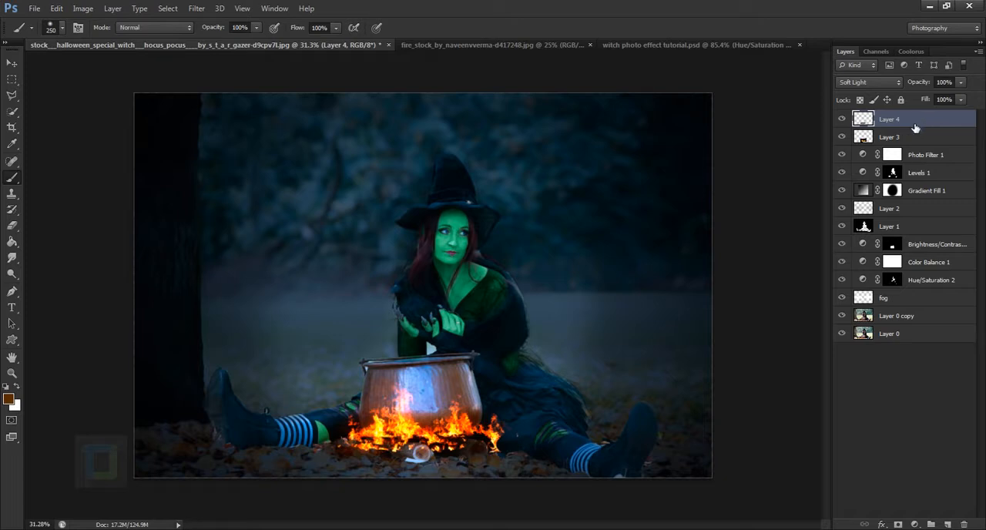
Duplicate the painted glow layer and set the copy's blend mode to Screen.
key("ctrl+j")
left_click(877, 80)
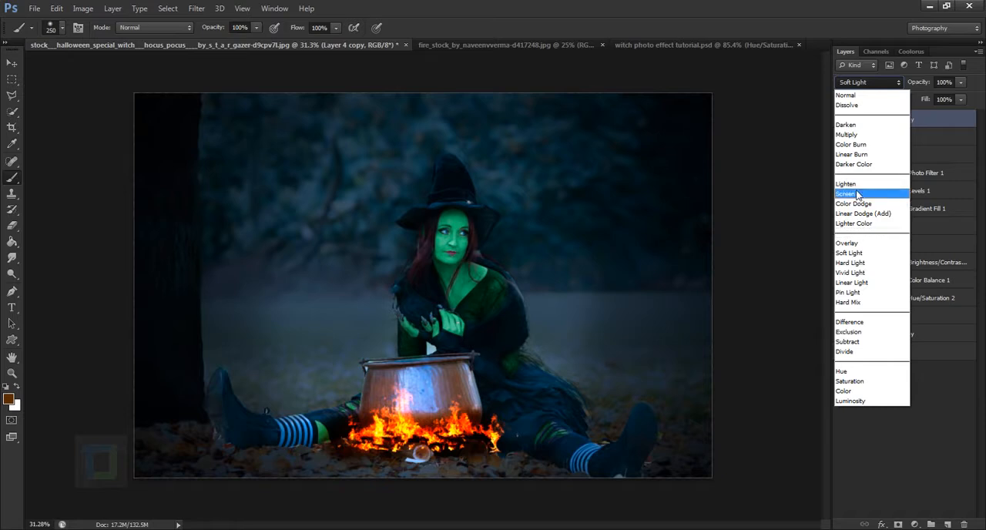
left_click(859, 193)
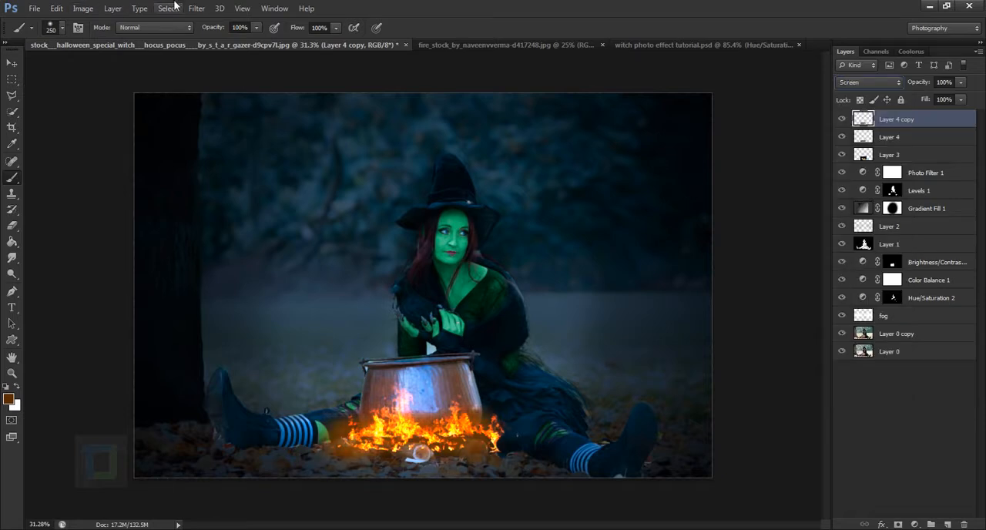
Apply a Gaussian Blur with a radius of about 38.7 pixels to the duplicated glow layer.
left_click(196, 9)
mouse_move(214, 139)
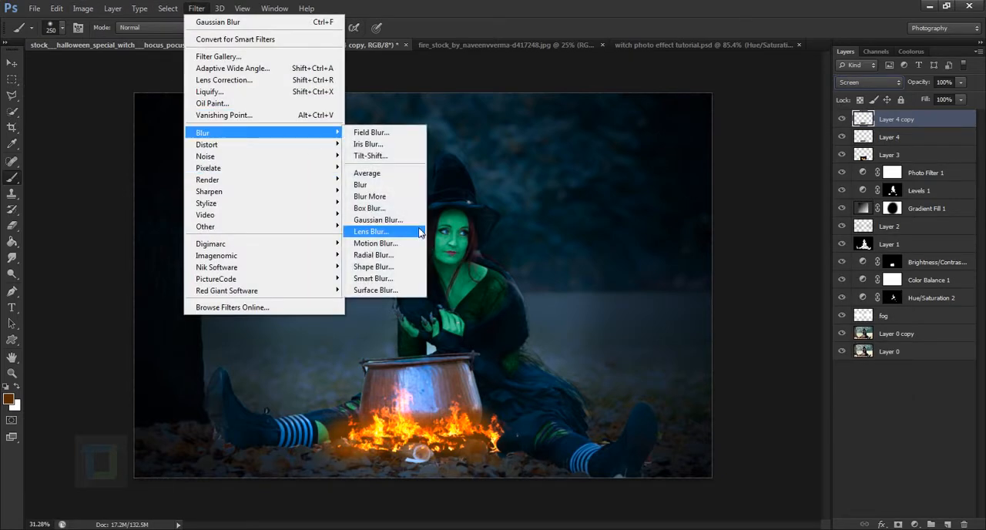
left_click(378, 220)
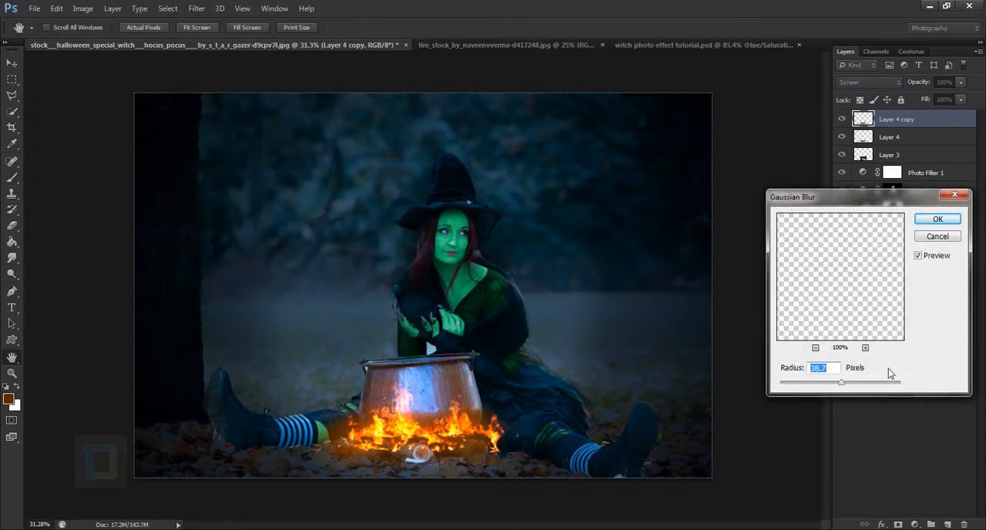
left_click_drag(841, 389, 841, 389)
left_click(936, 220)
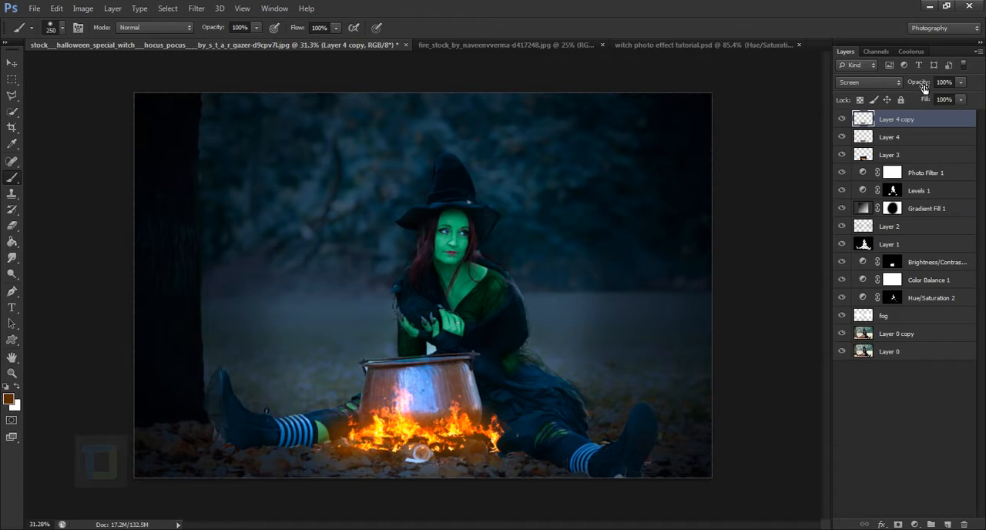
Lower the Screen glow layer's opacity to 44% and brush extra glow onto the area beside the flames.
left_click_drag(921, 83, 890, 77)
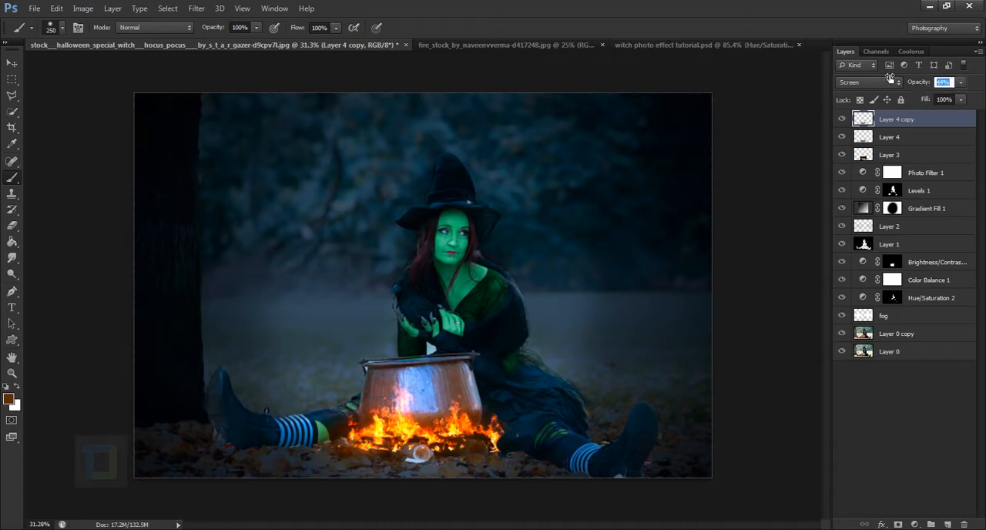
left_click(842, 118)
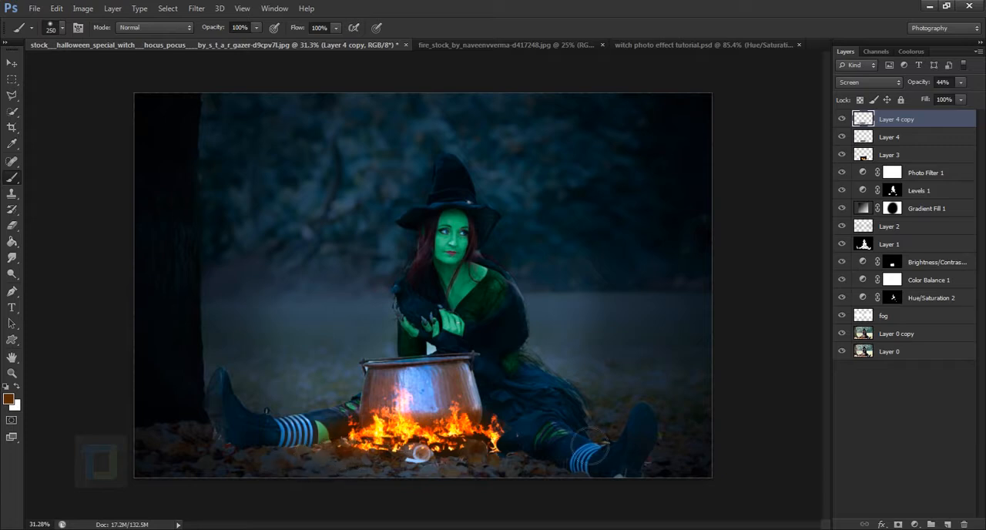
left_click_drag(533, 460, 532, 468)
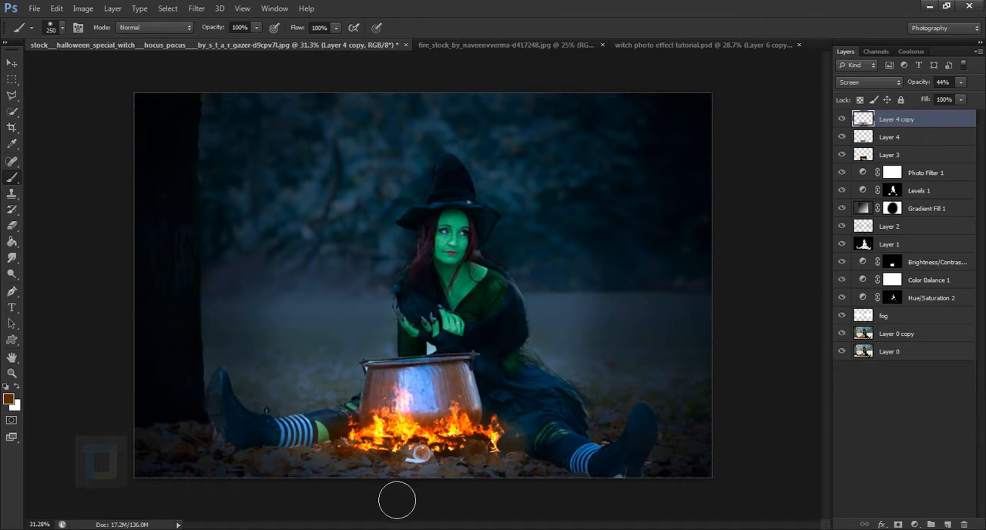
Create a new layer above the glow layers and set the foreground colour to magenta 931298.
scroll(414, 471, "up", 2)
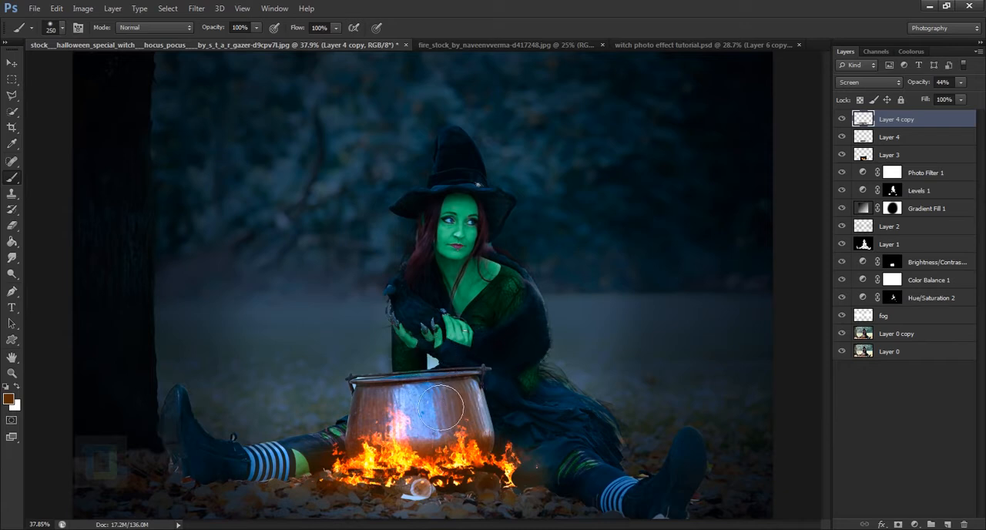
scroll(452, 301, "down", 4)
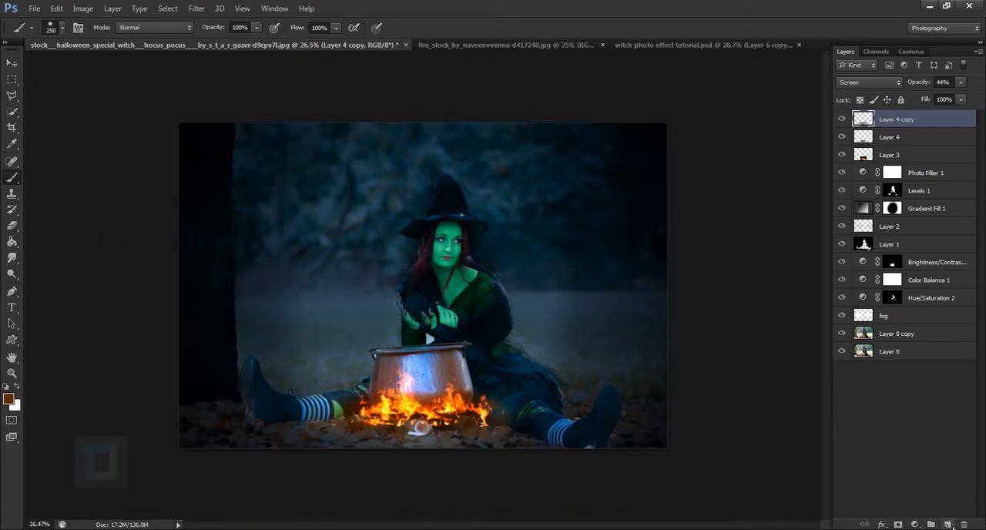
left_click(949, 525)
left_click(9, 397)
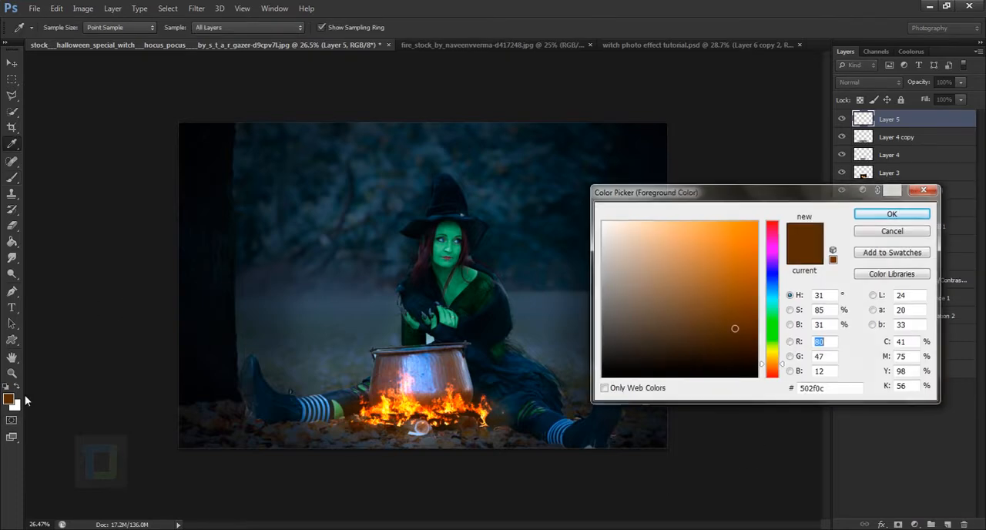
left_click_drag(770, 259, 772, 248)
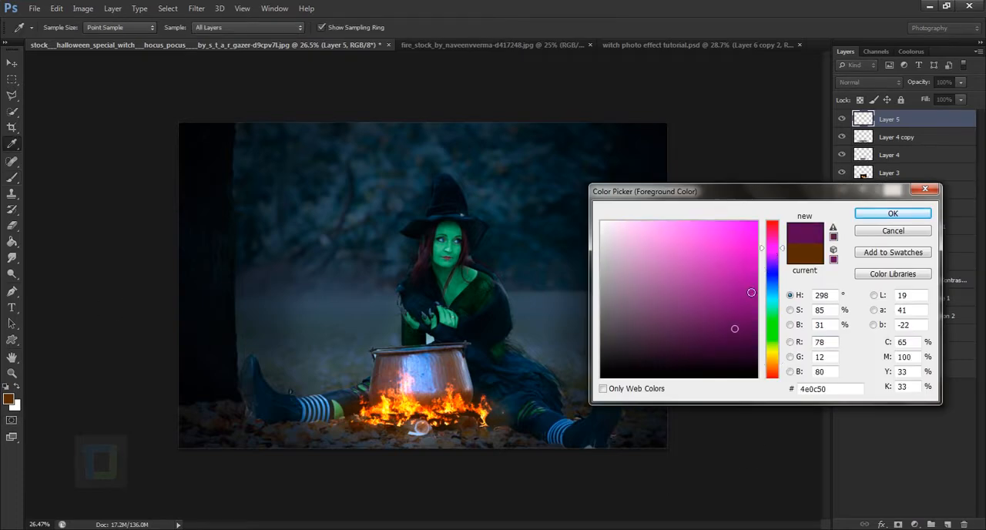
left_click_drag(750, 293, 743, 288)
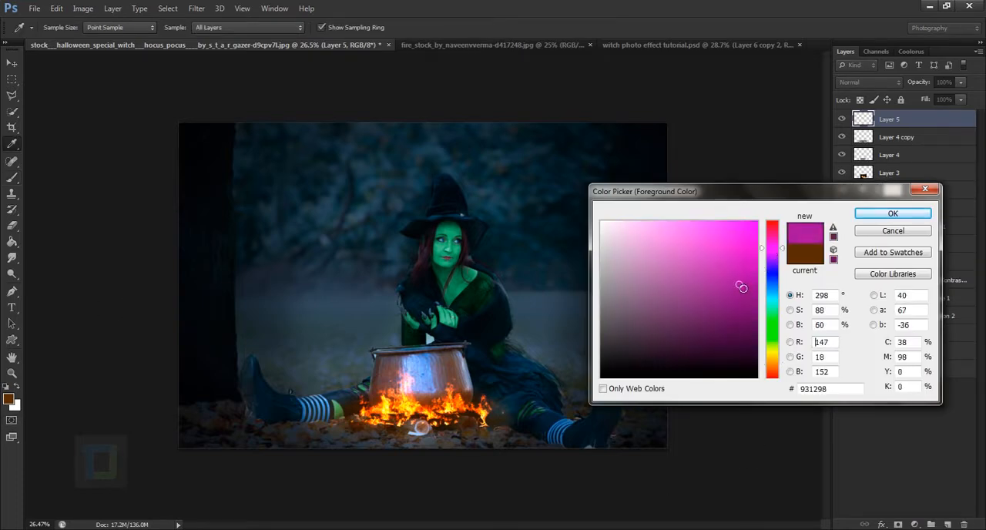
left_click(893, 214)
Paint a soft magenta cloud above the cauldron's opening with a 500 px brush.
key("bracketright")
key("bracketright")
key("bracketright")
key("bracketright")
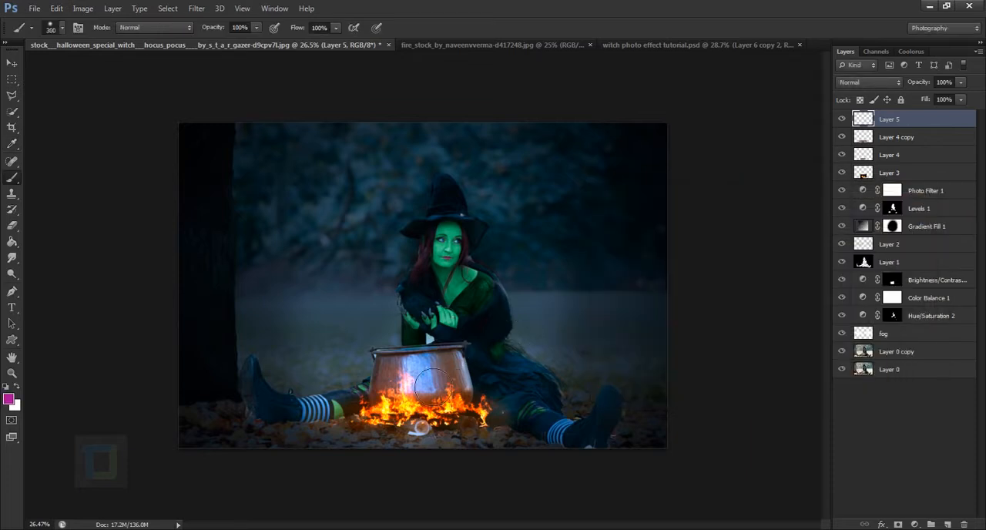
scroll(464, 412, "up", 3)
key("bracketright")
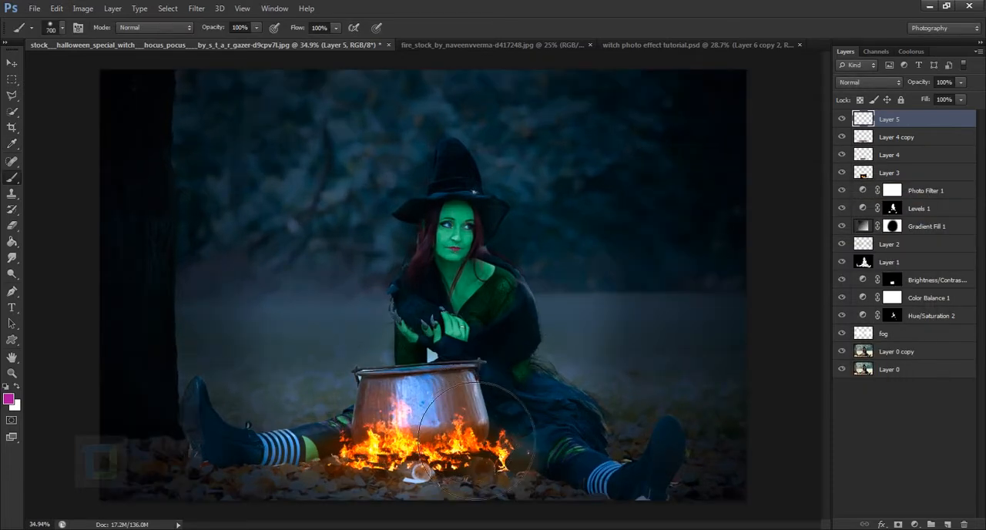
scroll(470, 427, "up", 2)
key("bracketleft")
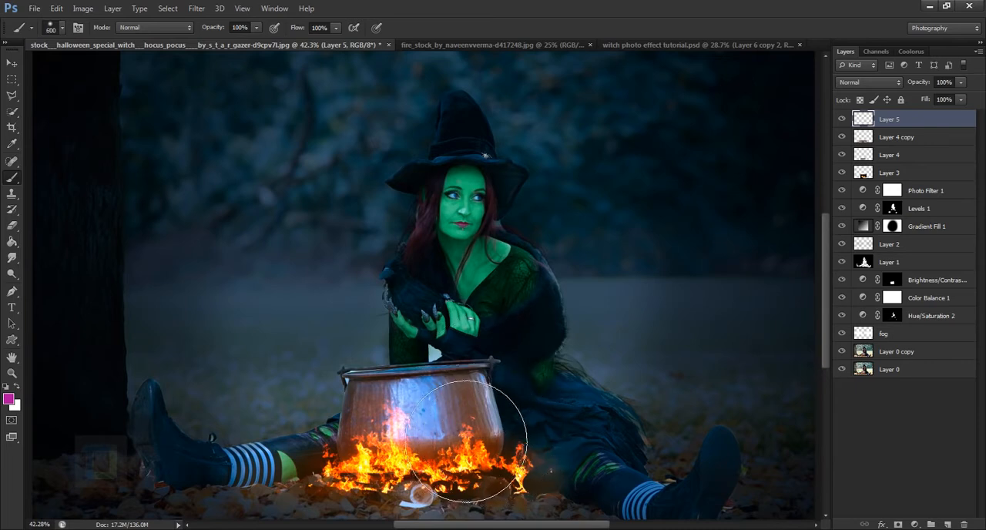
key("bracketleft")
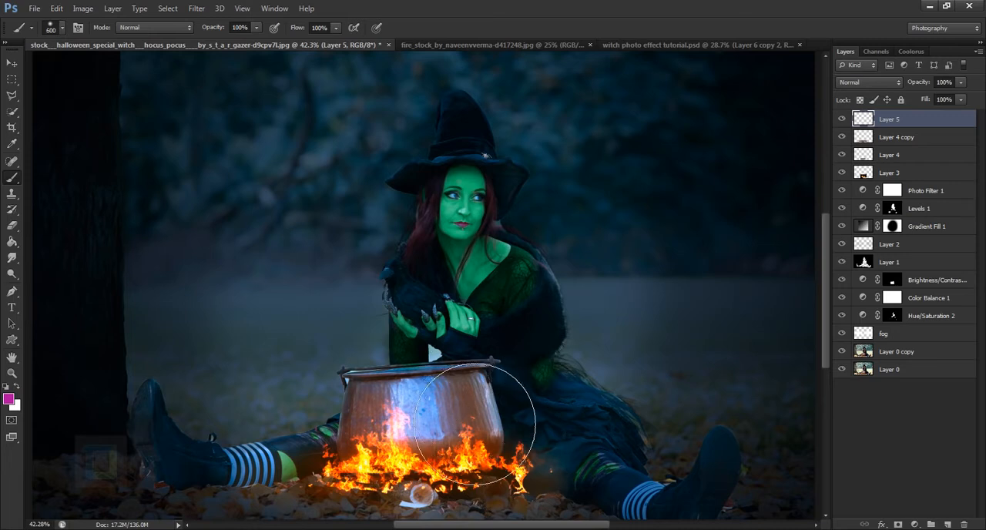
left_click(422, 349)
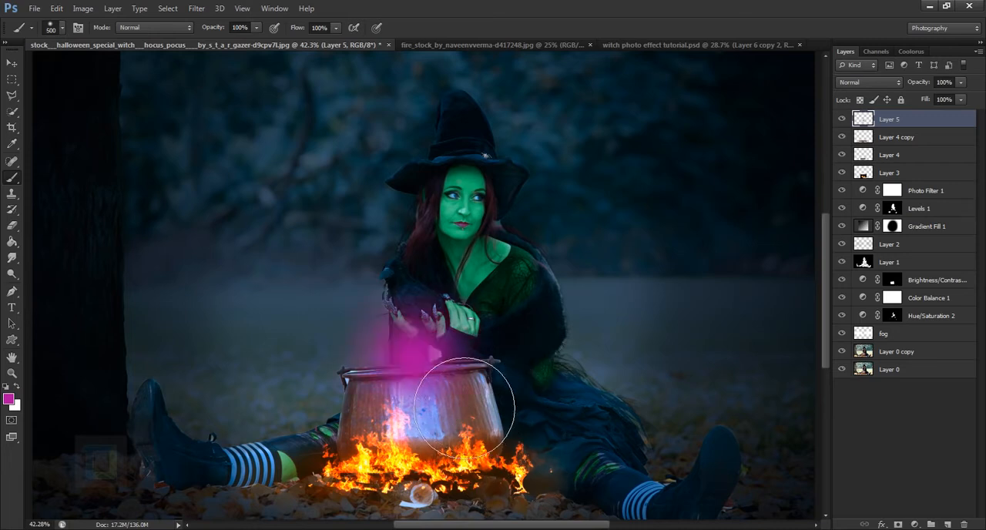
left_click(433, 333)
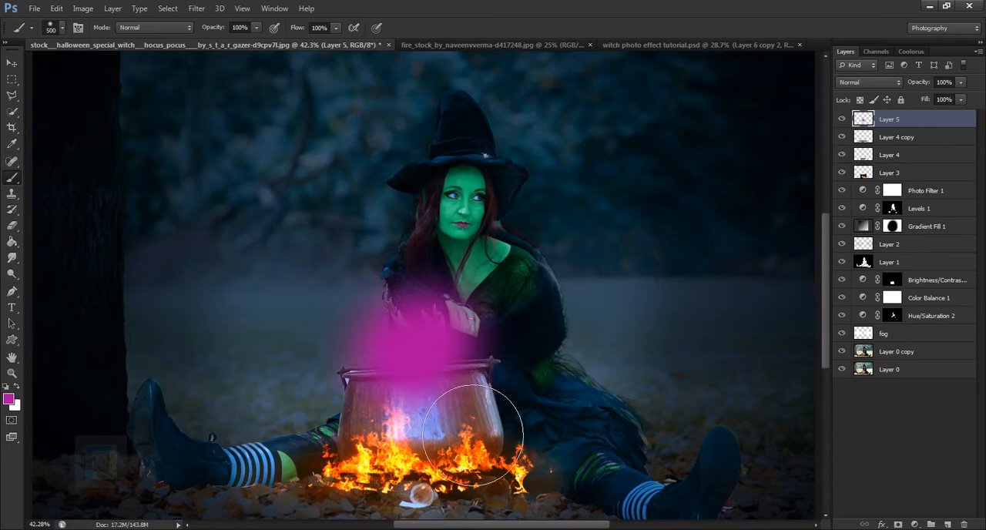
Erase the magenta spill from the cauldron's body with a 175 px Eraser, undoing the first pass and redoing it up close.
scroll(601, 429, "up", 1)
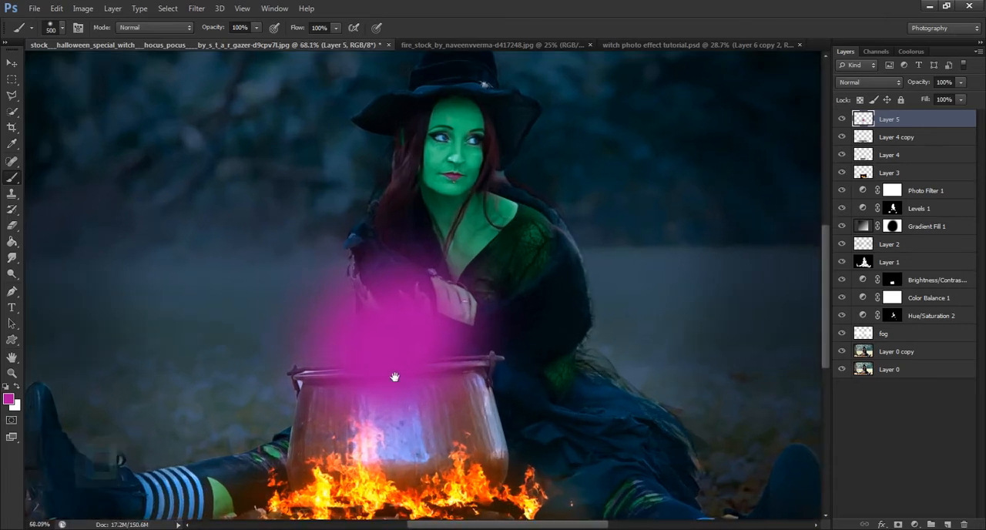
scroll(532, 268, "up", 2)
left_click_drag(16, 228, 69, 223)
key("bracketright")
key("bracketright")
key("bracketright")
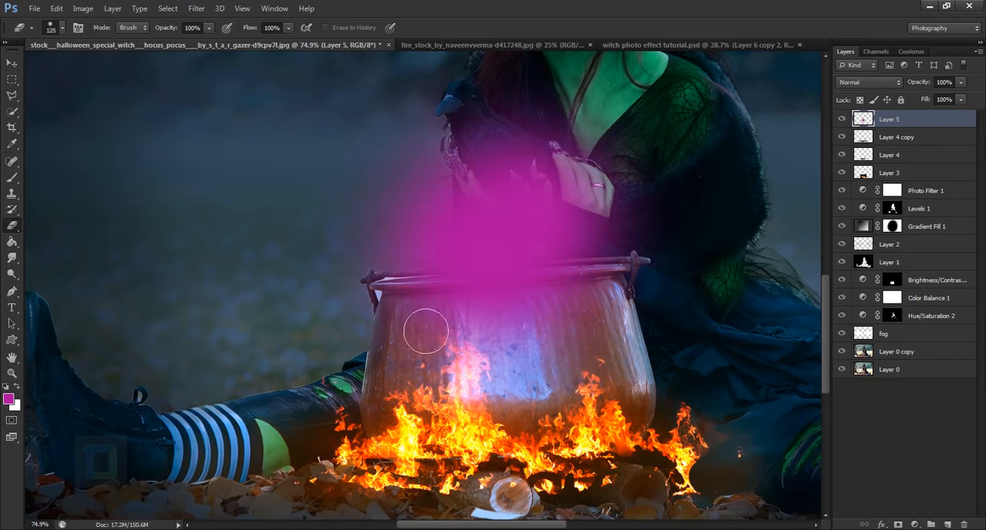
mouse_move(441, 331)
left_mouse_down()
mouse_move(607, 359)
mouse_move(623, 342)
mouse_move(568, 359)
mouse_move(491, 362)
mouse_move(448, 360)
mouse_move(516, 360)
mouse_move(632, 337)
mouse_move(530, 345)
left_mouse_up()
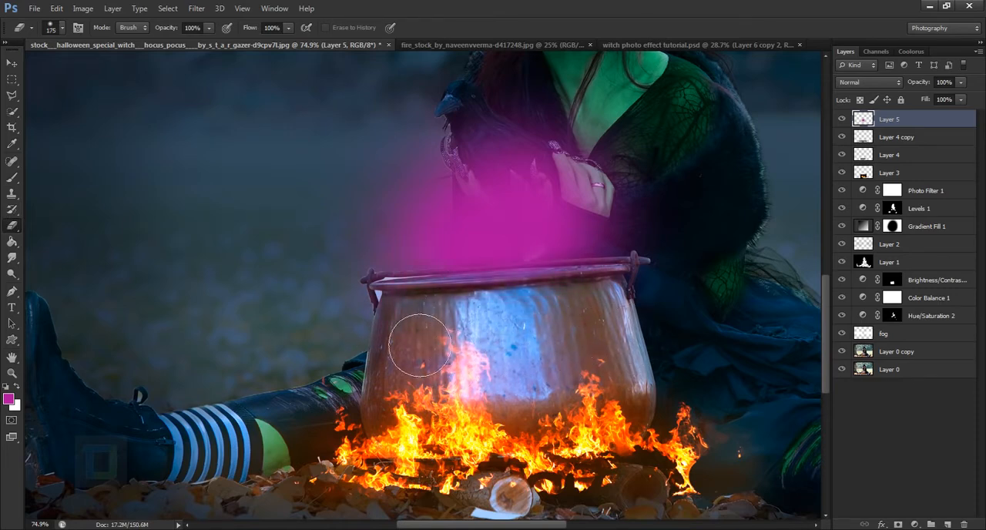
scroll(531, 374, "up", 5)
key("ctrl+z")
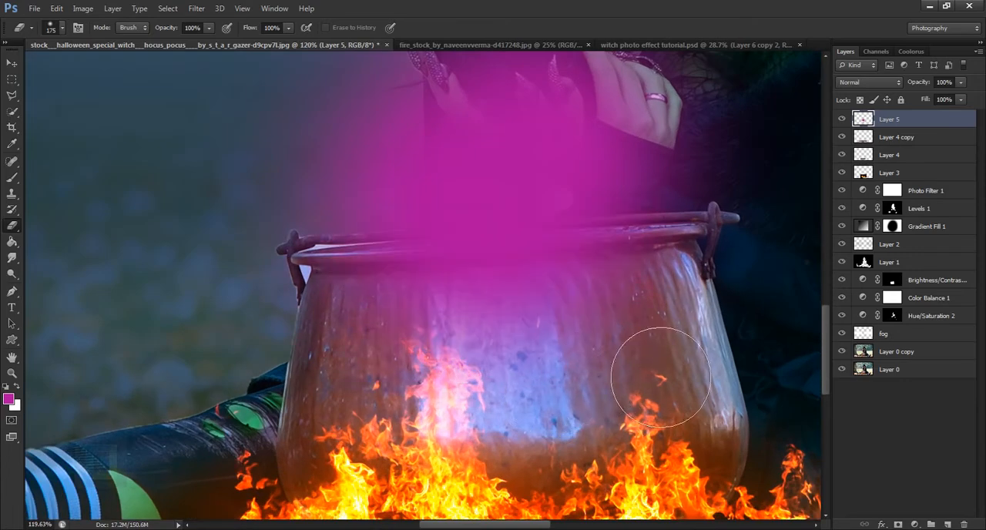
mouse_move(705, 376)
left_mouse_down()
mouse_move(549, 369)
mouse_move(389, 393)
mouse_move(591, 385)
left_mouse_up()
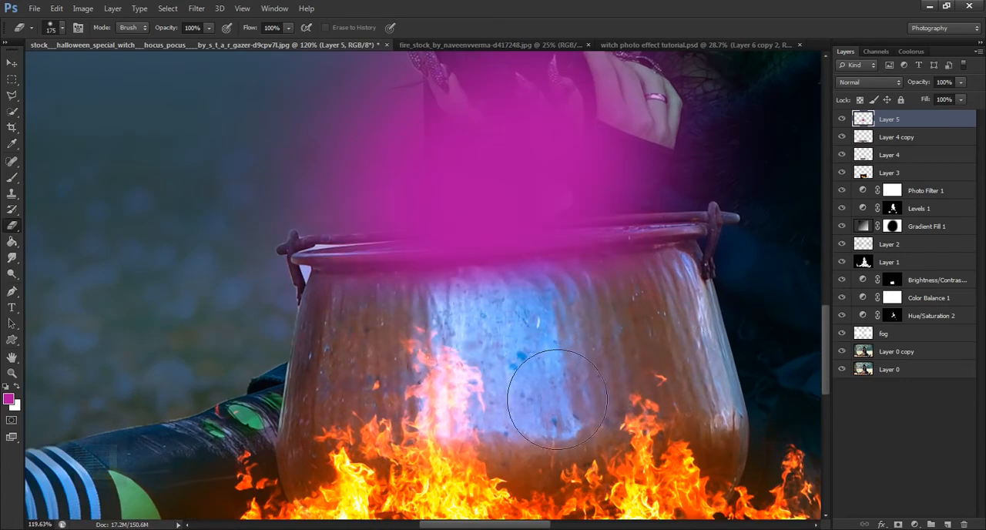
Erase the remaining magenta just below the cauldron's rim with a 100 px Eraser.
key("bracketleft")
key("bracketleft")
key("bracketleft")
mouse_move(577, 328)
left_mouse_down()
mouse_move(365, 333)
mouse_move(609, 319)
mouse_move(698, 299)
mouse_move(604, 320)
mouse_move(358, 327)
mouse_move(501, 325)
mouse_move(399, 318)
mouse_move(548, 321)
mouse_move(669, 297)
mouse_move(535, 312)
left_mouse_up()
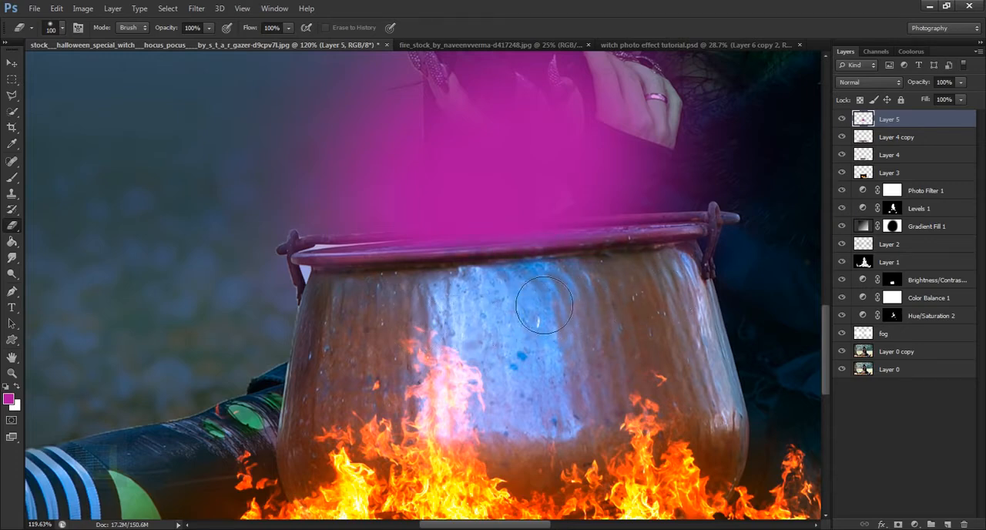
Pull the magenta cloud's upper edge upward with a 200 px Smudge tool at 63% strength.
scroll(458, 339, "down", 3)
scroll(454, 350, "down", 2)
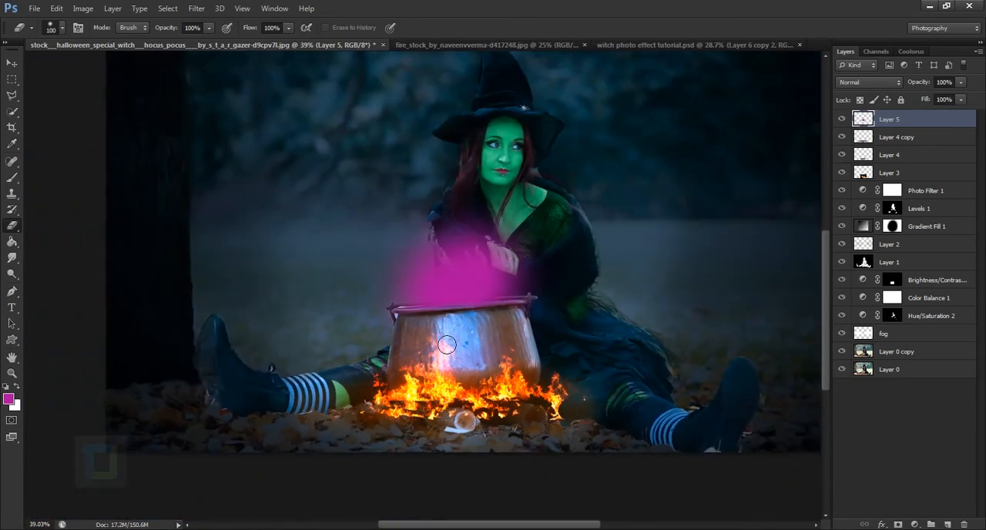
scroll(578, 378, "down", 2)
scroll(531, 374, "up", 1)
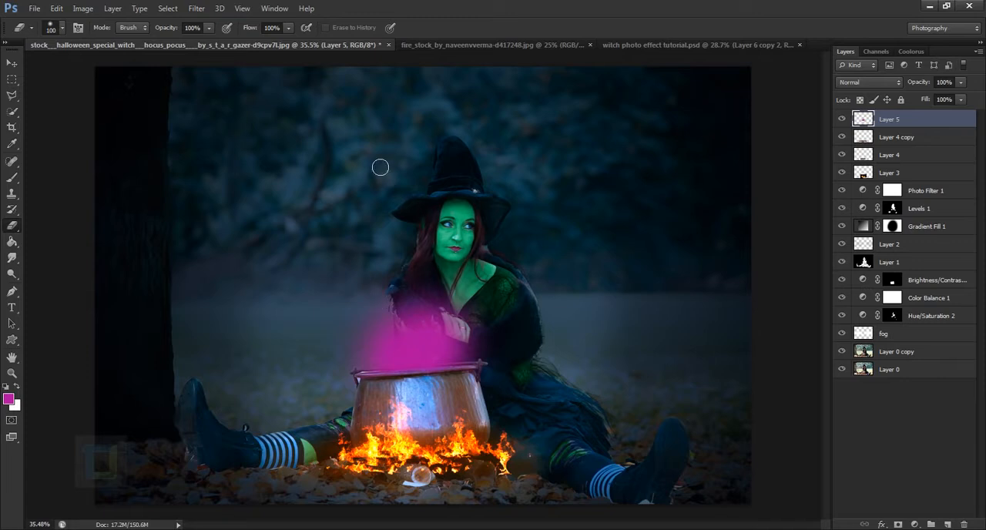
left_click_drag(11, 260, 58, 282)
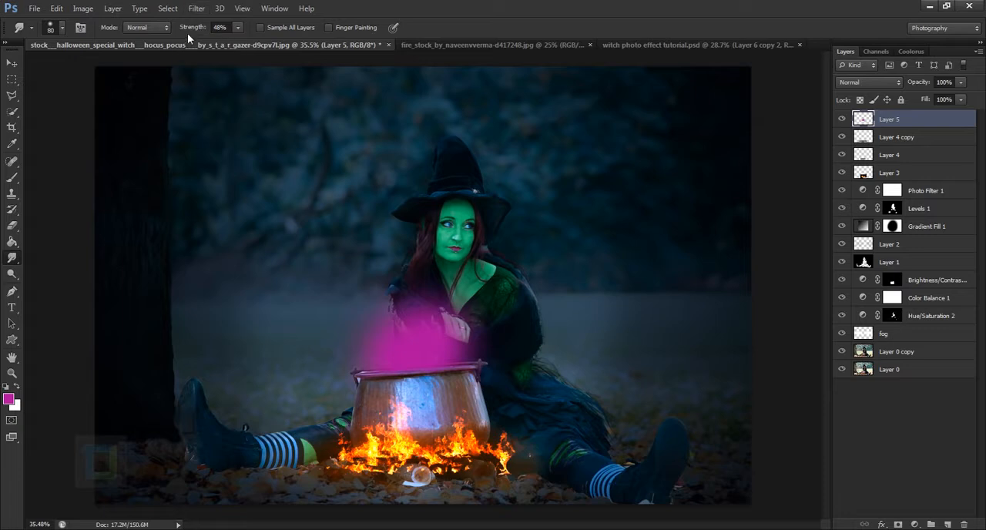
left_click_drag(187, 33, 206, 30)
key("bracketright")
key("bracketright")
key("bracketright")
key("bracketright")
key("bracketright")
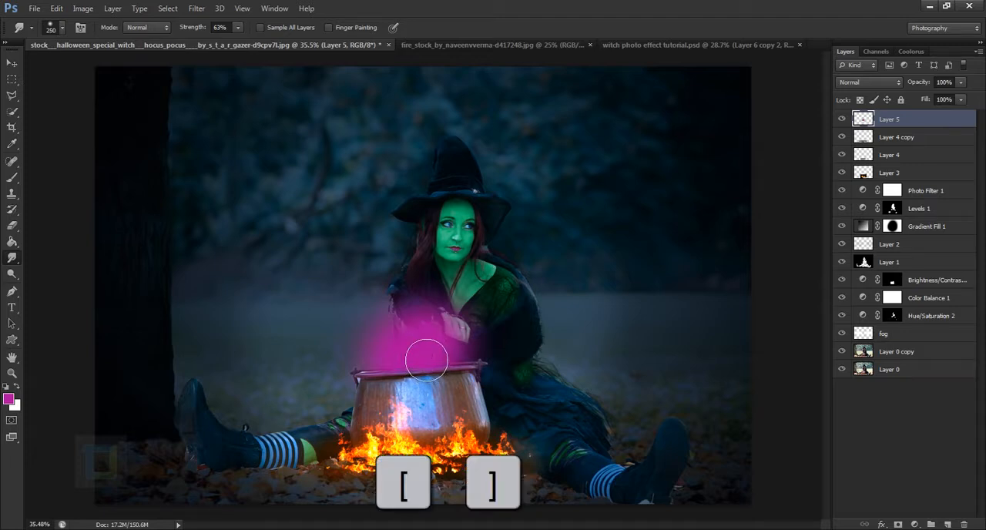
key("bracketleft")
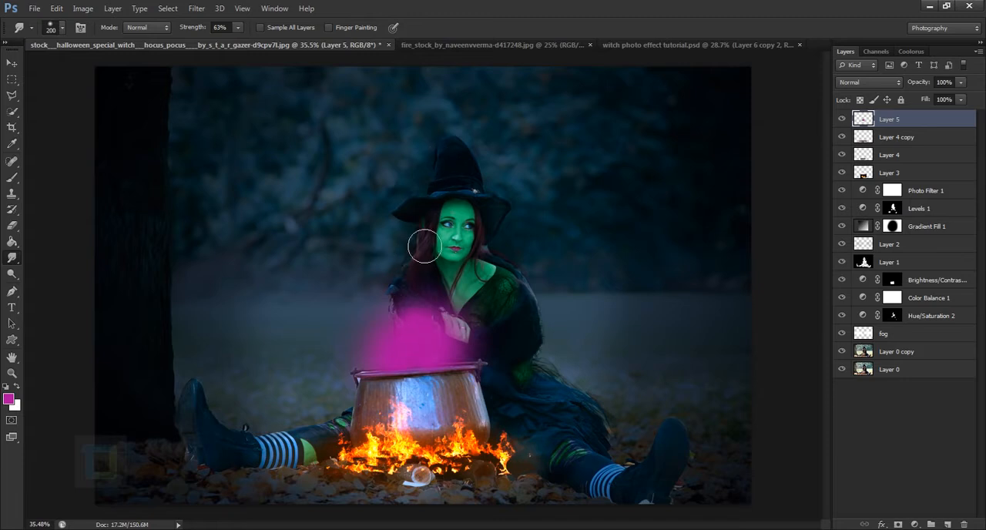
left_click_drag(412, 315, 402, 211)
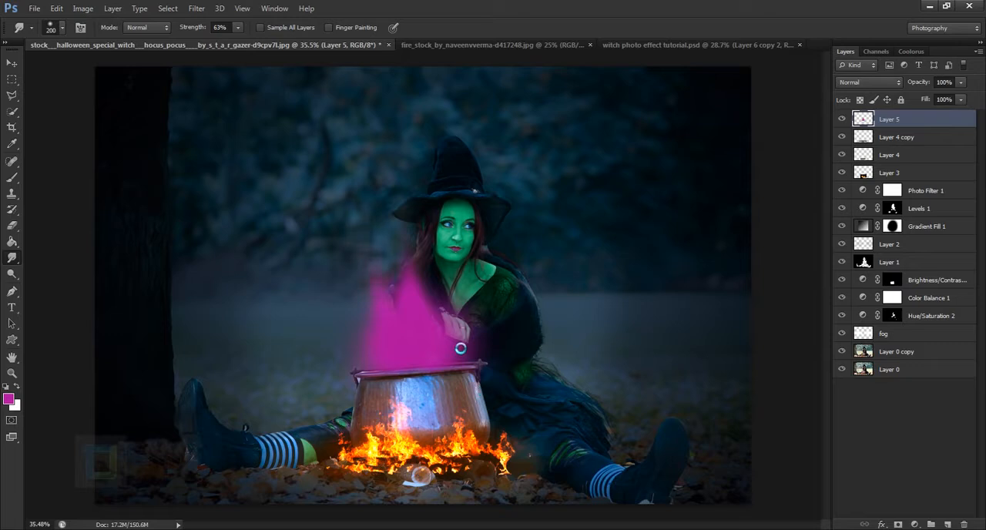
Smudge the magenta cloud's edges outward and upward into thin flame-like wisps with a 100 px brush.
key("bracketleft")
key("bracketleft")
key("bracketleft")
key("bracketleft")
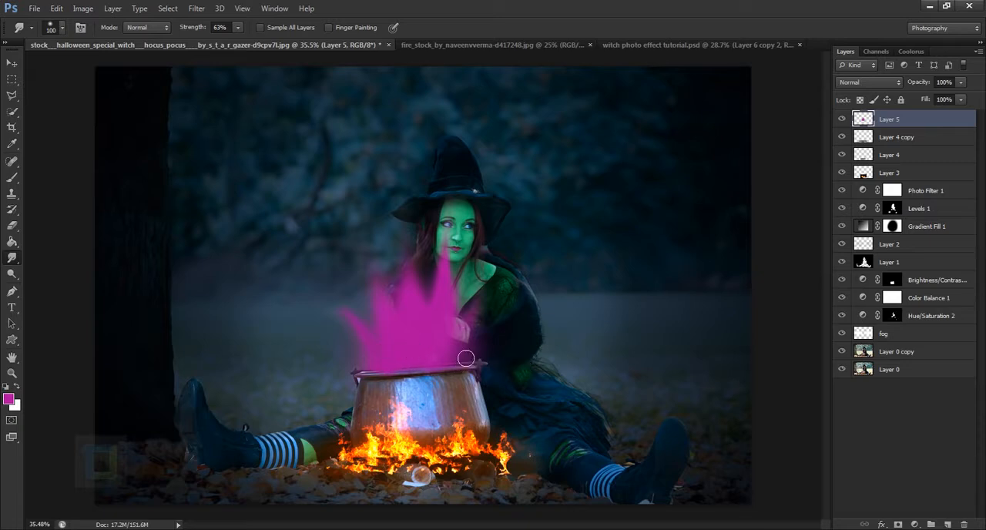
left_click_drag(470, 361, 493, 346)
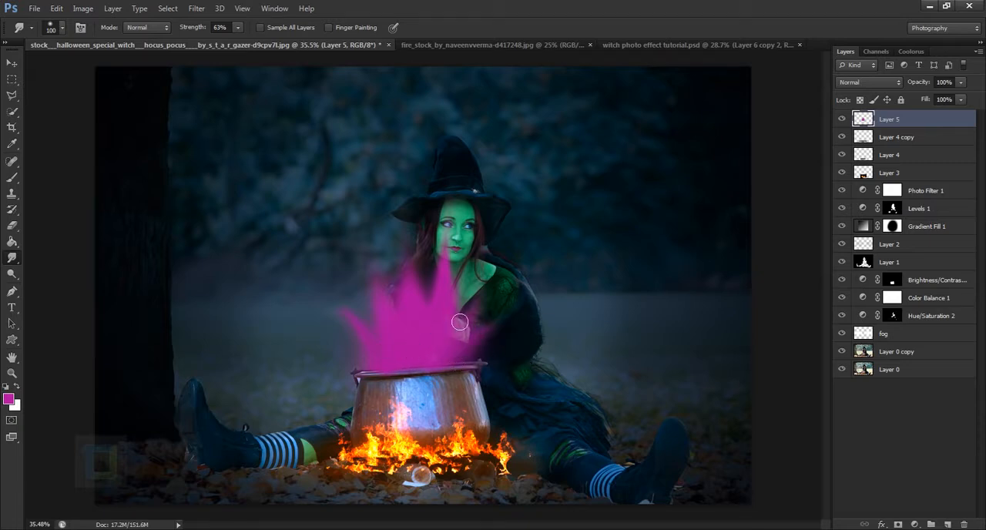
mouse_move(454, 287)
left_mouse_down()
mouse_move(452, 210)
mouse_move(459, 281)
left_mouse_up()
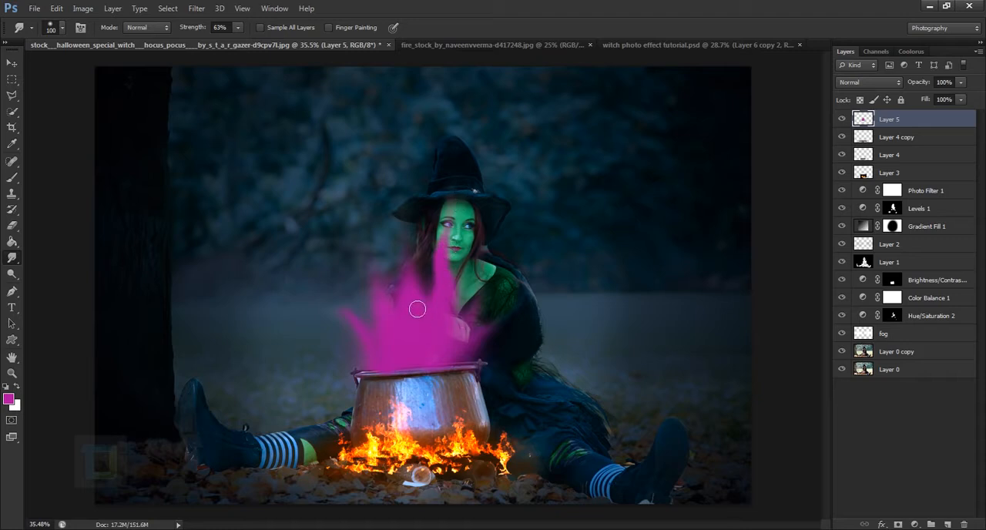
left_click_drag(420, 307, 405, 222)
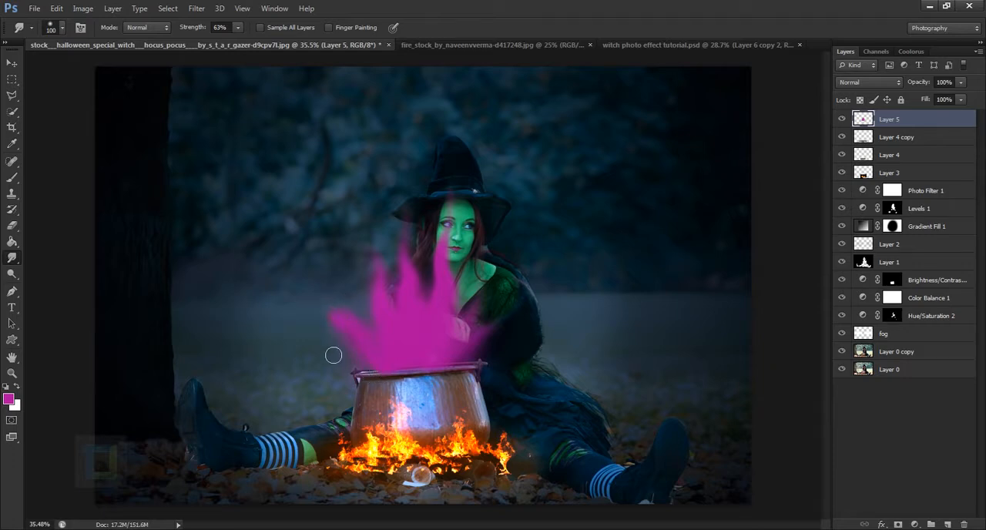
left_click_drag(349, 339, 338, 225)
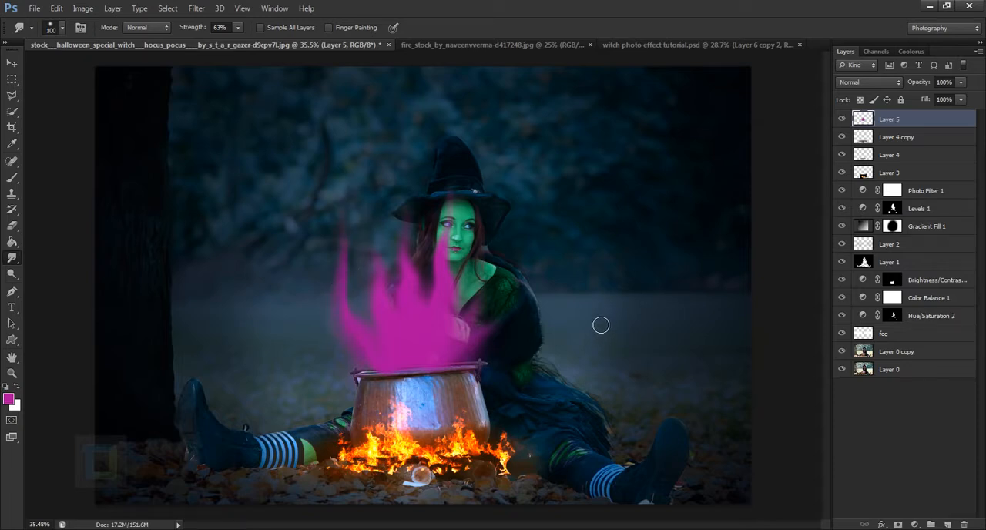
Free-transform the magenta smoke to 88.41% width and 79.57% height, rotate it 6.16°, and place it over the cauldron's opening.
key("ctrl+t")
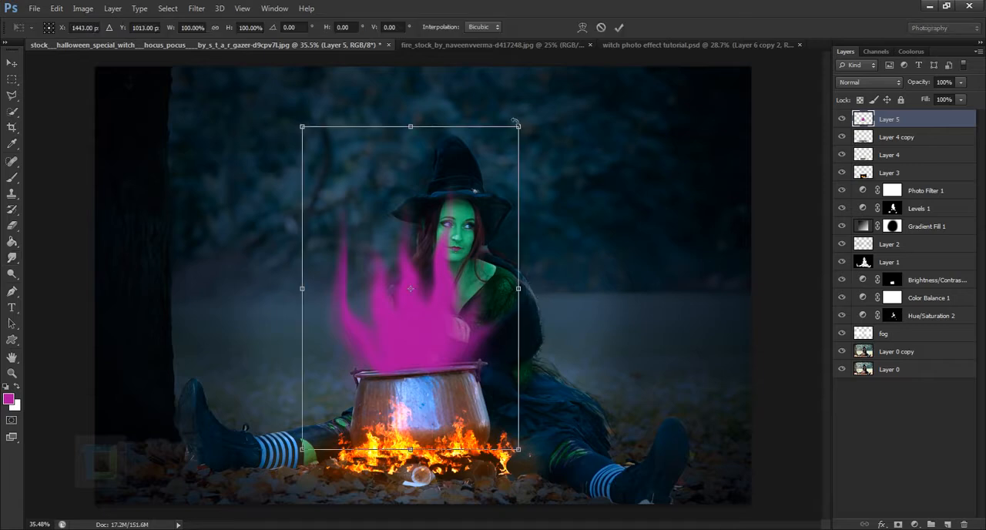
left_click_drag(521, 126, 475, 193)
left_click_drag(413, 345, 432, 328)
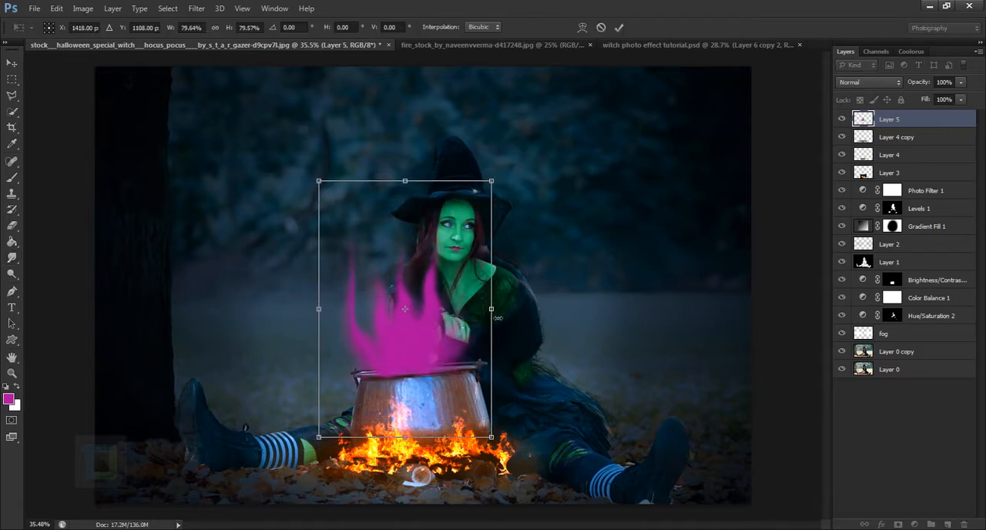
left_click_drag(496, 313, 514, 313)
mouse_move(475, 351)
left_mouse_down()
mouse_move(461, 350)
mouse_move(466, 360)
left_mouse_up()
left_click_drag(528, 184, 565, 171)
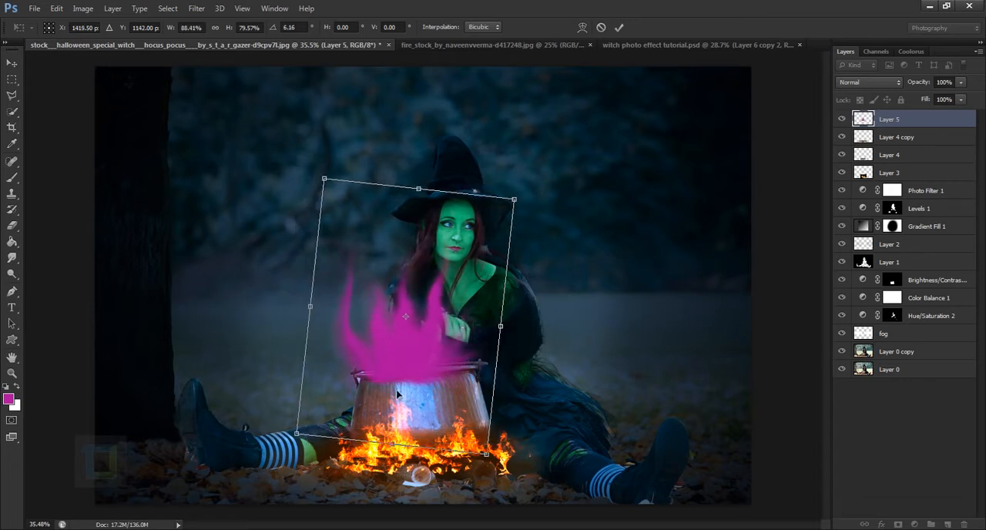
left_click_drag(428, 368, 436, 365)
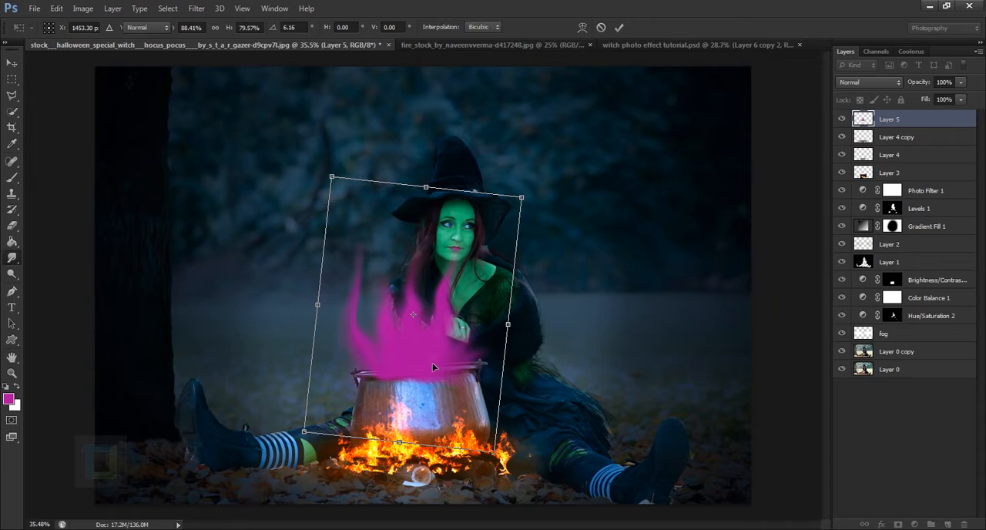
key("Return")
Erase the magenta overlapping the cauldron's body below the rim with a 100 px Eraser, undoing the first stroke and redoing it.
scroll(435, 366, "up", 2)
left_click(15, 226)
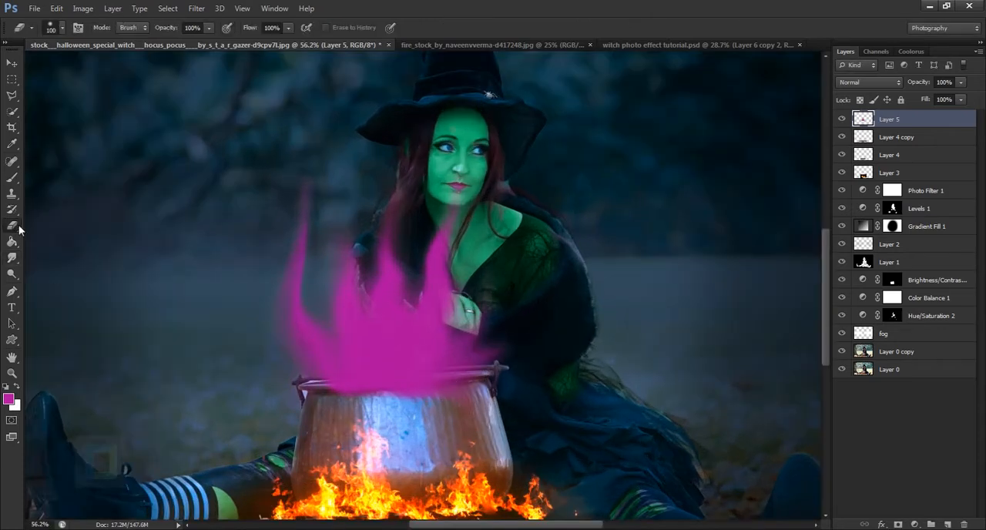
mouse_move(372, 417)
left_mouse_down()
mouse_move(441, 409)
mouse_move(315, 401)
mouse_move(493, 402)
mouse_move(471, 413)
left_mouse_up()
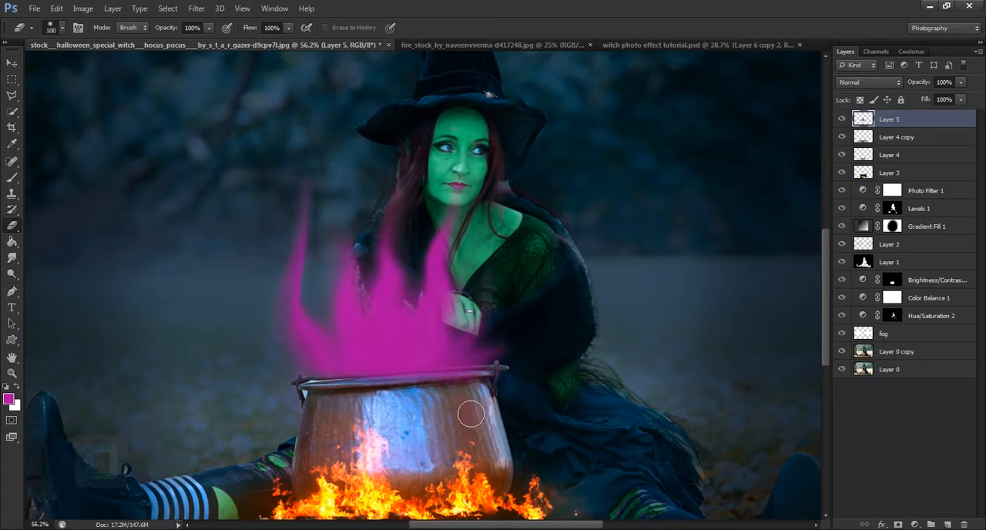
key("ctrl+z")
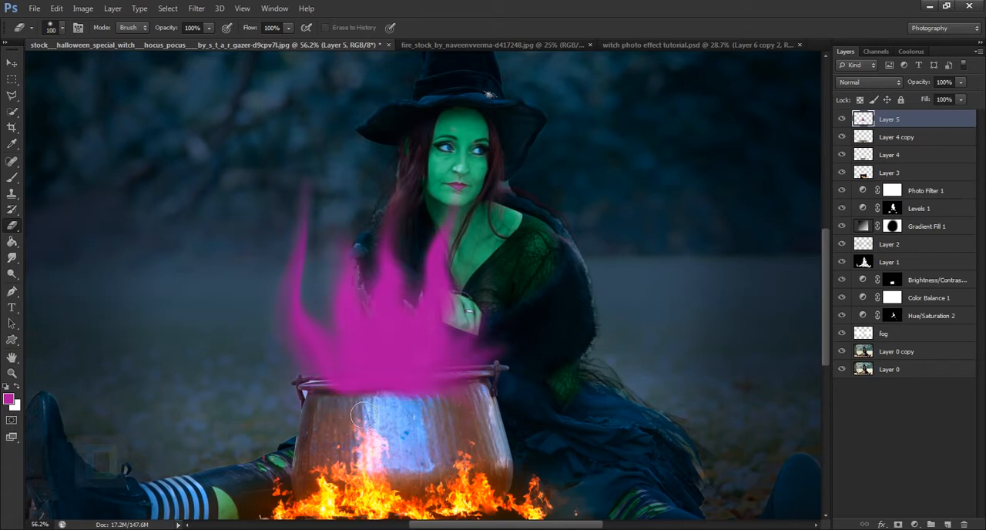
left_click_drag(388, 410, 493, 404)
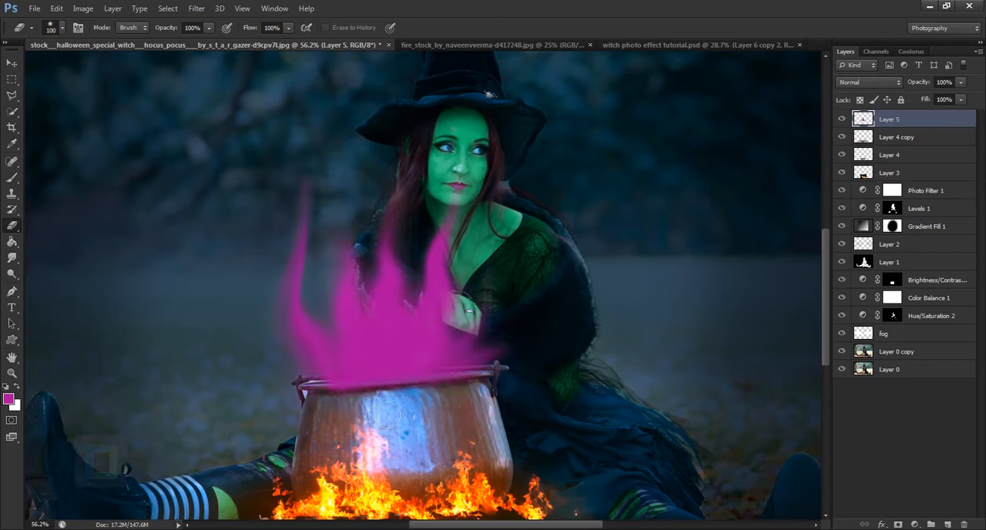
left_click_drag(387, 415, 328, 417)
Set the magenta smoke layer's blend mode to Screen and compare the image with the layer hidden and shown.
scroll(559, 508, "down", 3)
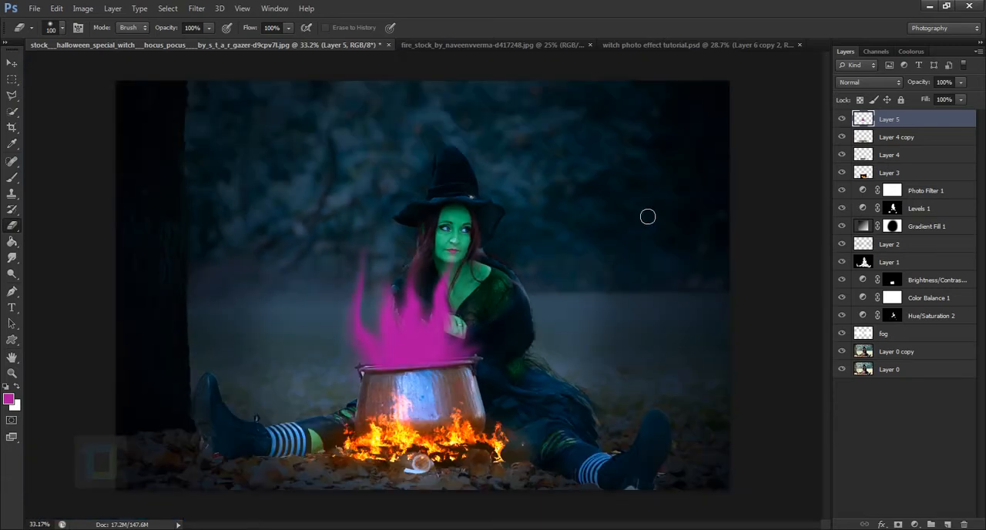
left_click(879, 87)
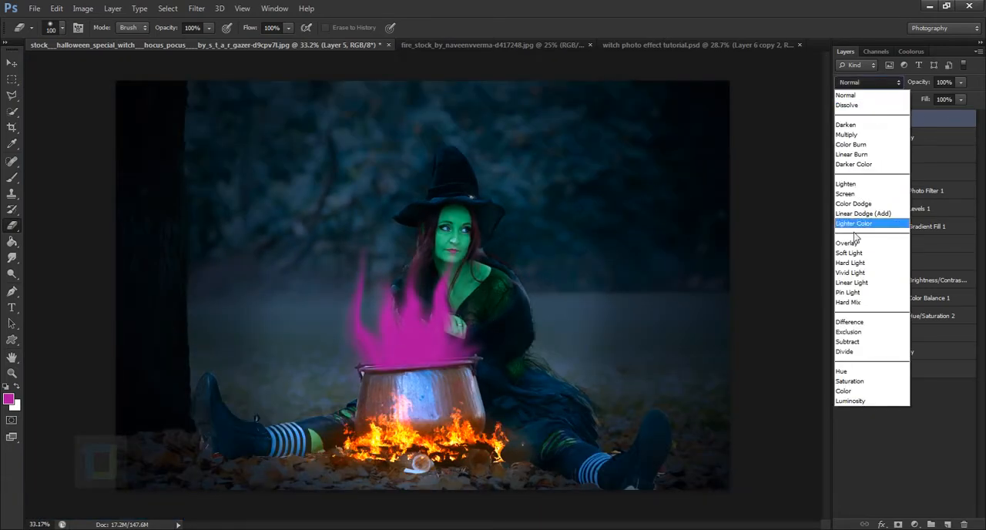
left_click(869, 197)
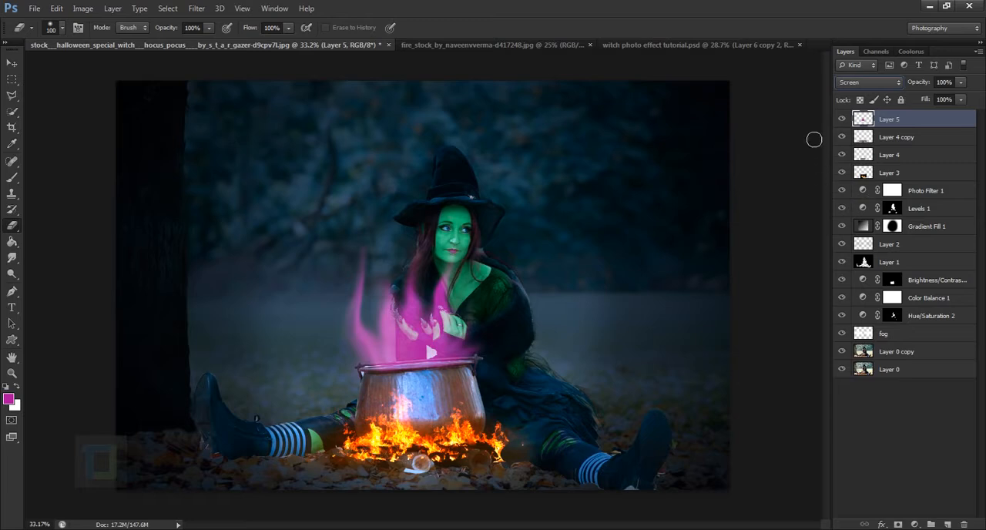
left_click(842, 118)
left_click(841, 119)
Add an Outer Glow to the smoke layer and set its colour to bright magenta ef00ff.
double_click(955, 120)
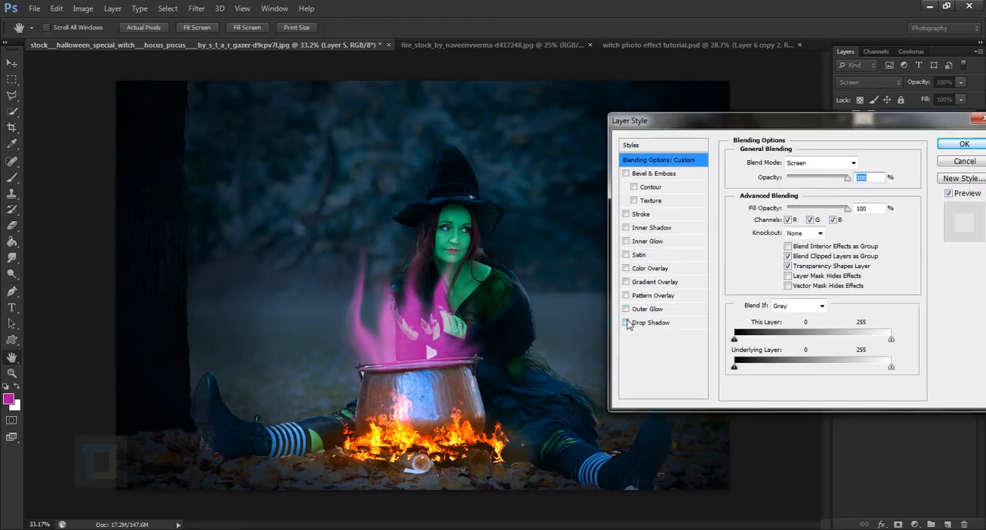
left_click(625, 308)
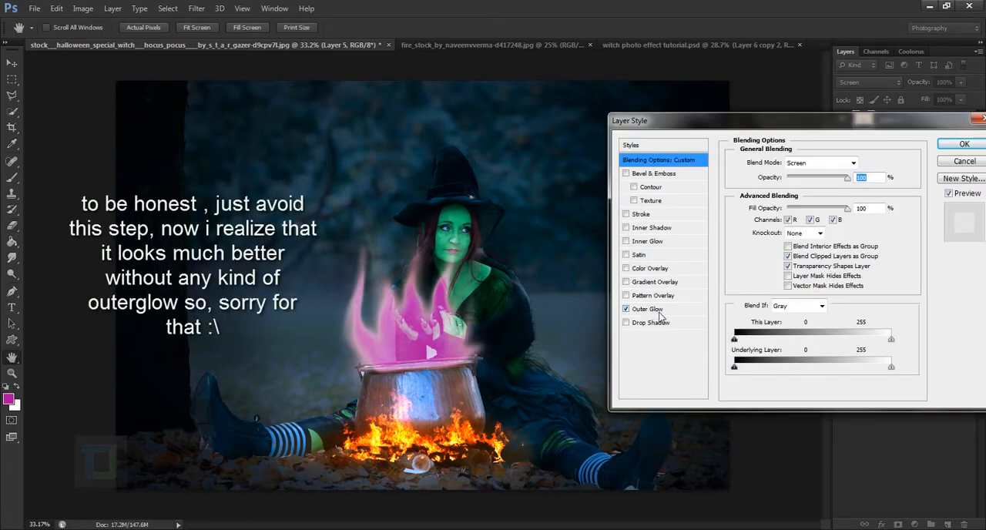
left_click(654, 311)
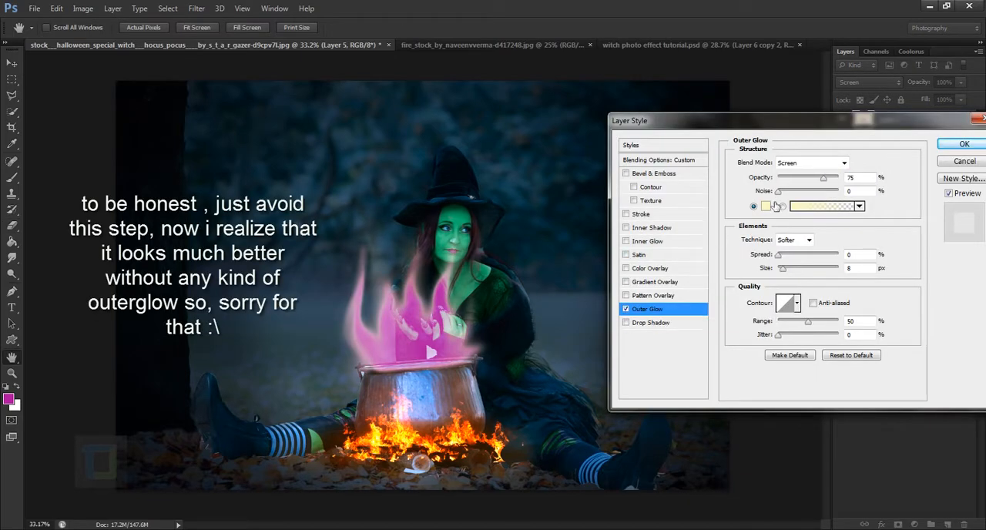
left_click(767, 208)
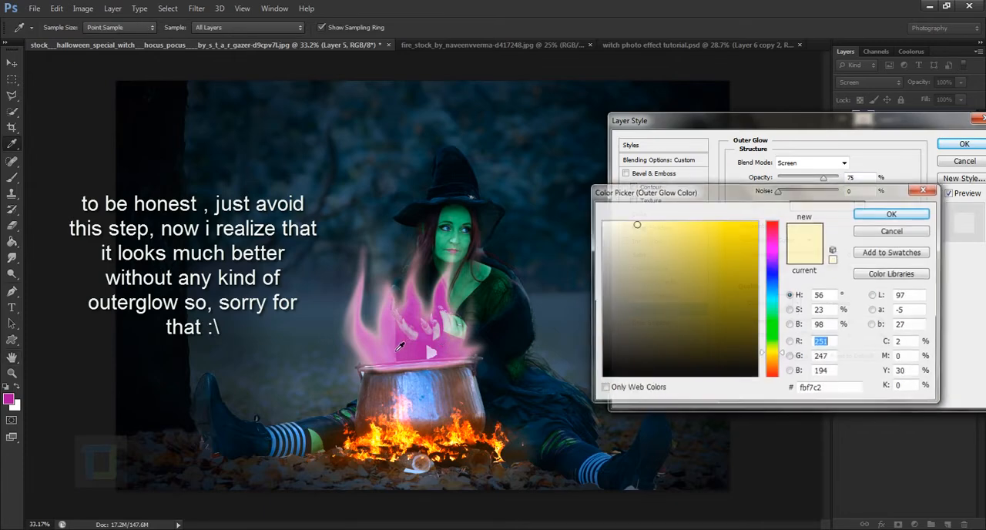
left_click(432, 331)
left_click_drag(740, 289, 760, 215)
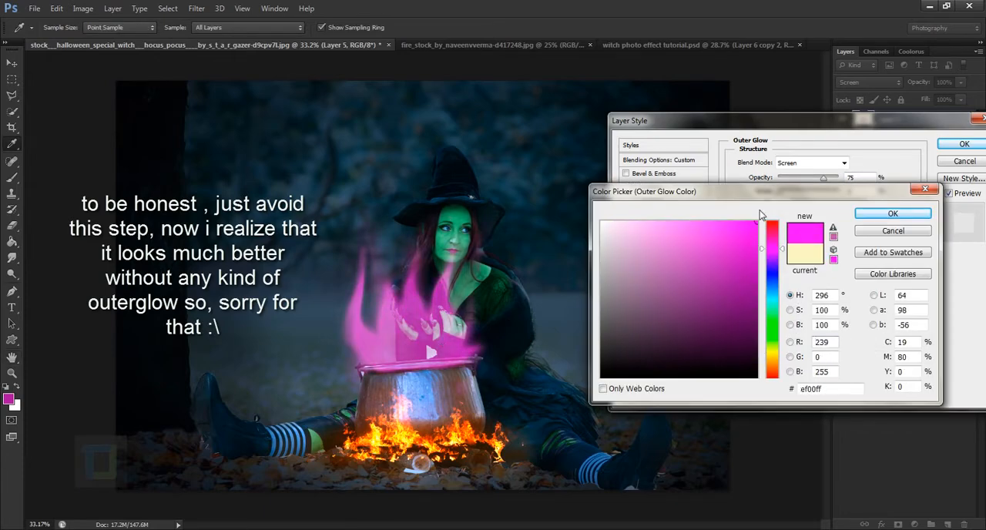
left_click(887, 214)
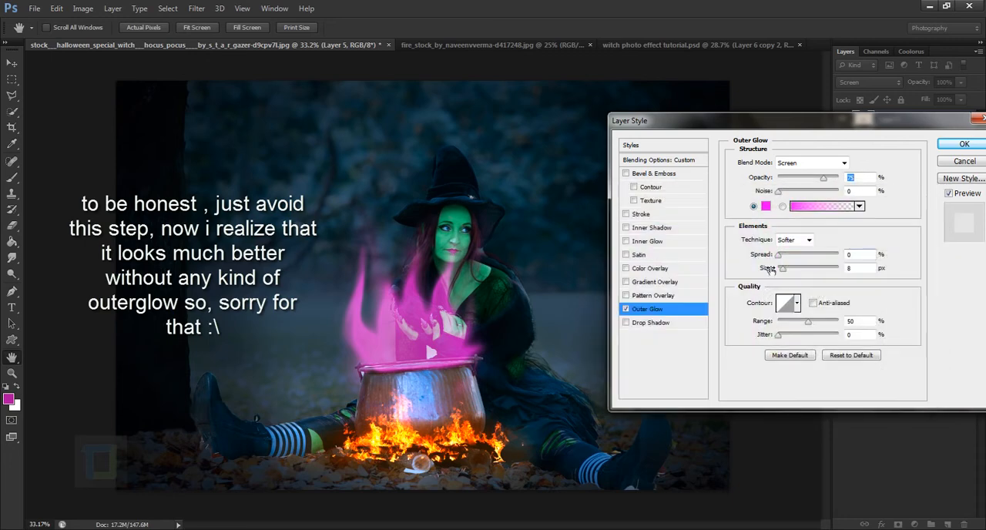
Set the Outer Glow size to 73 px and compare the image with the preview off and on.
left_click_drag(789, 266, 799, 267)
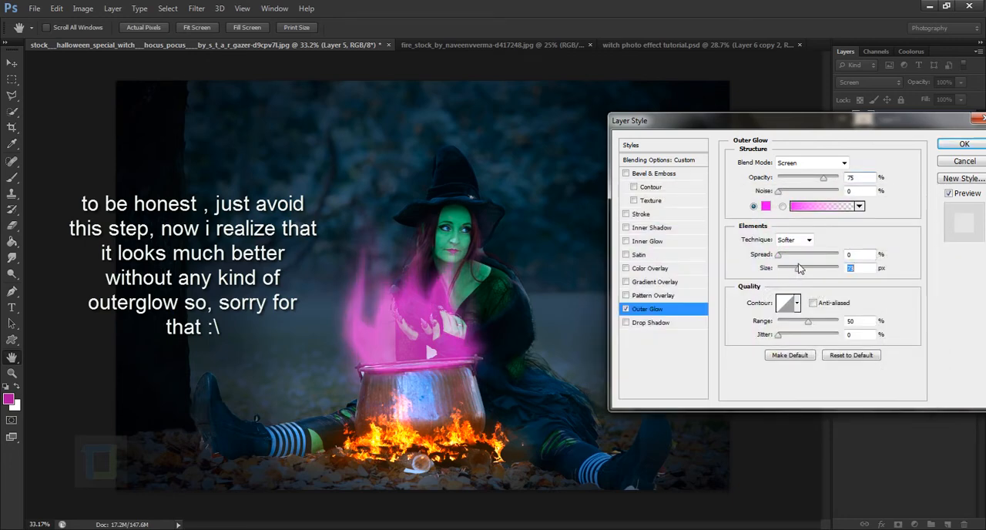
left_click(948, 194)
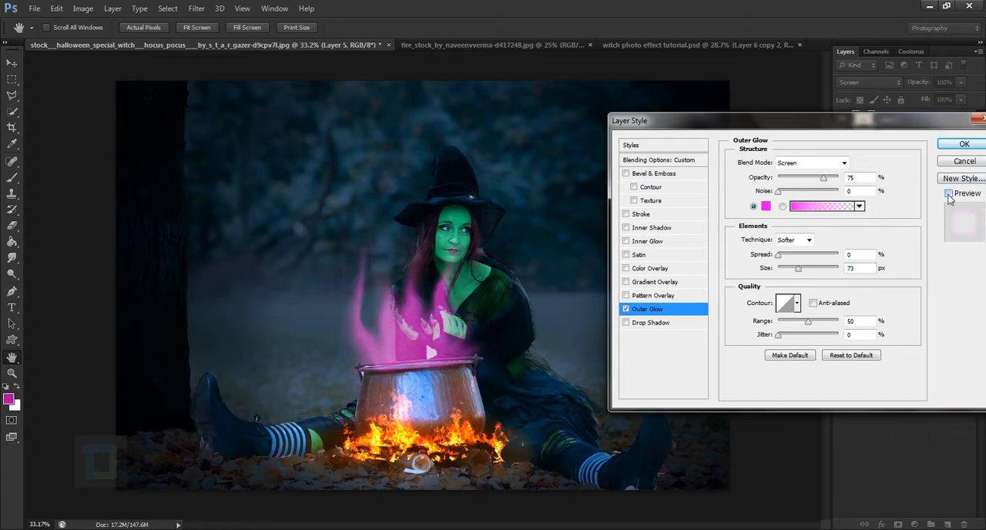
left_click(948, 193)
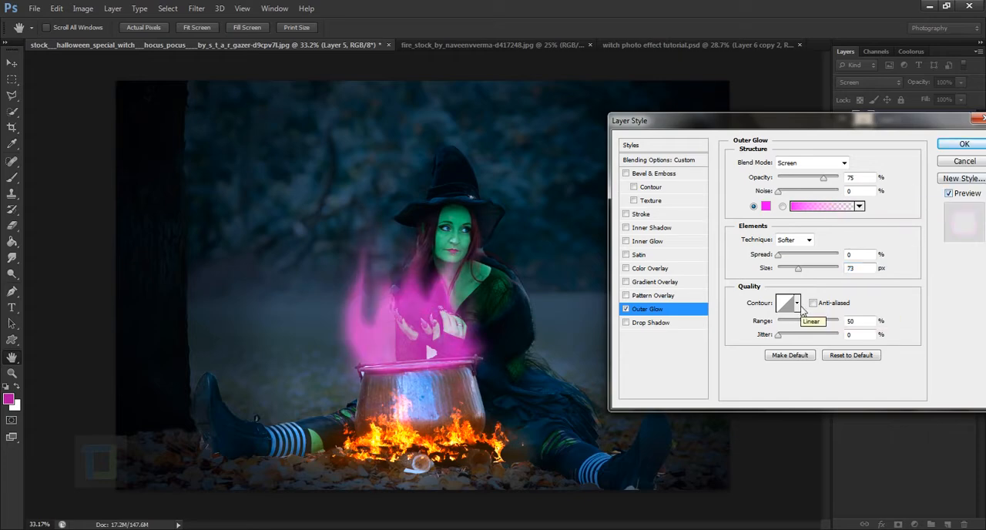
Try a different contour for the Outer Glow, restore the Linear contour and apply the layer style.
left_click(789, 303)
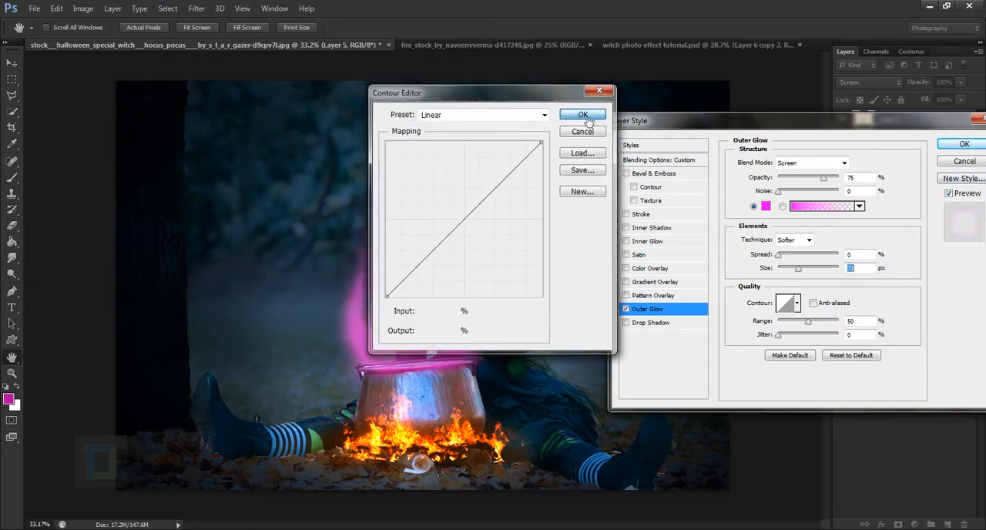
left_click(583, 115)
left_click(796, 303)
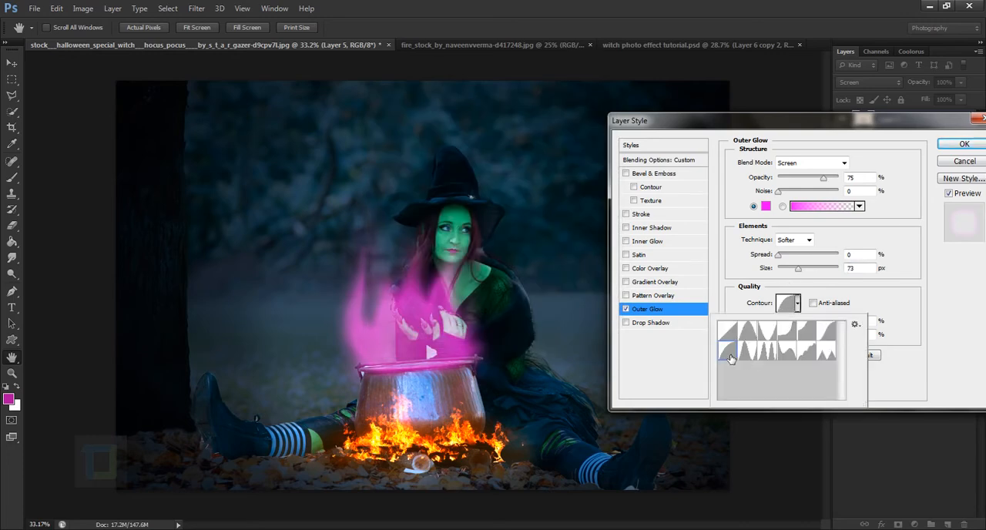
left_click(730, 358)
left_click(733, 337)
left_click(973, 146)
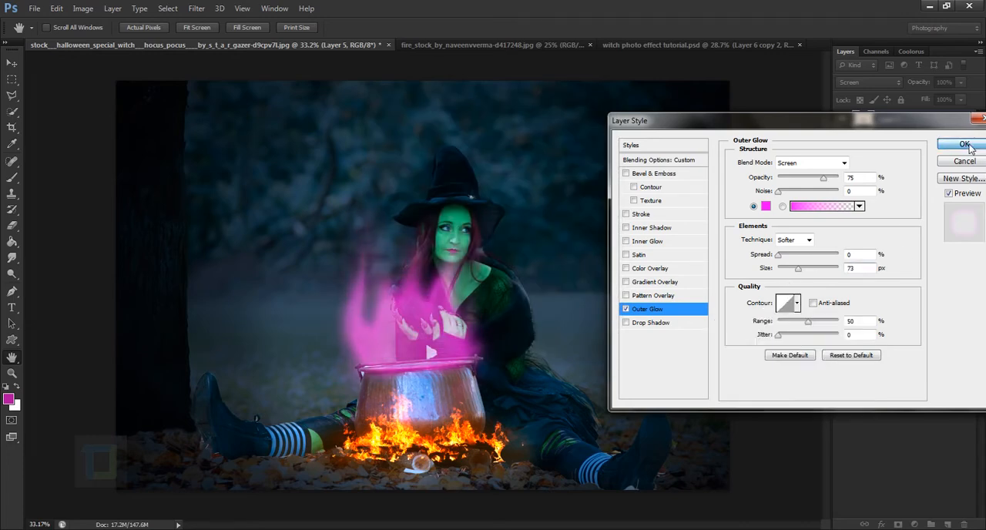
left_click(971, 144)
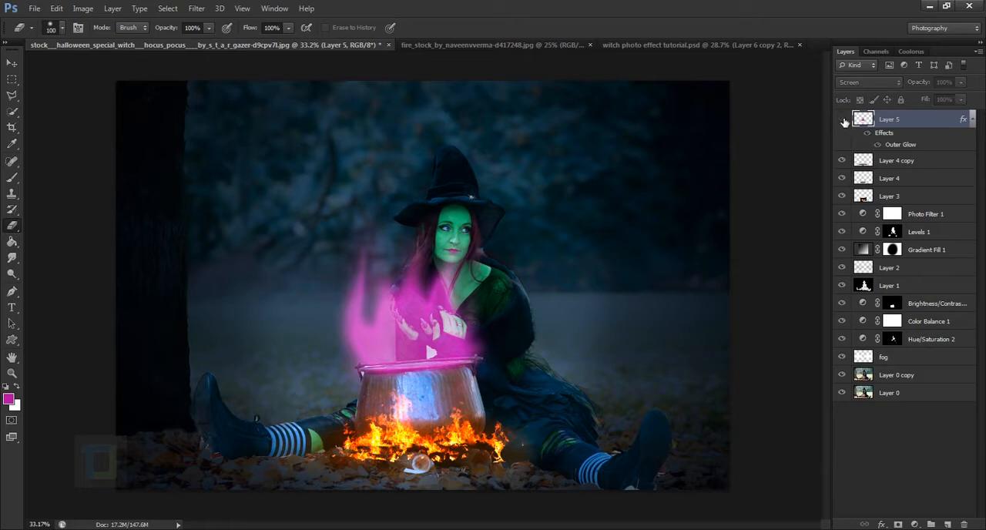
Scale the magenta smoke layer down to about 81%, widen it slightly and reposition it over the cauldron's rim.
scroll(520, 303, "down", 2)
scroll(520, 304, "down", 1)
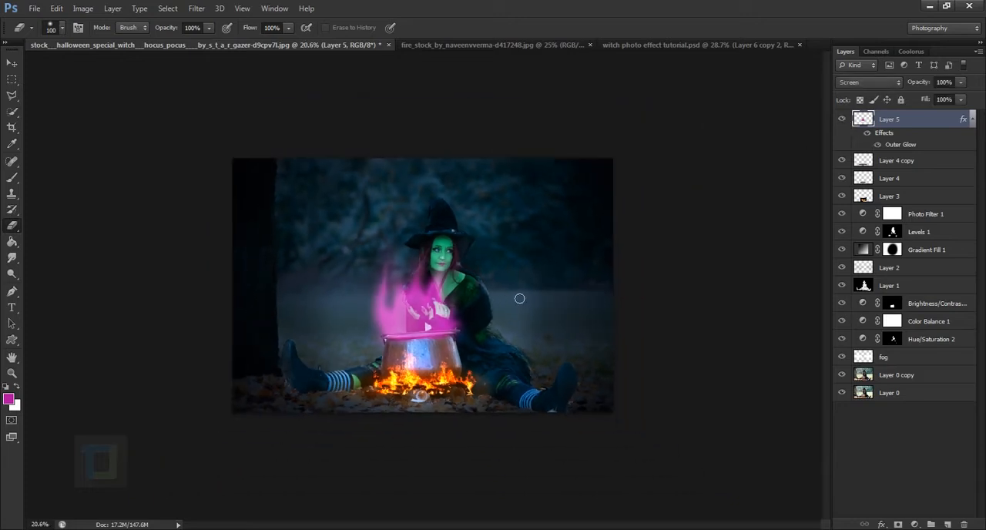
left_click_drag(926, 85, 962, 87)
scroll(669, 110, "up", 2)
key("ctrl+t")
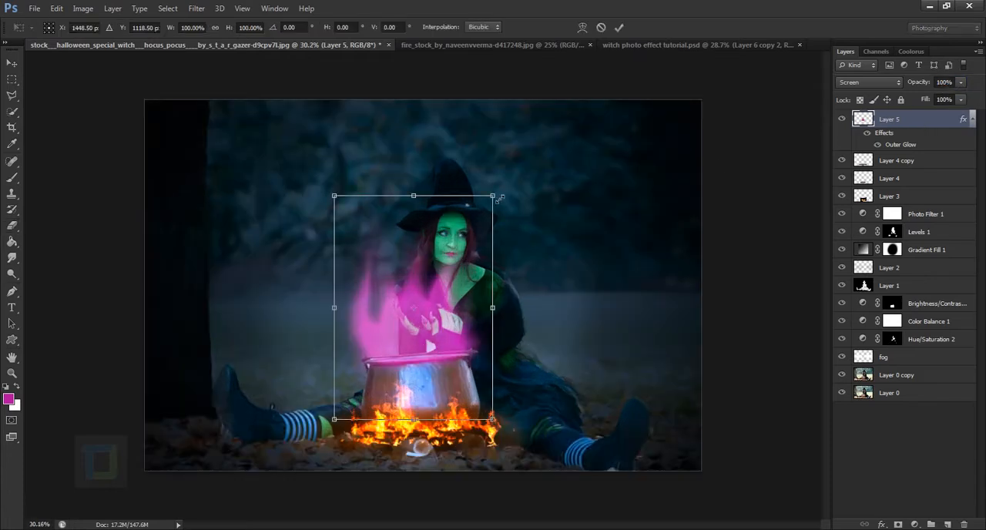
left_click_drag(494, 195, 462, 239)
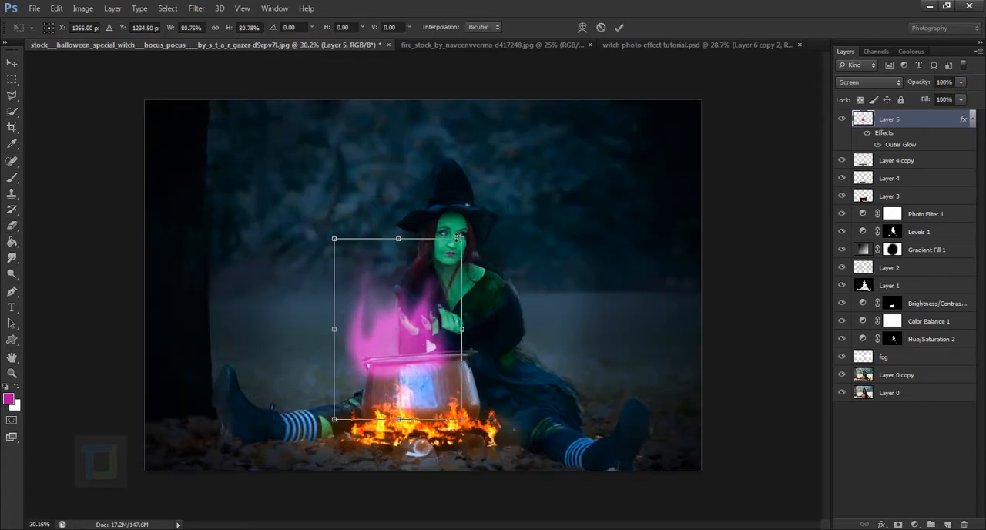
mouse_move(456, 293)
left_mouse_down()
mouse_move(472, 270)
mouse_move(471, 287)
left_mouse_up()
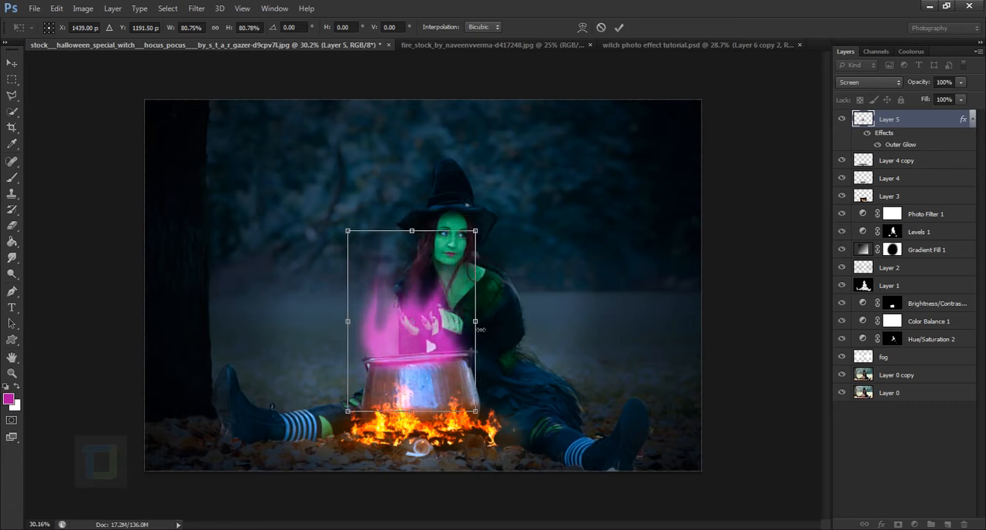
left_click_drag(480, 330, 493, 329)
left_click_drag(442, 374, 436, 368)
key("Return")
Smudge the magenta smoke above the cauldron at 63% strength, blending its wisps toward the witch's hair.
key("e")
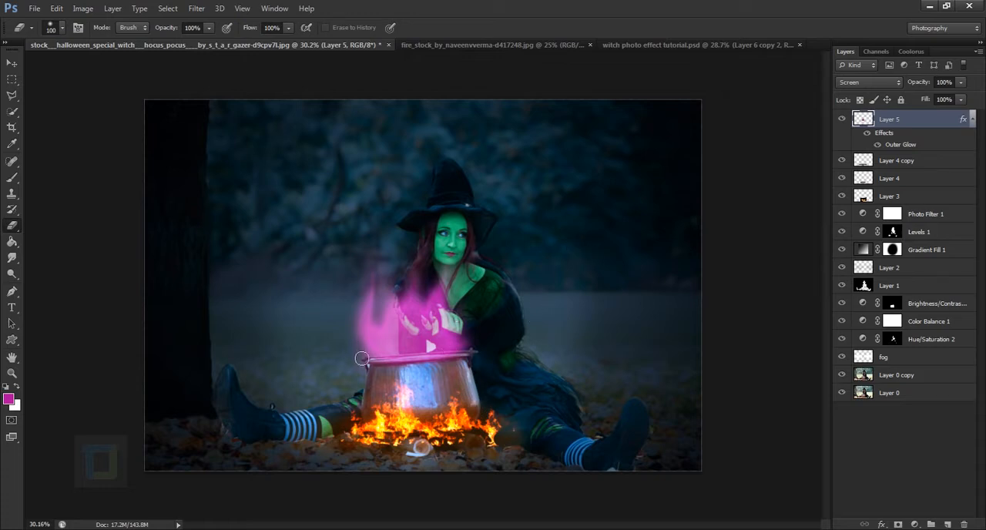
left_click(12, 257)
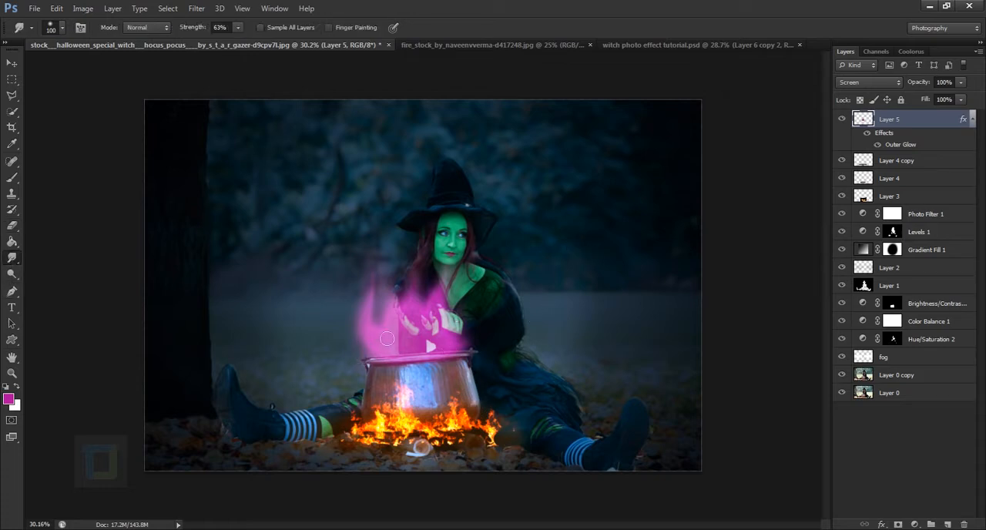
mouse_move(362, 358)
left_mouse_down()
mouse_move(390, 258)
mouse_move(367, 349)
mouse_move(413, 295)
mouse_move(407, 310)
mouse_move(376, 334)
mouse_move(387, 292)
mouse_move(415, 263)
mouse_move(370, 339)
mouse_move(421, 292)
mouse_move(376, 314)
mouse_move(393, 288)
mouse_move(416, 279)
mouse_move(380, 311)
mouse_move(418, 284)
mouse_move(380, 315)
mouse_move(434, 286)
mouse_move(372, 312)
mouse_move(425, 281)
mouse_move(372, 301)
mouse_move(416, 264)
mouse_move(372, 291)
mouse_move(413, 267)
mouse_move(377, 298)
mouse_move(421, 271)
mouse_move(396, 296)
mouse_move(434, 270)
mouse_move(387, 297)
mouse_move(429, 272)
mouse_move(445, 268)
mouse_move(449, 280)
mouse_move(410, 284)
mouse_move(441, 261)
mouse_move(395, 272)
mouse_move(438, 261)
left_mouse_up()
scroll(437, 263, "down", 1)
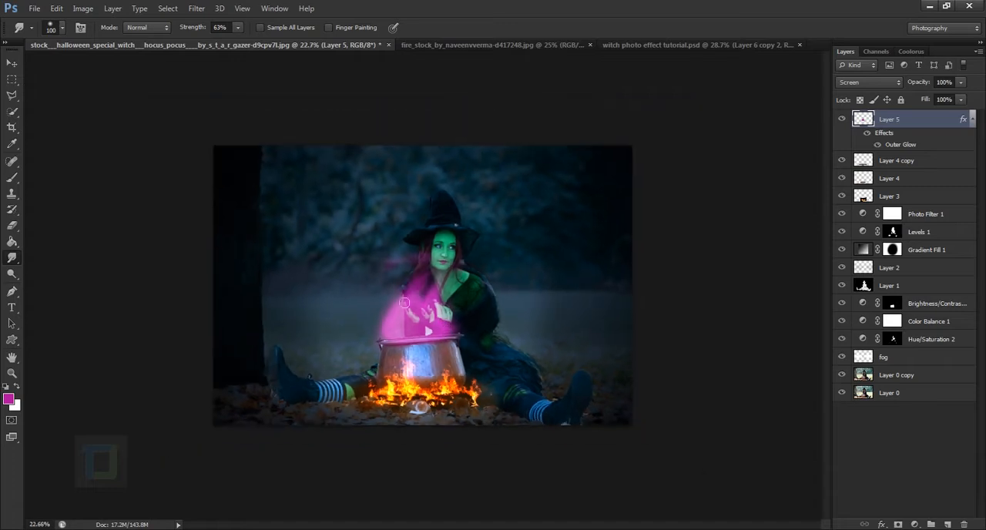
left_click_drag(385, 273, 439, 269)
Create a new layer above the smoke layer and prepare a white brush at 40 px.
left_click(947, 523)
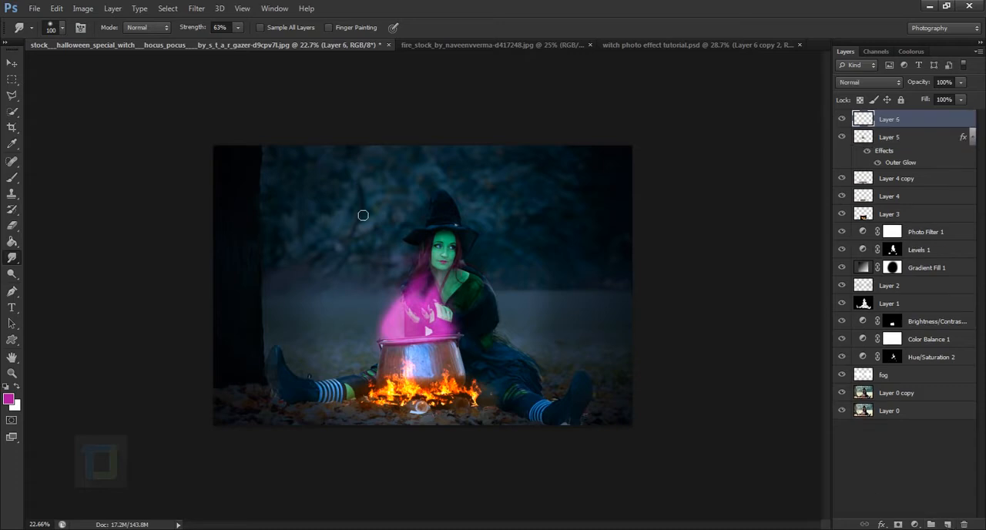
scroll(361, 214, "up", 1)
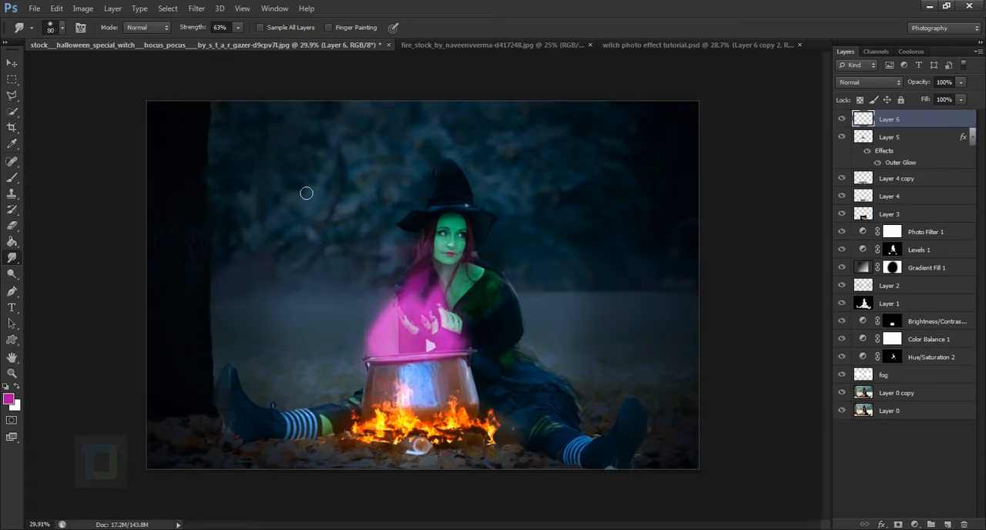
key("bracketleft")
left_click(13, 178)
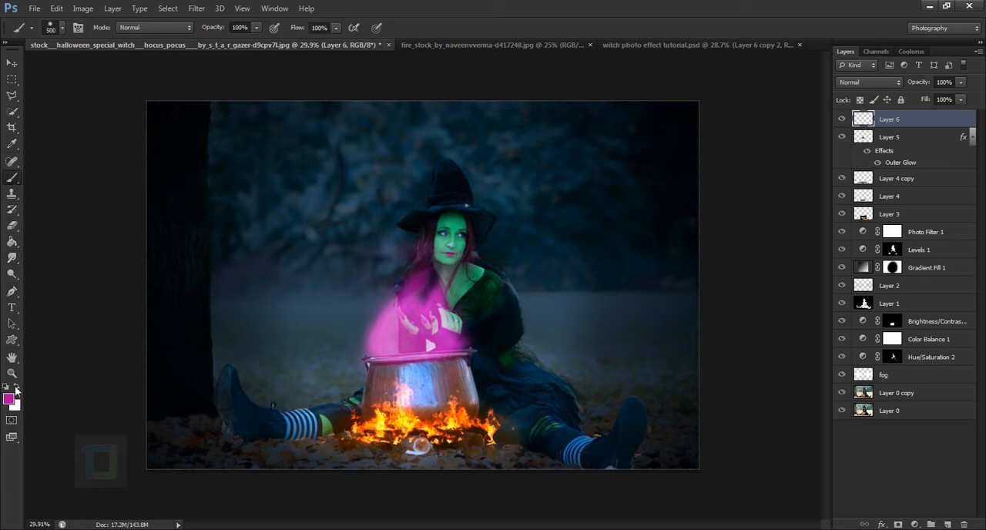
left_click(17, 386)
key("bracketleft")
key("bracketleft")
key("bracketleft")
key("bracketleft")
key("bracketleft")
key("bracketleft")
key("bracketleft")
key("bracketleft")
key("bracketleft")
key("bracketleft")
key("bracketleft")
key("bracketleft")
key("bracketleft")
left_click(842, 137)
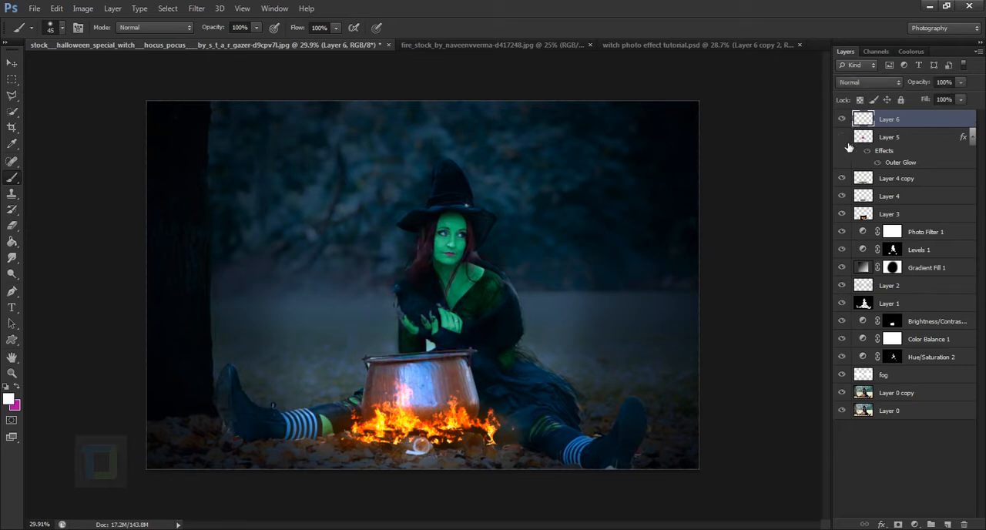
left_click(842, 137)
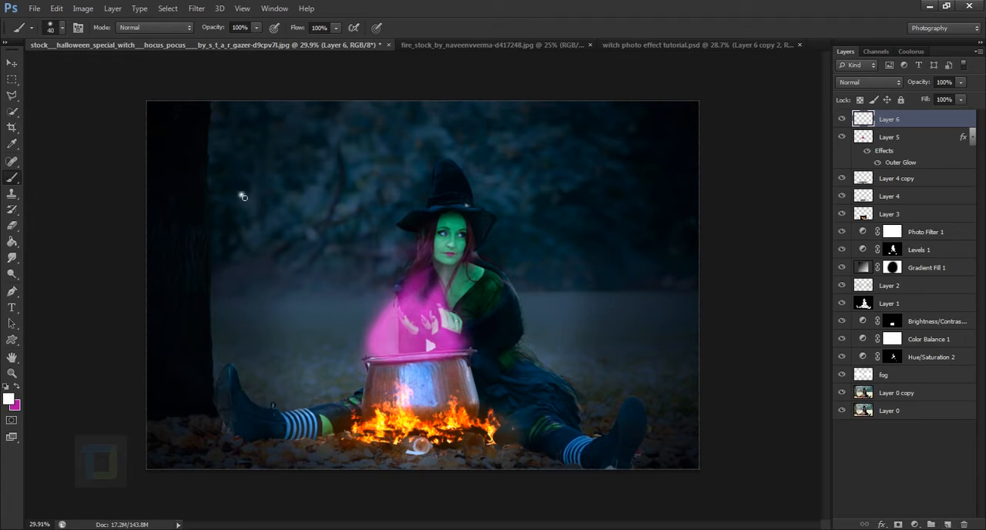
Paint pairs of small white dots across the dark background on both sides of the witch as glowing eyes.
left_click(257, 194)
left_click(343, 183)
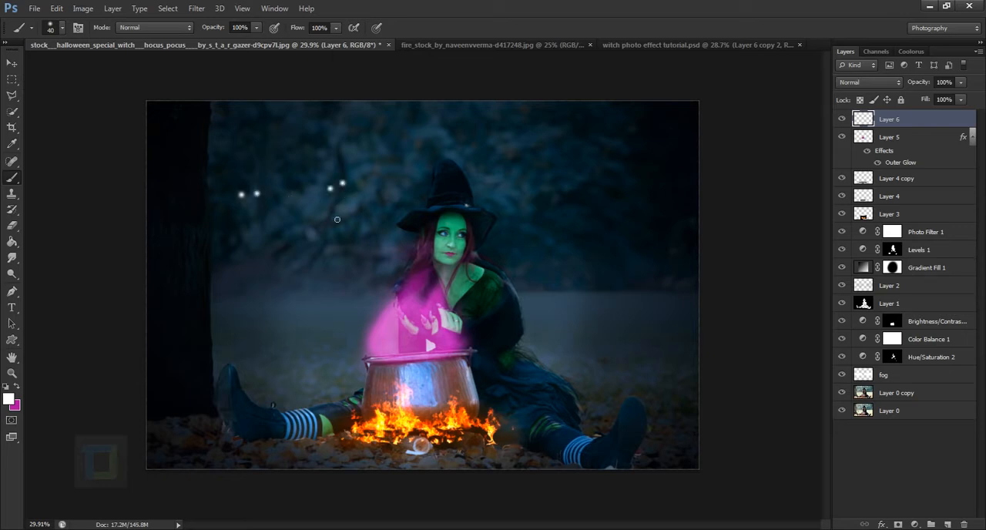
left_click(303, 247)
left_click(546, 179)
left_click(544, 257)
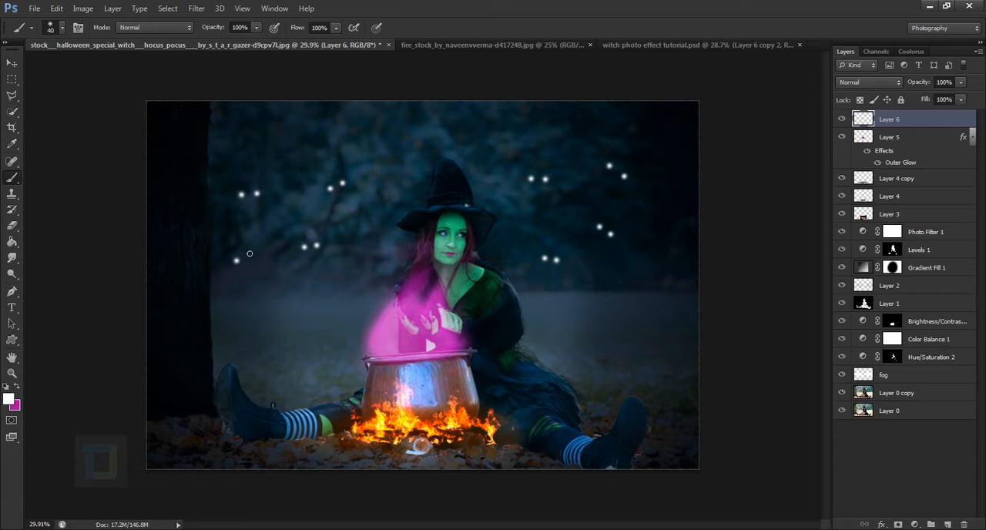
left_click(245, 250)
Add an Outer Glow to the eyes layer and set its colour to pure red ff0000.
double_click(971, 123)
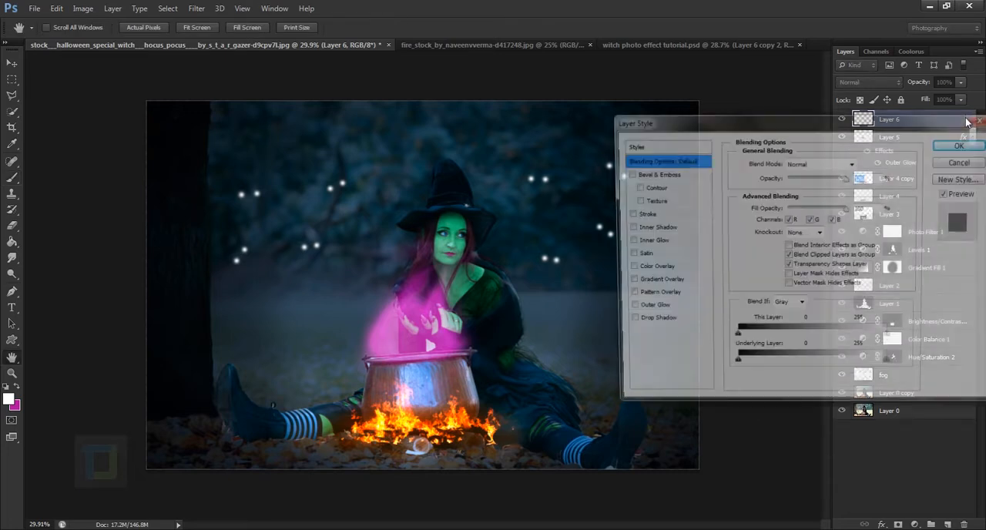
left_click(625, 309)
left_click(639, 309)
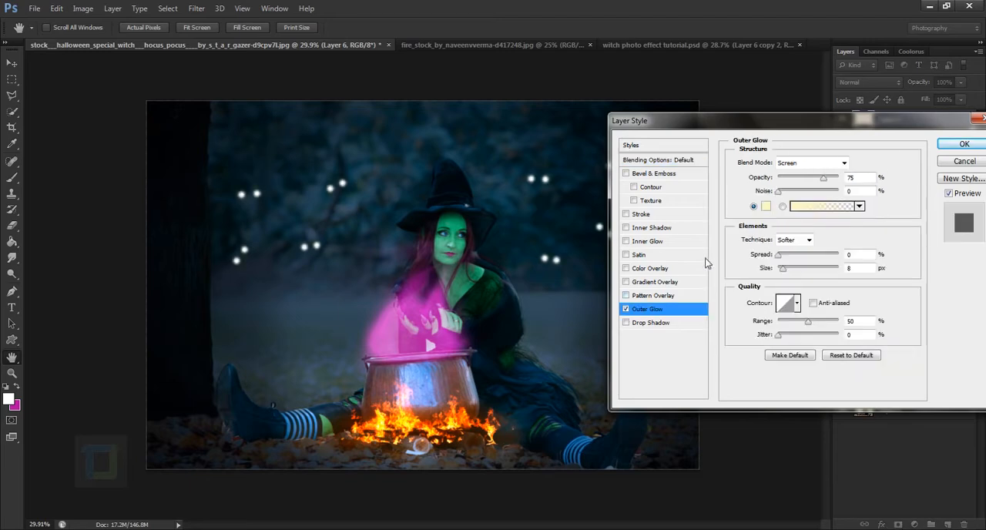
left_click(770, 213)
left_click_drag(772, 359, 773, 406)
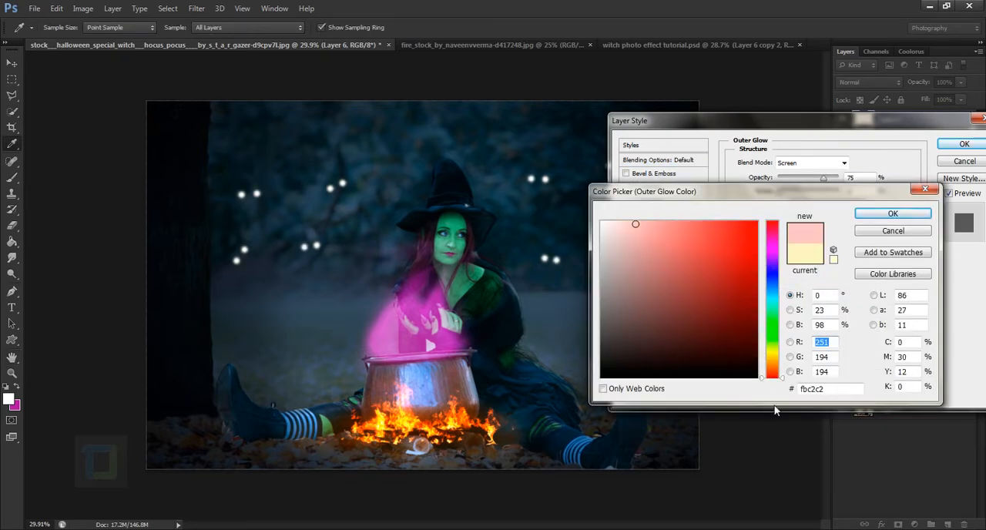
left_click_drag(744, 248, 764, 174)
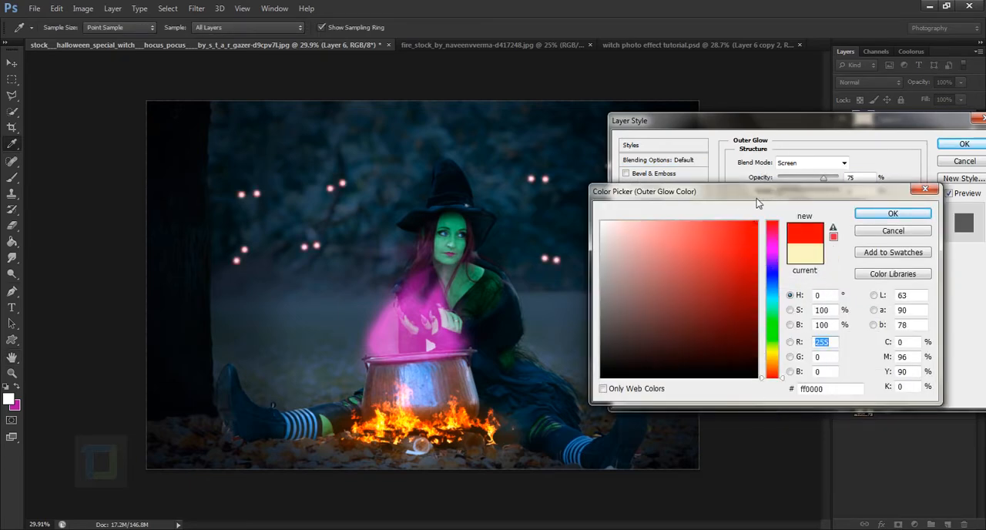
left_click(878, 220)
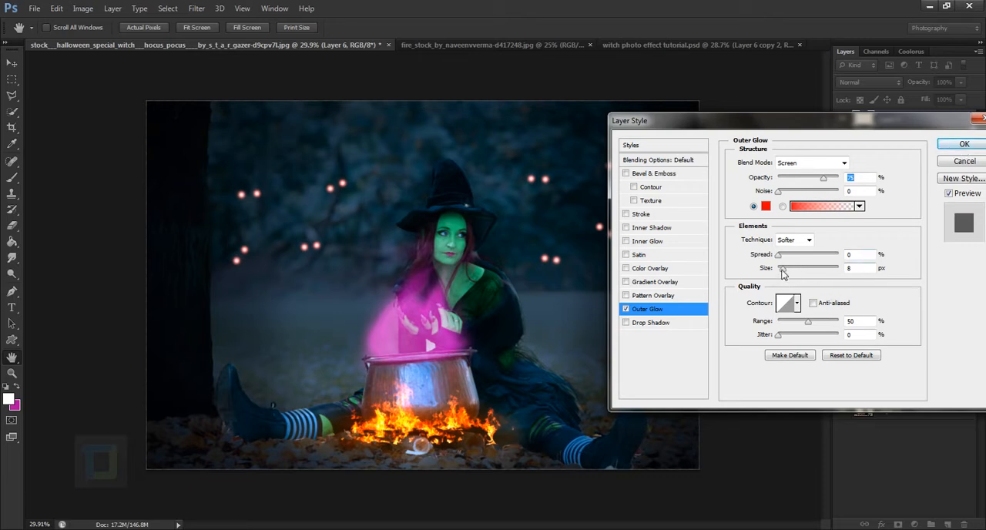
Set the eyes' Outer Glow size to 40 px and apply the layer style.
left_click_drag(783, 274, 792, 274)
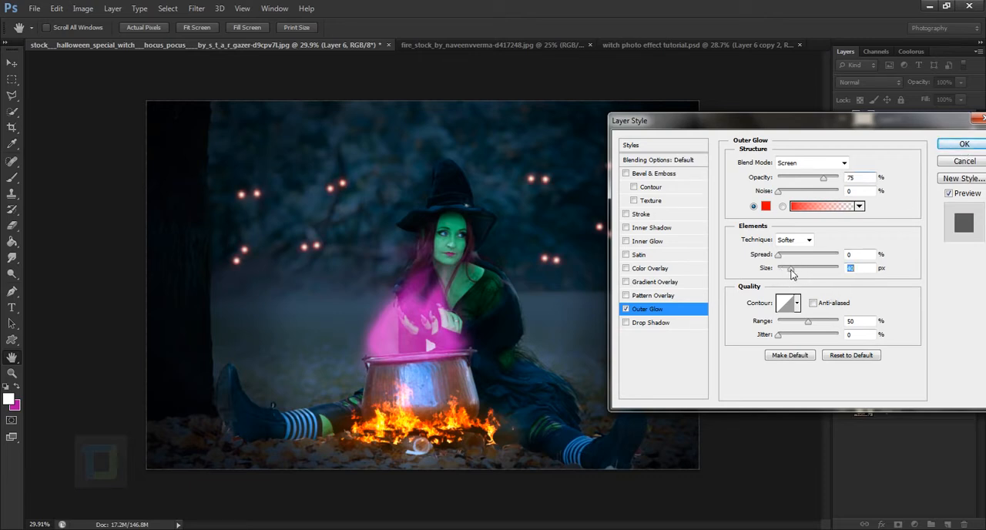
left_click(963, 144)
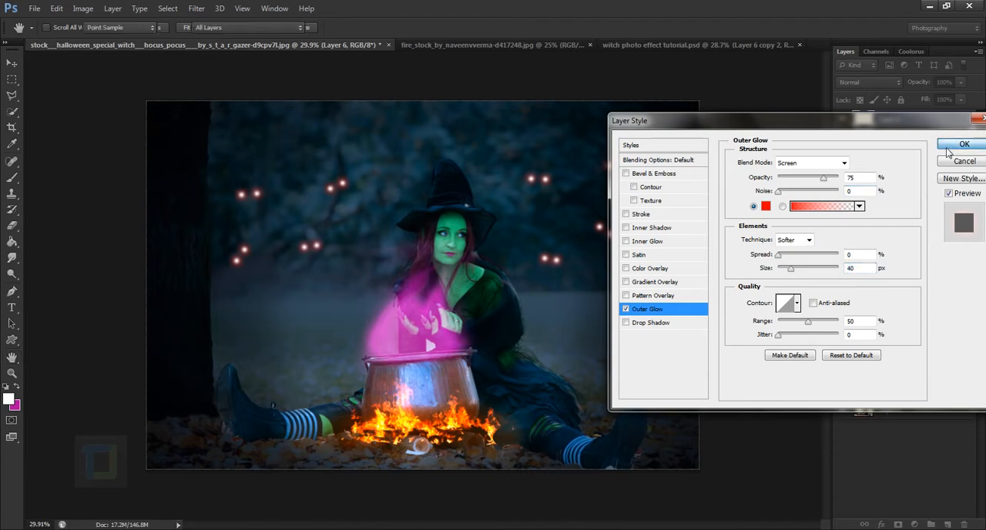
scroll(525, 215, "down", 3)
scroll(545, 220, "up", 2)
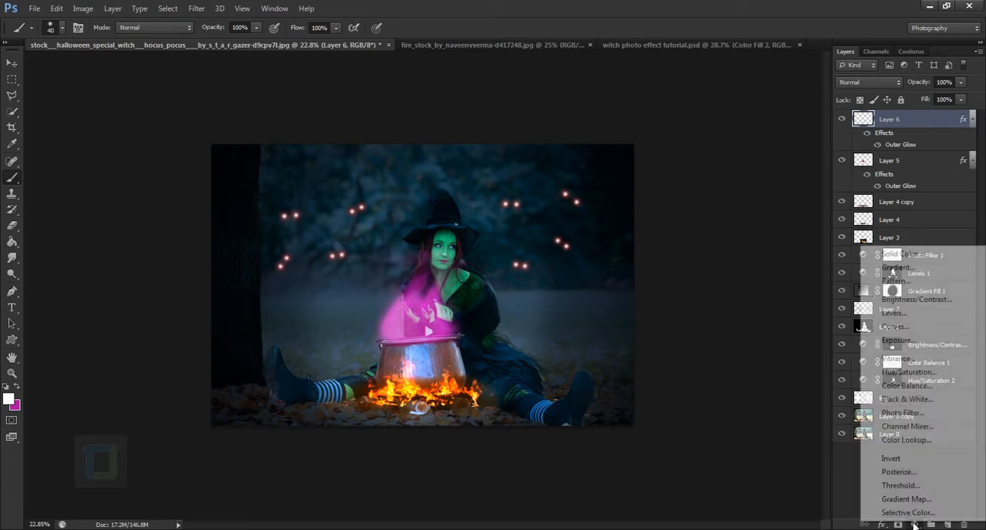
Add a Curves adjustment layer on top and raise the Blue channel's shadow point slightly.
left_click(914, 525)
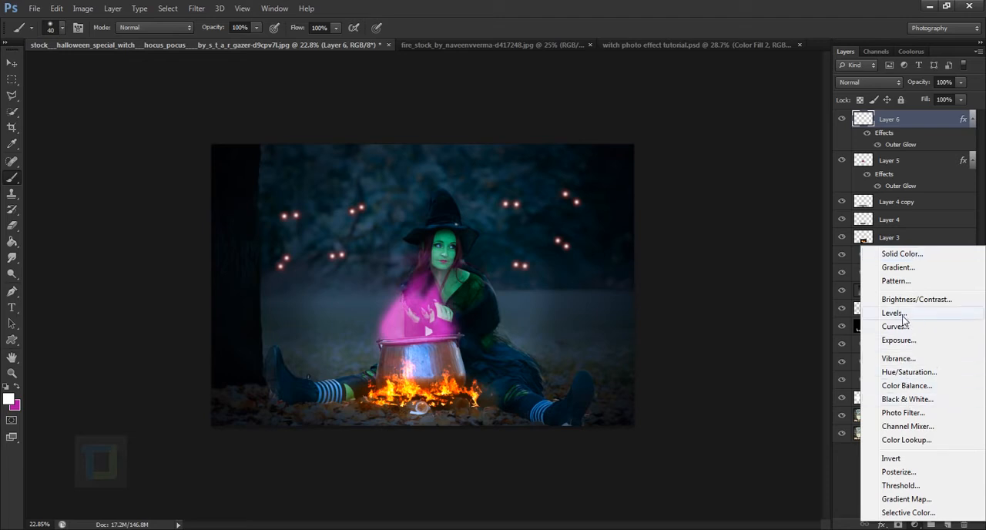
left_click(874, 327)
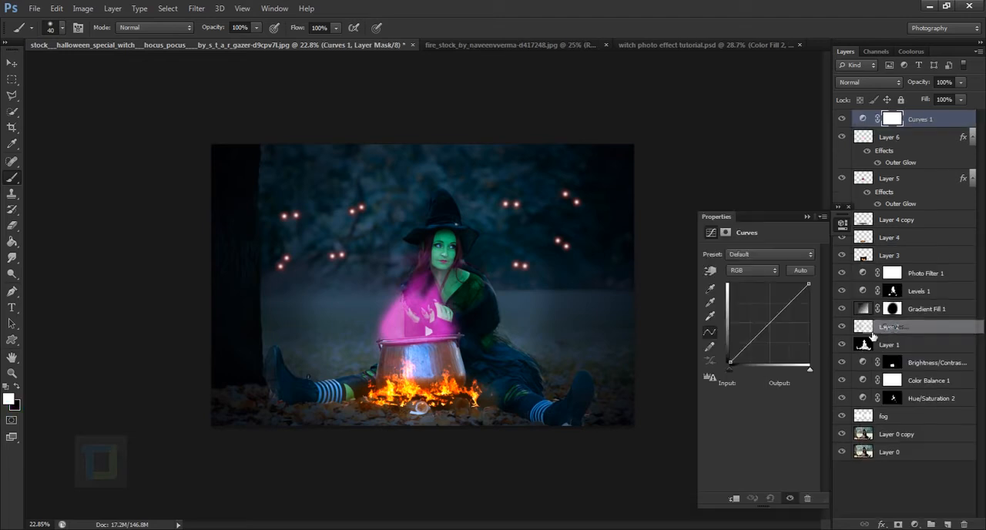
left_click(770, 271)
left_click(748, 312)
left_click_drag(729, 363, 730, 365)
left_click(806, 216)
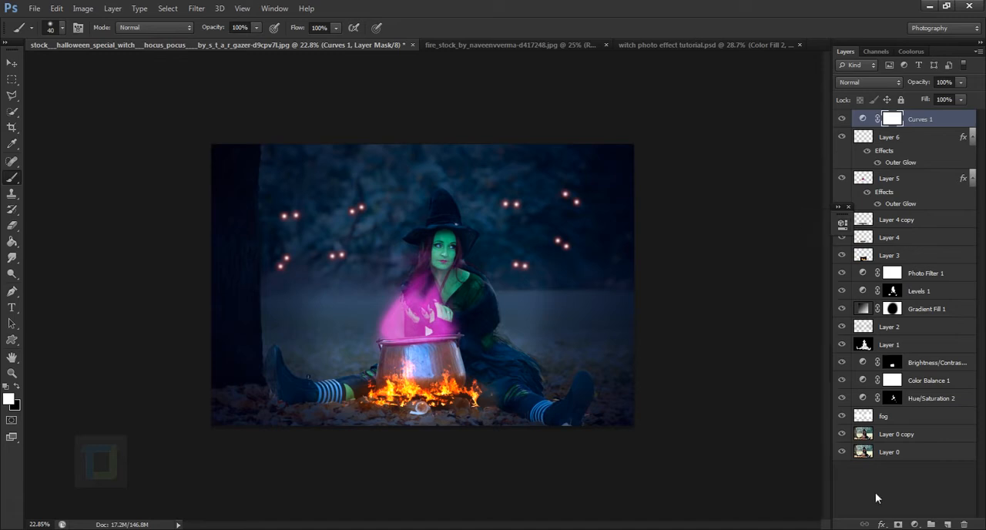
Add a Solid Color fill layer on top in dark navy blue 050f3f.
left_click(914, 523)
left_click(891, 255)
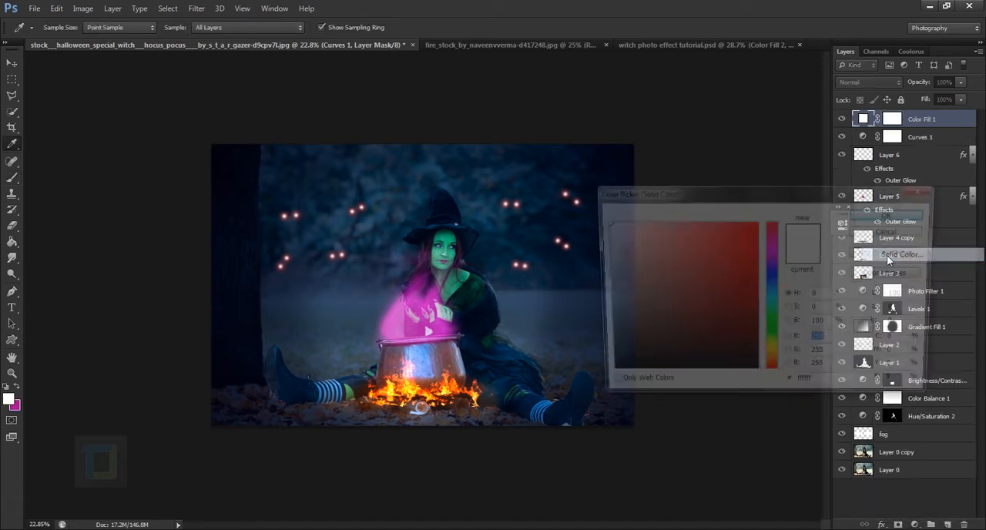
left_click(771, 277)
left_click(741, 338)
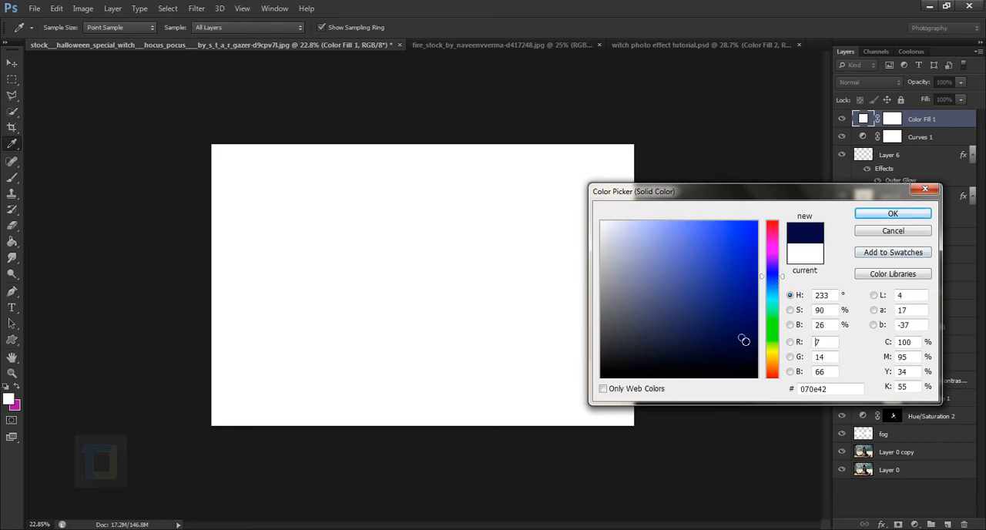
left_click_drag(838, 392, 769, 397)
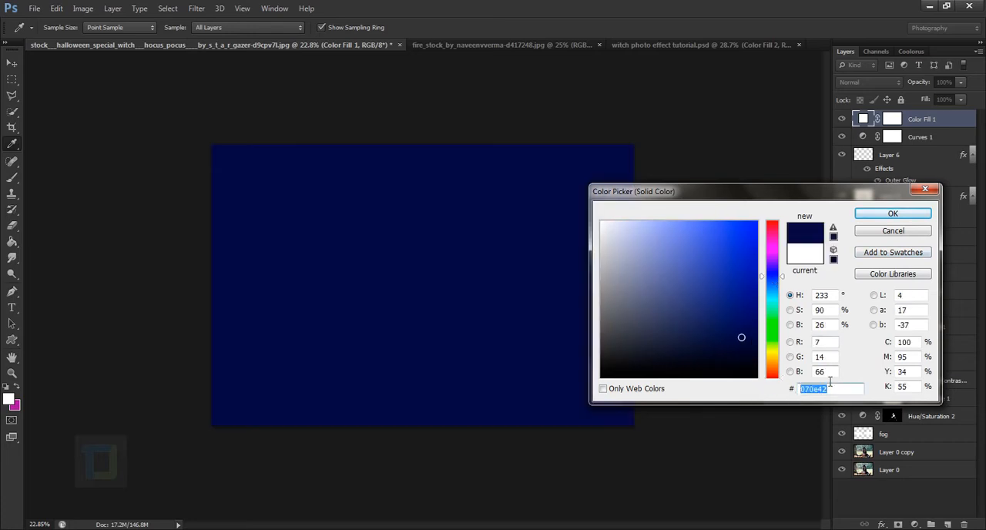
type("050f3f")
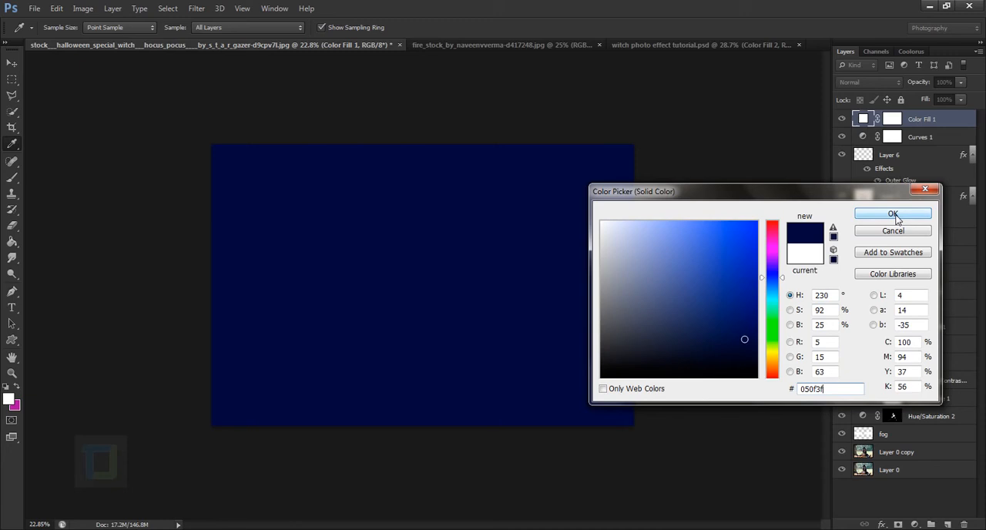
left_click(892, 215)
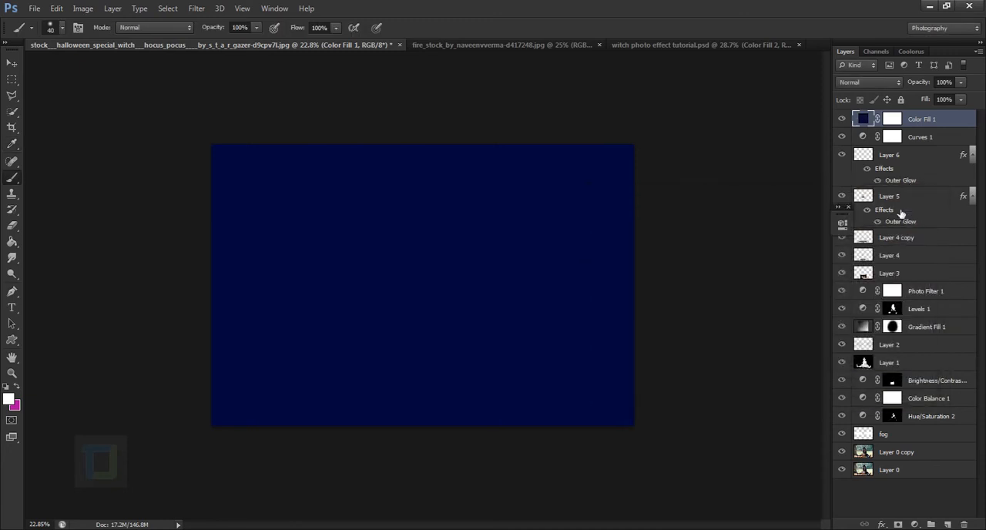
Set the navy fill layer's blend mode to Soft Light and its opacity to 79%.
left_click(894, 82)
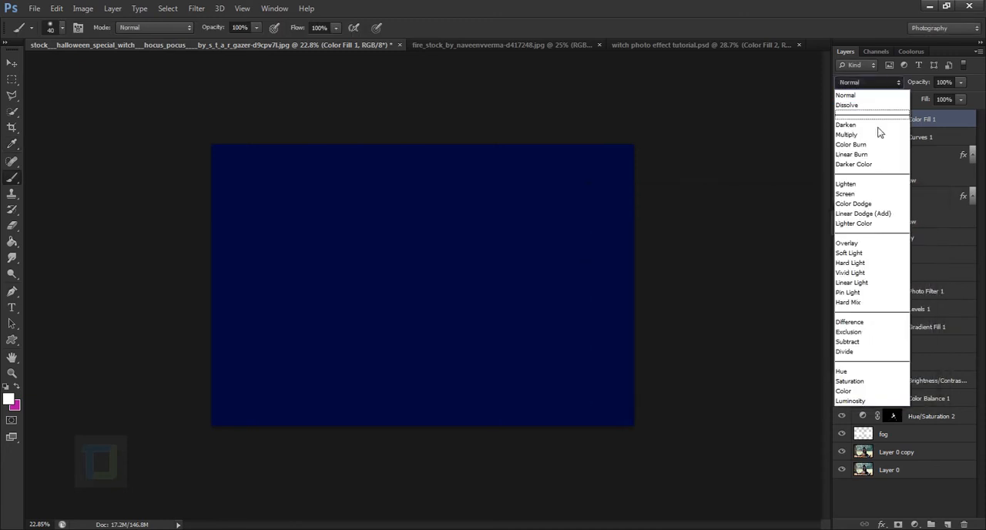
left_click(860, 247)
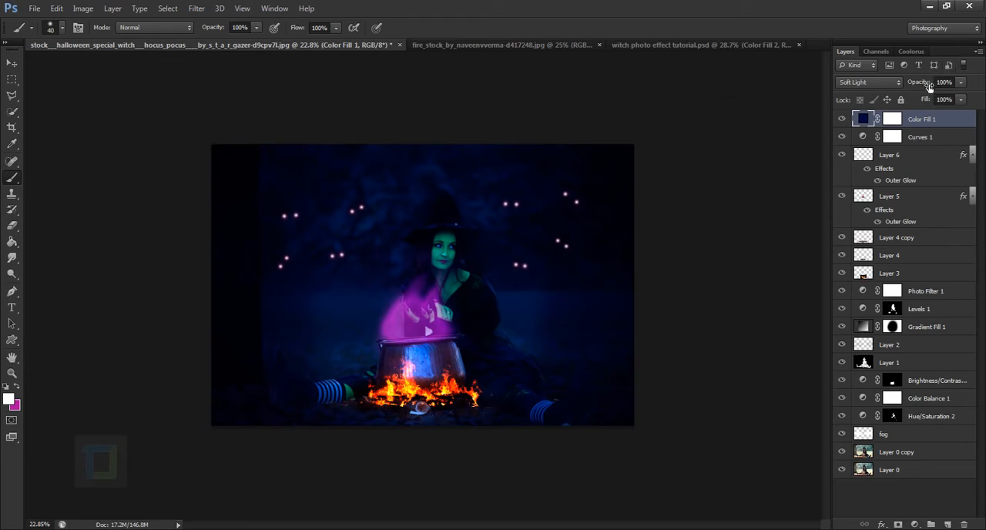
left_click_drag(929, 86, 918, 84)
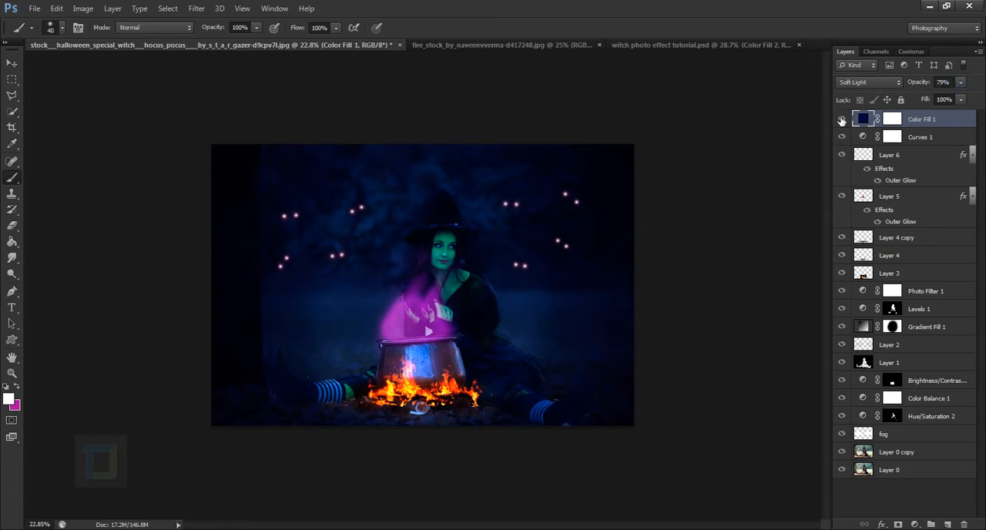
left_click(841, 119)
left_click(842, 120)
scroll(726, 262, "up", 1)
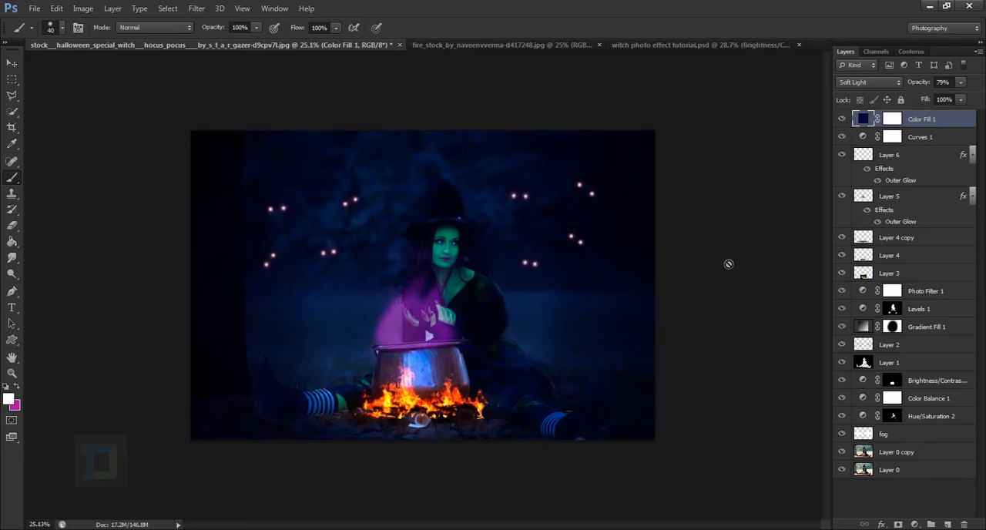
scroll(722, 248, "down", 1)
scroll(724, 249, "up", 1)
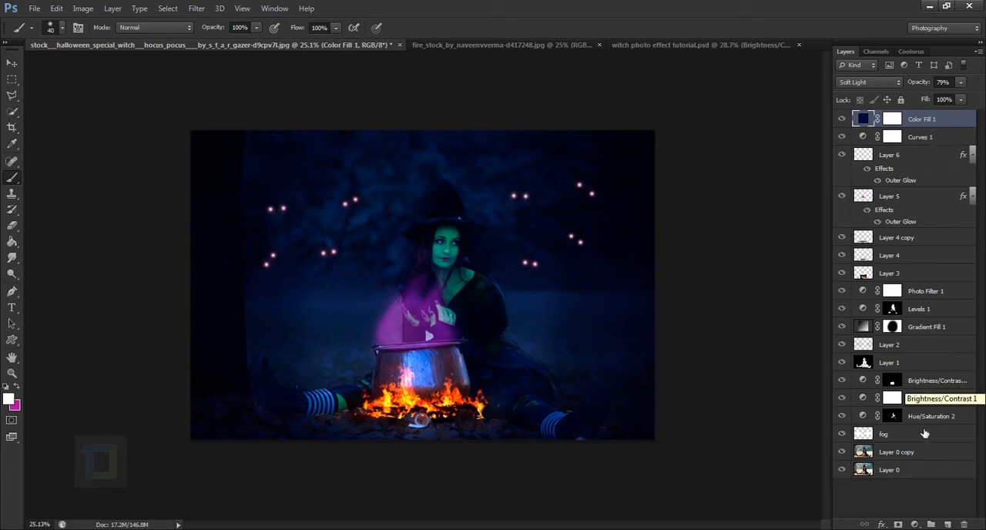
Add a new layer on top and paint a soft white light spot at the upper edge of the background with a 1200 px brush.
left_click(948, 523)
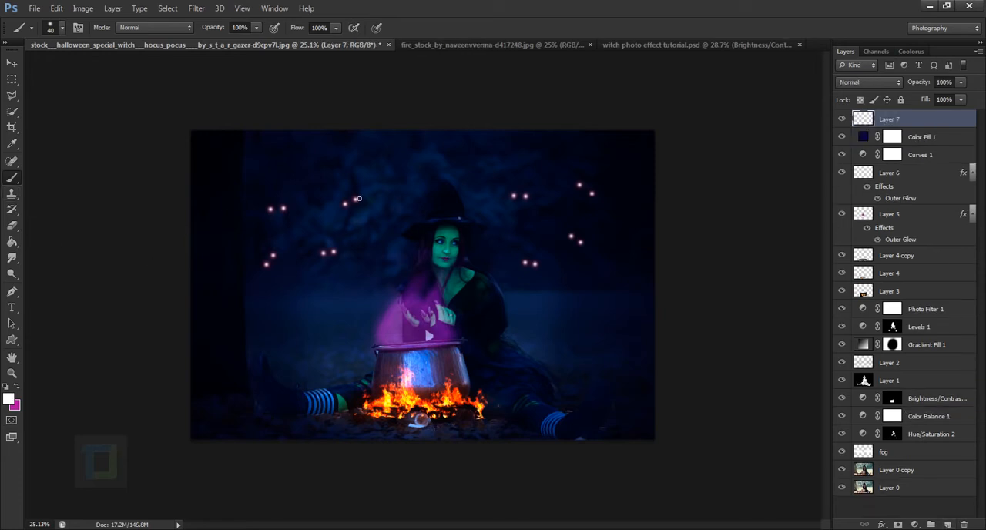
key("bracketright")
key("bracketright")
key("bracketright")
key("bracketright")
key("bracketright")
key("bracketright")
key("bracketright")
key("bracketright")
key("bracketright")
key("bracketright")
key("bracketright")
key("bracketright")
key("bracketright")
key("bracketright")
key("bracketright")
key("bracketright")
key("bracketright")
key("bracketright")
key("bracketright")
key("bracketright")
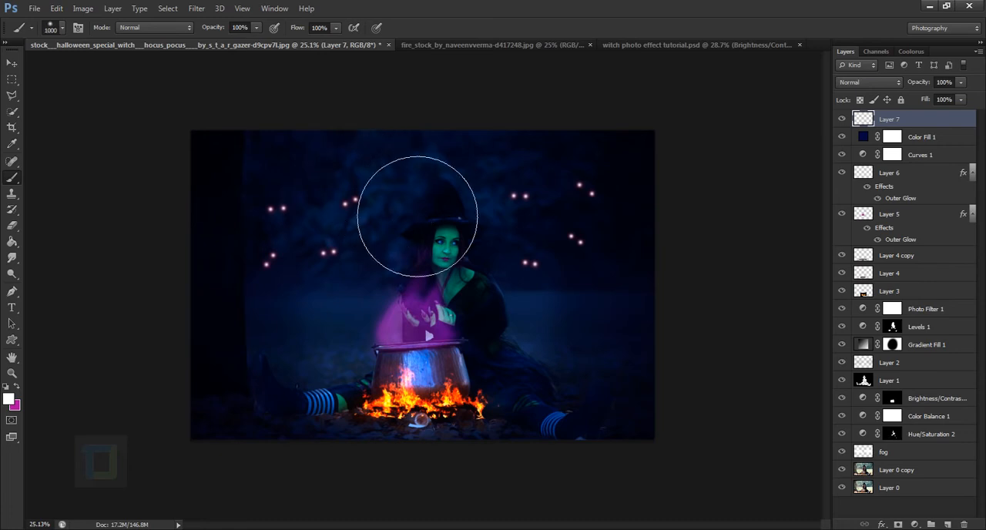
key("bracketleft")
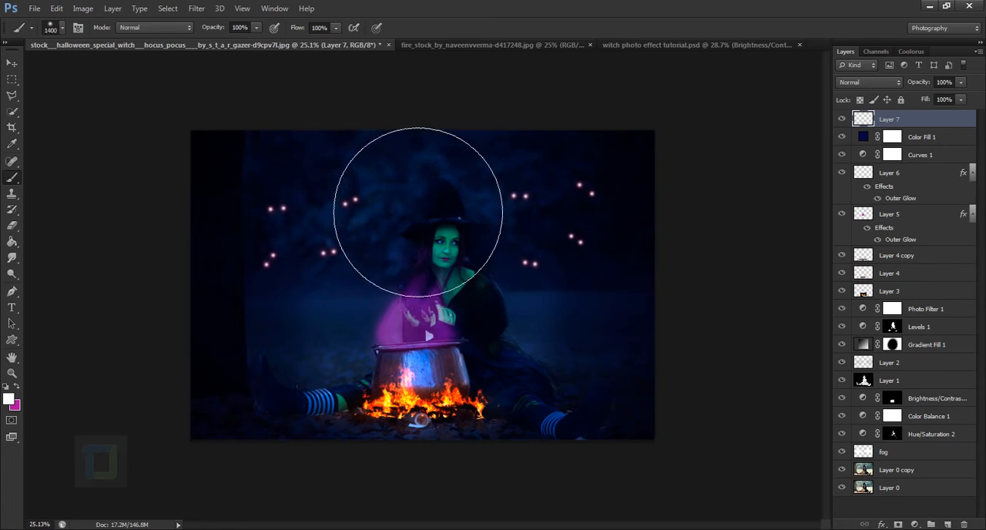
left_click(335, 130)
key("ctrl+z")
key("bracketleft")
key("bracketleft")
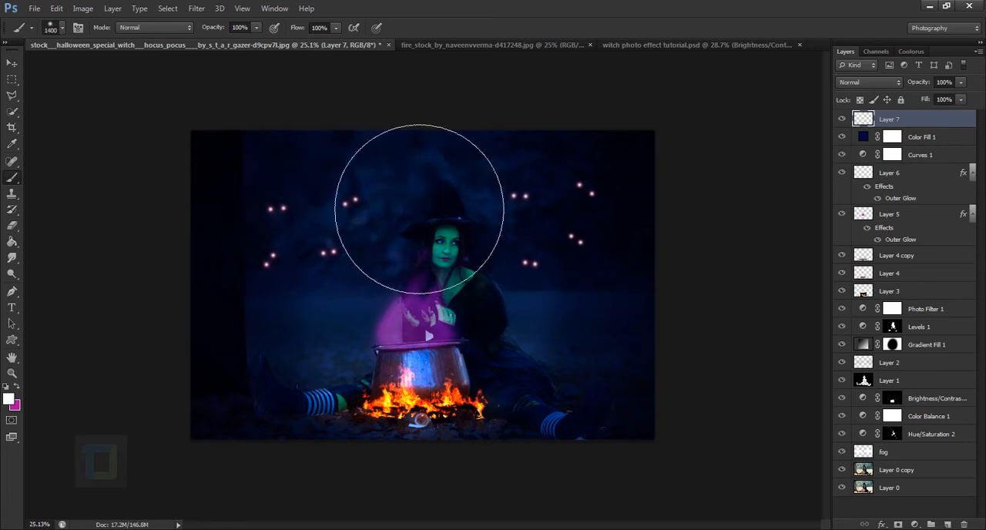
left_click(347, 133)
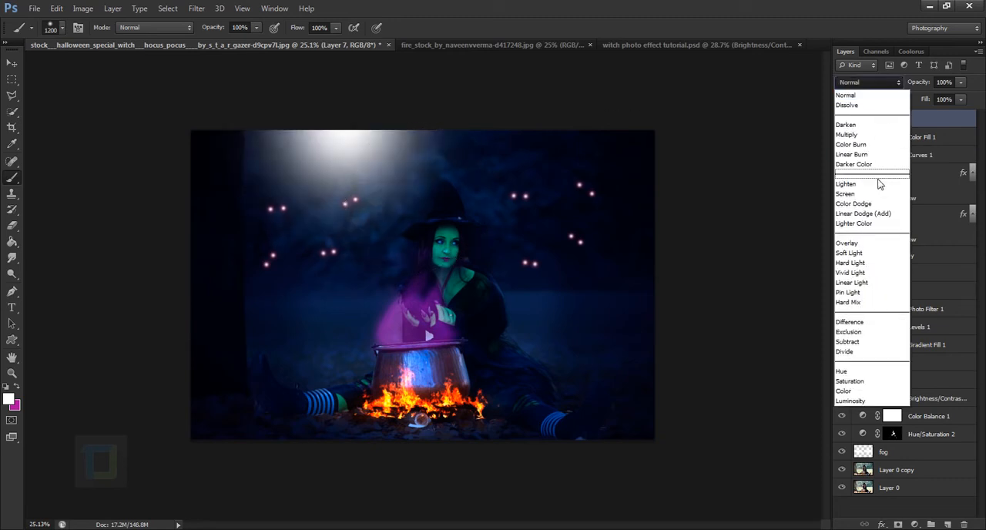
Set the white light layer's blend mode to Soft Light and paint more soft white light in the background above the witch.
left_click(848, 253)
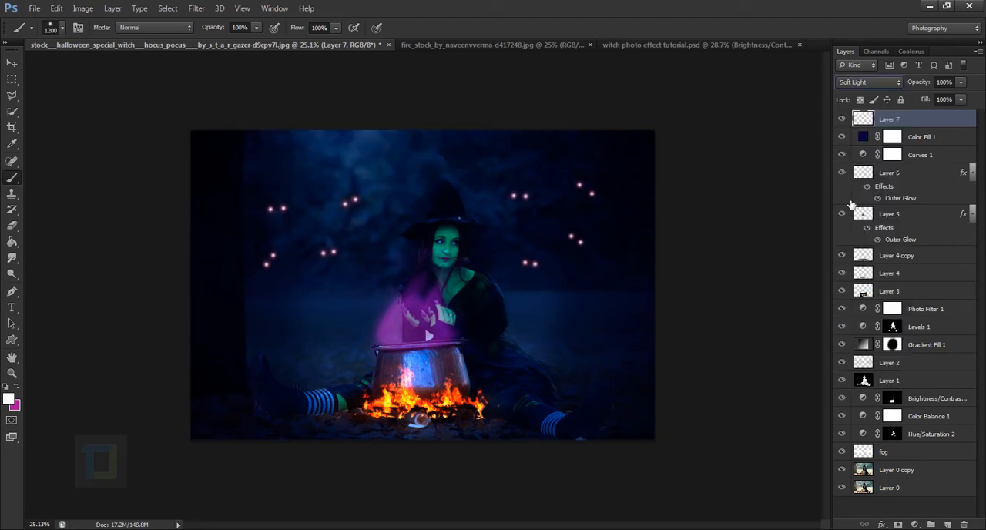
left_click(841, 120)
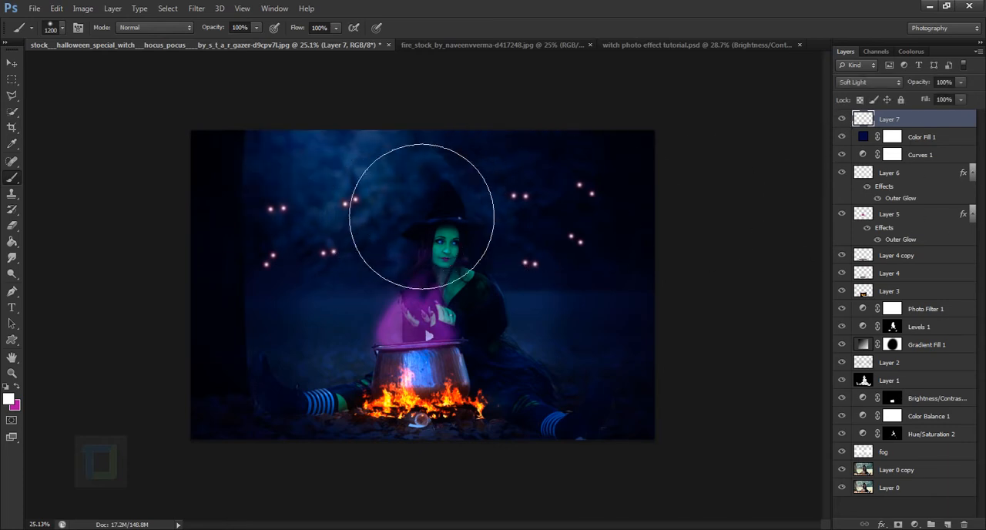
left_click(455, 208)
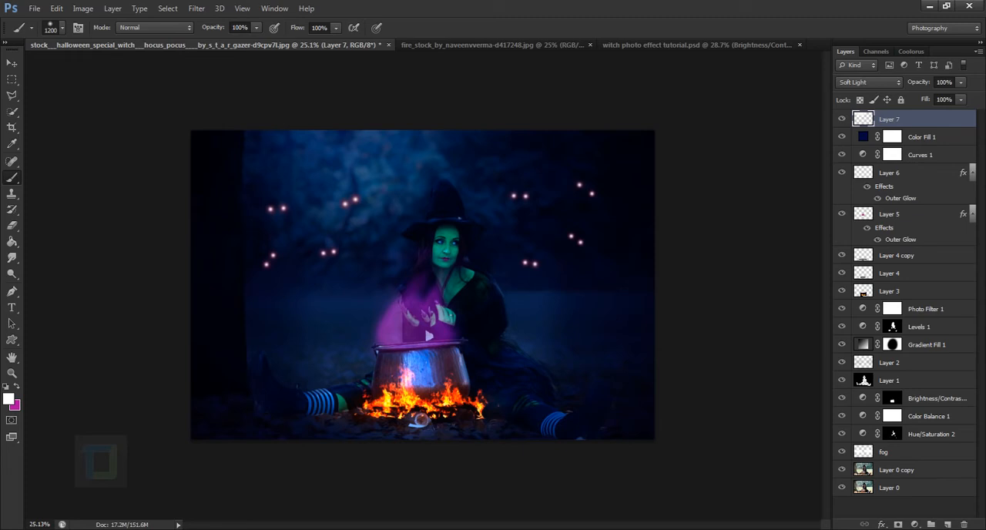
Add another new layer and paint a soft white light spot at the upper edge of the background with a 1000 px brush.
left_click(947, 524)
key("bracketleft")
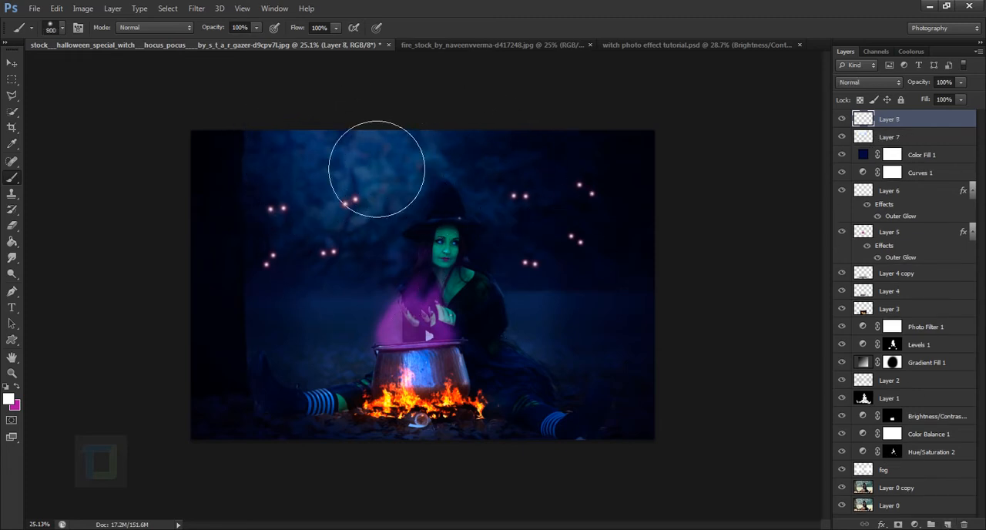
left_click(331, 146)
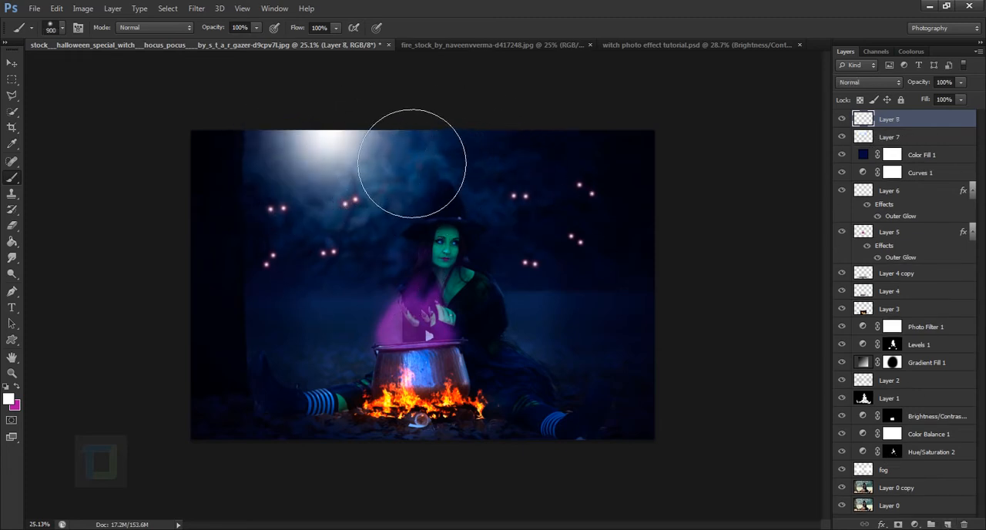
key("ctrl+z")
key("ctrl+z")
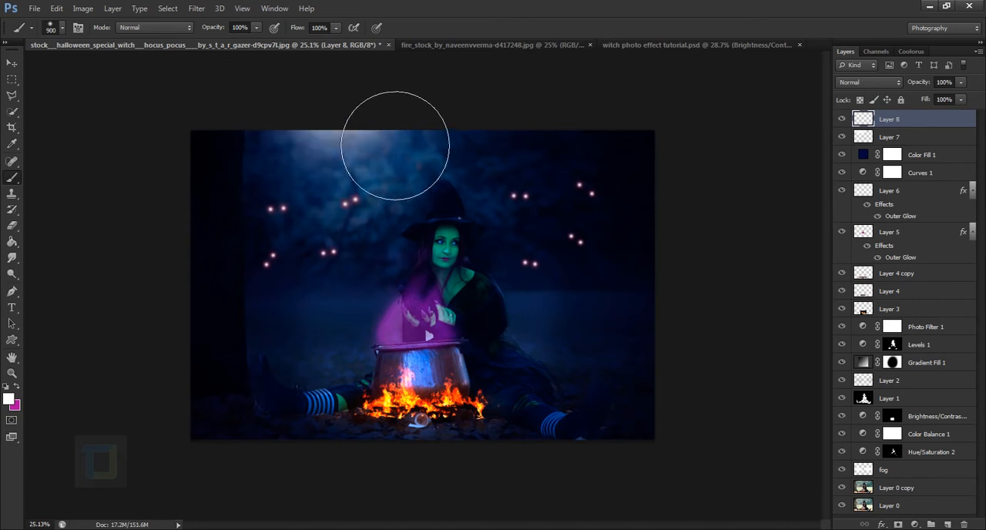
key("ctrl+z")
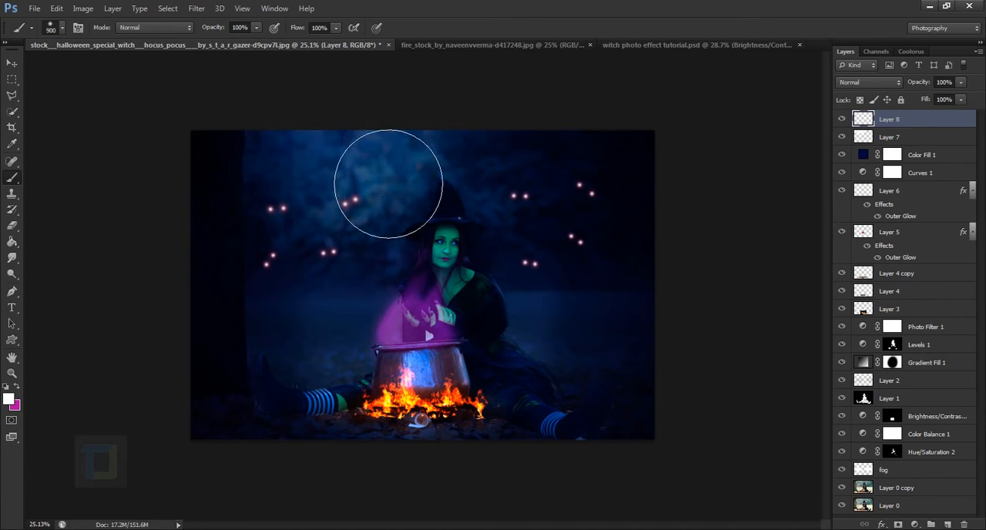
key("bracketright")
key("ctrl+z")
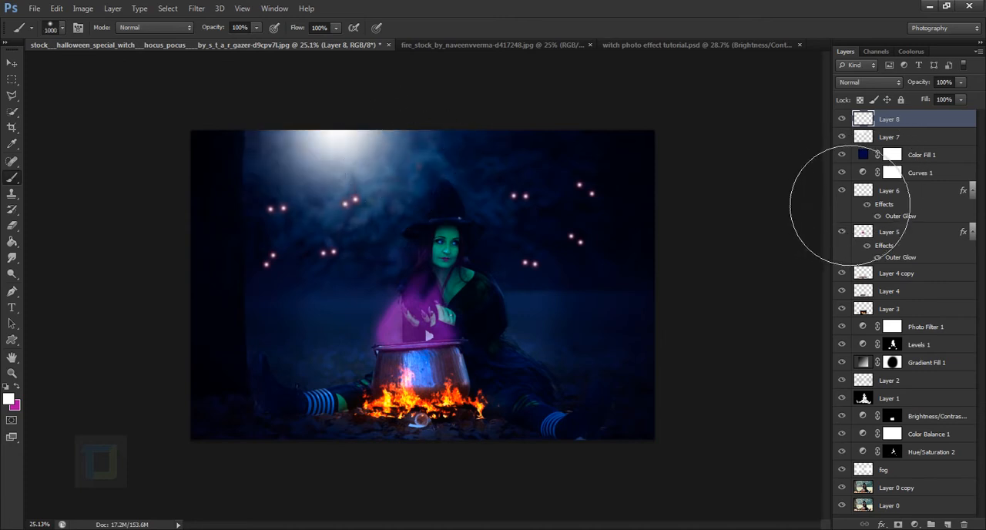
Lower the new light layer's opacity to 35% and stretch the light spot to about 110% of its width.
left_click_drag(920, 86, 892, 85)
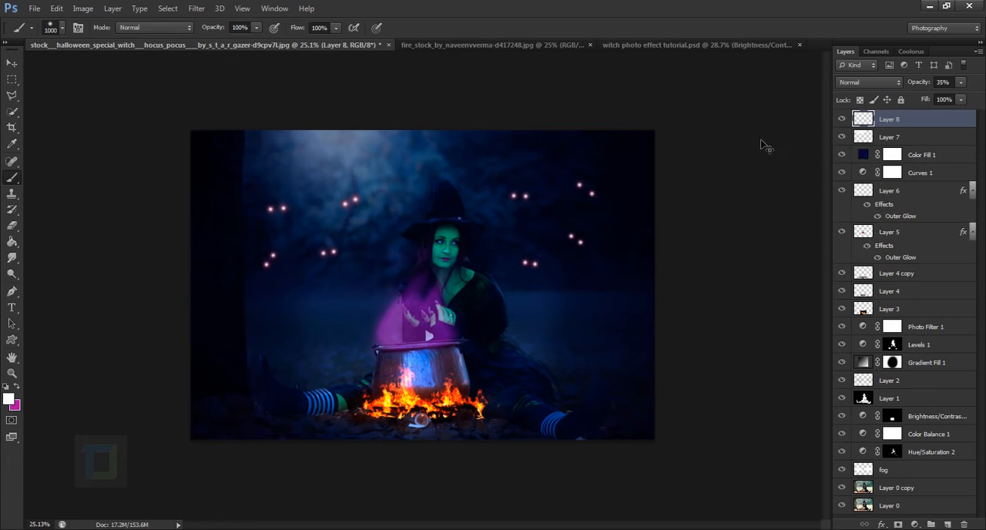
key("ctrl+t")
left_click_drag(467, 193, 422, 198)
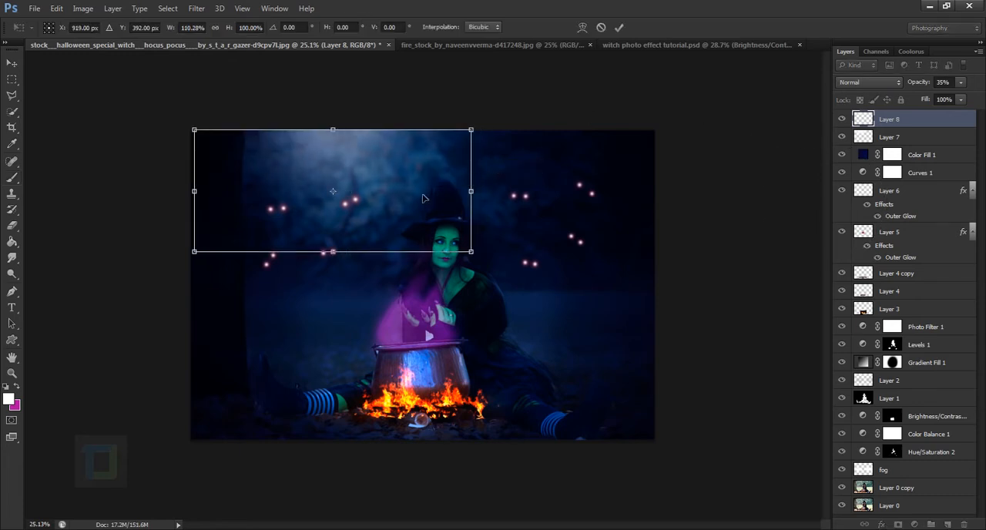
key("Return")
key("b")
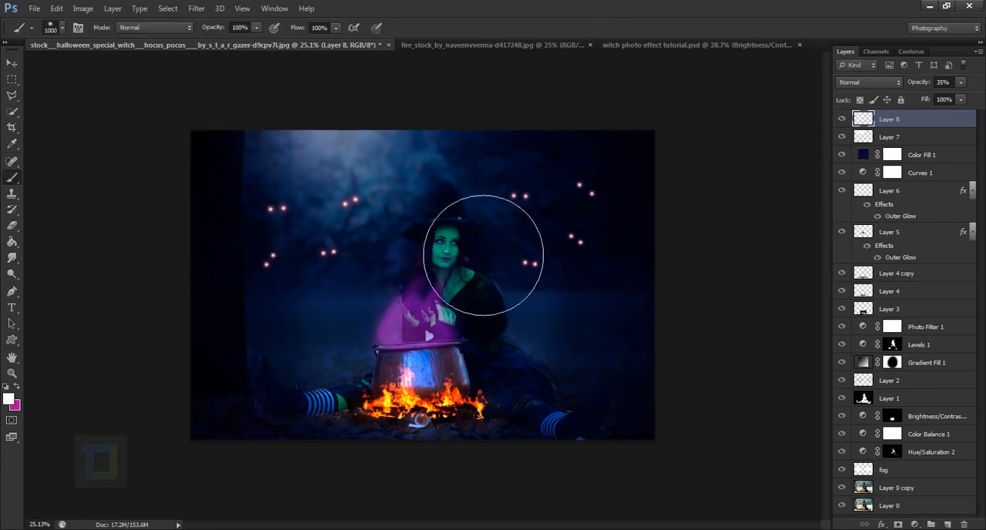
Compare the image with and without each of the two white light layers.
left_click(847, 125)
left_click(847, 124)
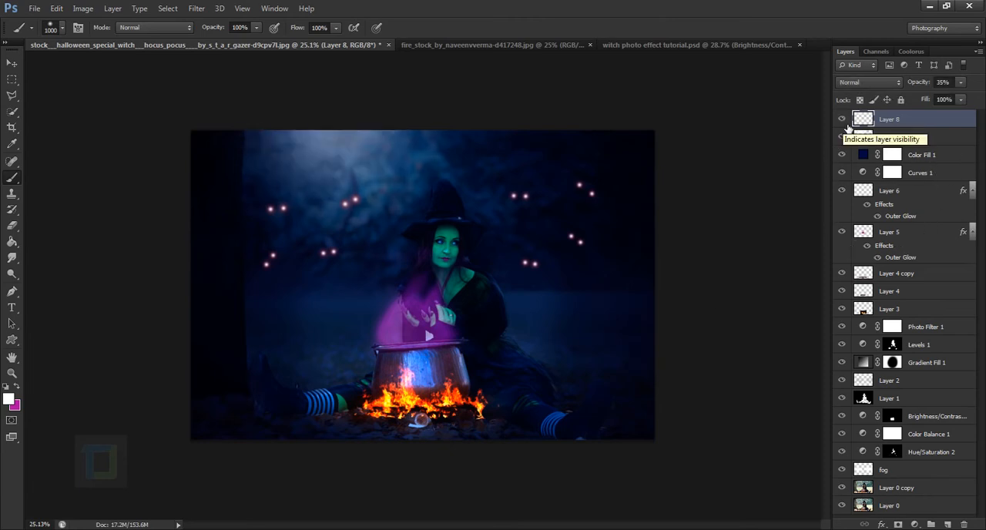
left_click(843, 136)
left_click(842, 137)
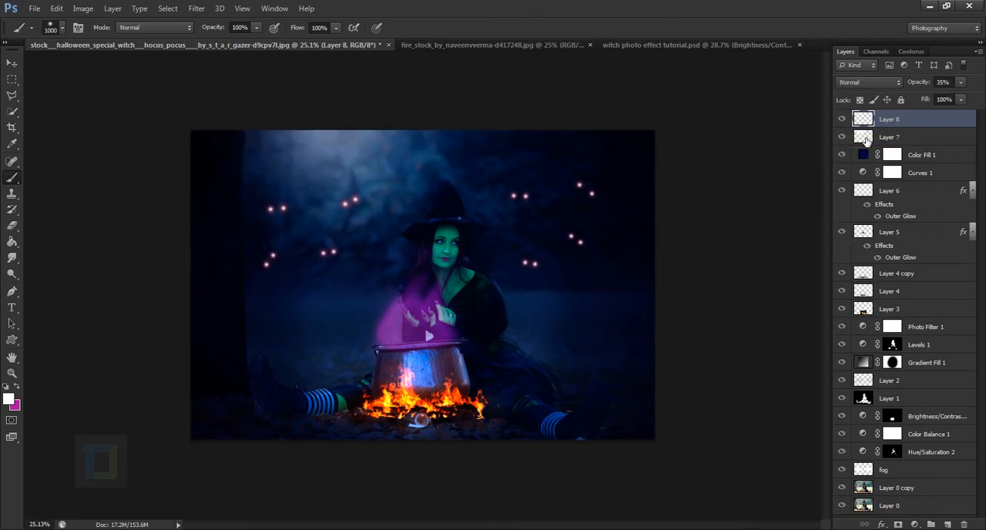
left_click(865, 141)
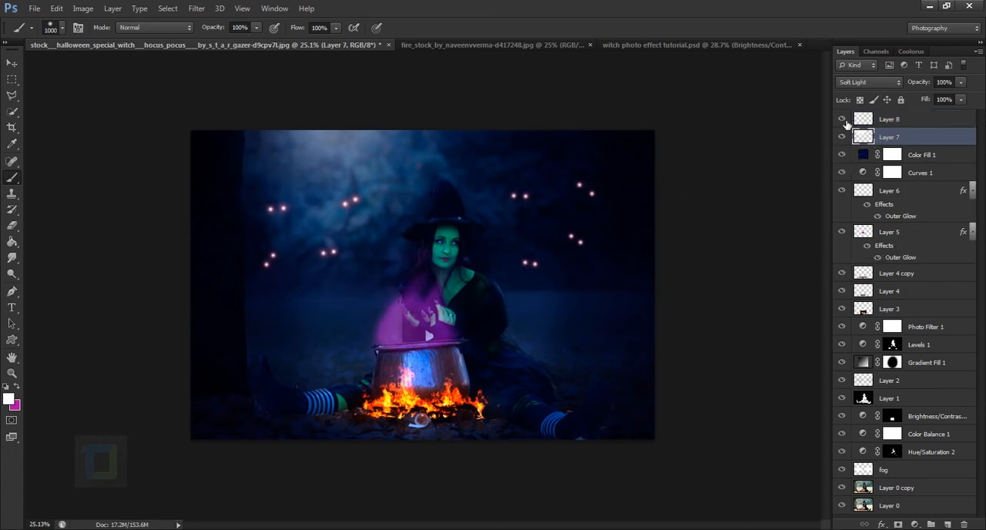
left_click(842, 119)
left_click(843, 120)
left_click(888, 125)
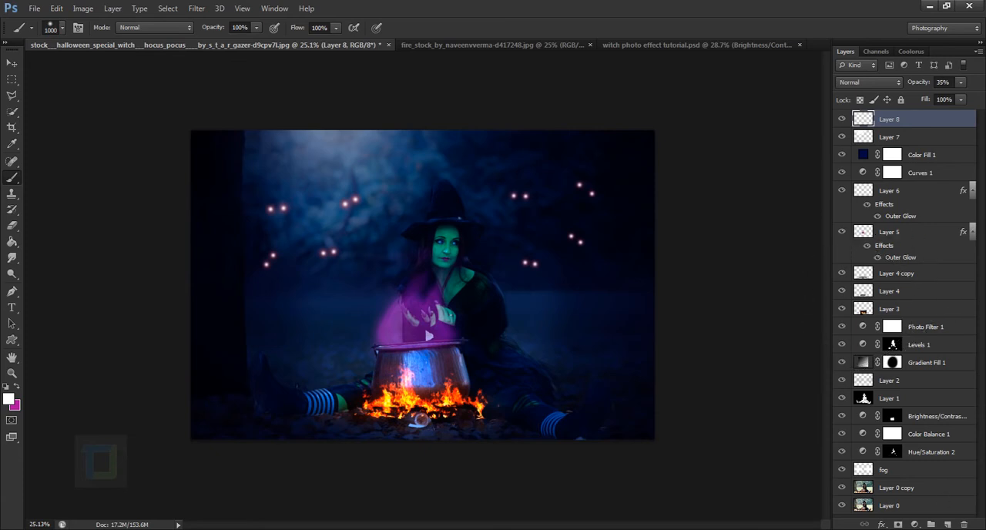
Add a Brightness/Contrast adjustment layer on top with brightness 45 and contrast 9.
left_click(915, 523)
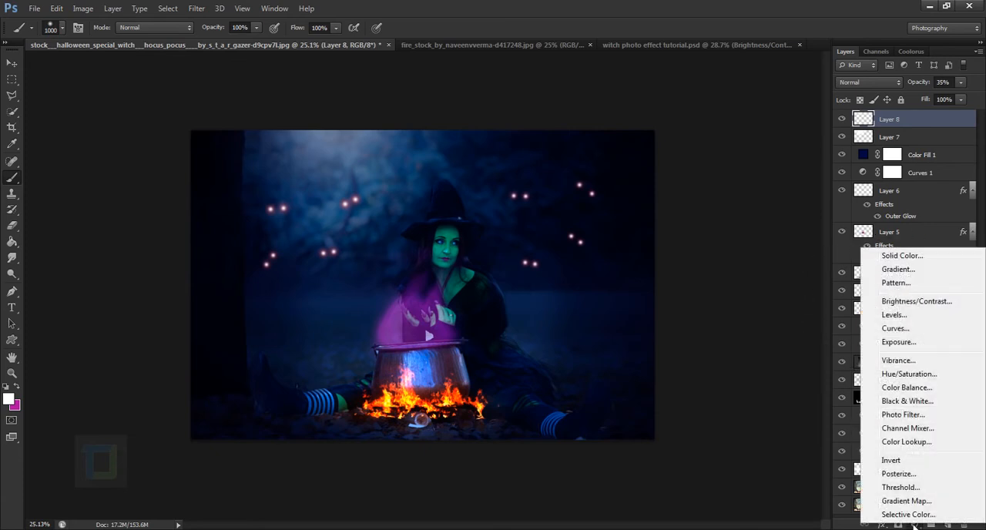
left_click(909, 301)
left_click_drag(759, 286, 771, 288)
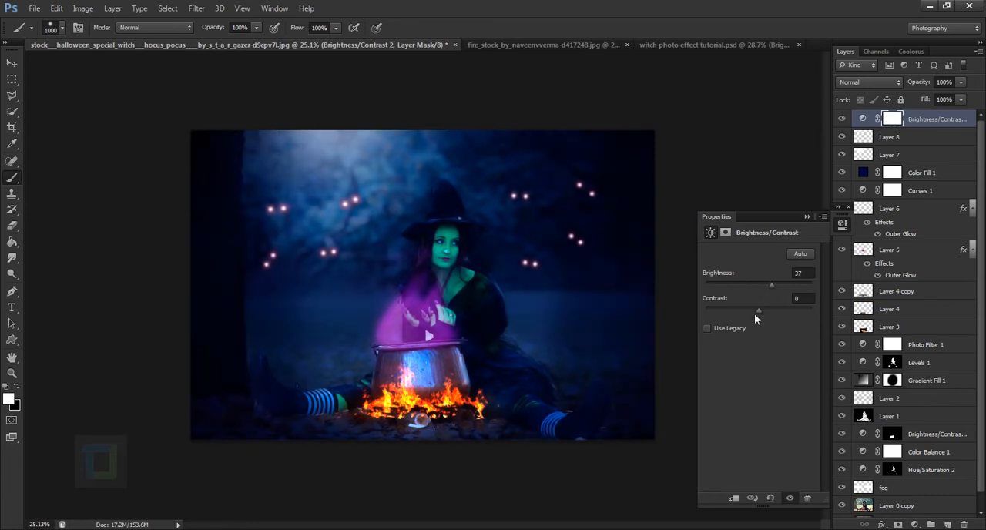
left_click_drag(760, 310, 774, 285)
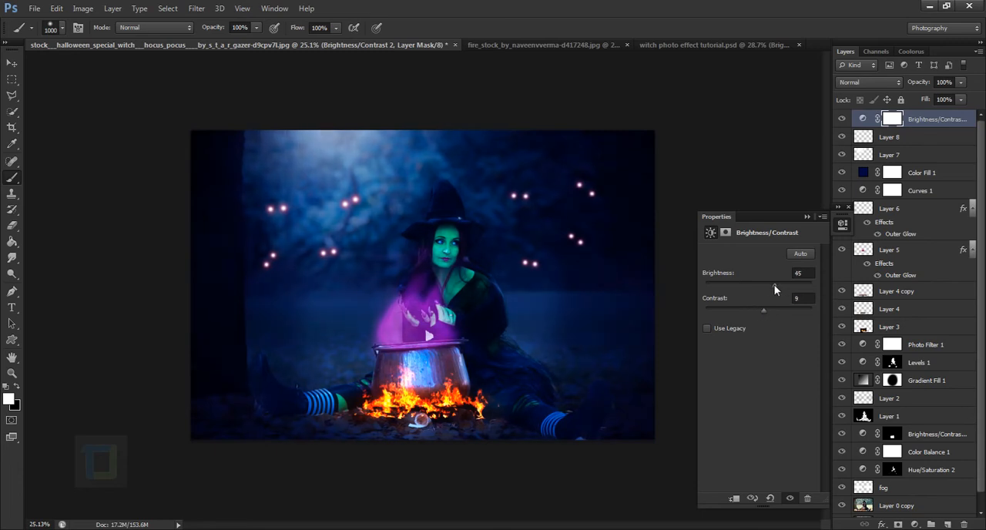
left_click(806, 216)
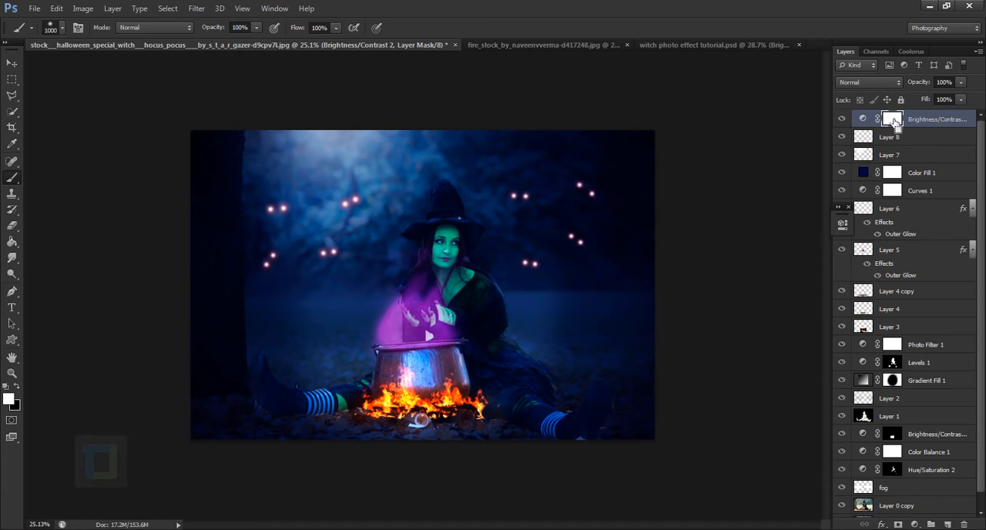
Invert the Brightness/Contrast mask to black and paint white over the lit background beside the witch.
key("ctrl+i")
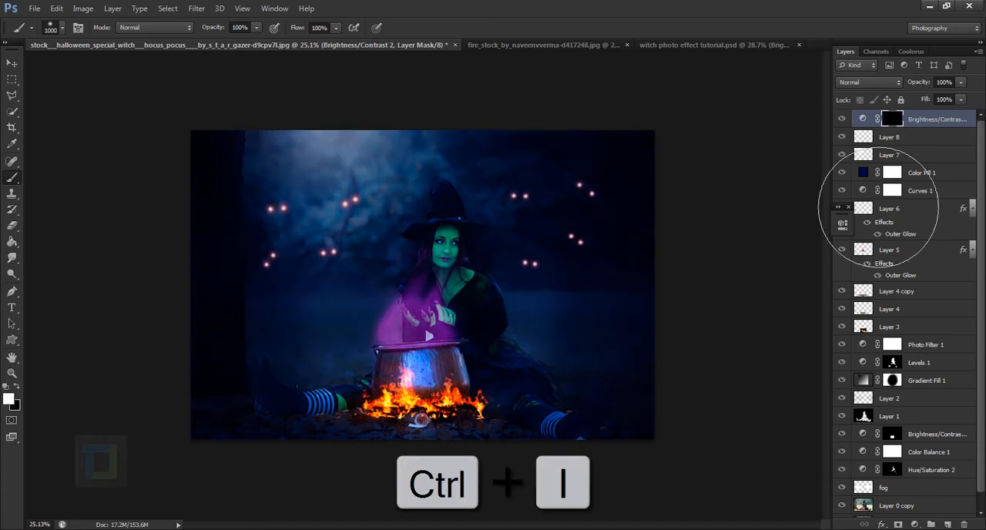
left_click(394, 224)
mouse_move(402, 242)
left_mouse_down()
mouse_move(381, 227)
mouse_move(398, 221)
mouse_move(393, 250)
left_mouse_up()
Reduce the brush to 175 px and paint the Brightness/Contrast mask white over the witch's face and skin.
key("[")
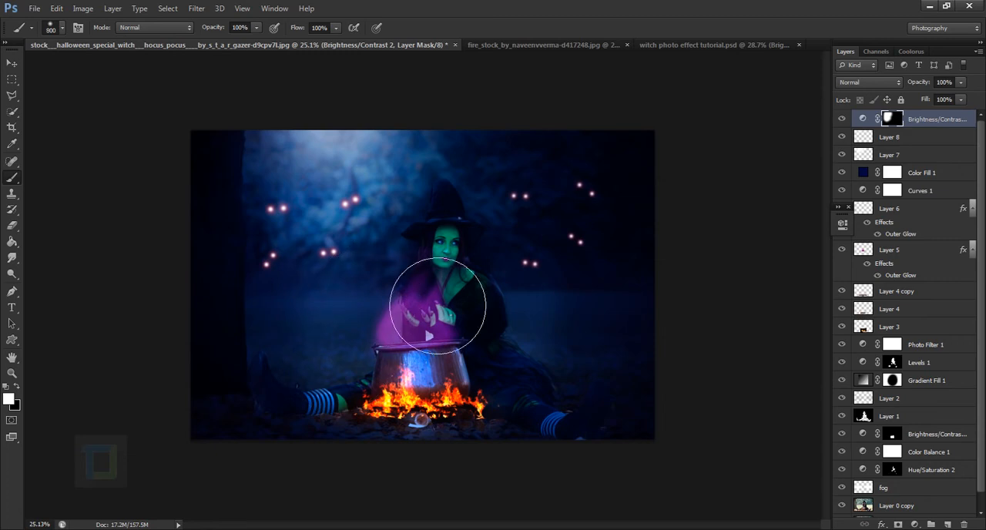
scroll(415, 308, "up", 10)
key("[")
key("[")
key("[")
key("bracketleft")
key("bracketleft")
key("bracketleft")
key("bracketleft")
key("bracketleft")
key("bracketleft")
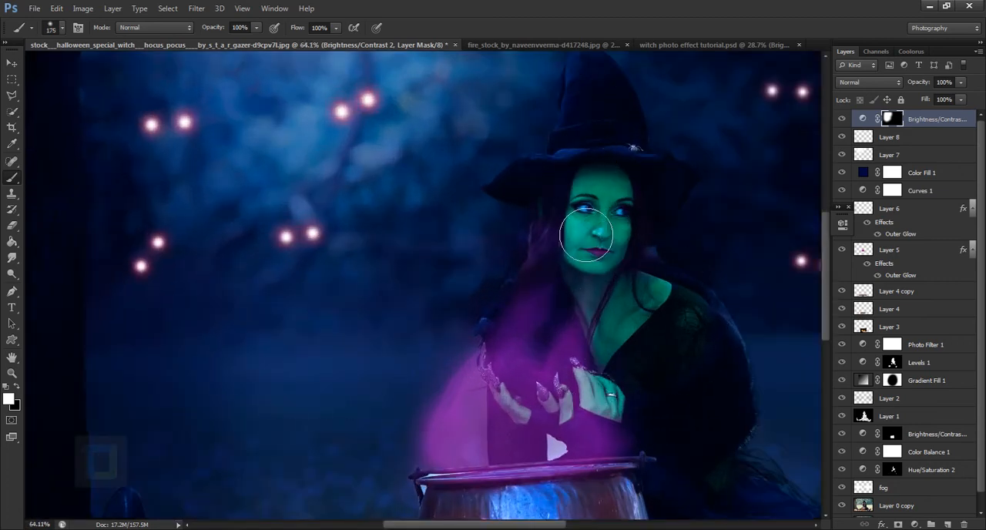
Paint the Brightness/Contrast mask white over the fire beneath the cauldron.
scroll(563, 314, "down", 6)
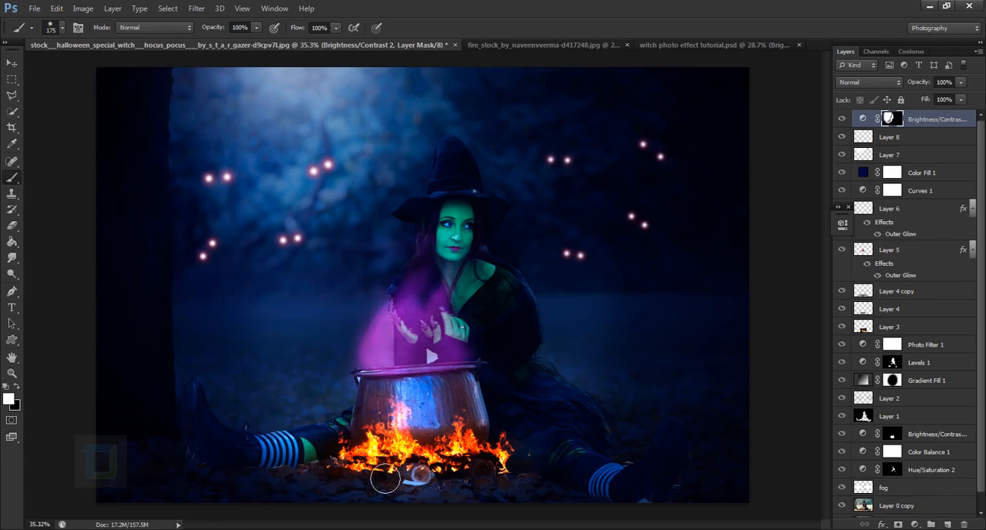
mouse_move(396, 429)
left_mouse_down()
mouse_move(437, 400)
mouse_move(411, 353)
mouse_move(443, 338)
mouse_move(449, 440)
mouse_move(453, 406)
mouse_move(439, 420)
mouse_move(379, 412)
mouse_move(426, 422)
left_mouse_up()
key("x")
key("x")
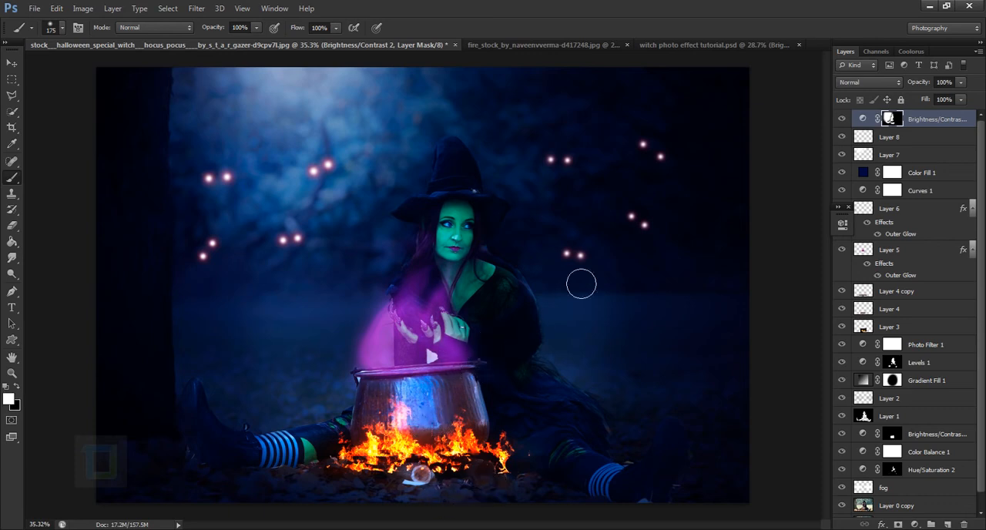
Reopen the masked Brightness/Contrast adjustment and fine-tune its brightness slightly.
scroll(519, 159, "down", 1)
double_click(864, 120)
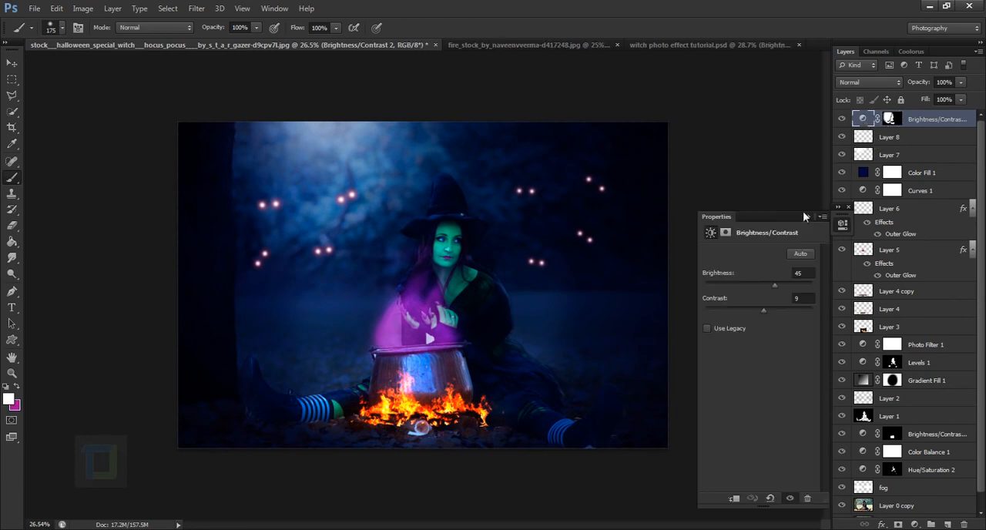
left_click_drag(779, 283, 777, 285)
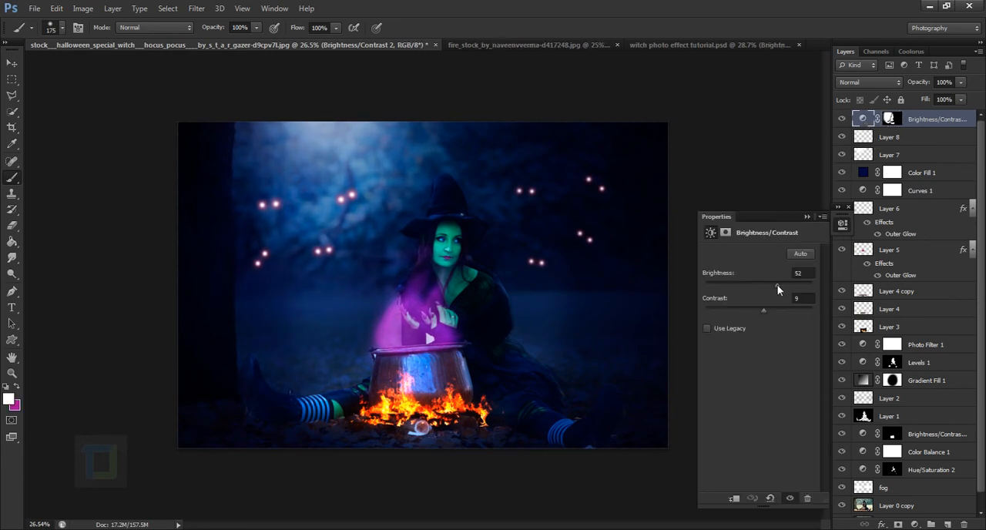
left_click(807, 217)
left_click(794, 206)
left_click(482, 211)
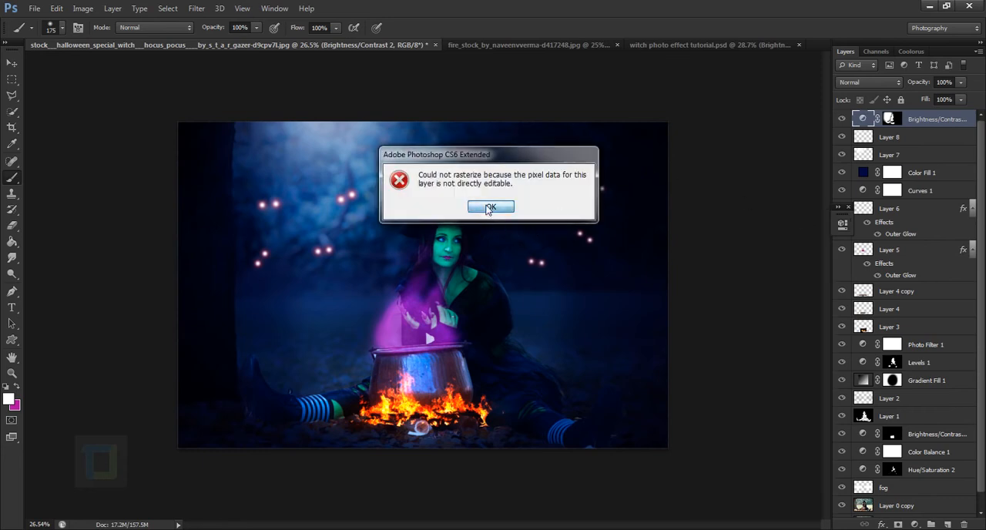
Add a Solid Color fill layer on top in near-black 0a0a0a.
scroll(743, 235, "up", 2)
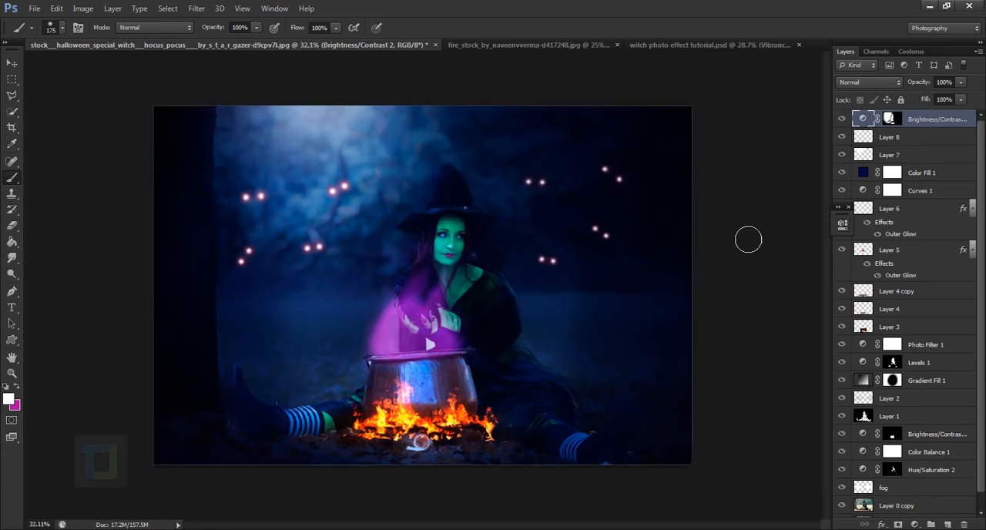
scroll(739, 230, "down", 1)
left_click(914, 524)
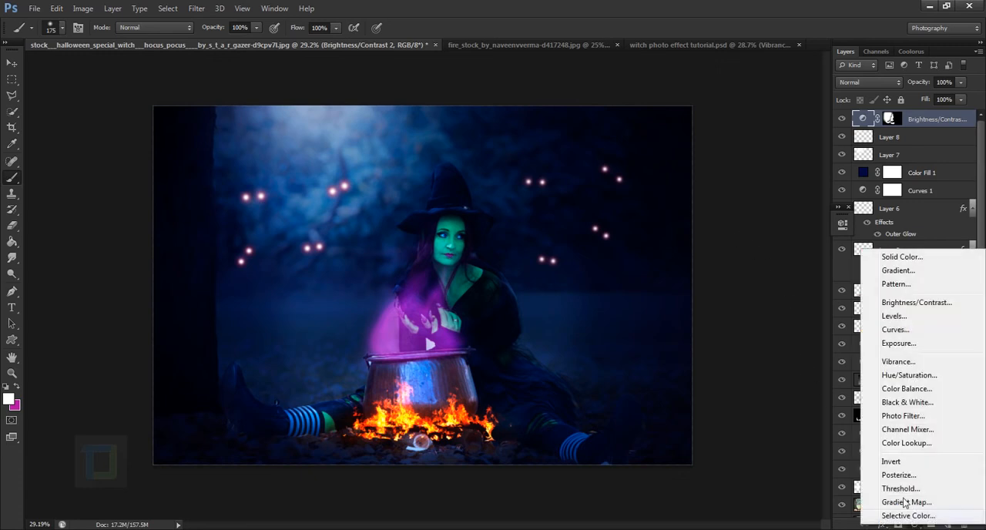
left_click(910, 260)
left_click_drag(613, 369, 600, 375)
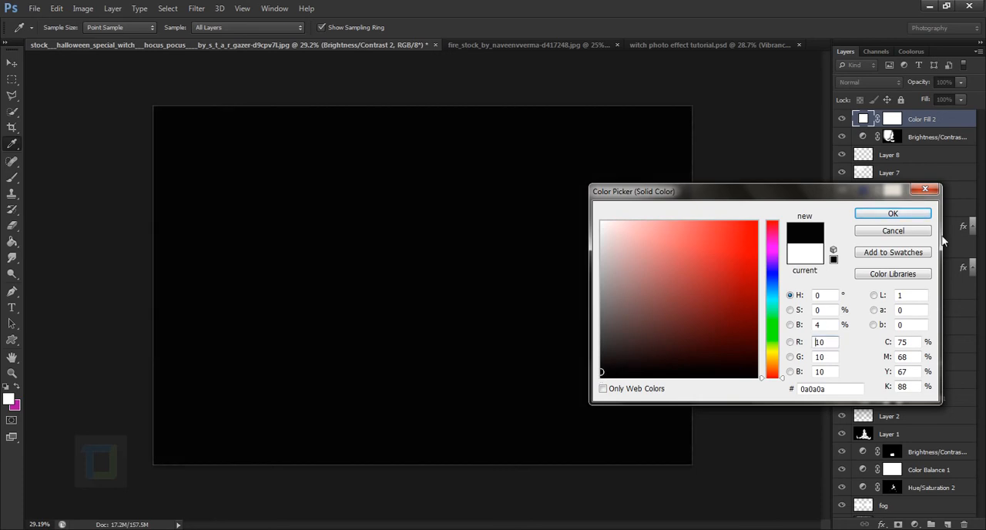
left_click(892, 213)
Set the top near-black fill layer's blend mode to Exclusion and darken its colour to 080808.
left_click(880, 83)
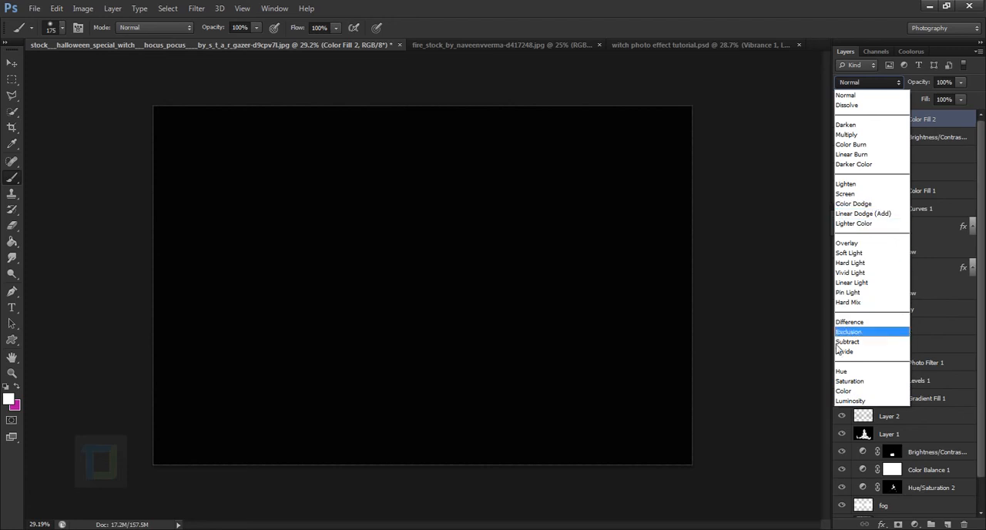
left_click(847, 332)
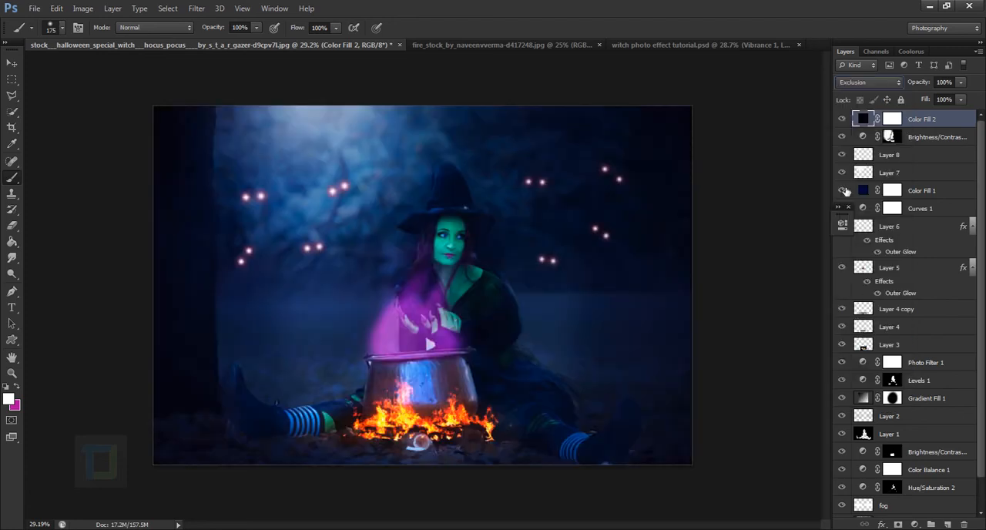
double_click(862, 119)
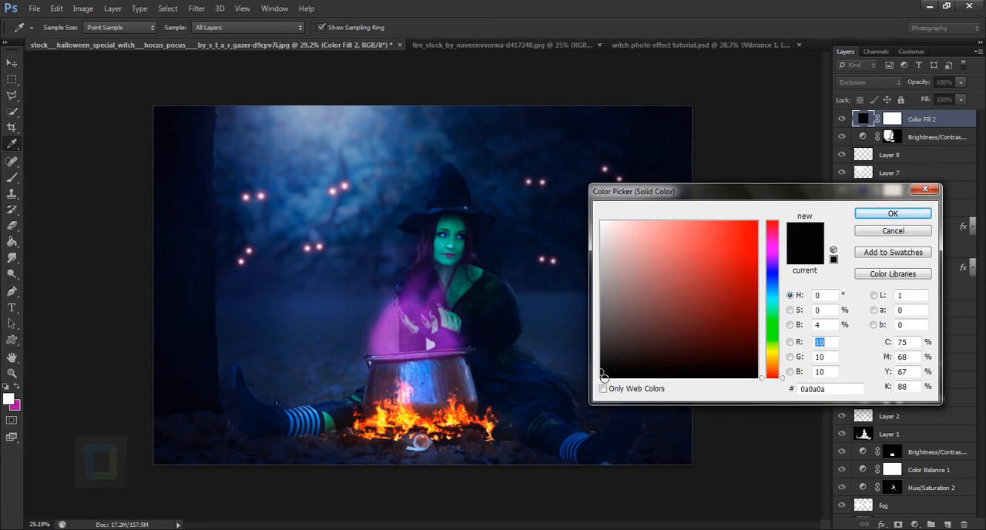
left_click(606, 377)
left_click(878, 220)
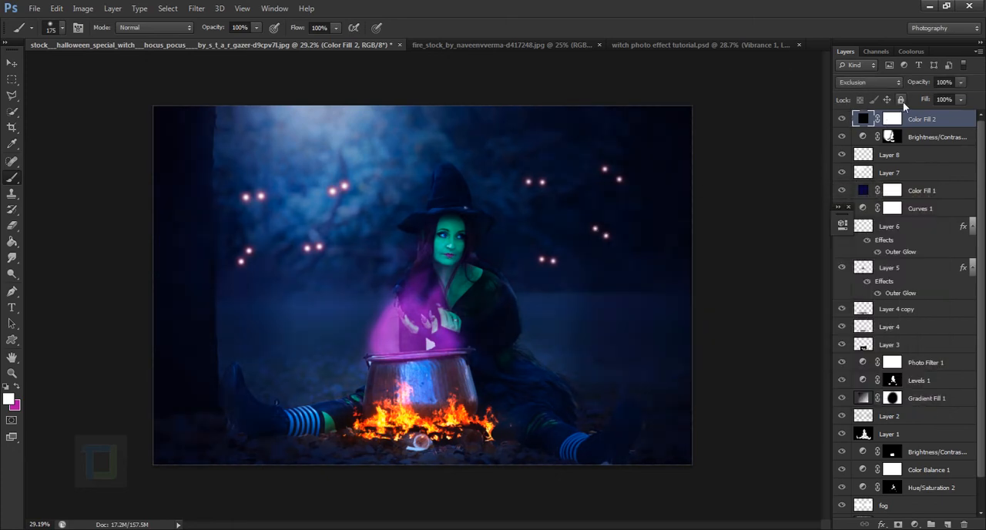
Lower the Color Fill 2 layer's opacity to 39% and toggle its visibility to compare the image with and without it.
left_click_drag(921, 82, 884, 91)
left_click_drag(921, 82, 926, 83)
left_click(841, 119)
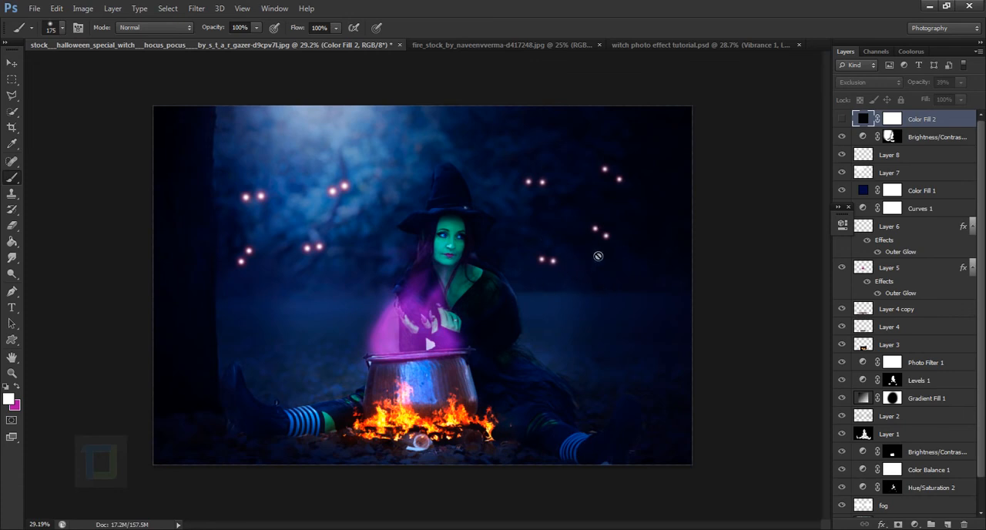
left_click(842, 119)
left_click(841, 119)
left_click(842, 119)
Add a Vibrance adjustment layer above the dark fill layer with vibrance at +56.
scroll(642, 240, "down", 2)
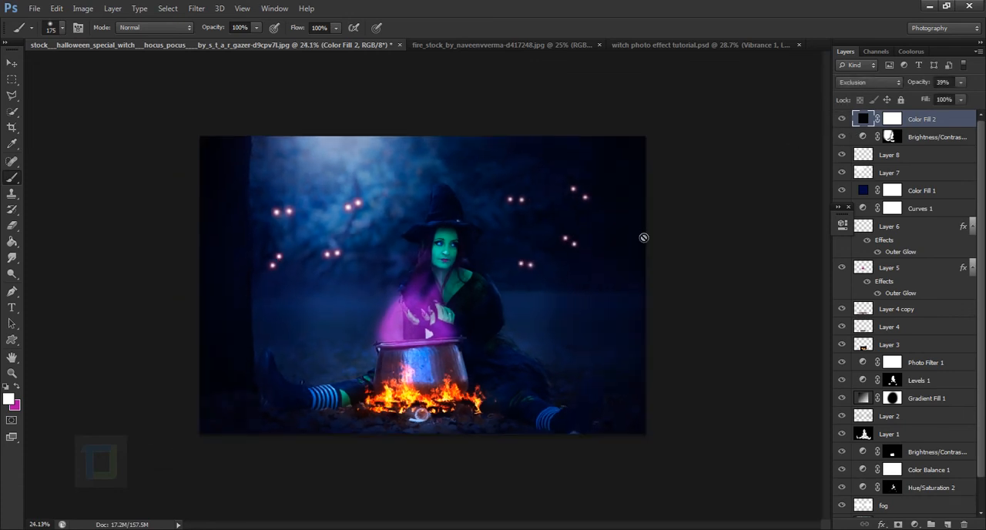
left_click(914, 523)
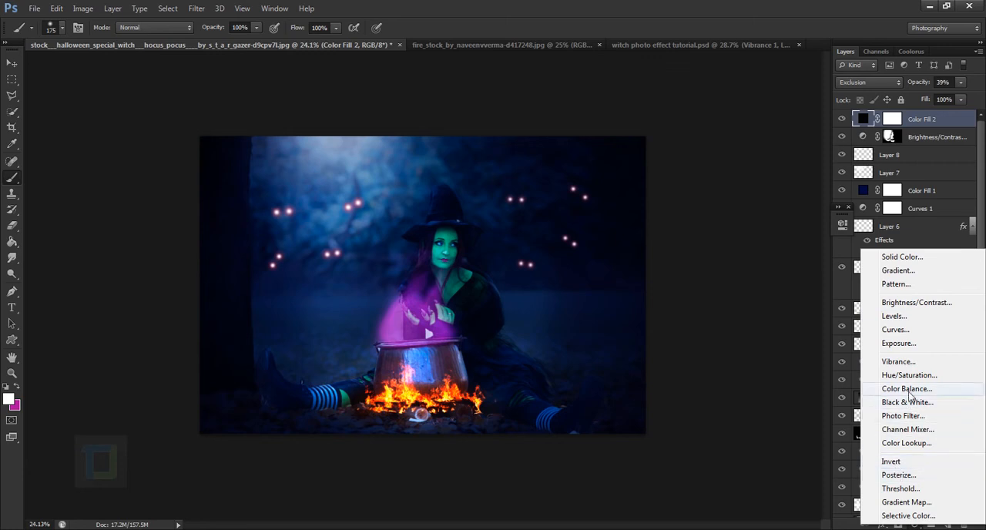
left_click(898, 361)
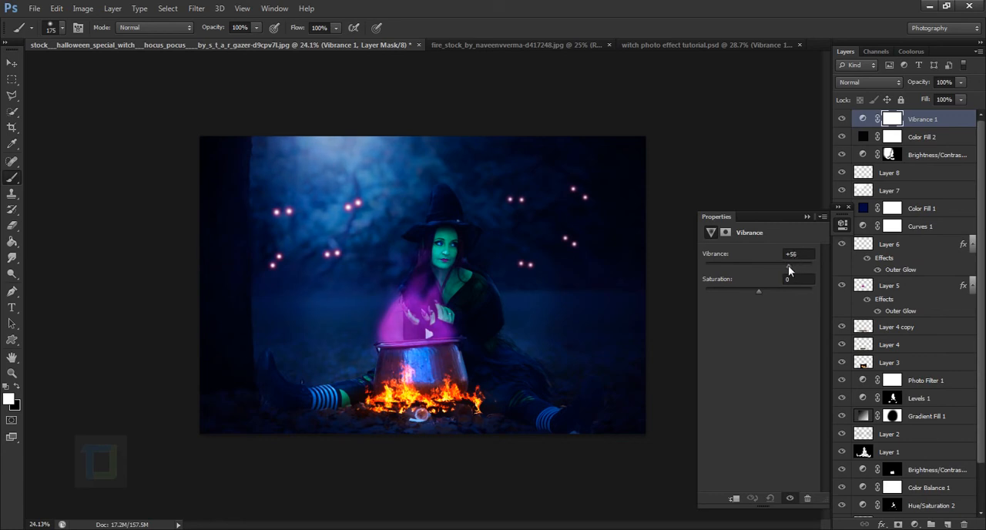
left_click(807, 216)
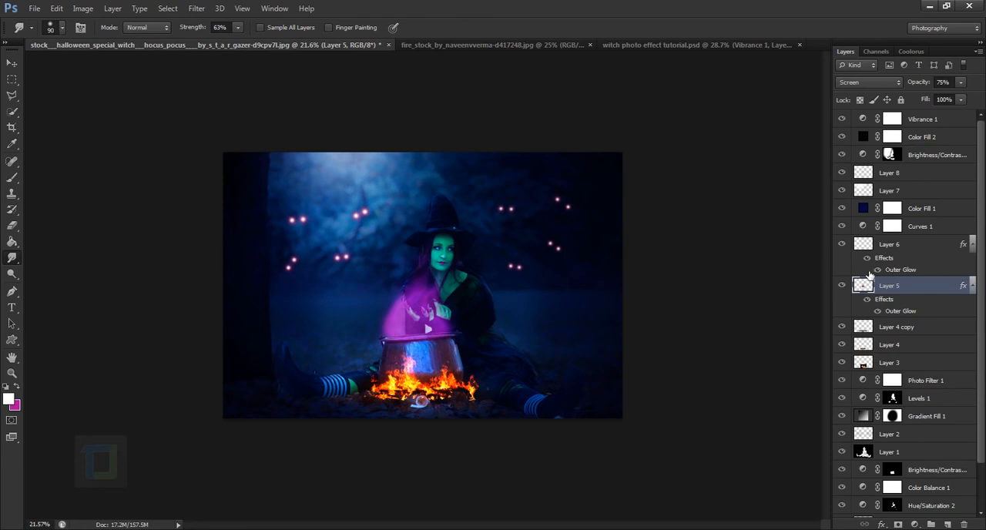
Compare the finished effect with the original photo by isolating Layer 0 and restoring all the other layers' visibility.
scroll(869, 275, "down", 3)
scroll(823, 470, "down", 4)
scroll(724, 413, "up", 2)
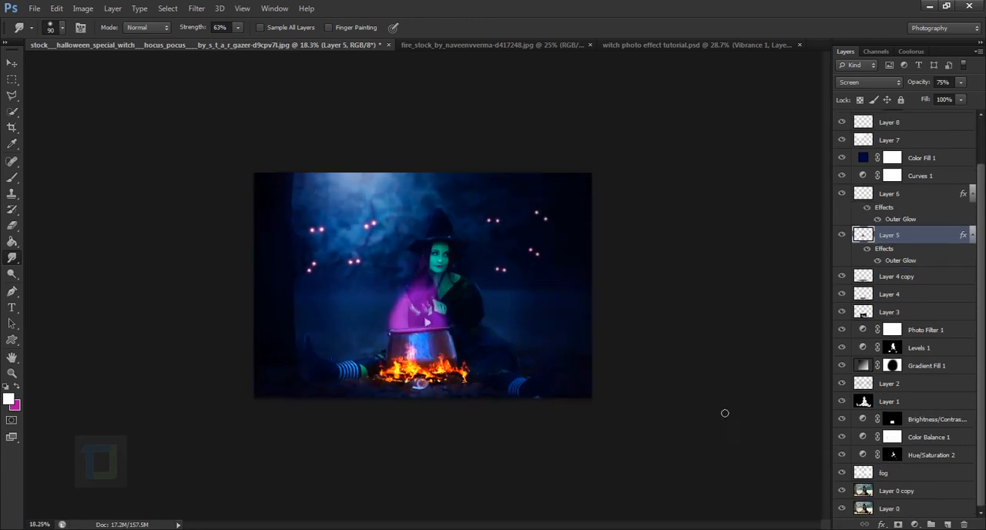
left_click(842, 508, "alt")
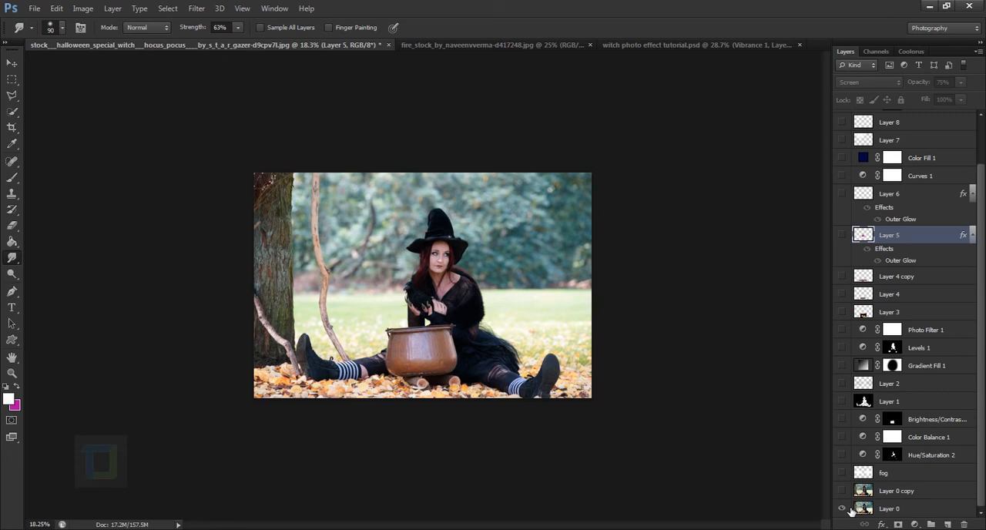
left_click(843, 508, "alt")
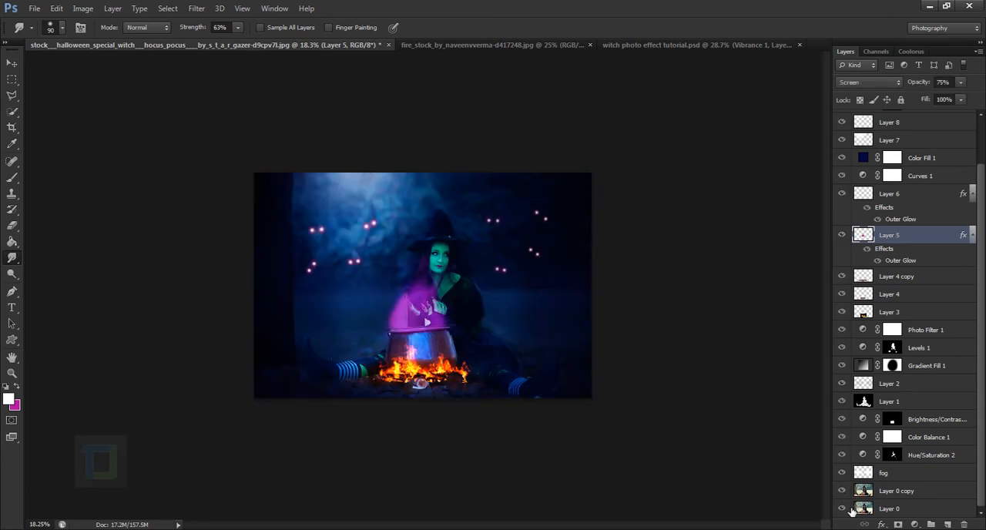